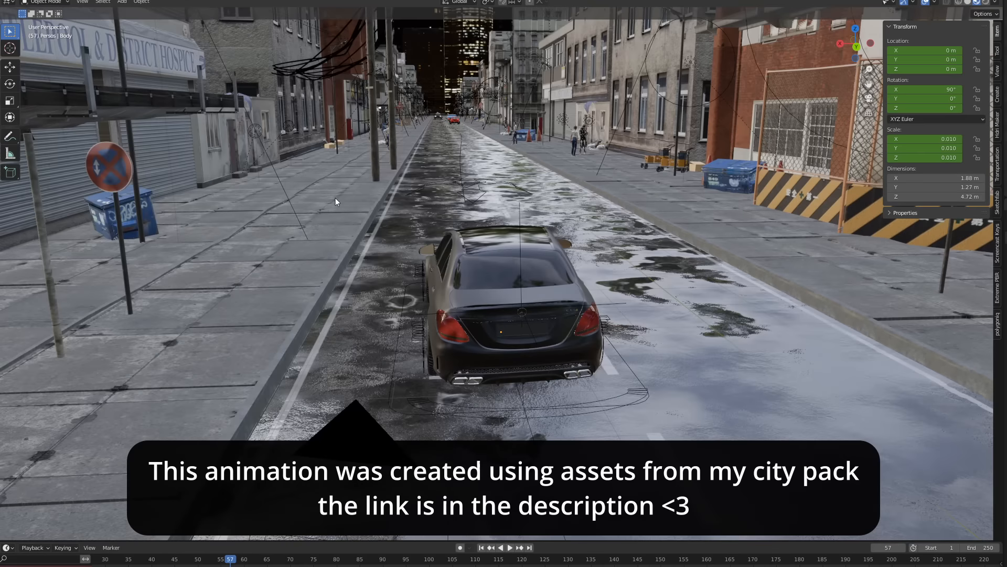
pyautogui.scroll(-4, 531, 308)
pyautogui.moveTo(531, 308); pyautogui.dragTo(483, 305, button='middle')
pyautogui.scroll(3, 486, 305)
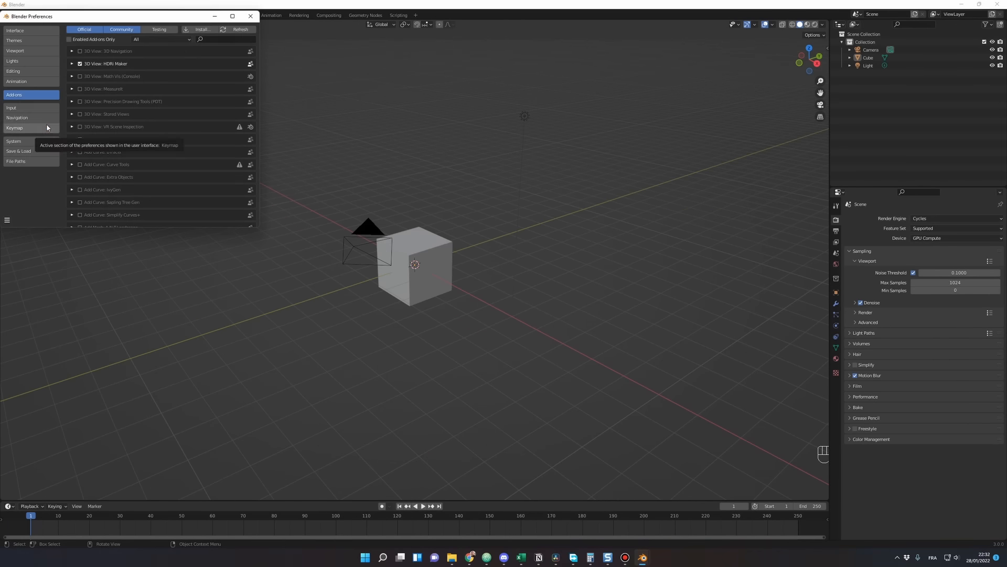
# Step: Install the Sketchfab plugin add-on from the Plugins folder, find it with the search "sk" and close the preferences
pyautogui.click(219, 30)
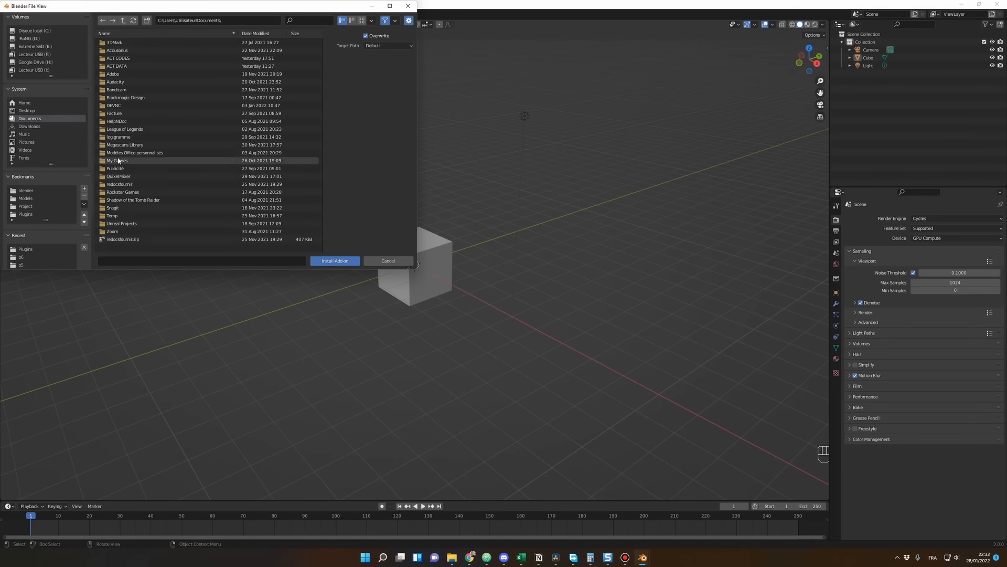
pyautogui.click(25, 214)
pyautogui.click(127, 239)
pyautogui.click(335, 261)
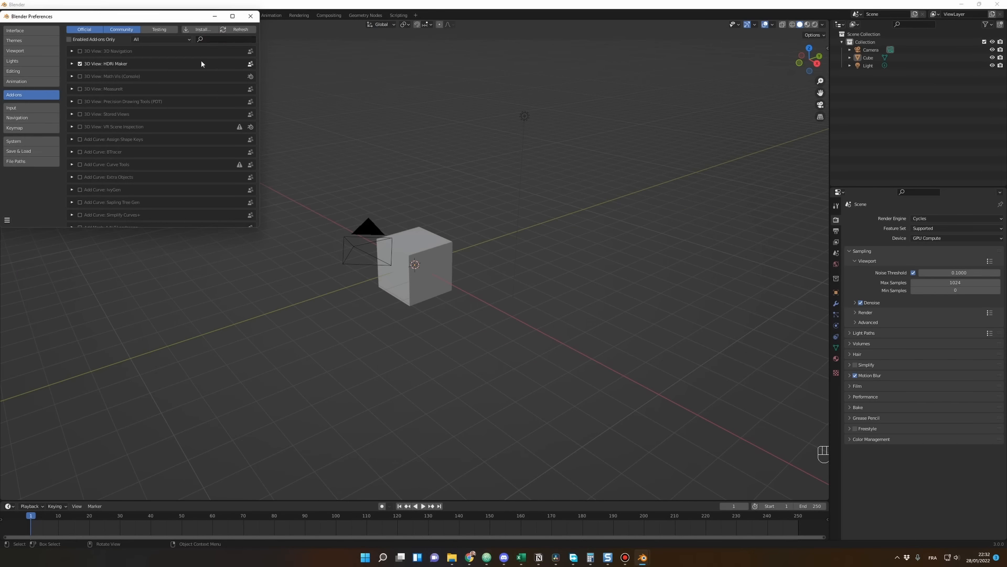
pyautogui.write('sk')
pyautogui.moveTo(146, 19); pyautogui.dragTo(194, 35)
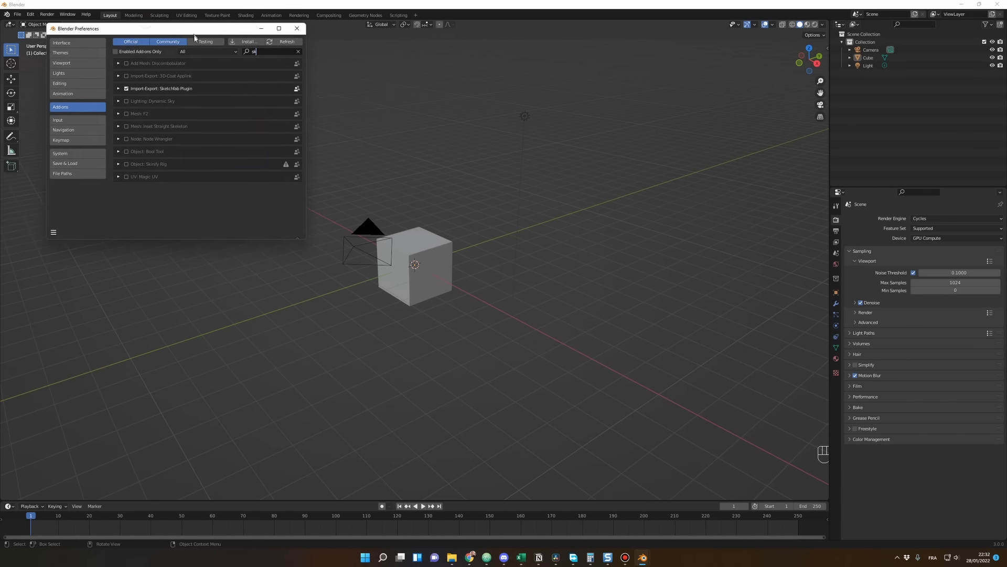
pyautogui.click(297, 28)
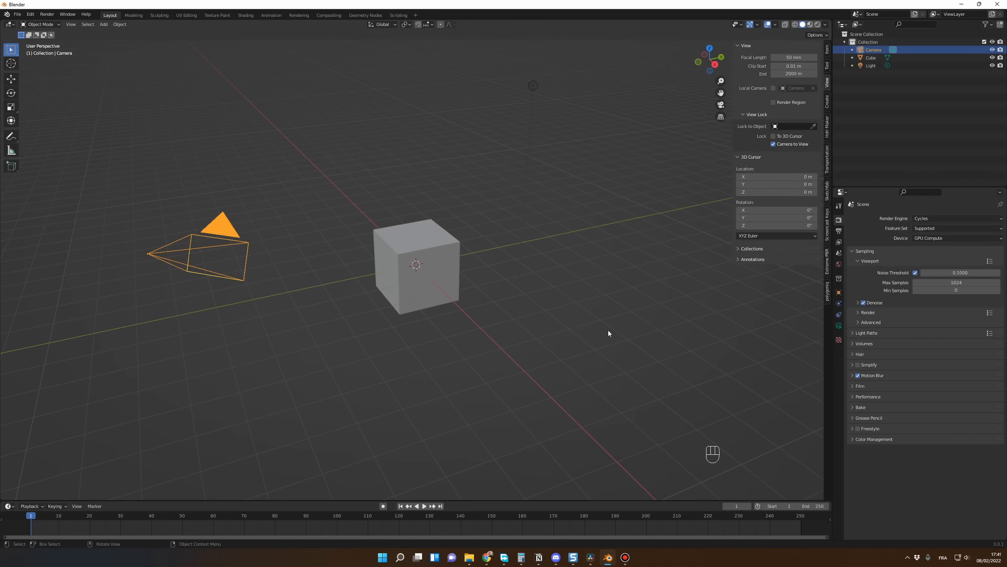
# Step: Delete the default cube and light from the scene, keeping the camera
pyautogui.moveTo(605, 329); pyautogui.dragTo(612, 322, button='middle')
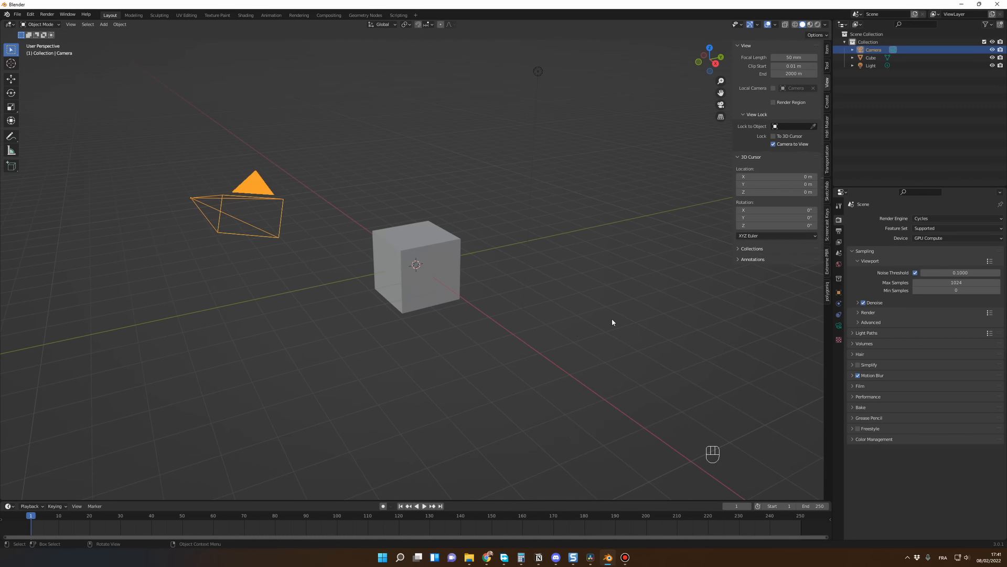
pyautogui.click(439, 263)
pyautogui.moveTo(485, 374); pyautogui.dragTo(449, 282, button='middle')
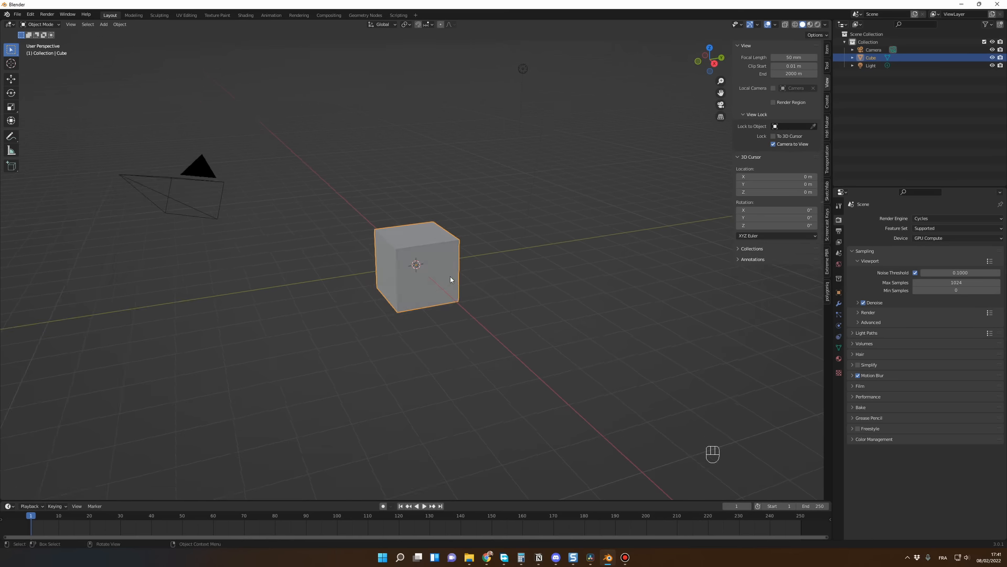
pyautogui.press('Delete')
pyautogui.click(523, 70)
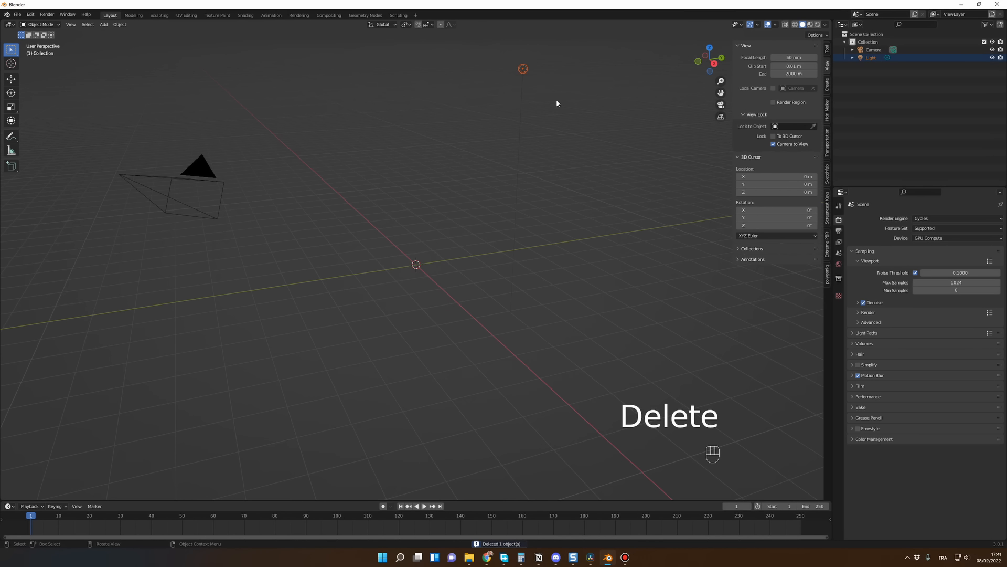
pyautogui.press('Delete')
# Step: Append all objects from Mercedes C63-AMG-ReadyV2.blend in the SuperCars Package models folder
pyautogui.click(17, 15)
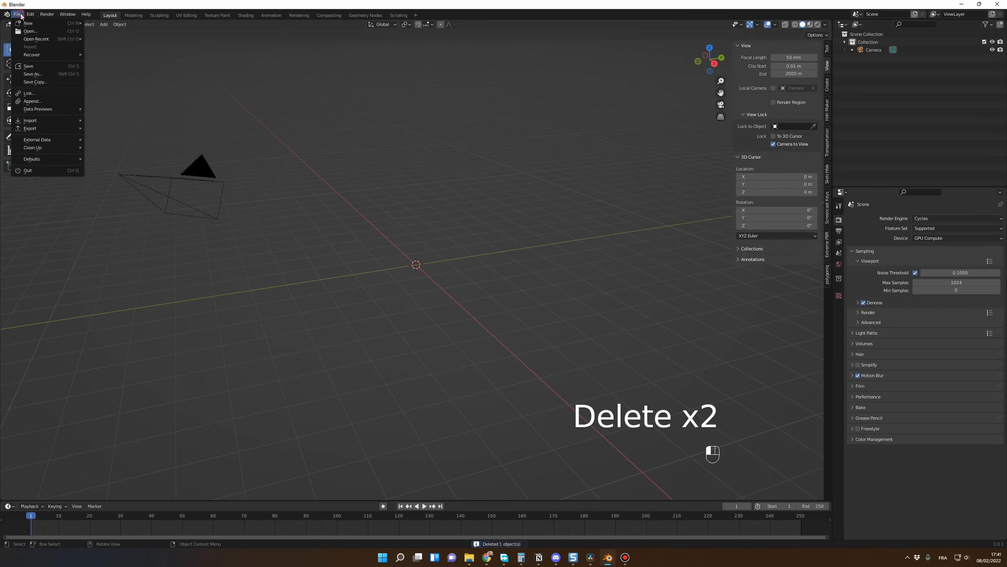
pyautogui.click(47, 100)
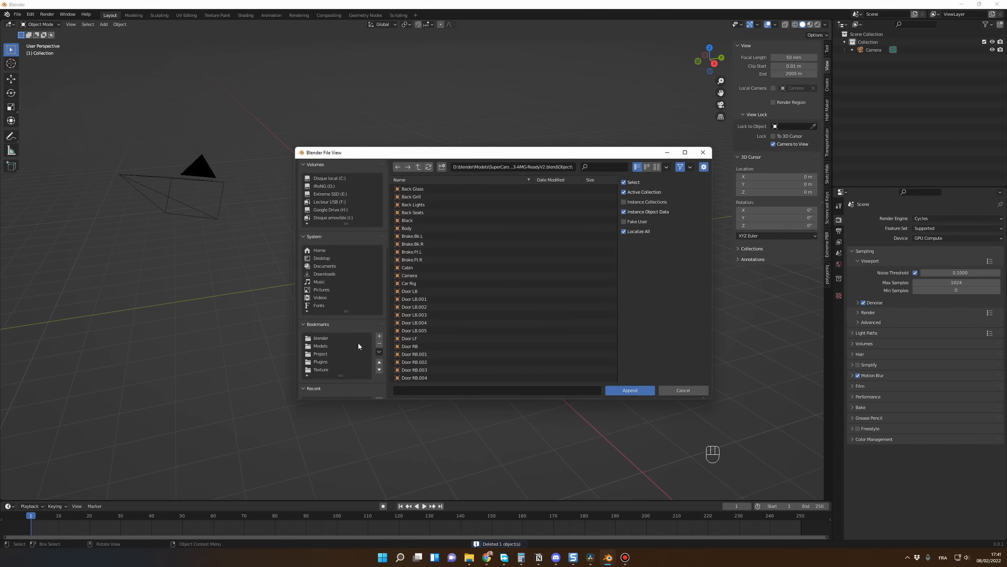
pyautogui.click(329, 343)
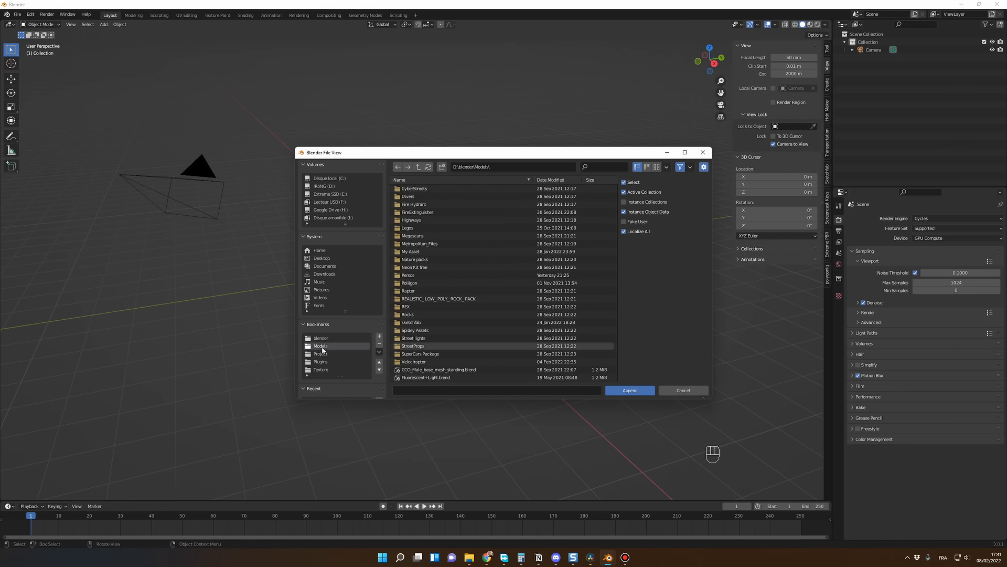
pyautogui.click(414, 354)
pyautogui.click(444, 261)
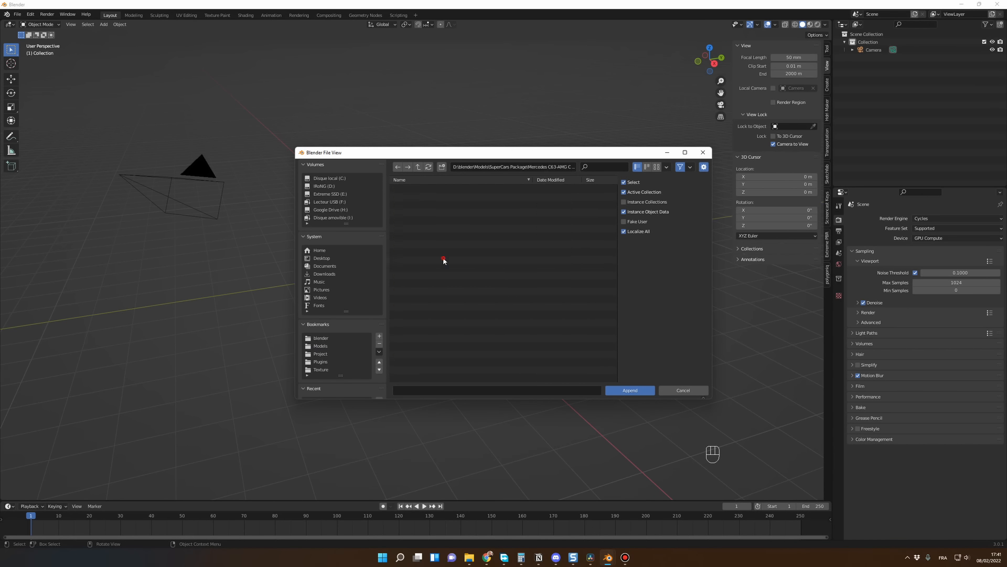
pyautogui.click(451, 212)
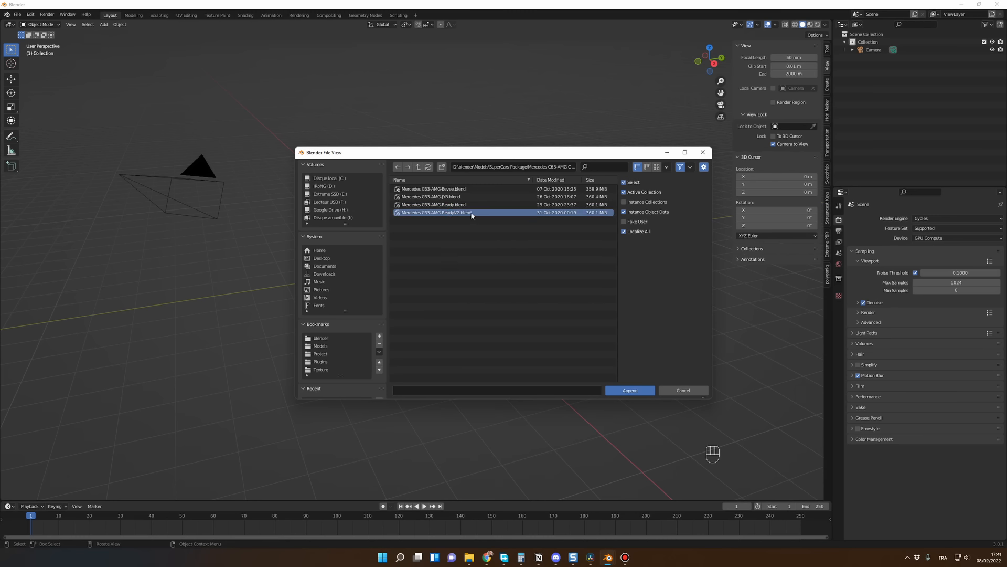
pyautogui.click(637, 391)
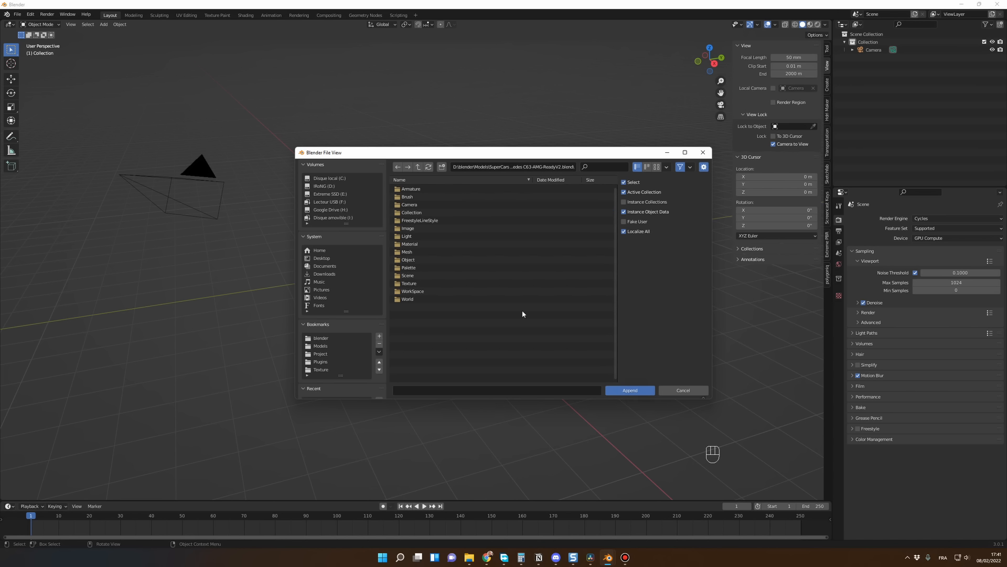
pyautogui.click(411, 260)
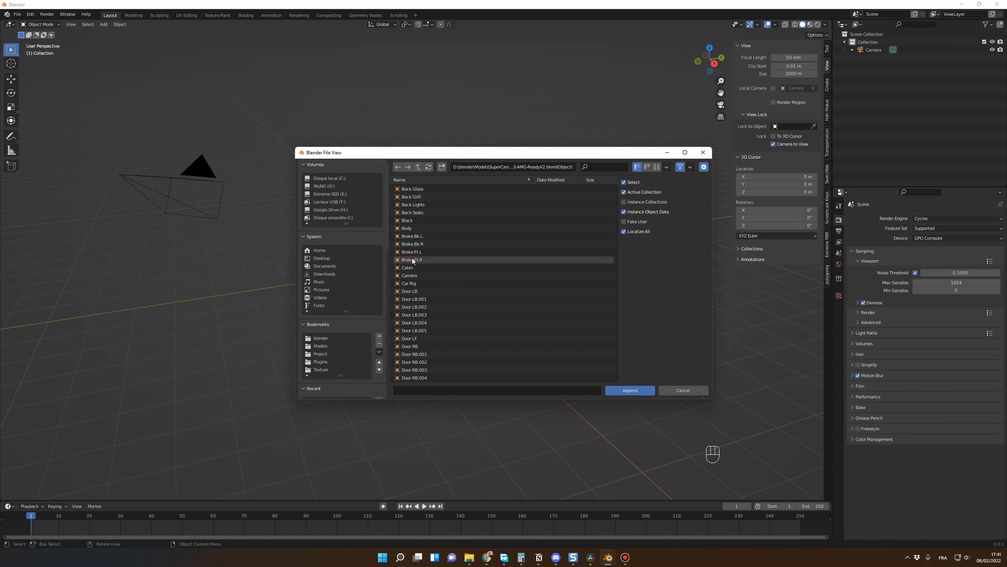
pyautogui.click(499, 237)
pyautogui.press('a')
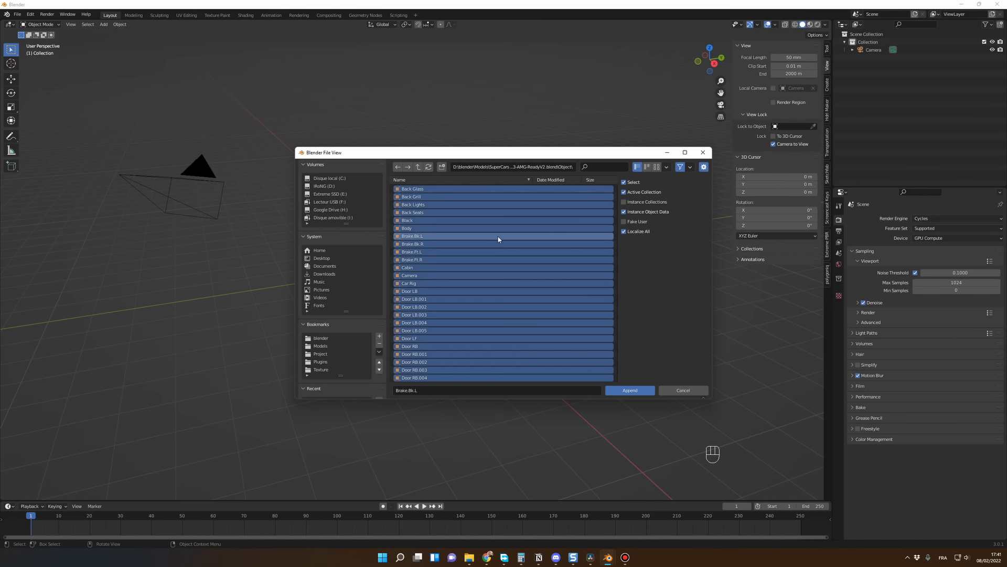
pyautogui.click(630, 390)
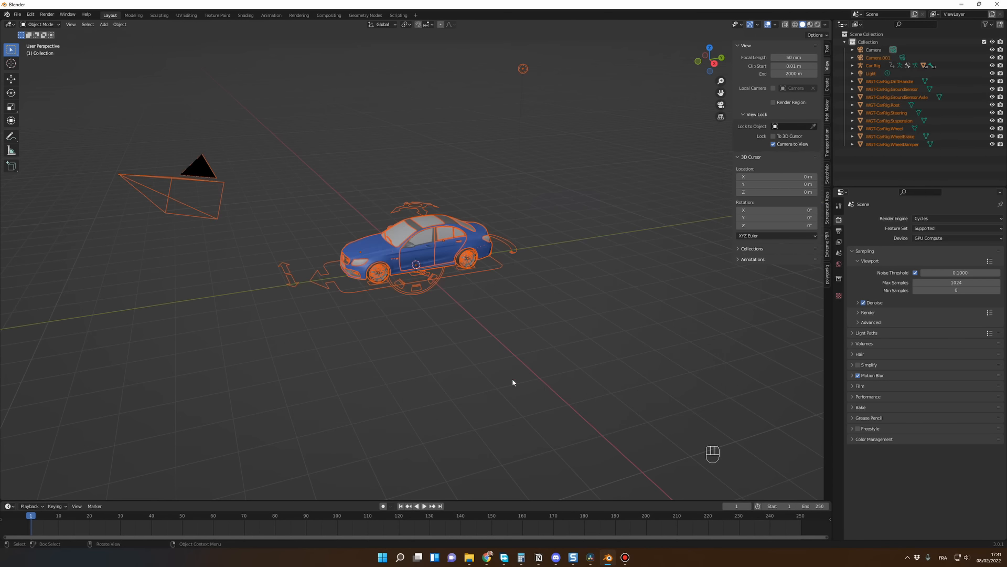
# Step: Hide all the WGT-CarRig widget objects, from DriftHandle through WheelDamper
pyautogui.click(474, 369)
pyautogui.moveTo(473, 368); pyautogui.dragTo(510, 380, button='middle')
pyautogui.moveTo(395, 310); pyautogui.dragTo(457, 361, button='middle')
pyautogui.moveTo(650, 284); pyautogui.dragTo(704, 282, button='middle')
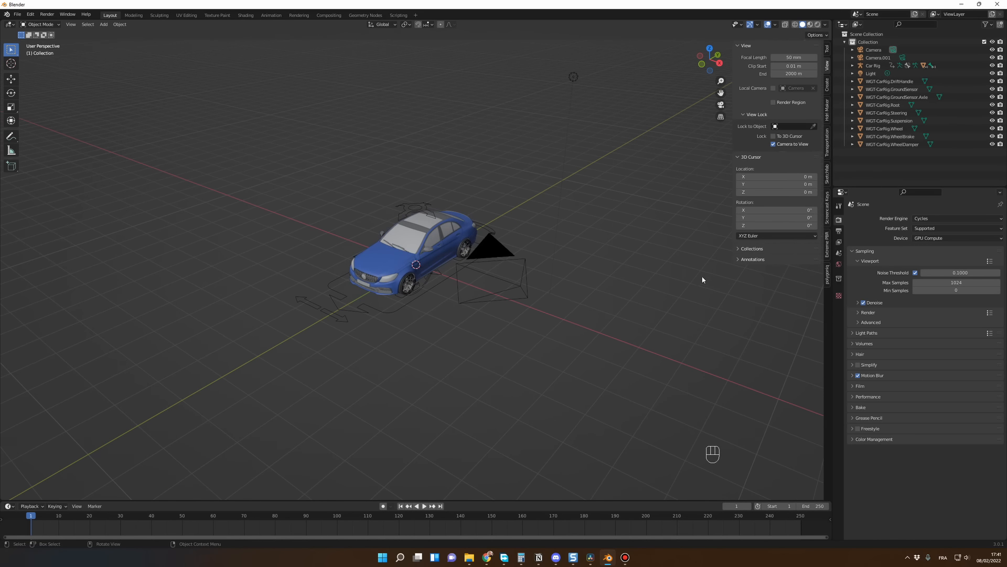
pyautogui.click(884, 145)
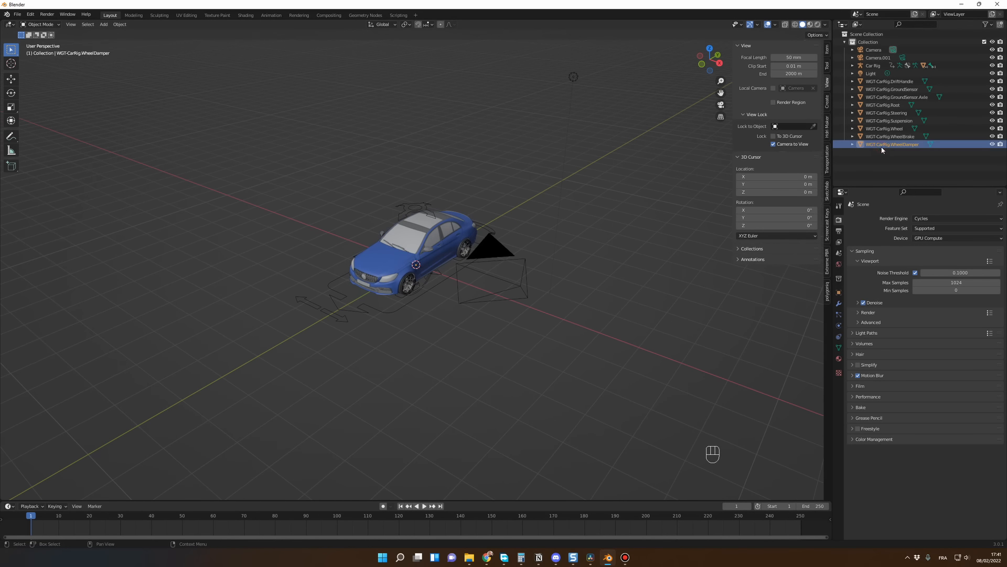
pyautogui.keyDown('shift'); pyautogui.click(881, 81); pyautogui.keyUp('shift')
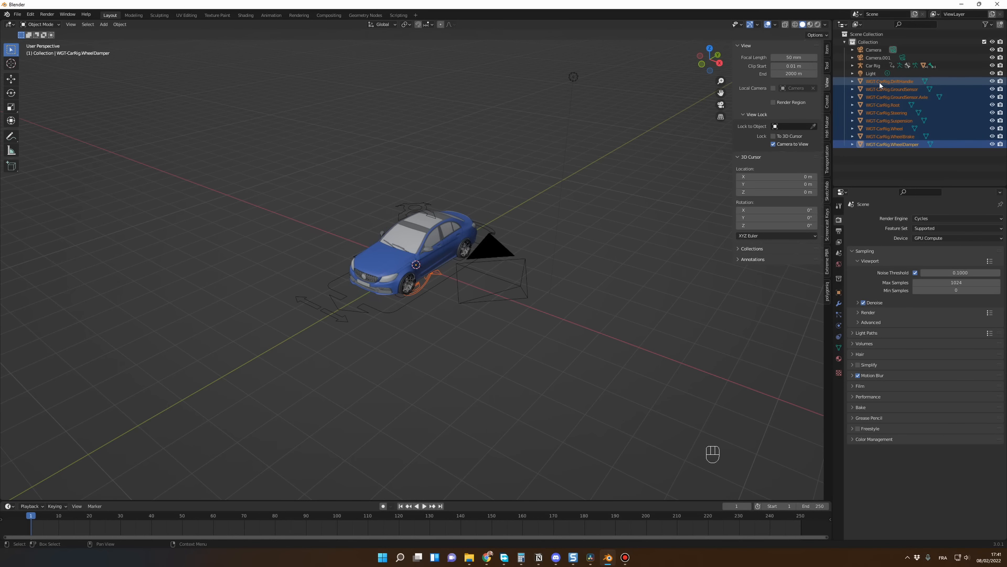
pyautogui.press('h')
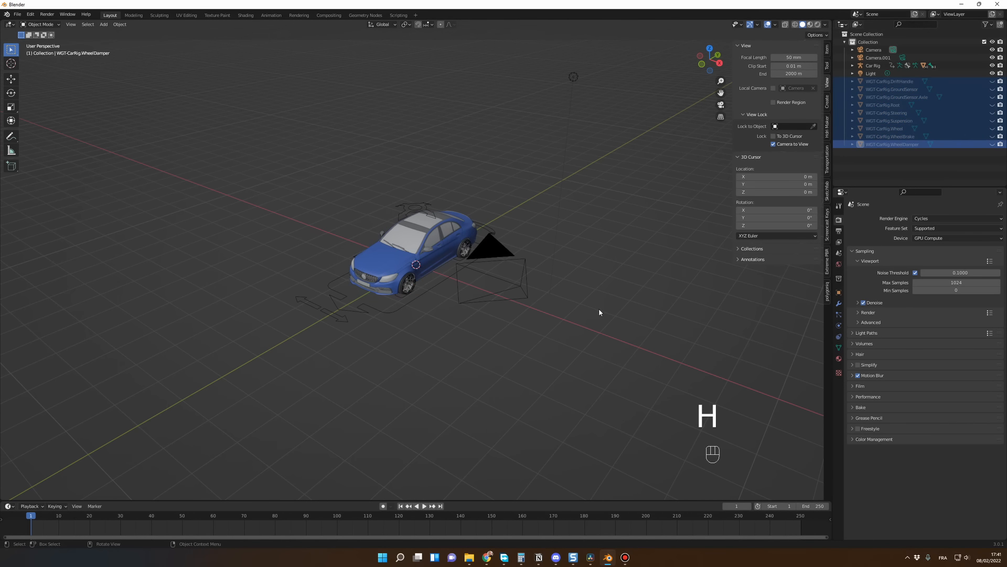
pyautogui.click(437, 258)
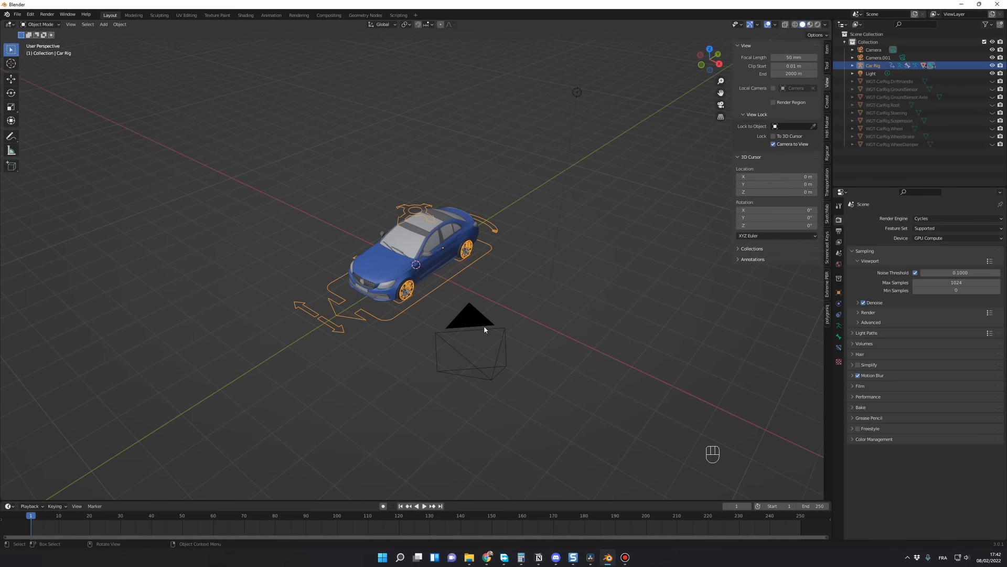
pyautogui.scroll(2, 461, 297)
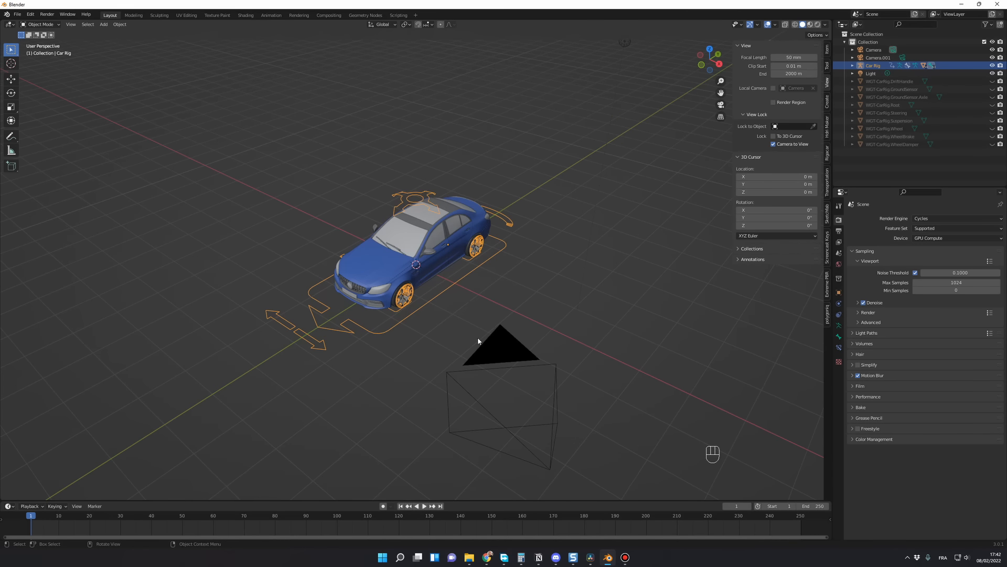
pyautogui.moveTo(478, 340); pyautogui.dragTo(424, 332, button='middle')
pyautogui.click(425, 333)
pyautogui.moveTo(418, 256); pyautogui.dragTo(411, 252, button='middle')
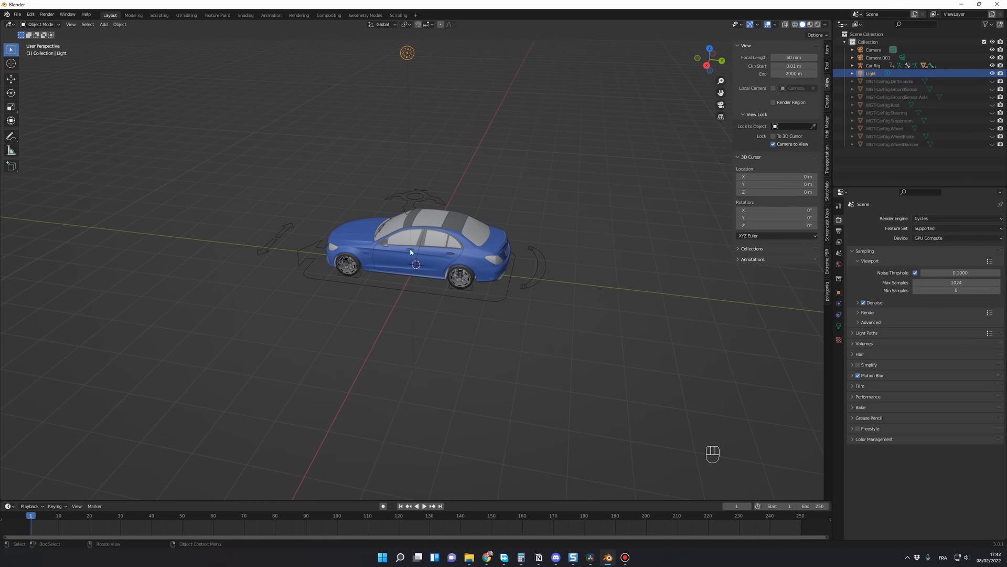
pyautogui.moveTo(429, 346); pyautogui.dragTo(466, 341, button='middle')
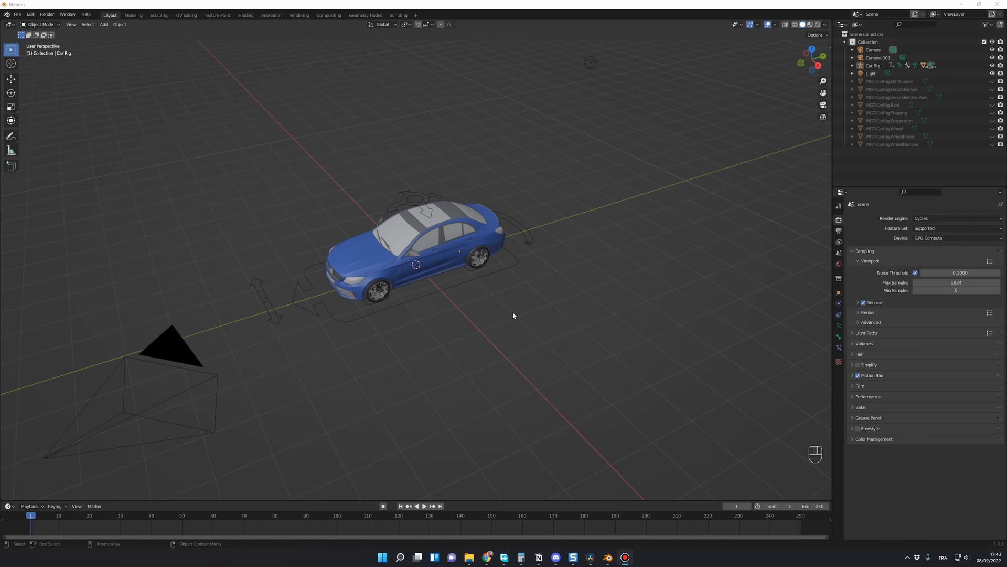
# Step: Switch to the digiCreatures Rigacar page in the browser and follow the rigacar.zip download link
pyautogui.moveTo(487, 557)
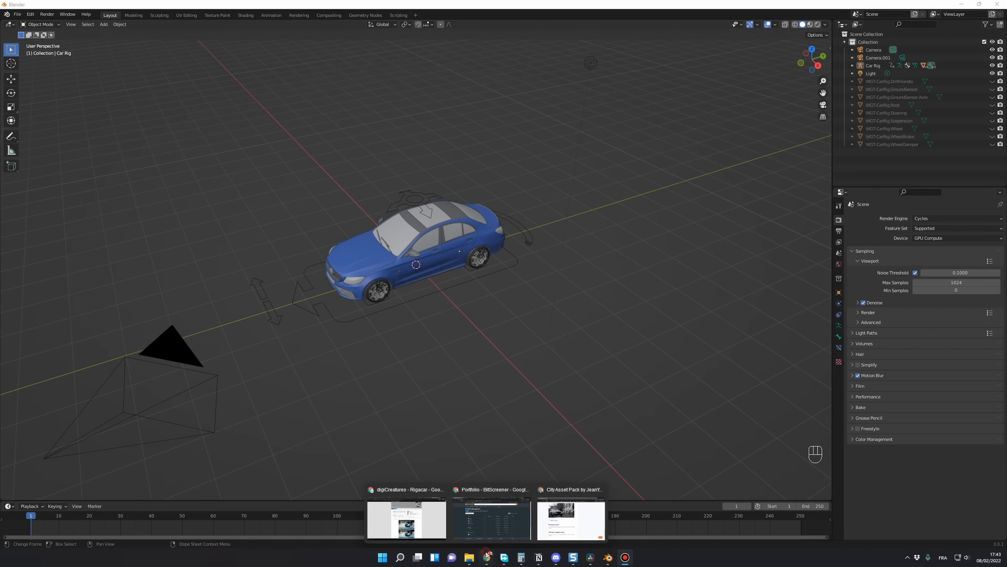
pyautogui.click(415, 522)
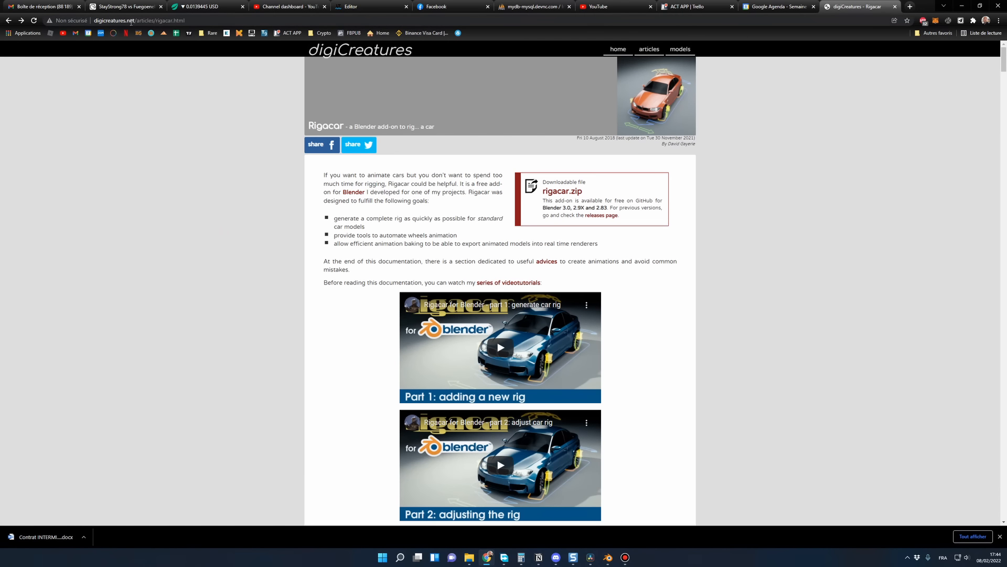
pyautogui.click(563, 195)
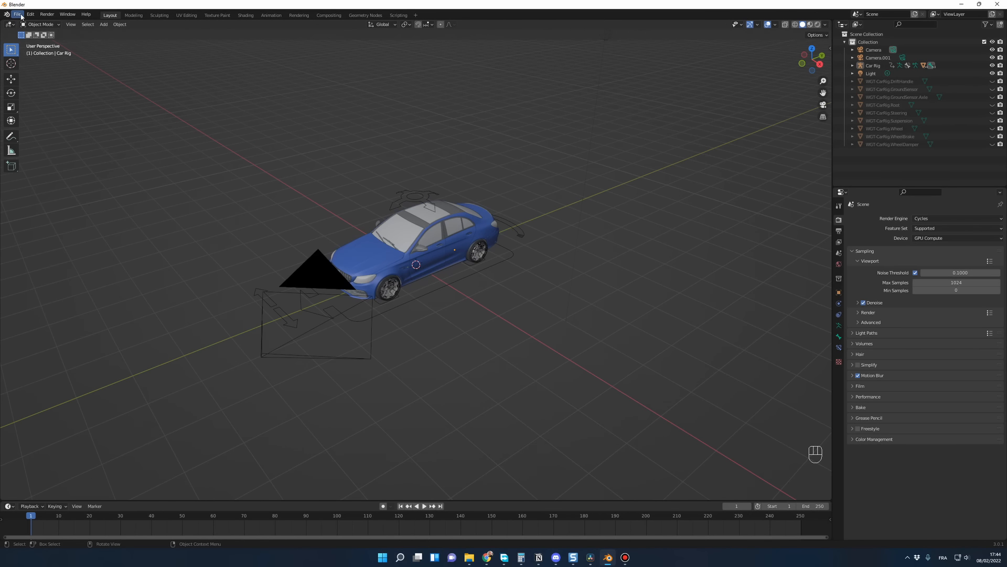
# Step: Install the Rigacar add-on in Blender from rigacar-v7.0.zip in the Plugins folder
pyautogui.click(31, 16)
pyautogui.click(63, 128)
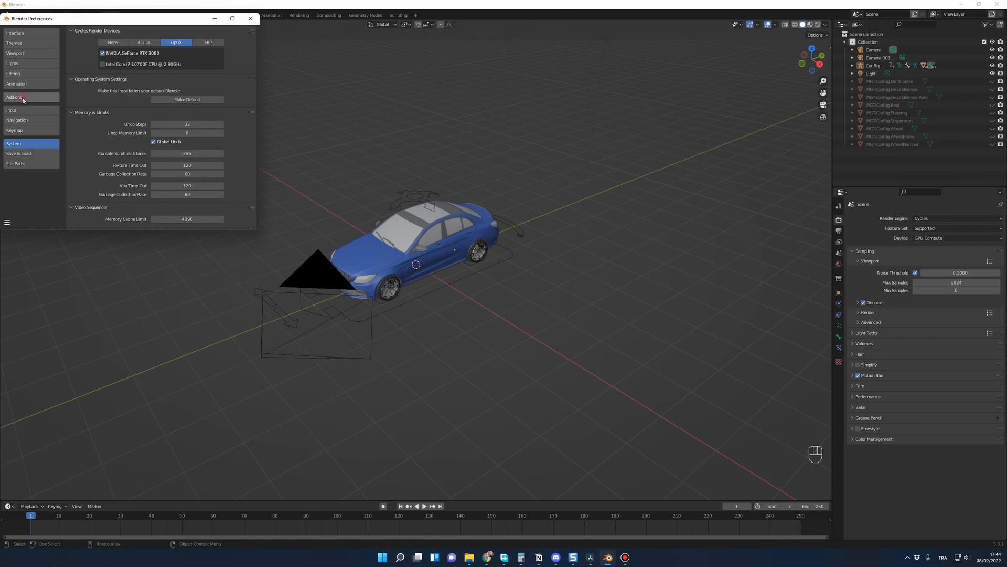
pyautogui.click(23, 99)
pyautogui.click(199, 32)
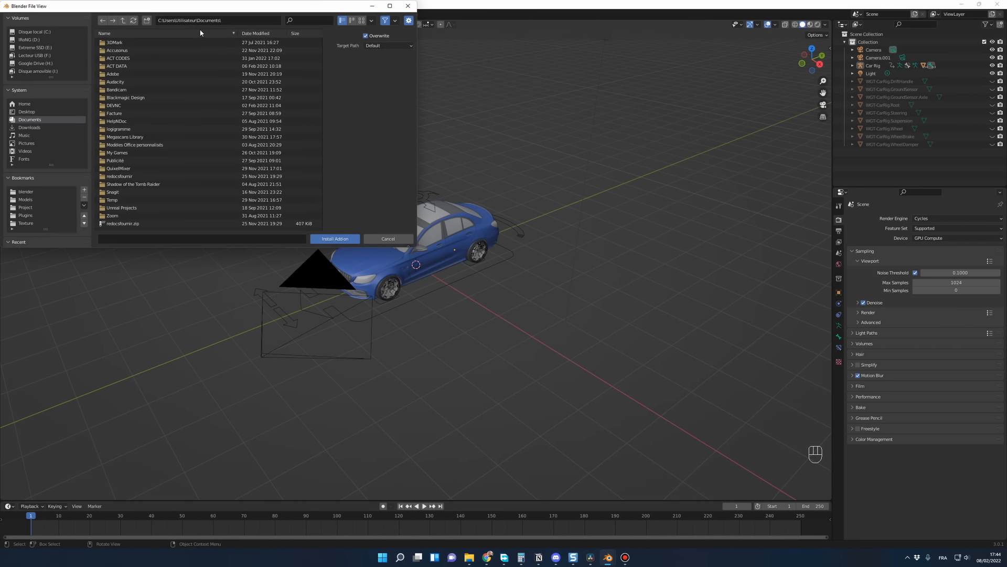
pyautogui.moveTo(230, 7); pyautogui.dragTo(466, 121)
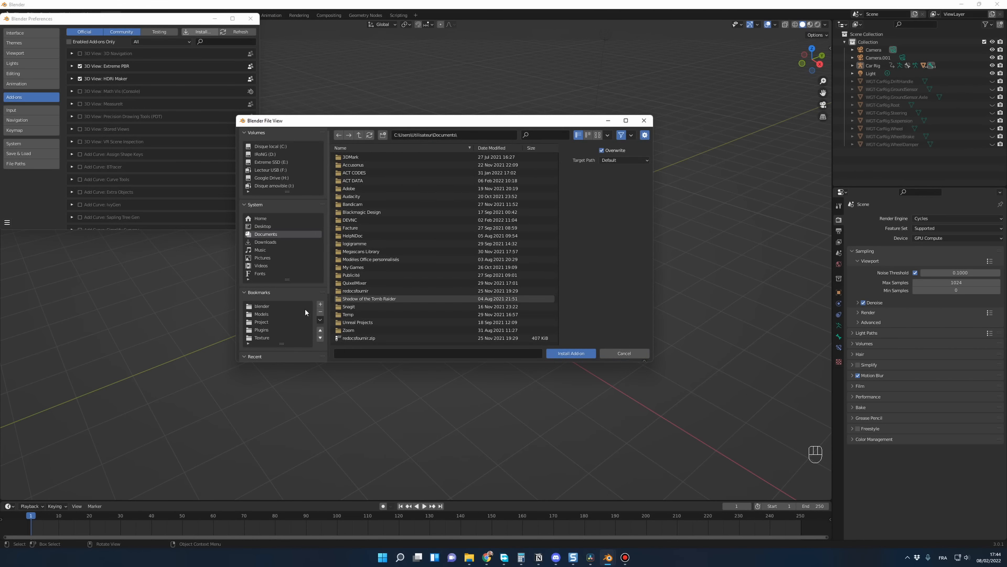
pyautogui.click(262, 330)
pyautogui.scroll(-2, 442, 305)
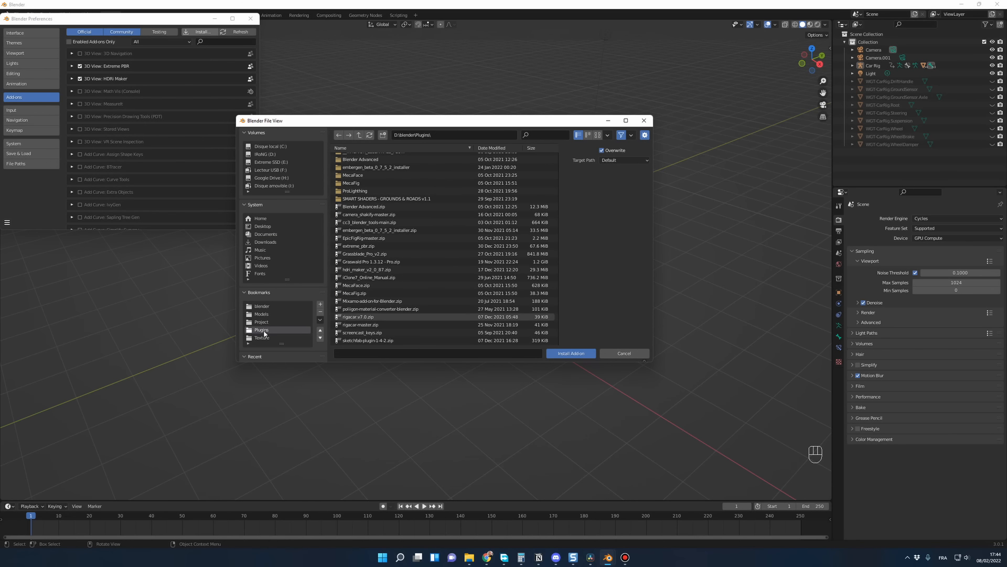
pyautogui.click(357, 318)
pyautogui.click(579, 354)
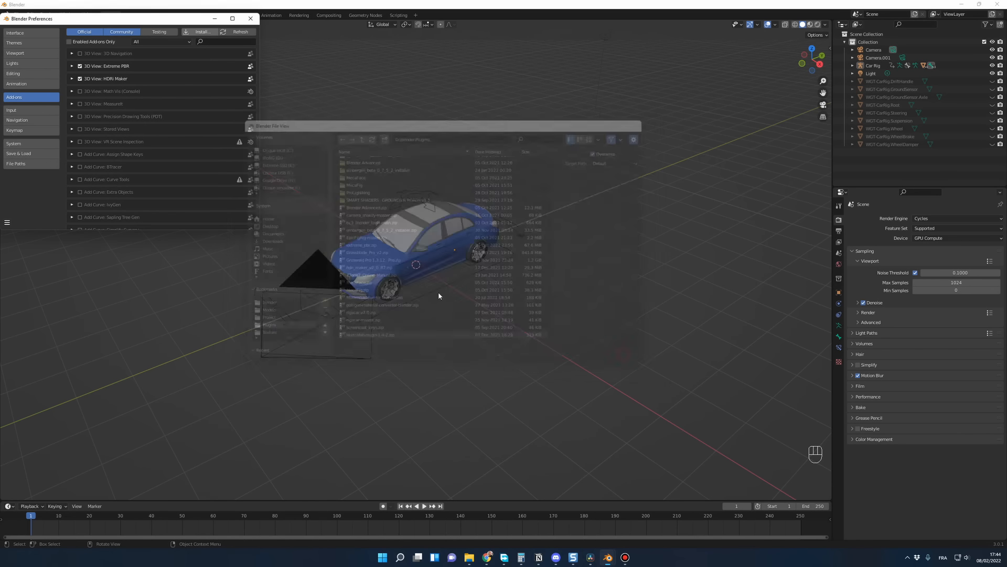
# Step: Filter the add-ons by "rig" to check that Rigacar is enabled, and close the preferences
pyautogui.click(228, 42)
pyautogui.write('rig')
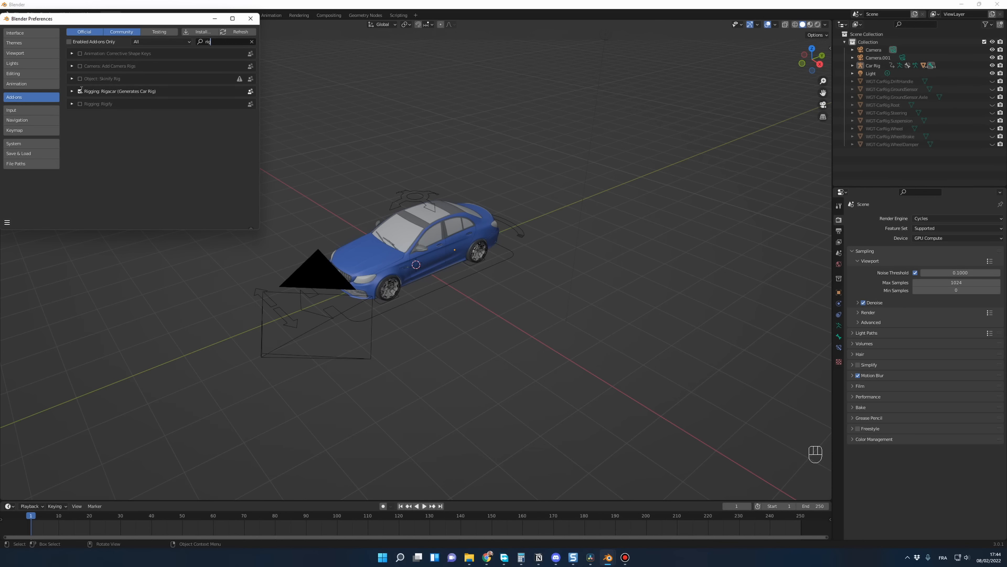
pyautogui.click(251, 19)
# Step: Select the car rig and show the 3D viewport's sidebar
pyautogui.click(479, 278)
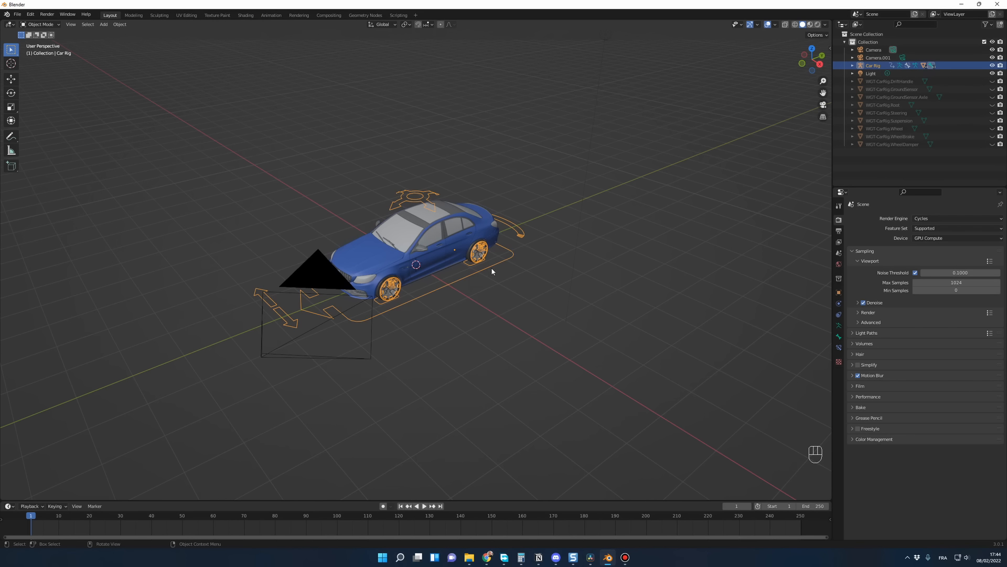
pyautogui.moveTo(492, 266); pyautogui.dragTo(451, 292, button='middle')
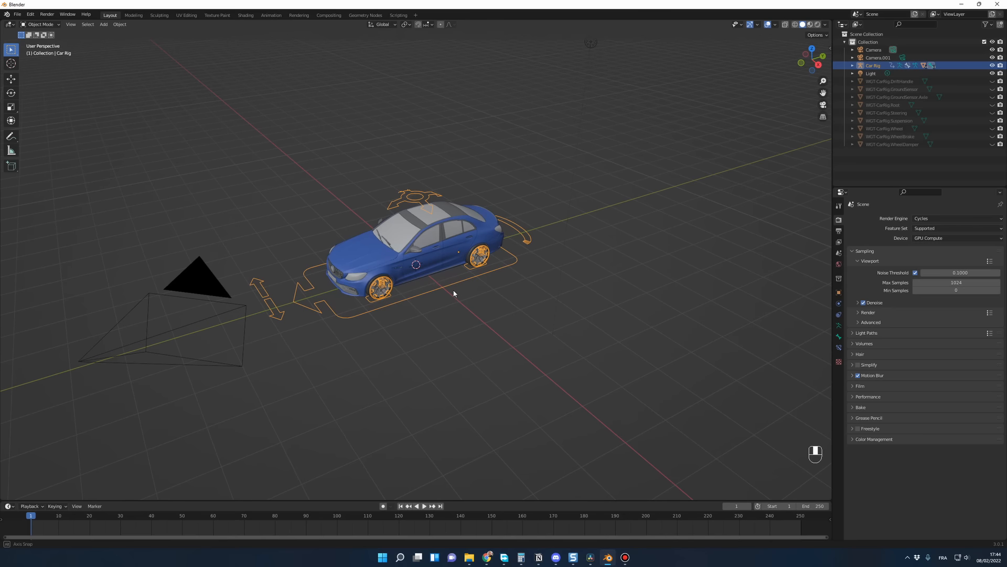
pyautogui.press('n')
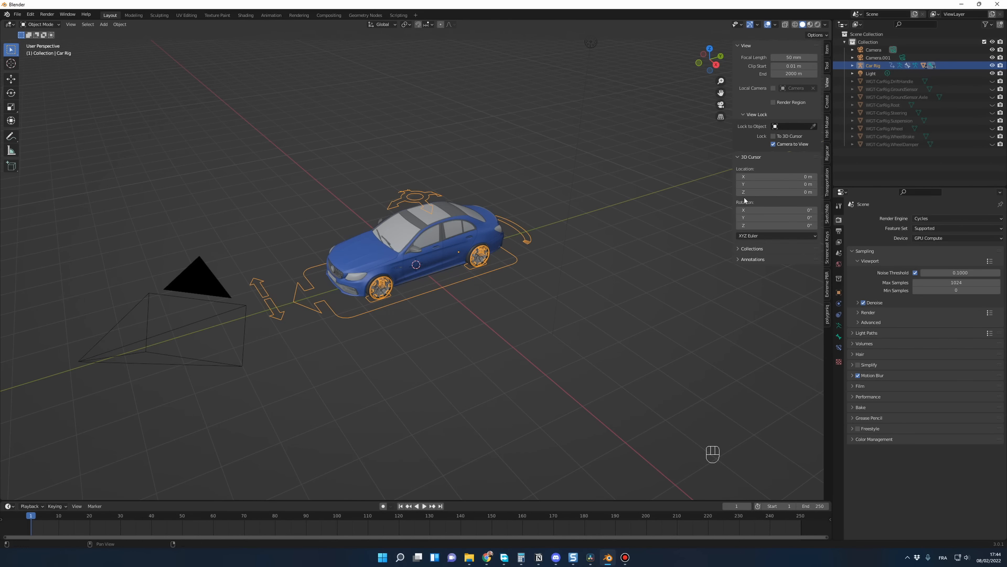
pyautogui.moveTo(440, 310); pyautogui.dragTo(489, 337, button='middle')
# Step: Delete the Light object from the scene
pyautogui.scroll(-2, 474, 326)
pyautogui.click(488, 328)
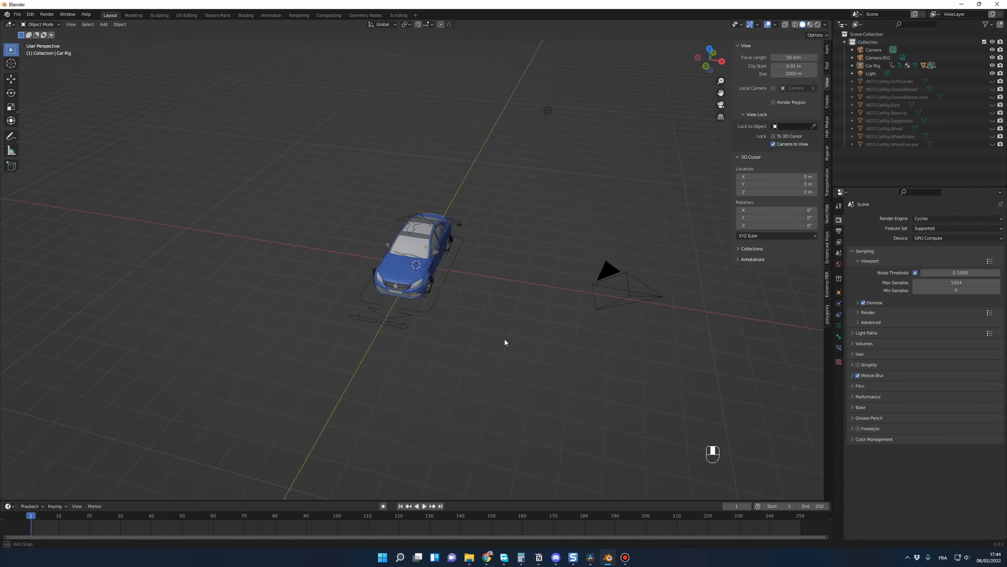
pyautogui.moveTo(505, 338); pyautogui.dragTo(454, 329, button='middle')
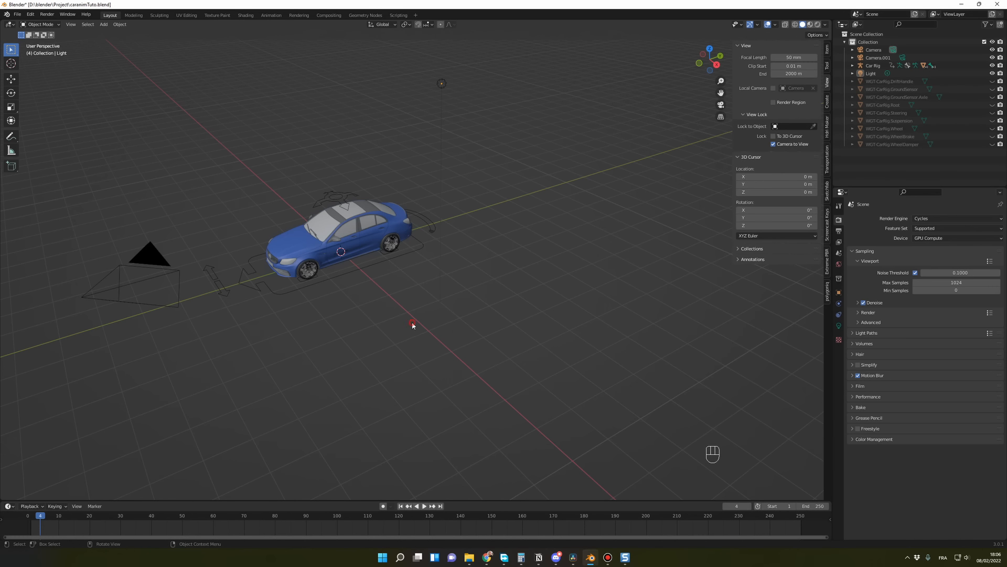
pyautogui.moveTo(413, 325); pyautogui.dragTo(429, 318, button='middle')
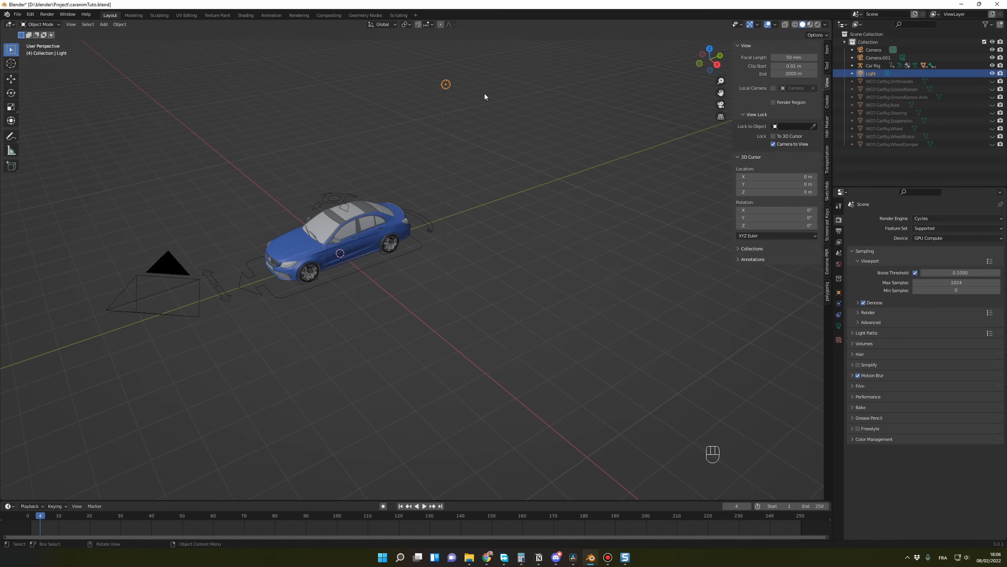
pyautogui.press('Delete')
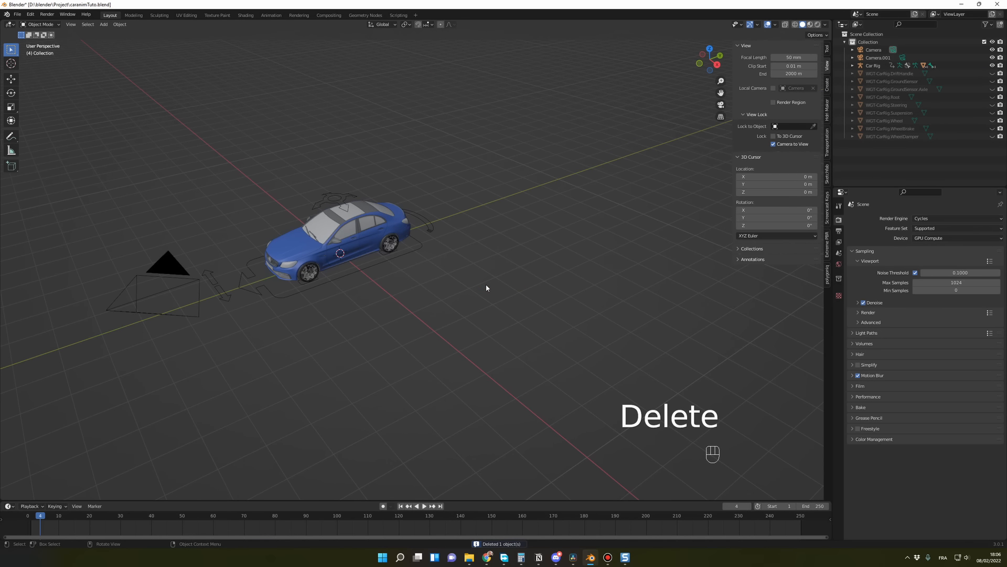
# Step: Add a Path curve at the world origin
pyautogui.hotkey('shift', 'a')
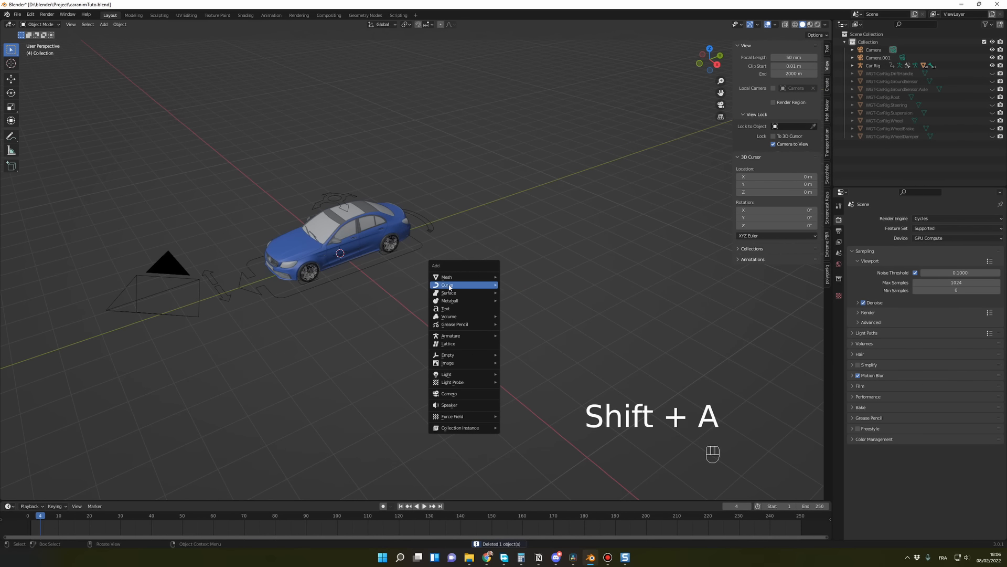
pyautogui.moveTo(450, 287)
pyautogui.click(515, 318)
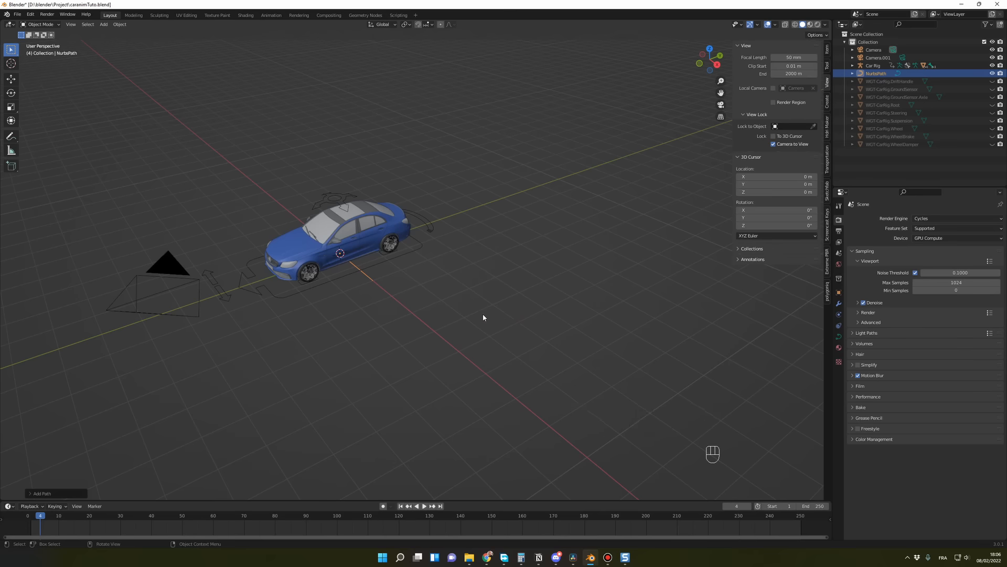
pyautogui.moveTo(483, 317); pyautogui.dragTo(495, 321, button='middle')
pyautogui.scroll(-1, 495, 320)
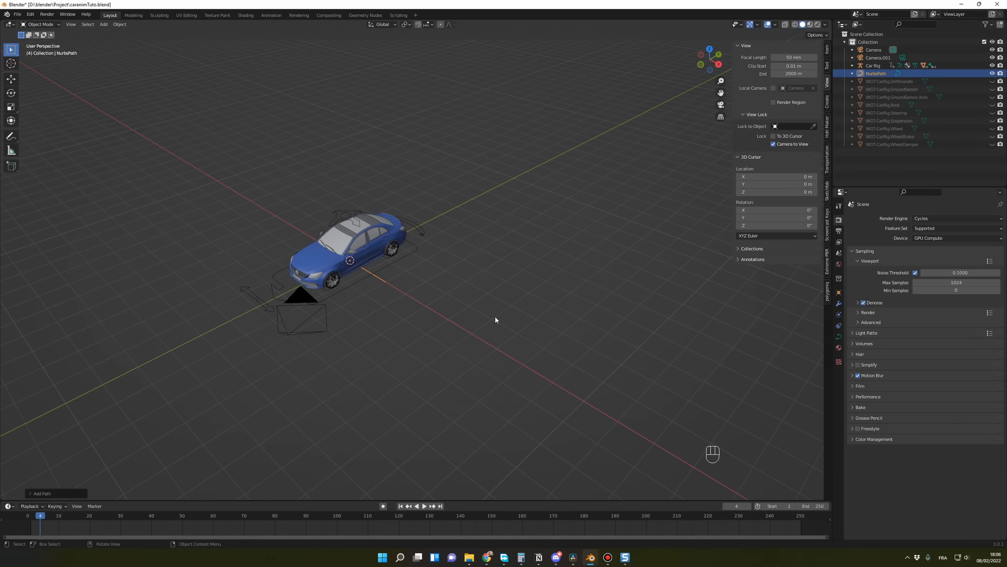
# Step: Move the path about 5.7 m along the X axis, clear of the car
pyautogui.press('g')
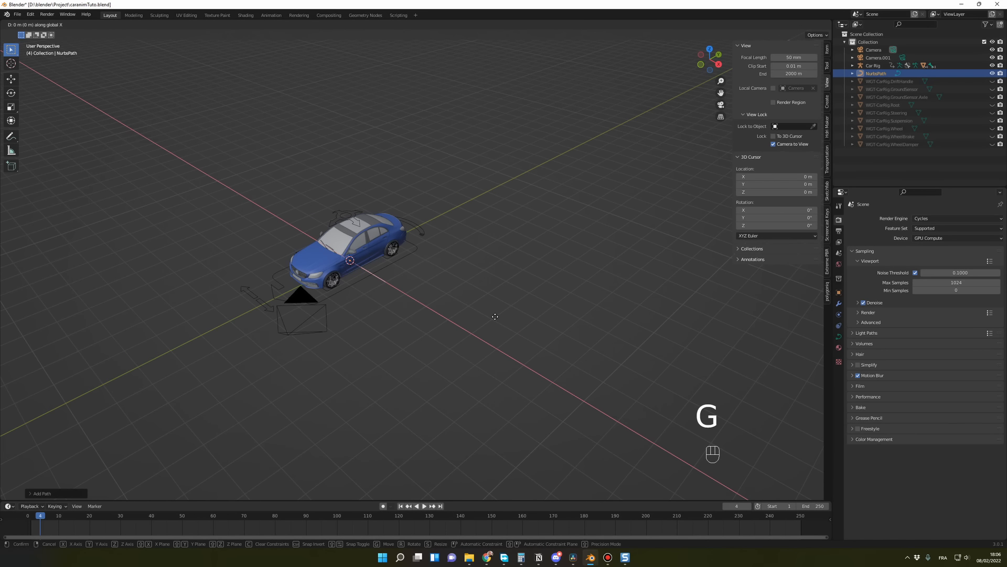
pyautogui.press('x')
pyautogui.click(604, 398)
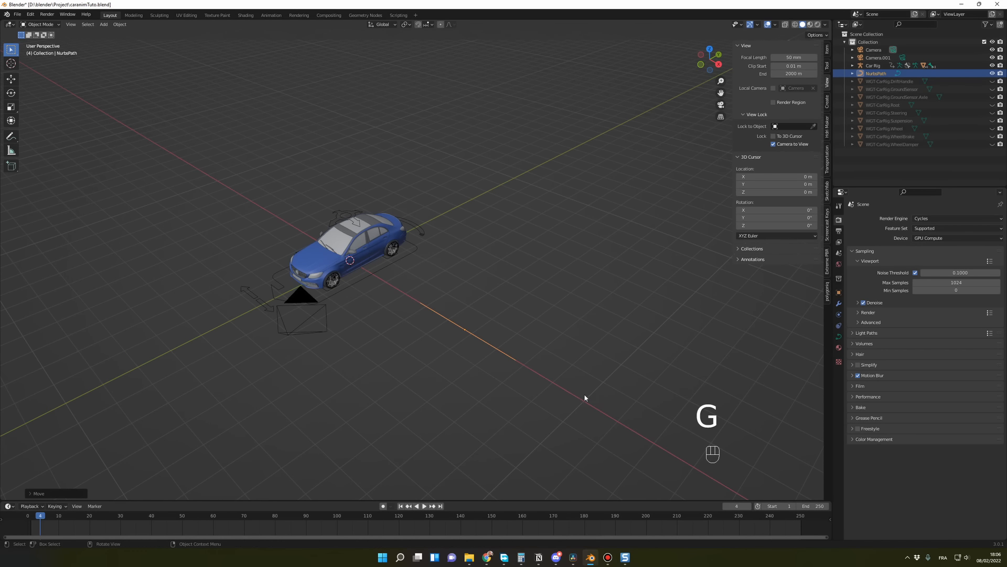
pyautogui.scroll(2, 485, 375)
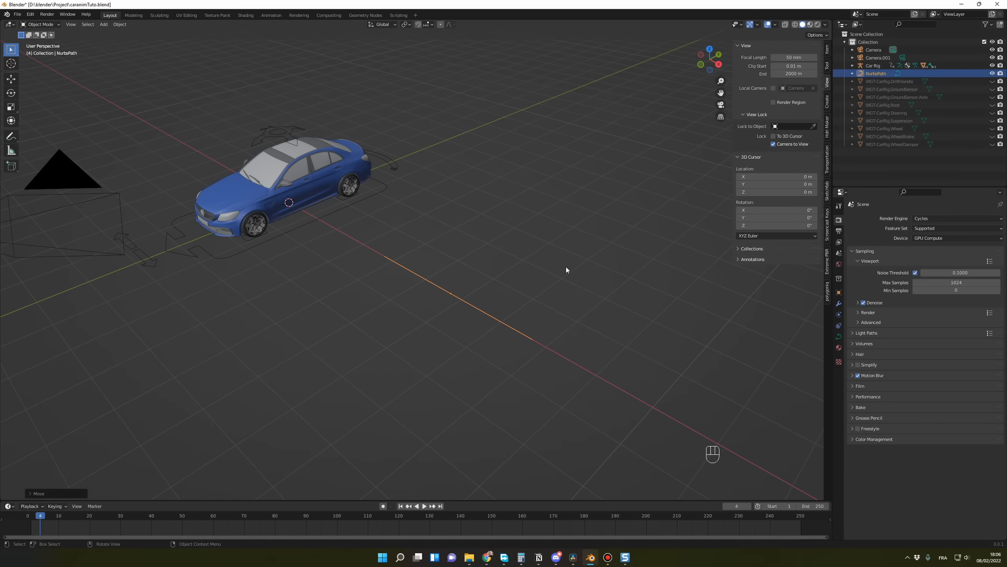
# Step: Enter Edit Mode on the path and enable the curve Normals overlay to show its direction
pyautogui.click(48, 24)
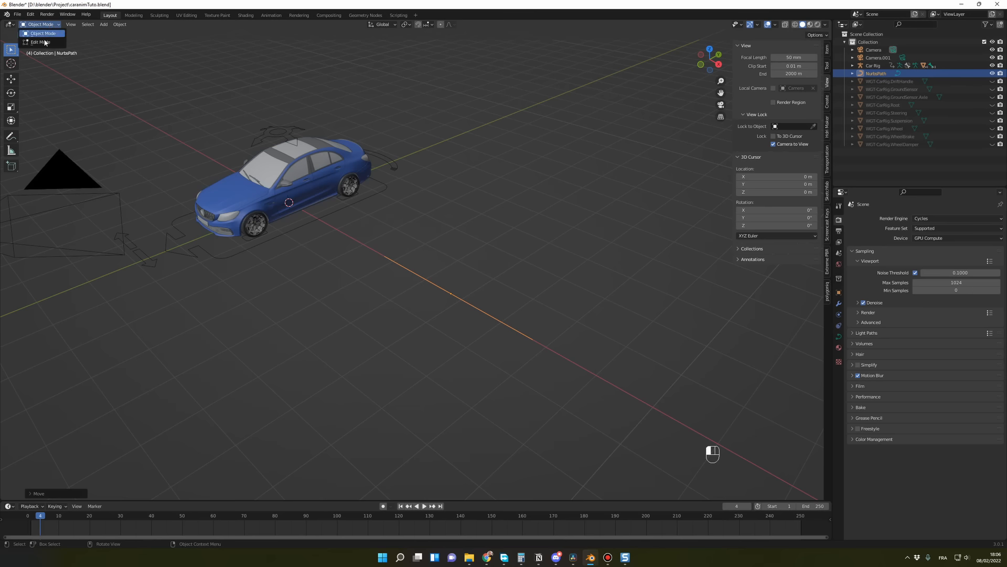
pyautogui.click(496, 258)
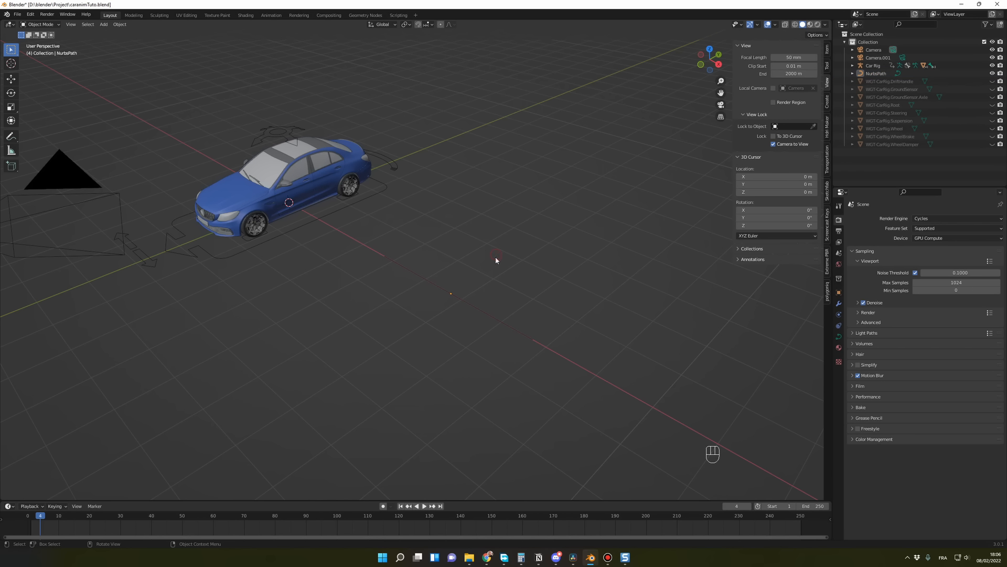
pyautogui.click(472, 305)
pyautogui.press('Tab')
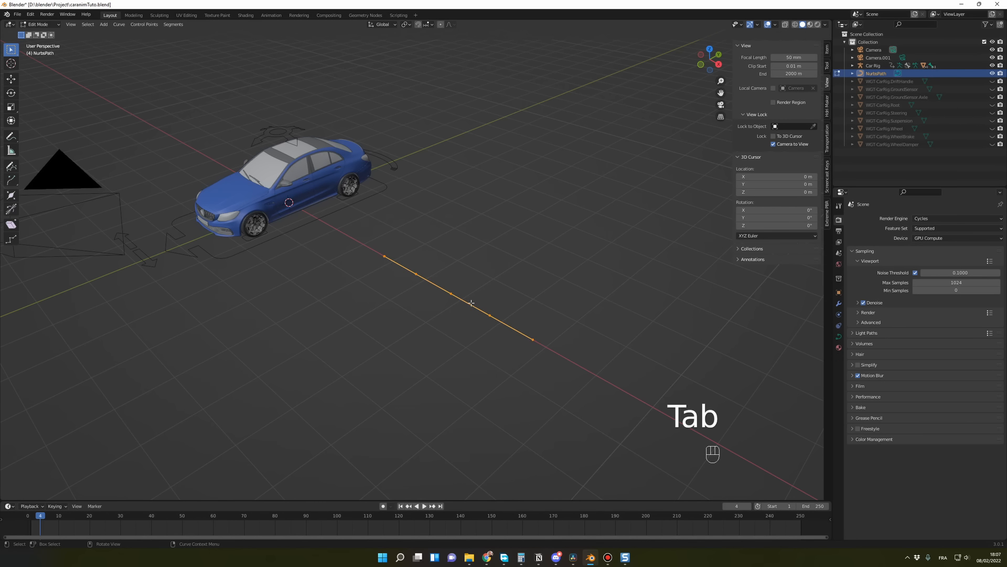
pyautogui.click(775, 25)
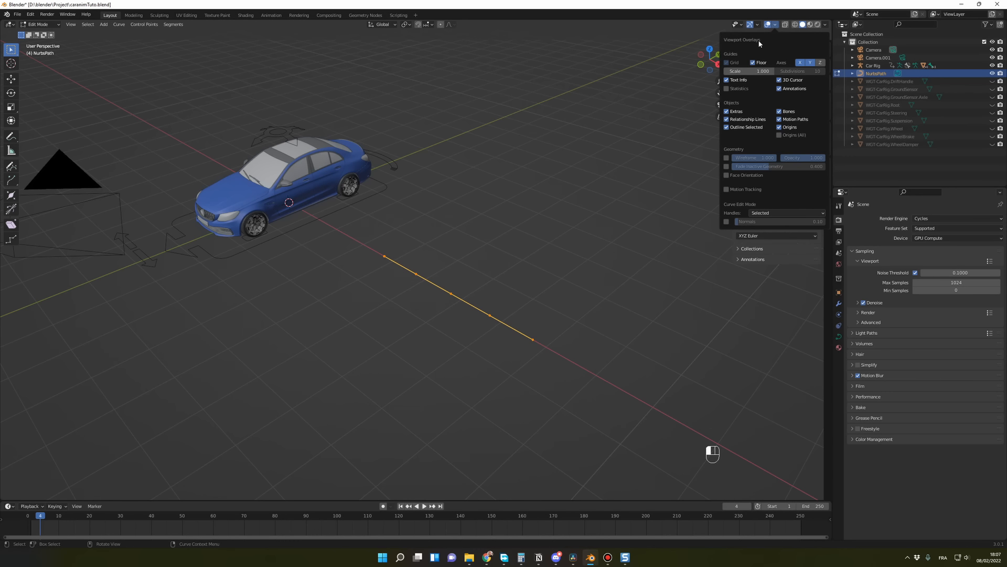
pyautogui.click(728, 222)
pyautogui.scroll(2, 540, 335)
pyautogui.scroll(-1, 540, 332)
pyautogui.scroll(-1, 540, 333)
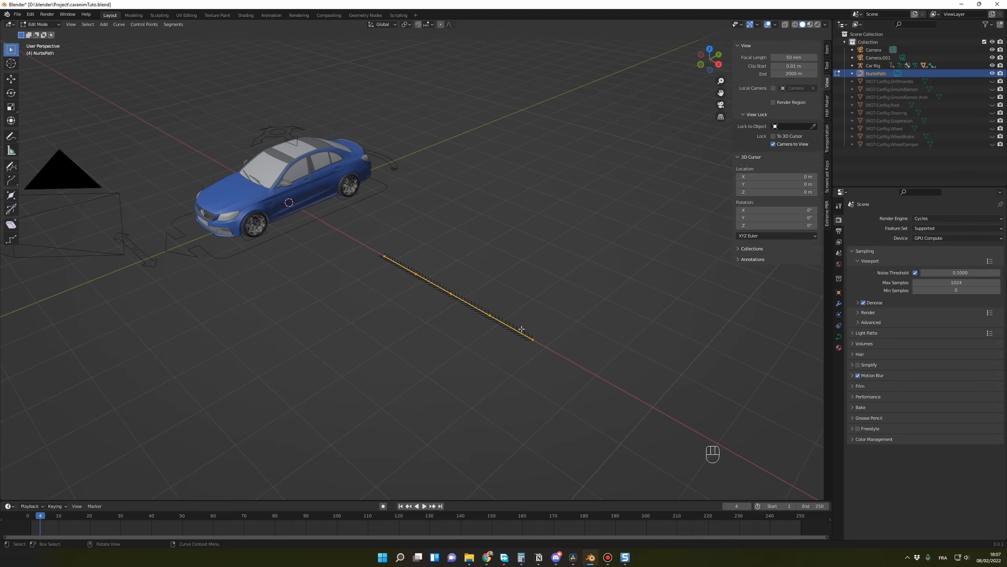
pyautogui.scroll(3, 521, 329)
pyautogui.scroll(-1, 439, 279)
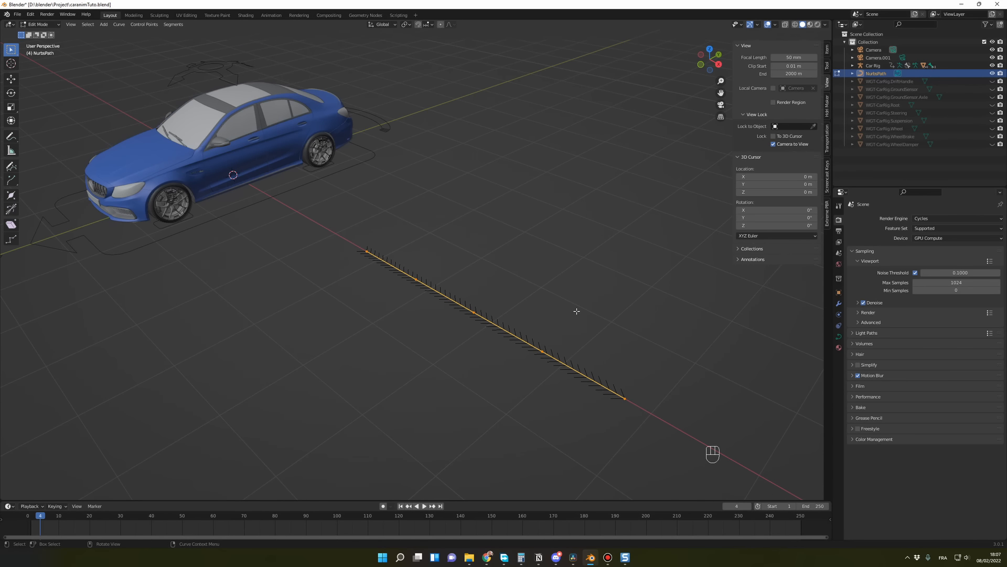
# Step: Return to Object Mode and set the path's Z rotation to -90° to align it with the car's direction
pyautogui.press('Tab')
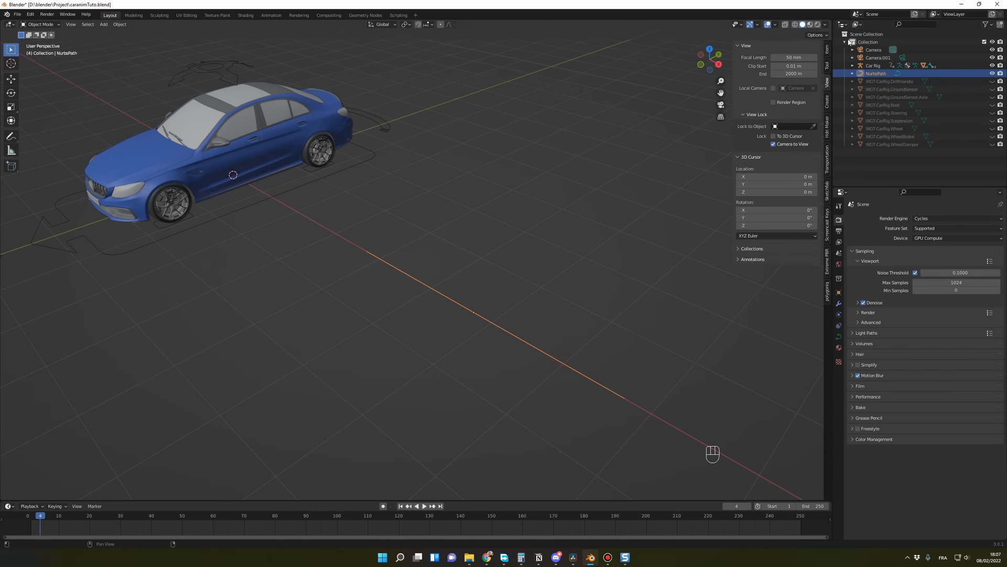
pyautogui.click(827, 49)
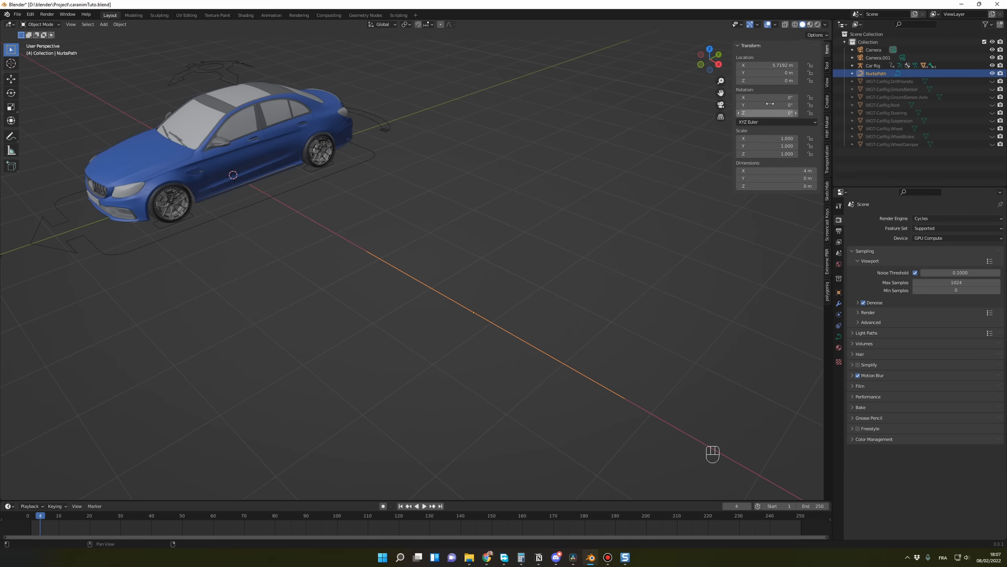
pyautogui.moveTo(769, 113); pyautogui.dragTo(718, 113)
pyautogui.click(773, 113)
pyautogui.write('-90')
pyautogui.press('Return')
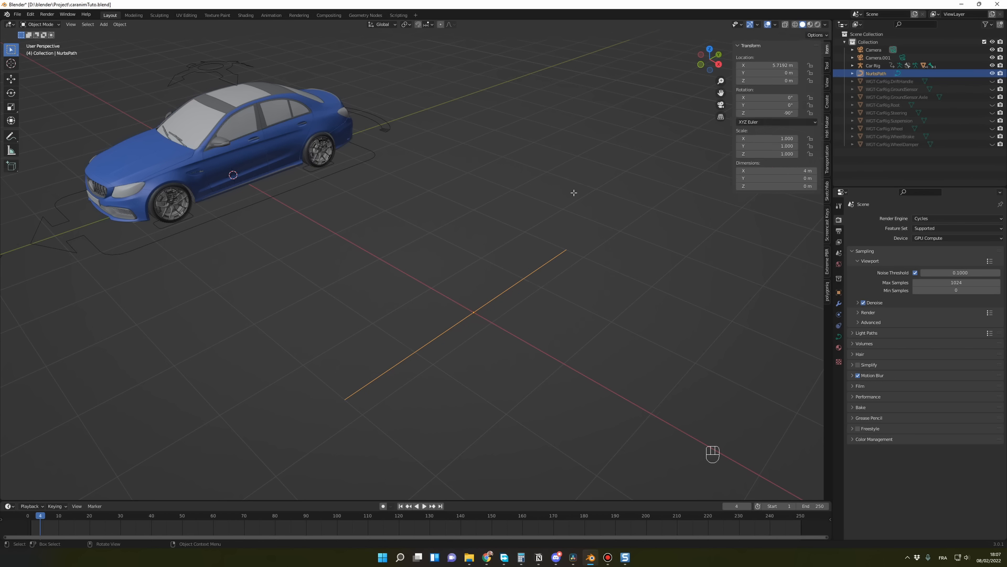
pyautogui.press('Tab')
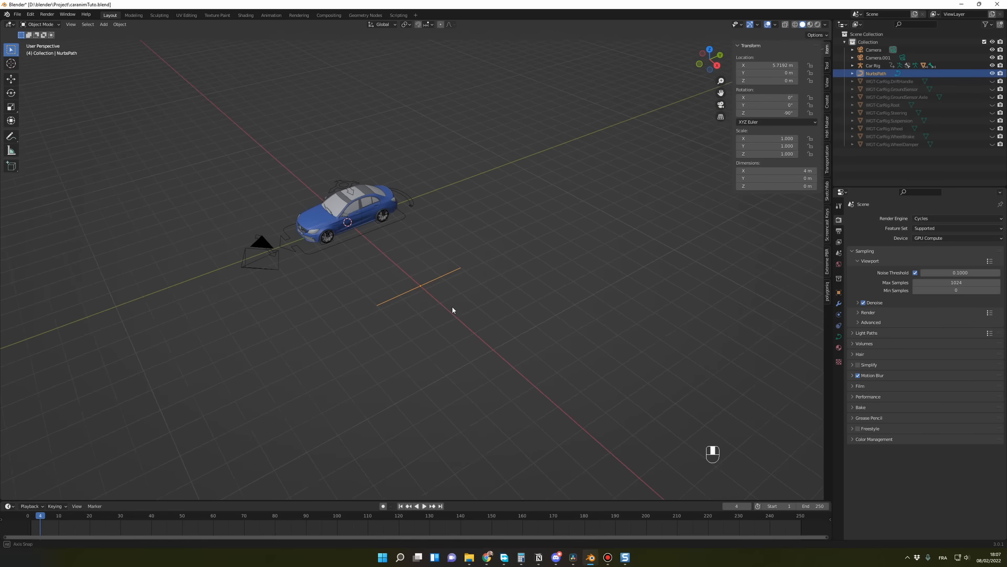
# Step: Scale the path up uniformly by about 5.28, to a length of about 21.1 m
pyautogui.press('s')
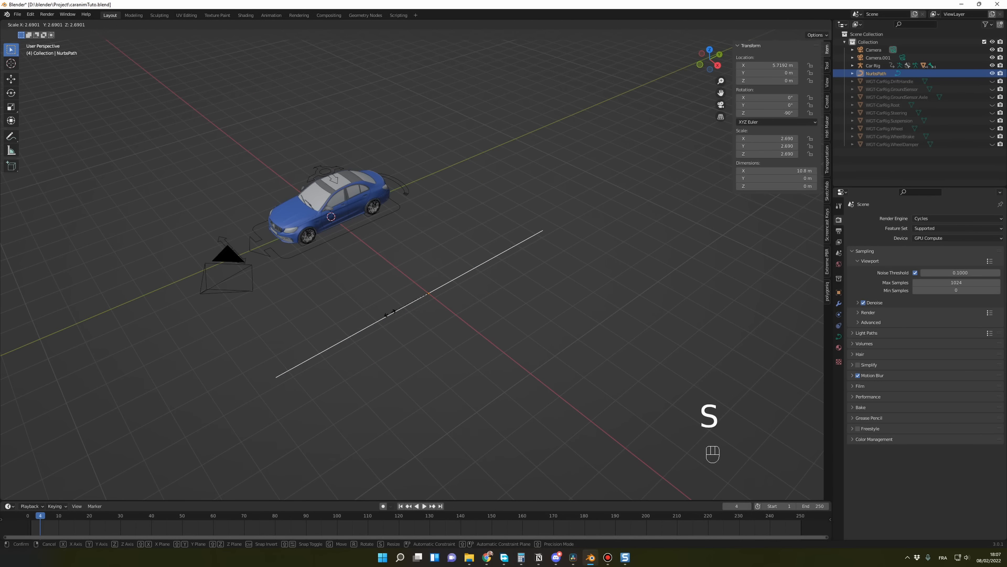
pyautogui.click(354, 331)
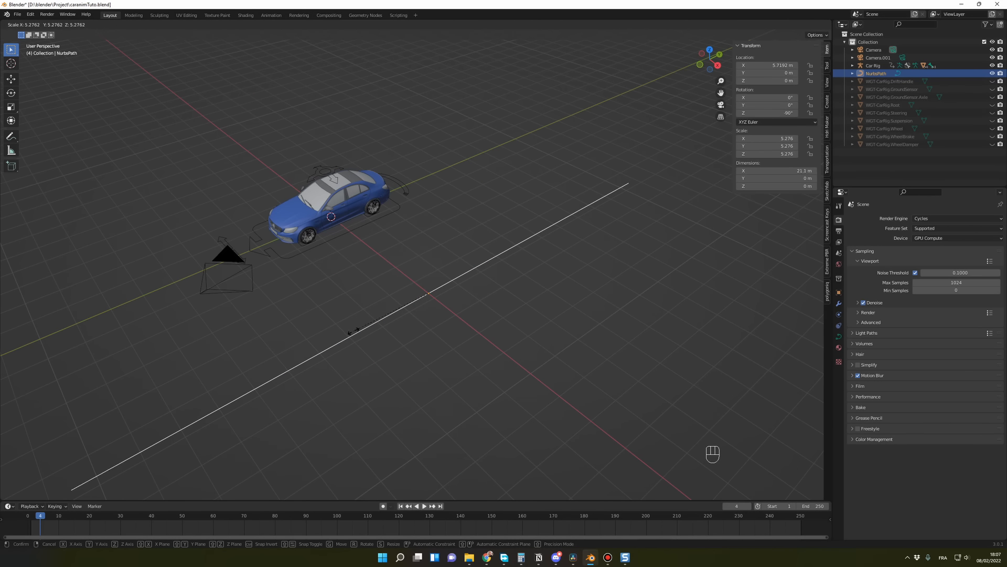
pyautogui.scroll(-1, 466, 359)
pyautogui.press('Tab')
pyautogui.press('Tab')
pyautogui.moveTo(474, 354); pyautogui.dragTo(476, 299, button='middle')
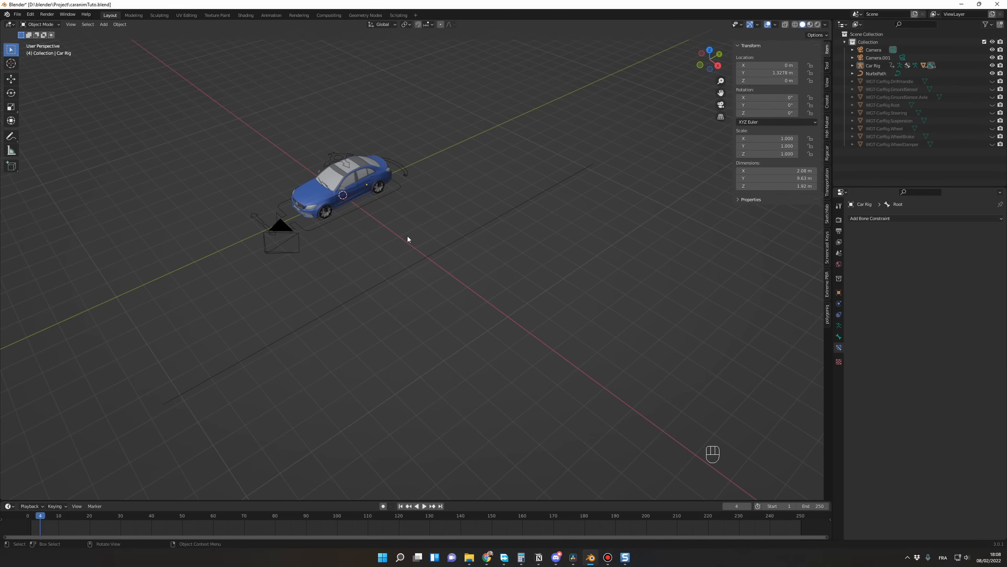
# Step: Select the Car Rig and switch it to Pose Mode
pyautogui.keyDown('shift'); pyautogui.moveTo(408, 236); pyautogui.dragTo(473, 256, button='middle'); pyautogui.keyUp('shift')
pyautogui.click(437, 229)
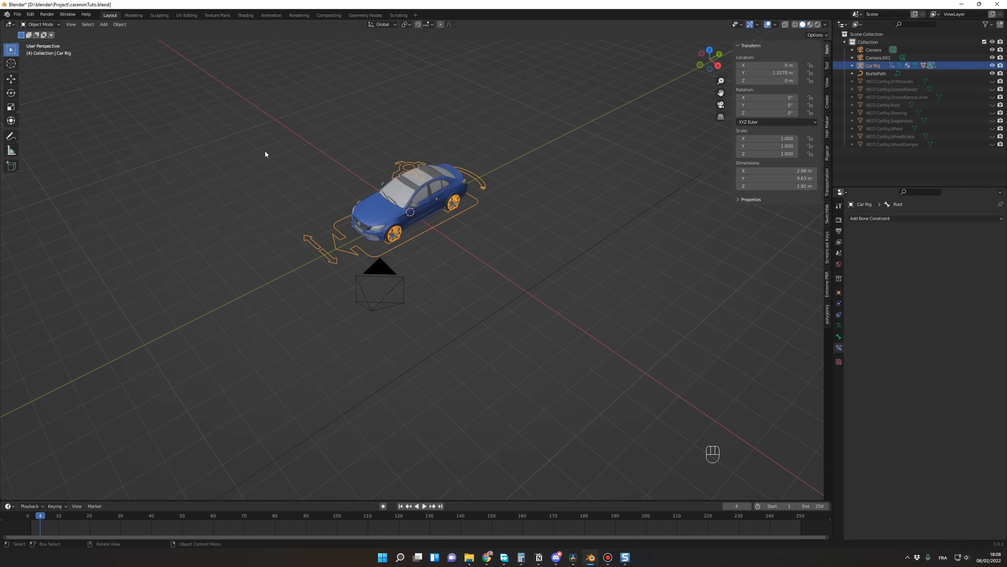
pyautogui.click(57, 25)
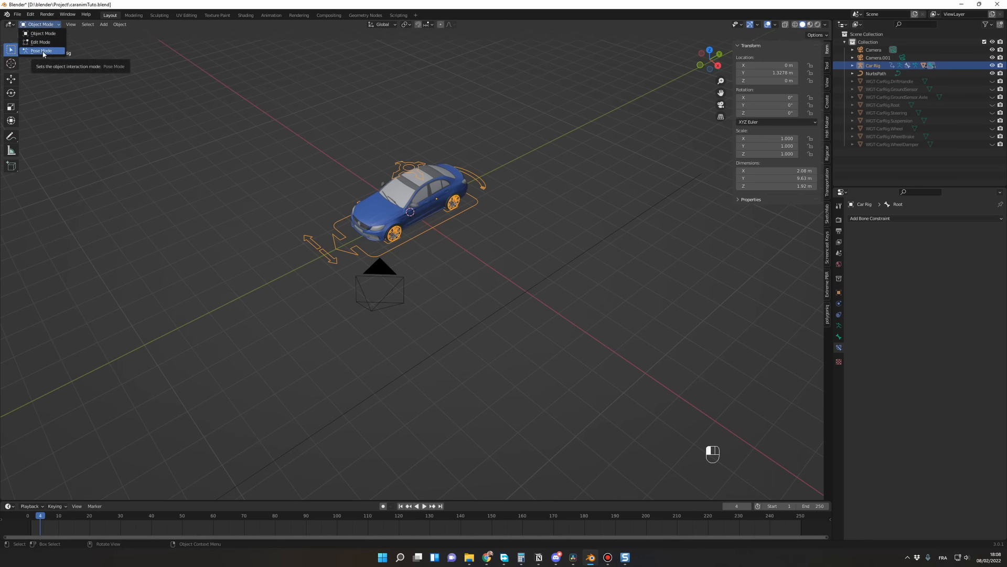
pyautogui.click(435, 225)
pyautogui.click(435, 225)
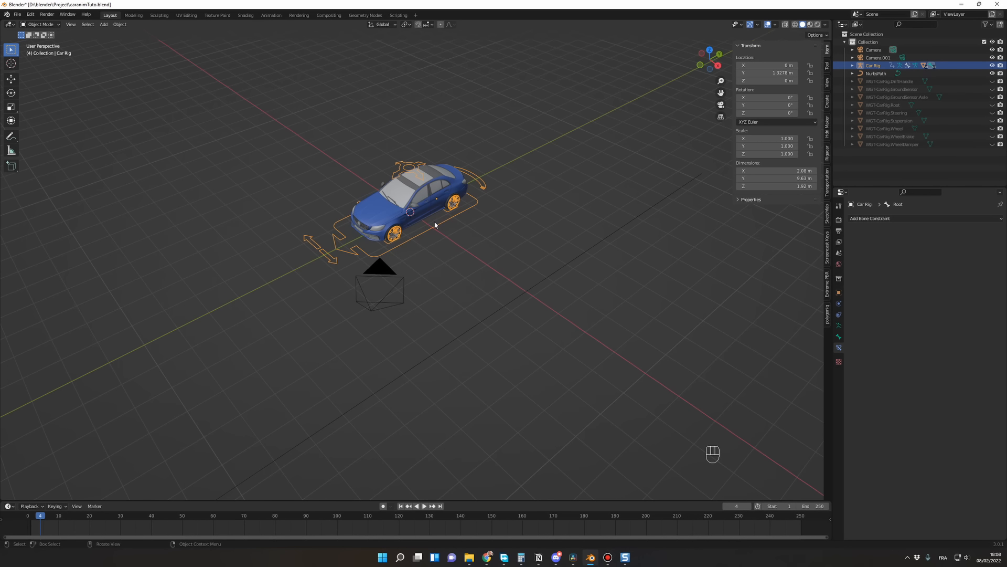
pyautogui.hotkey('ctrl', 'Tab')
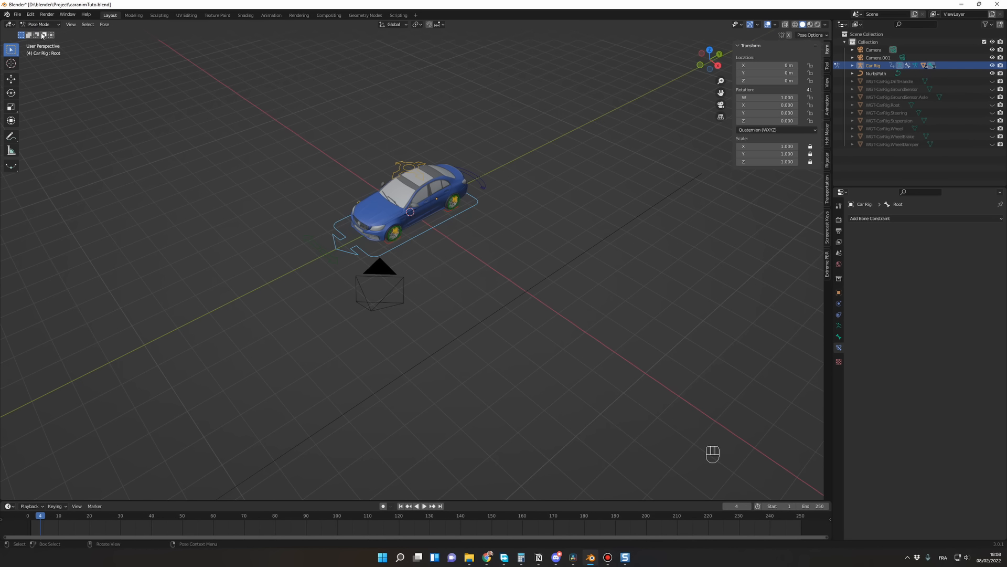
# Step: Add a Follow Path bone constraint to the rig's Root bone with NurbsPath as its target
pyautogui.moveTo(466, 282); pyautogui.dragTo(446, 193, button='middle')
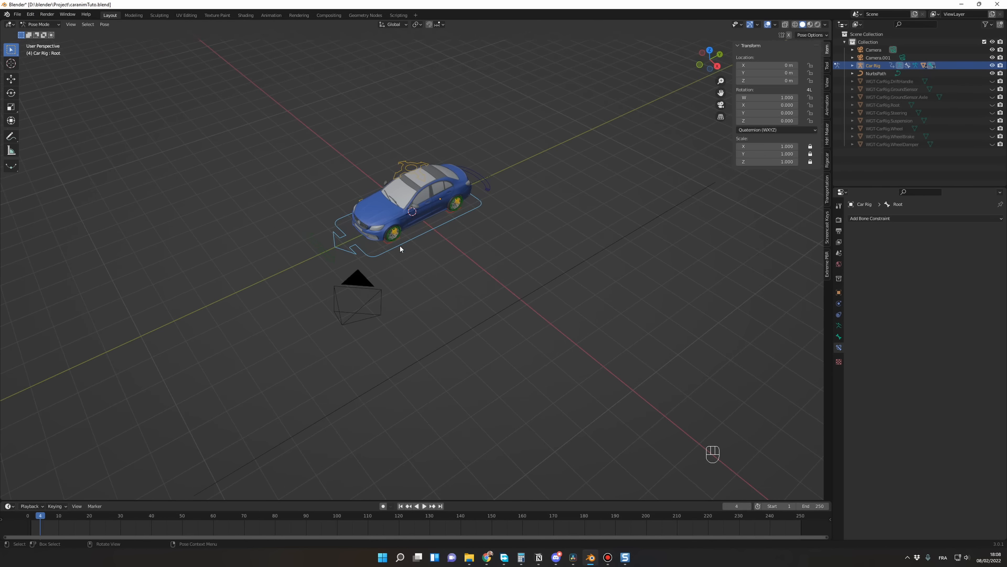
pyautogui.click(452, 275)
pyautogui.click(425, 235)
pyautogui.click(894, 219)
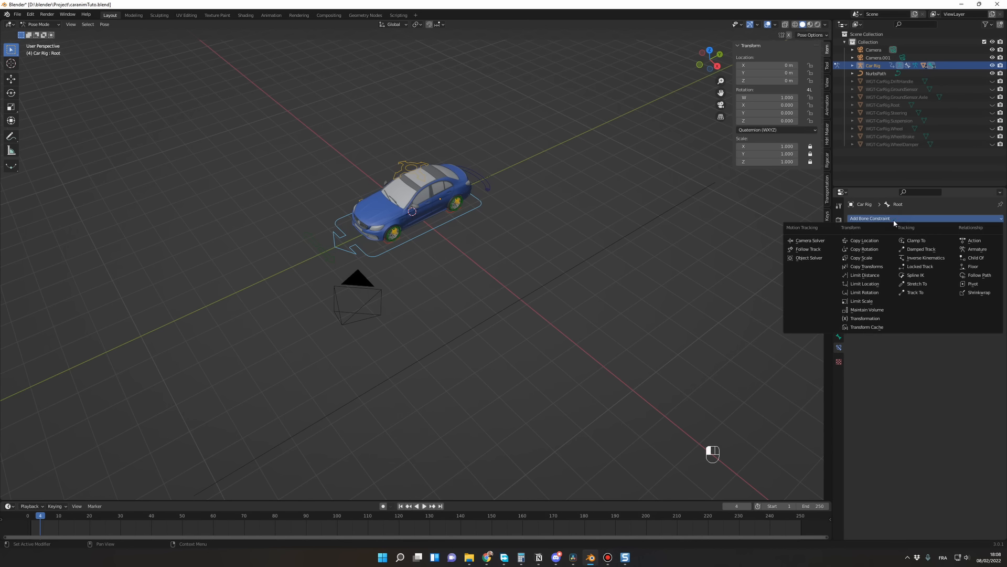
pyautogui.click(980, 276)
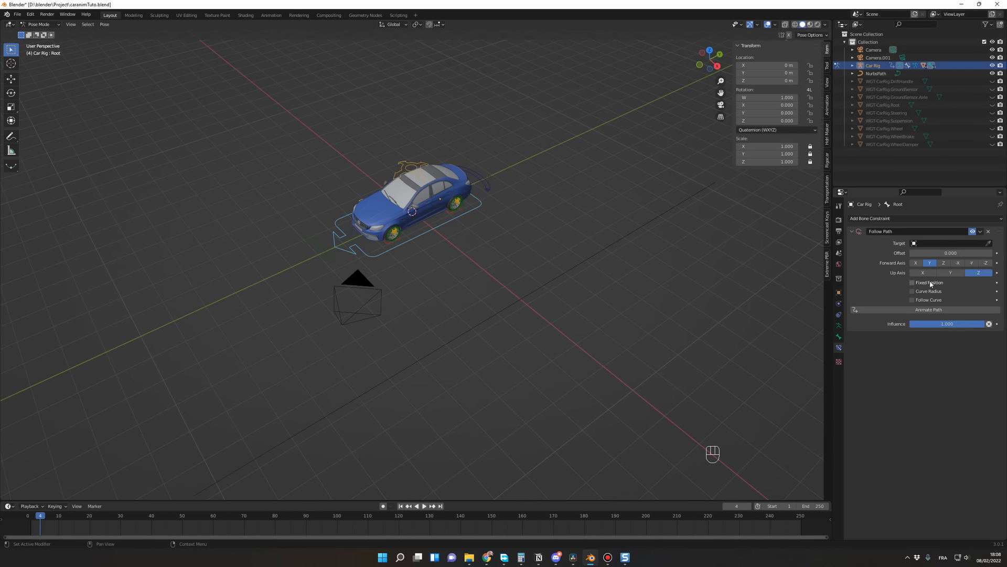
pyautogui.click(988, 244)
pyautogui.click(881, 71)
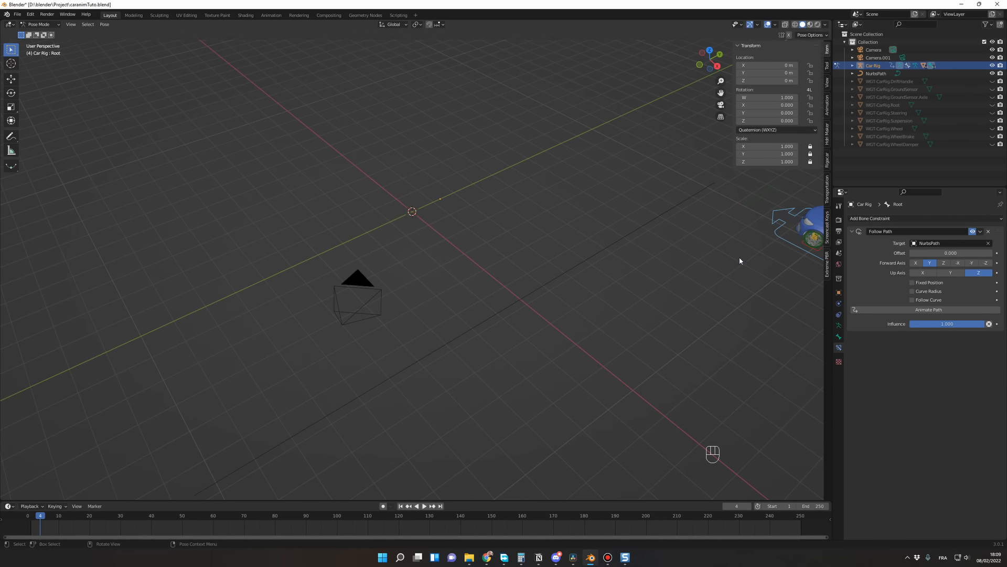
# Step: Rename the NurbsPath curve as MainPath
pyautogui.click(876, 74)
pyautogui.press('F2')
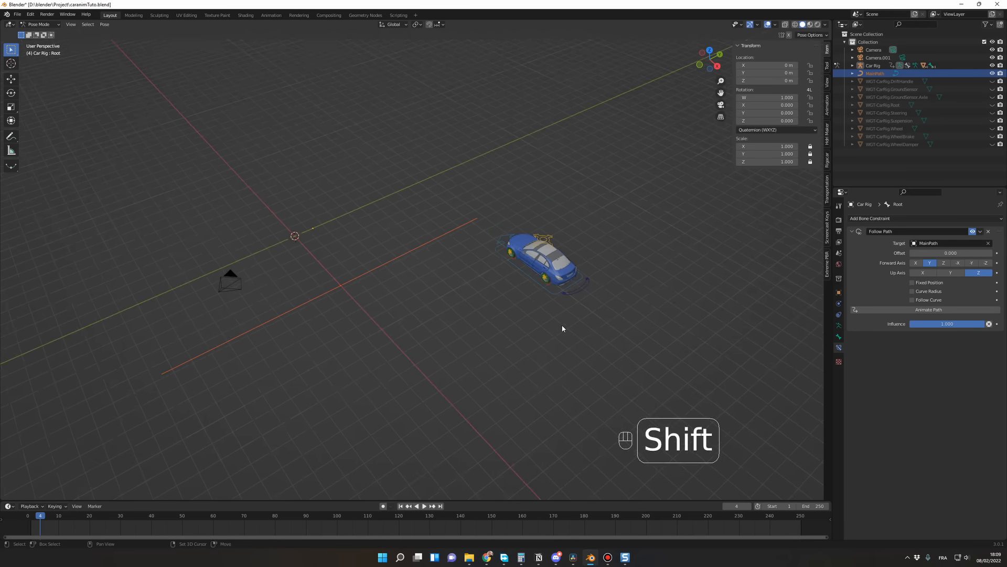
pyautogui.scroll(2, 566, 323)
pyautogui.scroll(-1, 581, 328)
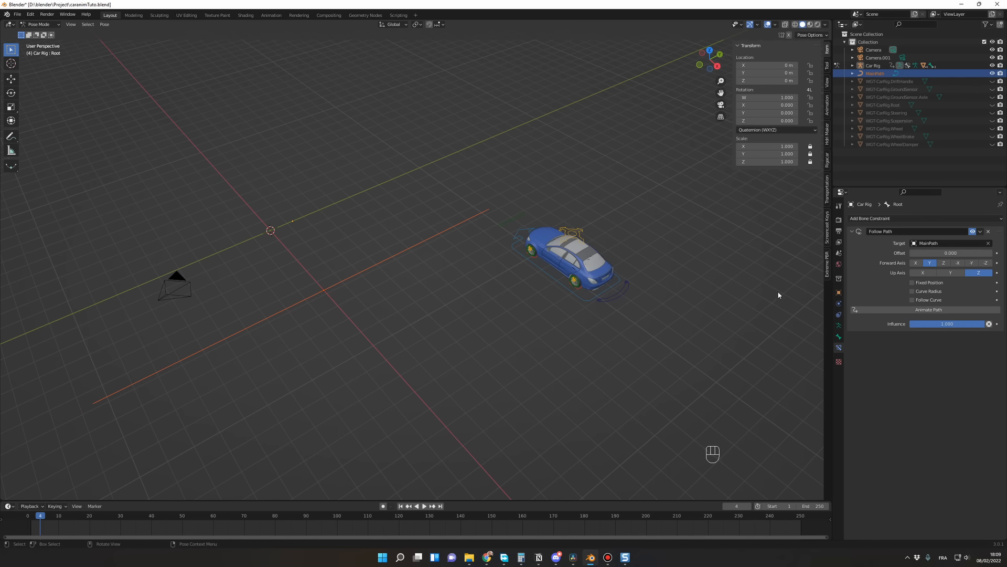
# Step: Enable Follow Curve and Fixed Position on the Root bone's Follow Path constraint
pyautogui.click(912, 300)
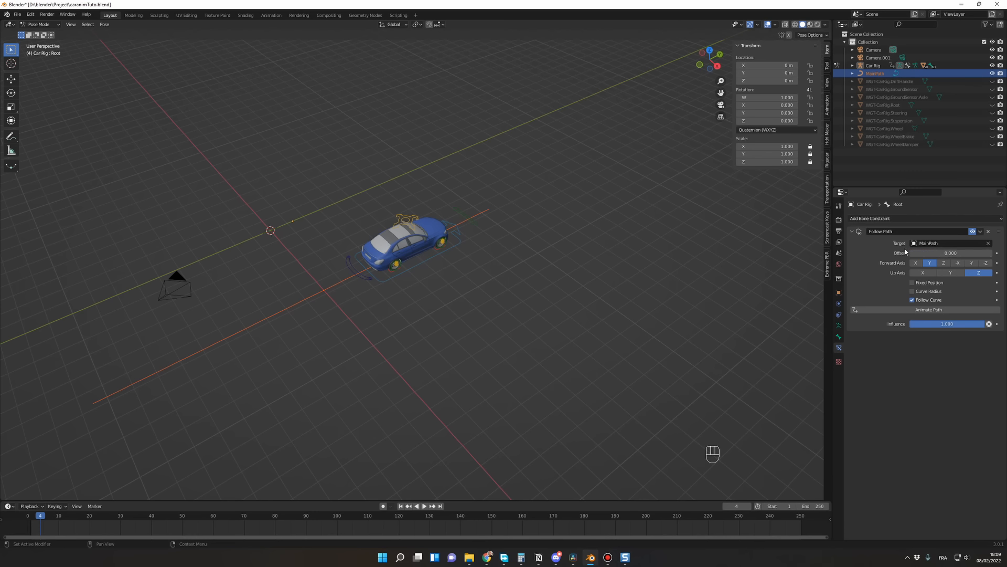
pyautogui.click(912, 283)
pyautogui.scroll(-1, 443, 243)
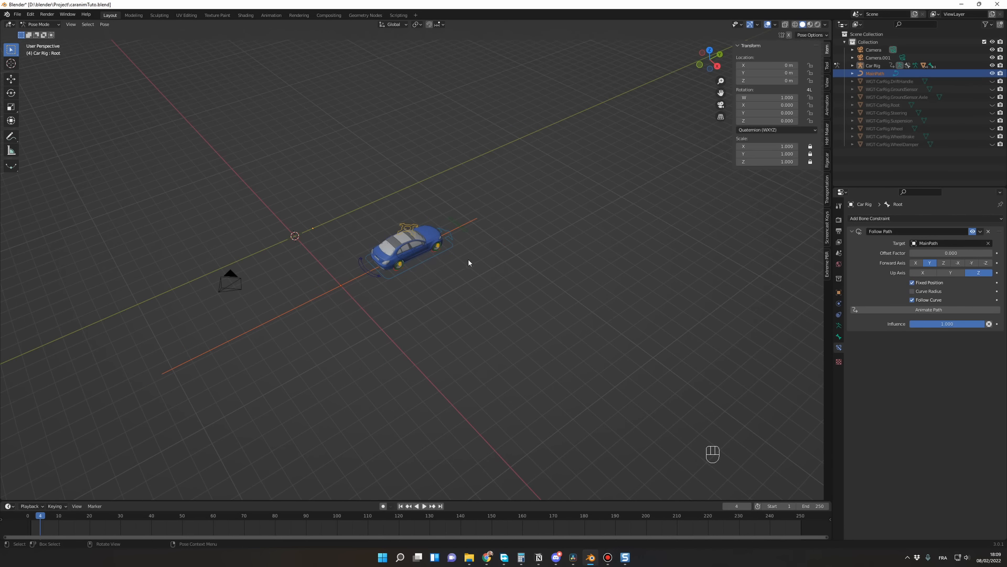
pyautogui.keyDown('shift'); pyautogui.moveTo(477, 270); pyautogui.dragTo(560, 250, button='middle'); pyautogui.keyUp('shift')
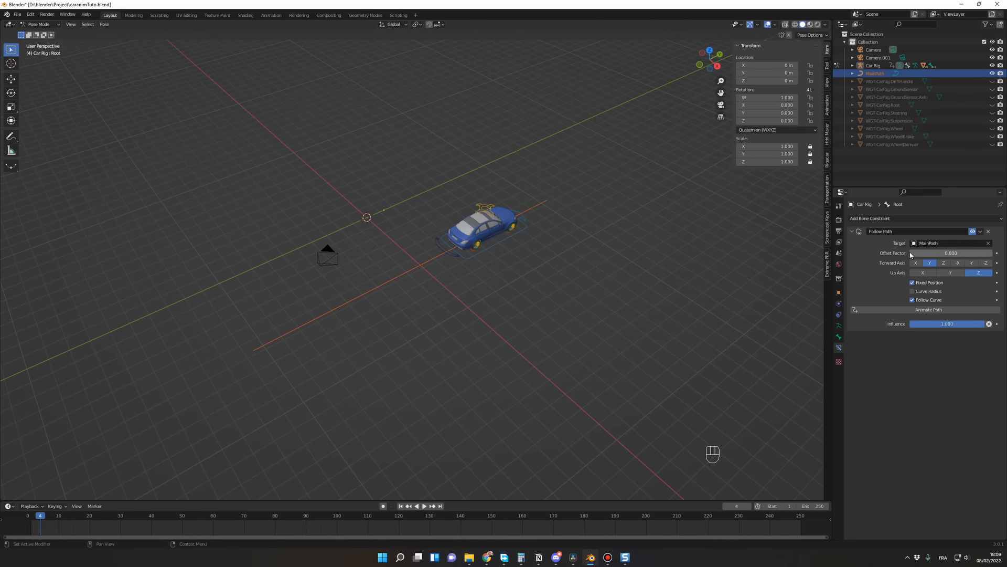
# Step: Scrub the constraint's Offset Factor from 0 and back to check which way the car travels along the path
pyautogui.moveTo(911, 257)
pyautogui.mouseDown()
pyautogui.moveTo(992, 256)
pyautogui.moveTo(911, 256)
pyautogui.mouseUp()
pyautogui.scroll(-1, 638, 286)
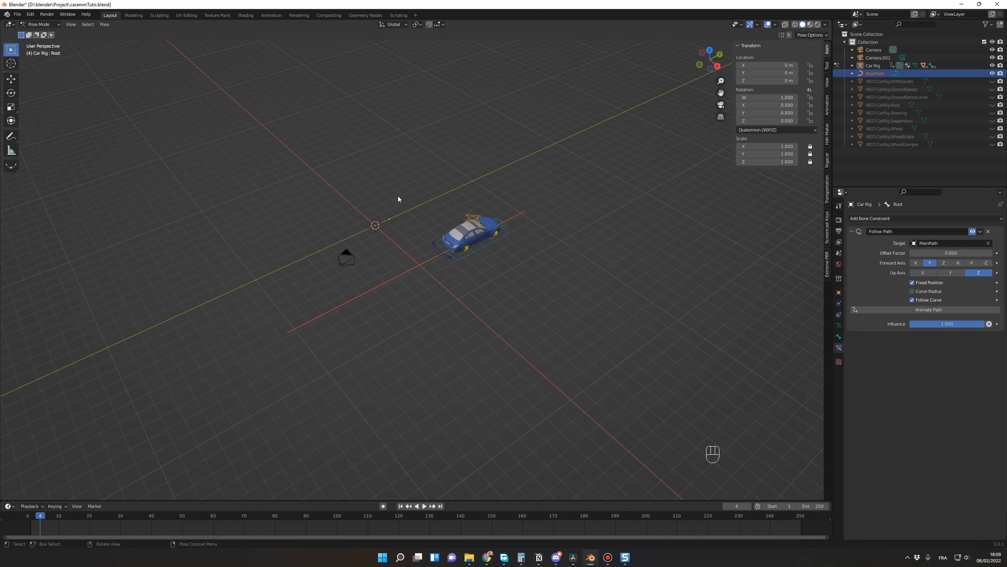
pyautogui.keyDown('shift'); pyautogui.moveTo(591, 178); pyautogui.dragTo(560, 197, button='middle'); pyautogui.keyUp('shift')
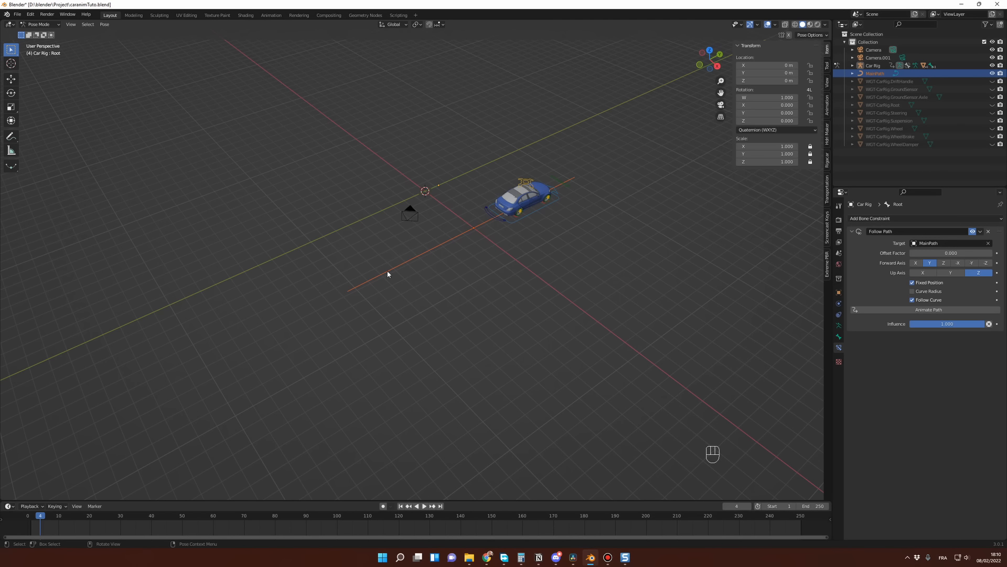
pyautogui.keyDown('shift'); pyautogui.moveTo(584, 236); pyautogui.dragTo(538, 248, button='middle'); pyautogui.keyUp('shift')
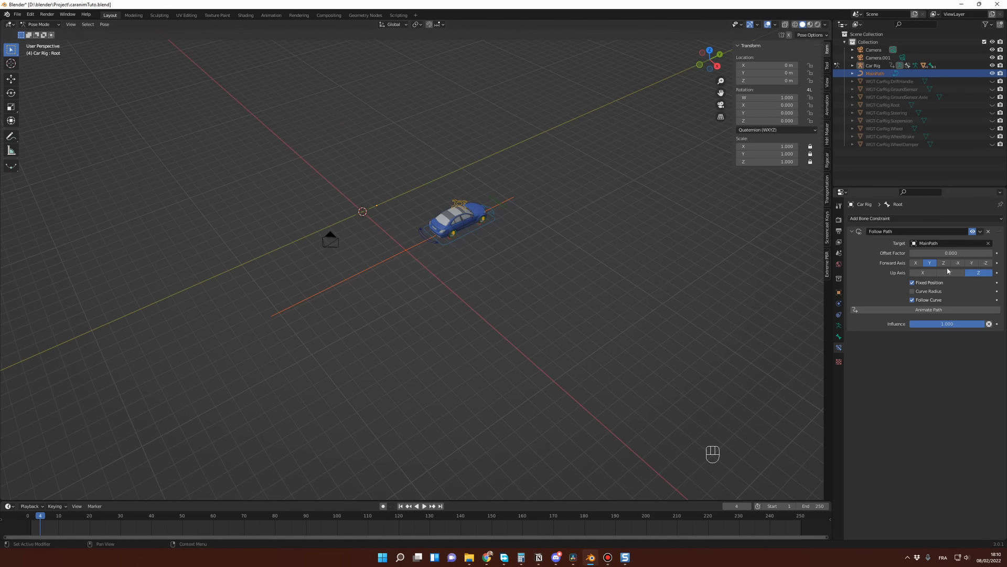
# Step: Set the Follow Path constraint's Forward Axis to -Y and test the travel direction by scrubbing the Offset Factor back to 0
pyautogui.click(974, 264)
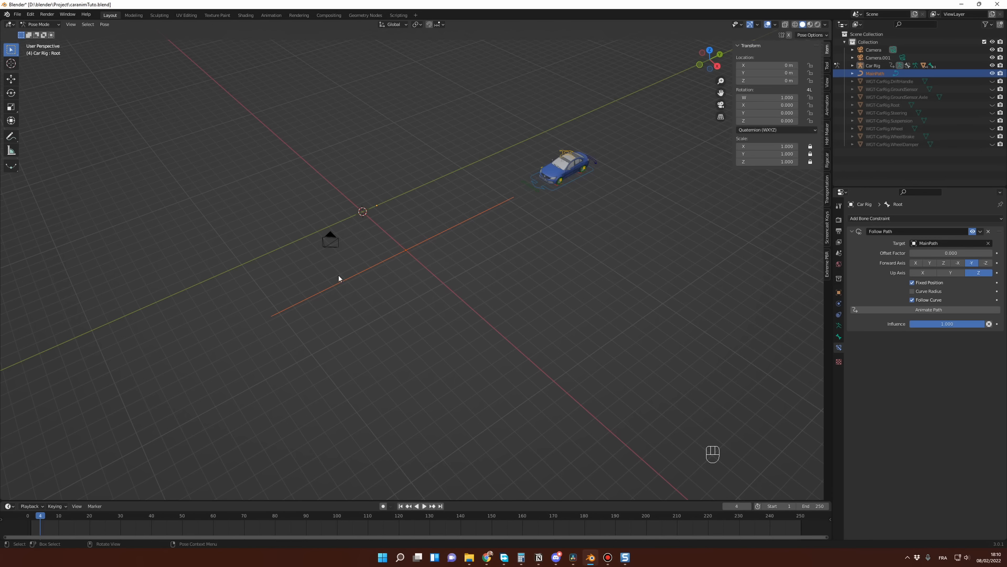
pyautogui.keyDown('shift'); pyautogui.moveTo(527, 223); pyautogui.dragTo(531, 230, button='middle'); pyautogui.keyUp('shift')
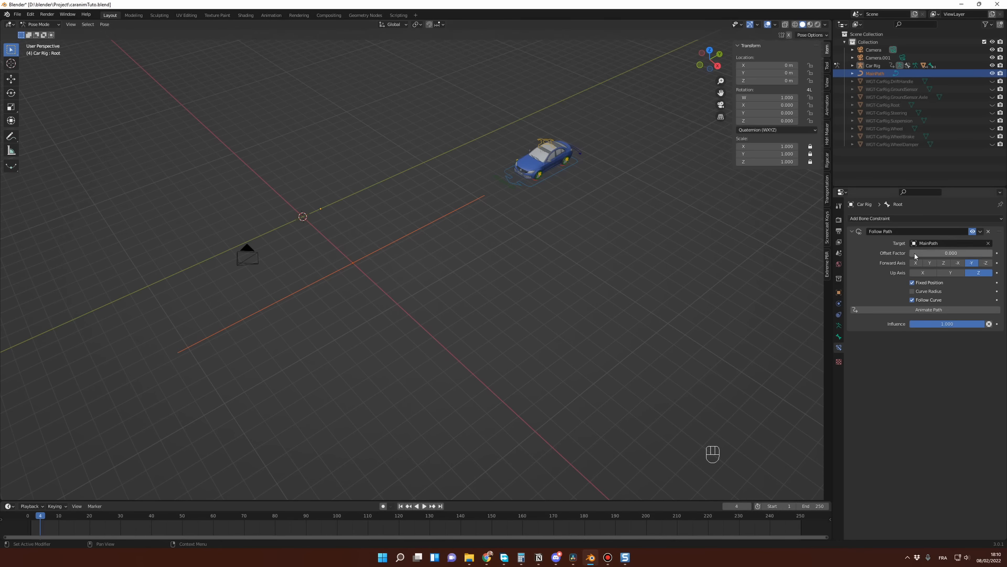
pyautogui.moveTo(915, 256)
pyautogui.mouseDown()
pyautogui.moveTo(992, 253)
pyautogui.moveTo(910, 253)
pyautogui.mouseUp()
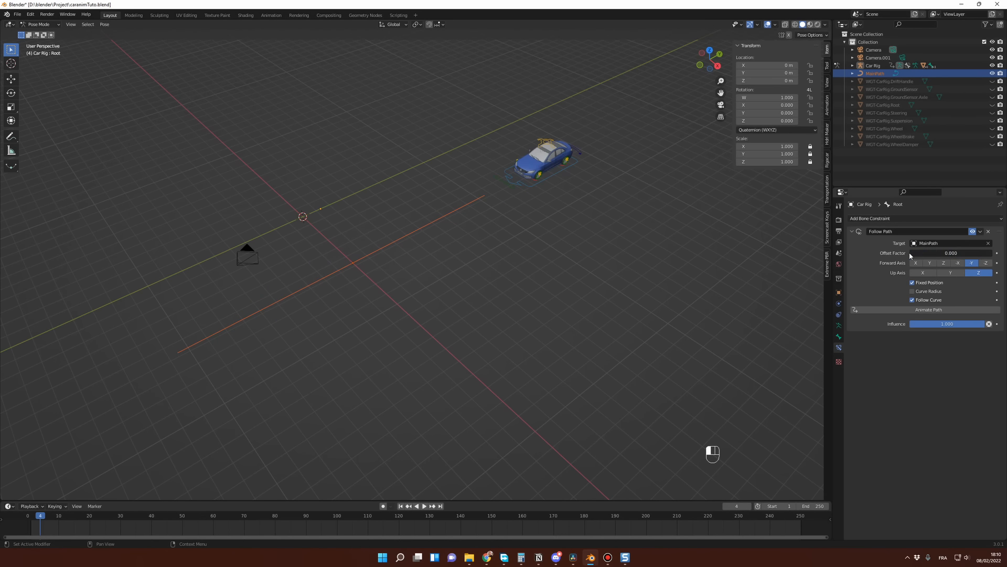
pyautogui.moveTo(661, 261); pyautogui.dragTo(664, 255, button='middle')
pyautogui.keyDown('shift'); pyautogui.moveTo(581, 254); pyautogui.dragTo(559, 272, button='middle'); pyautogui.keyUp('shift')
pyautogui.scroll(1, 526, 282)
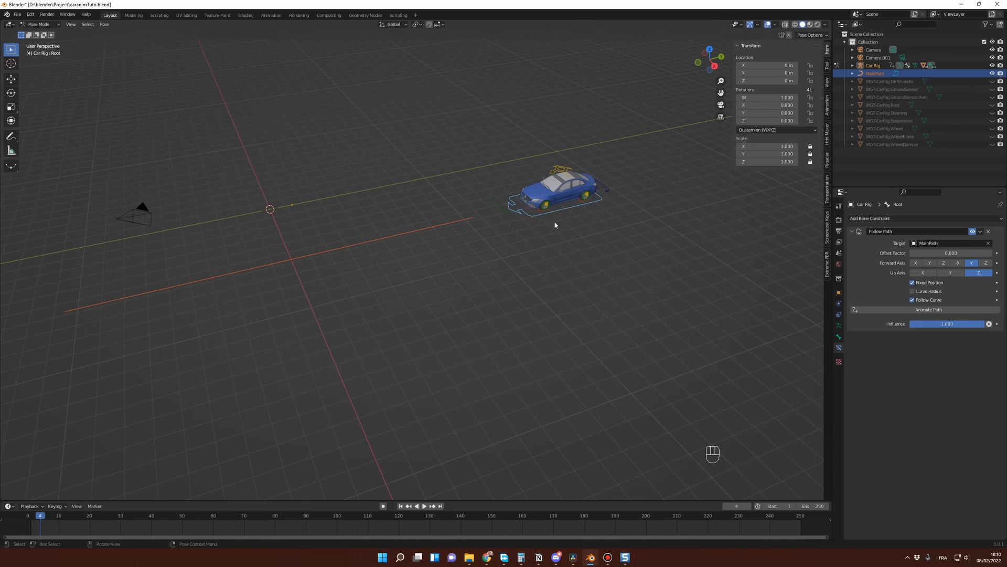
pyautogui.moveTo(558, 223); pyautogui.dragTo(620, 247, button='middle')
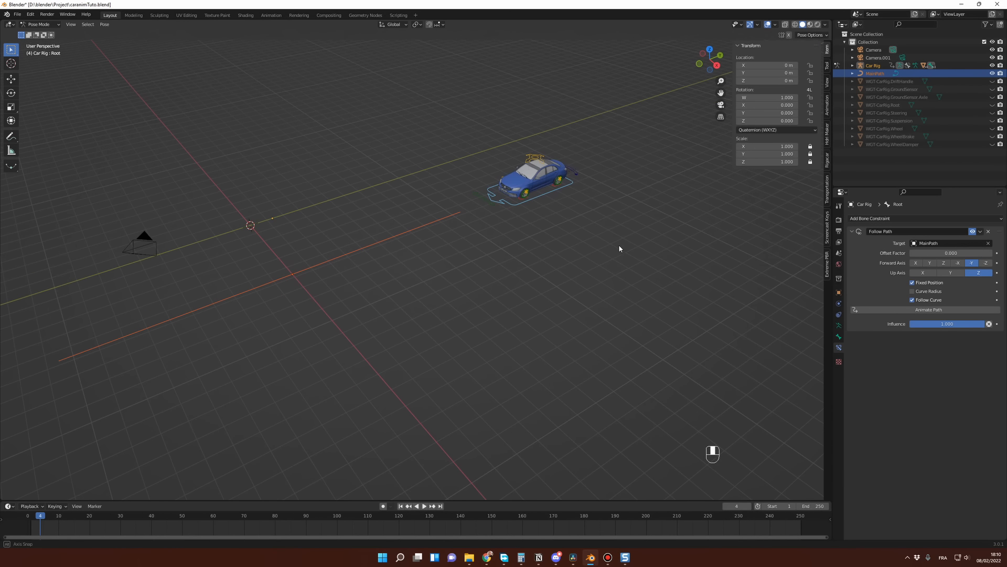
# Step: Set the Car Rig object's Y location to 0 m
pyautogui.click(839, 293)
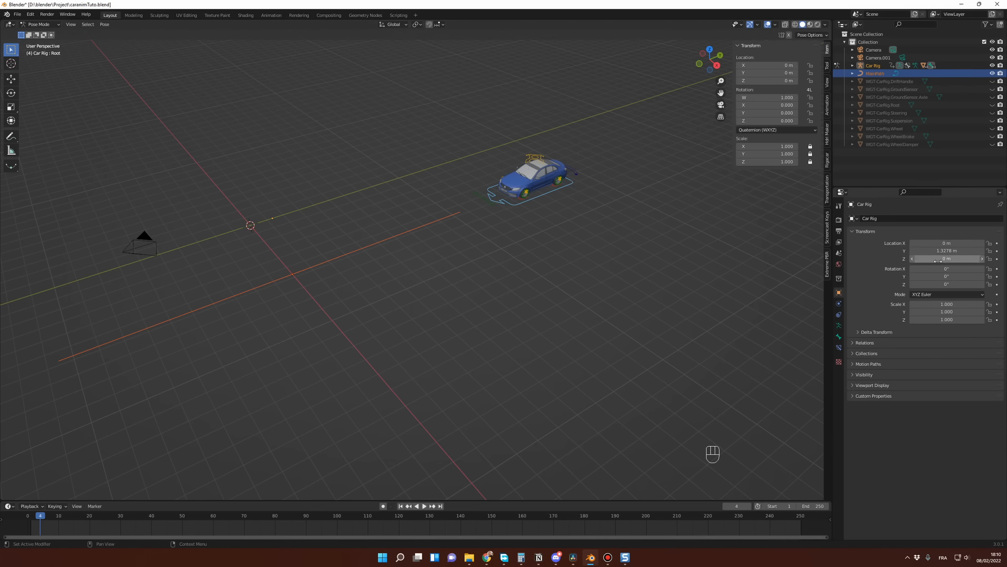
pyautogui.click(962, 250)
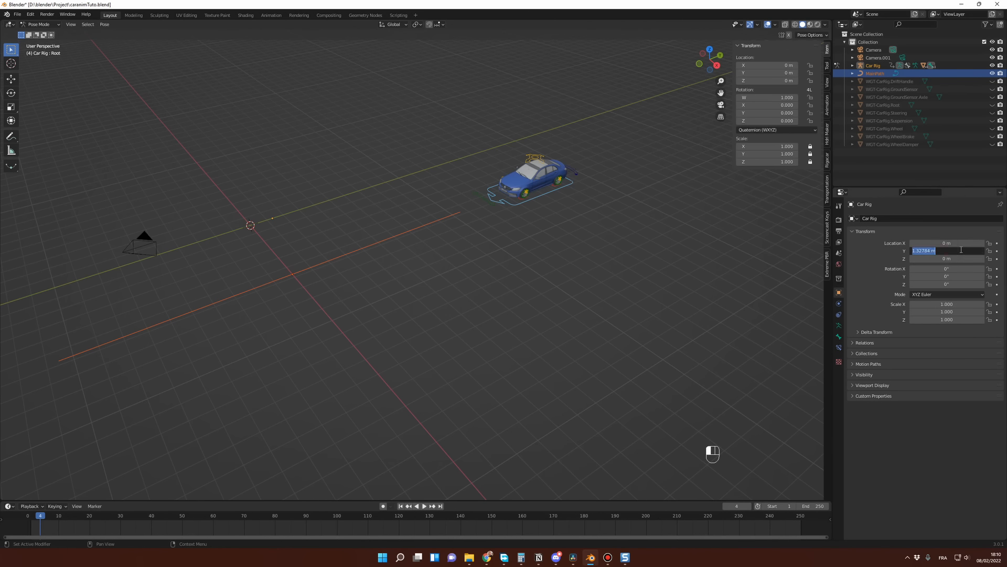
pyautogui.write('0')
pyautogui.press('Return')
pyautogui.moveTo(576, 294); pyautogui.dragTo(520, 302, button='middle')
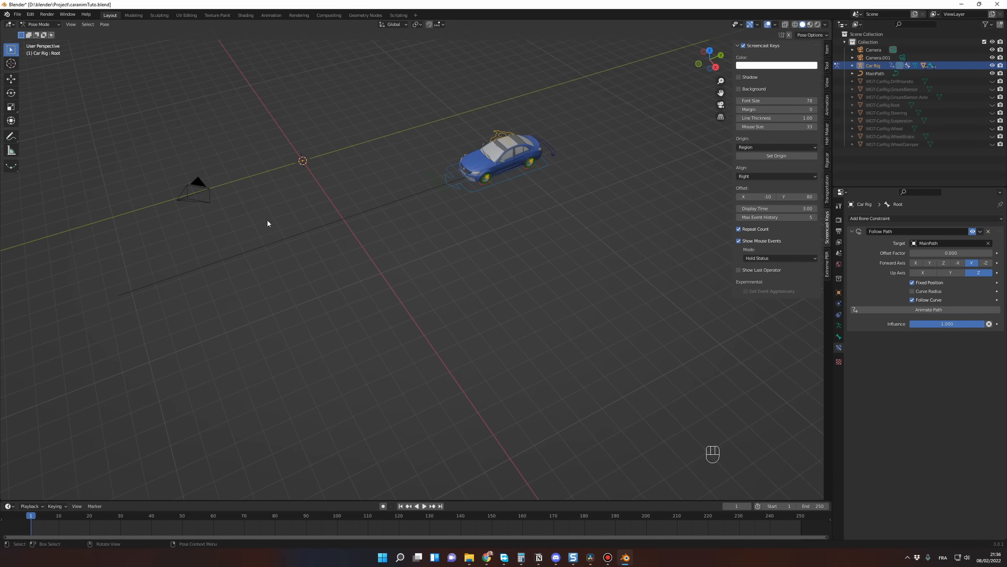
# Step: Keyframe the Root bone's Follow Path Offset Factor at 0 on frame 1 and at 1 on frame 100
pyautogui.click(514, 183)
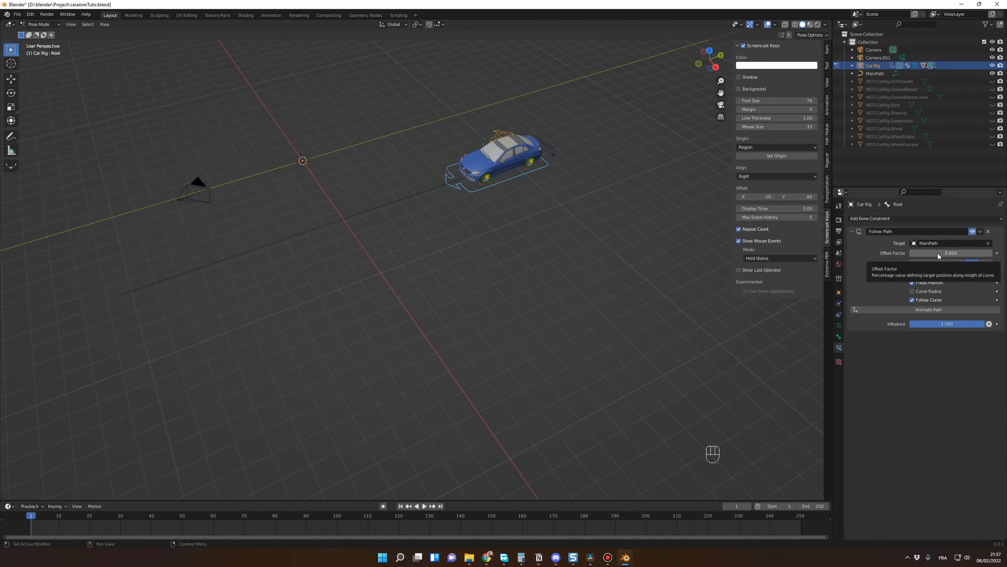
pyautogui.press('i')
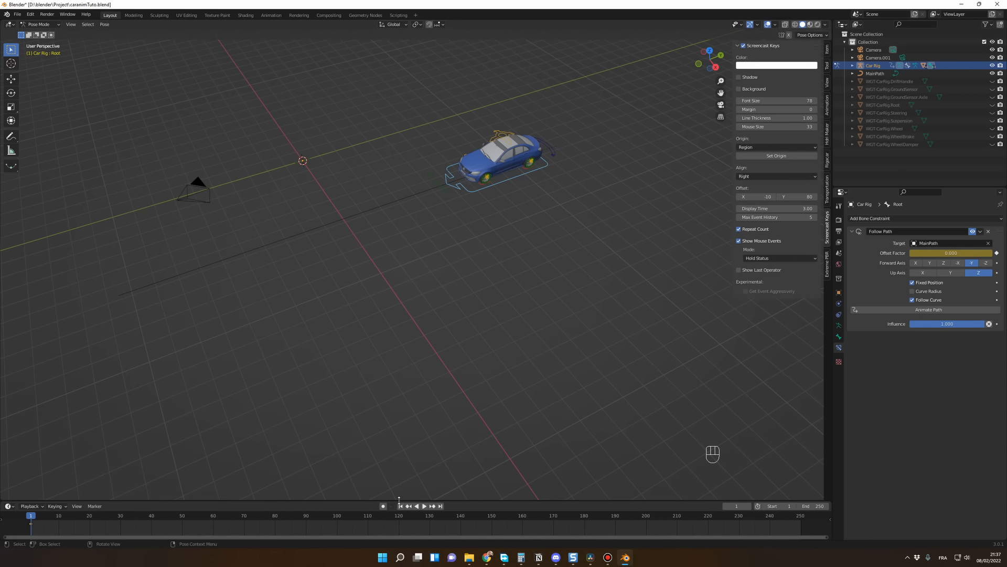
pyautogui.moveTo(304, 522); pyautogui.dragTo(338, 522)
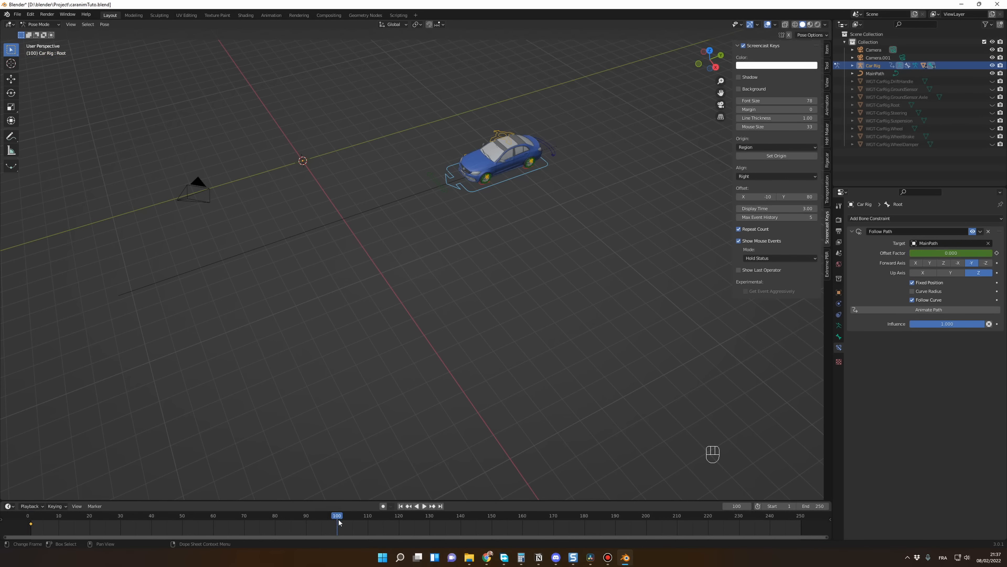
pyautogui.click(929, 251)
pyautogui.write('1')
pyautogui.press('Return')
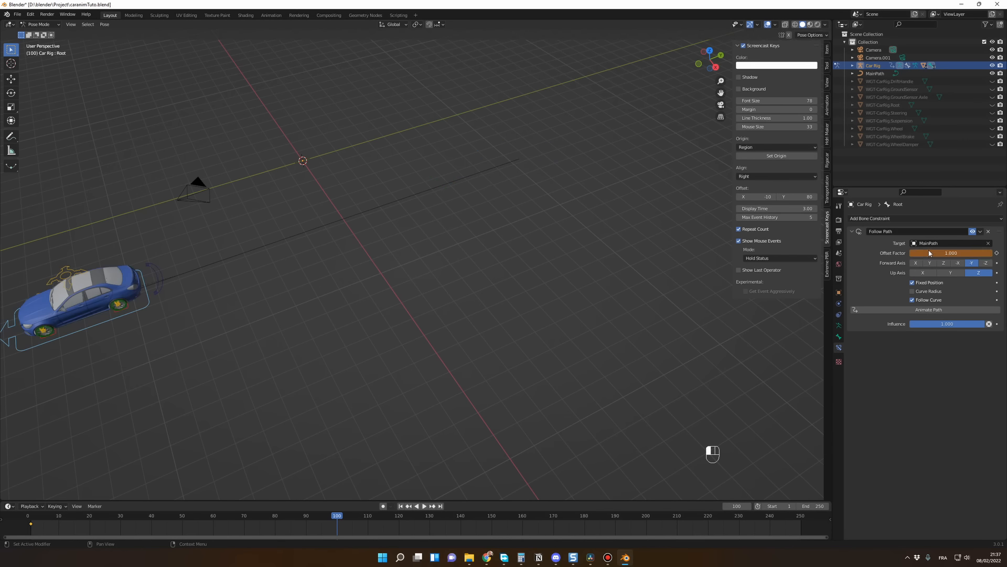
pyautogui.scroll(-3, 483, 314)
pyautogui.moveTo(471, 302); pyautogui.dragTo(466, 310, button='middle')
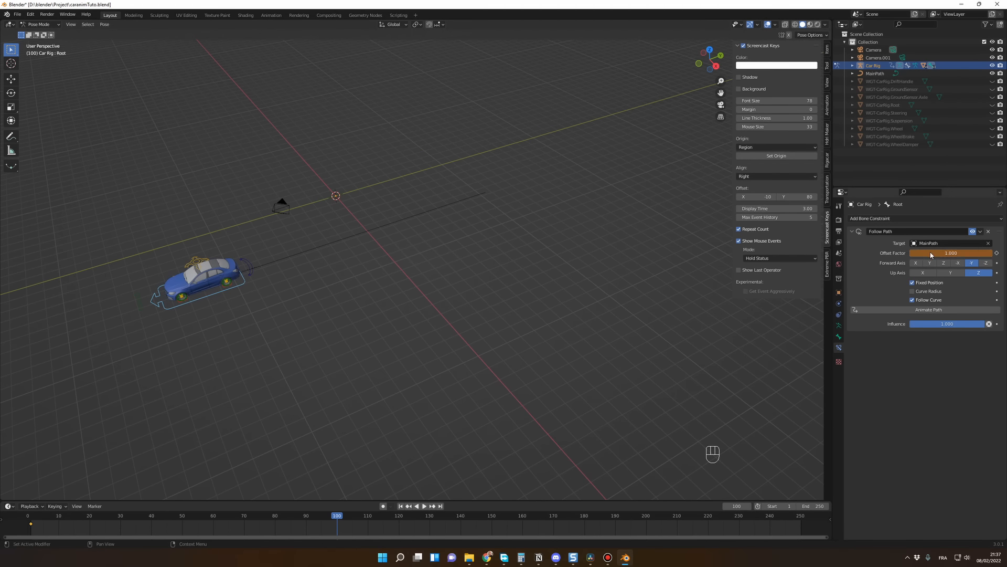
pyautogui.press('i')
# Step: Play the animation from frame 1 and scrub through it to examine how the car speeds up and slows down
pyautogui.hotkey('shift', 'Left')
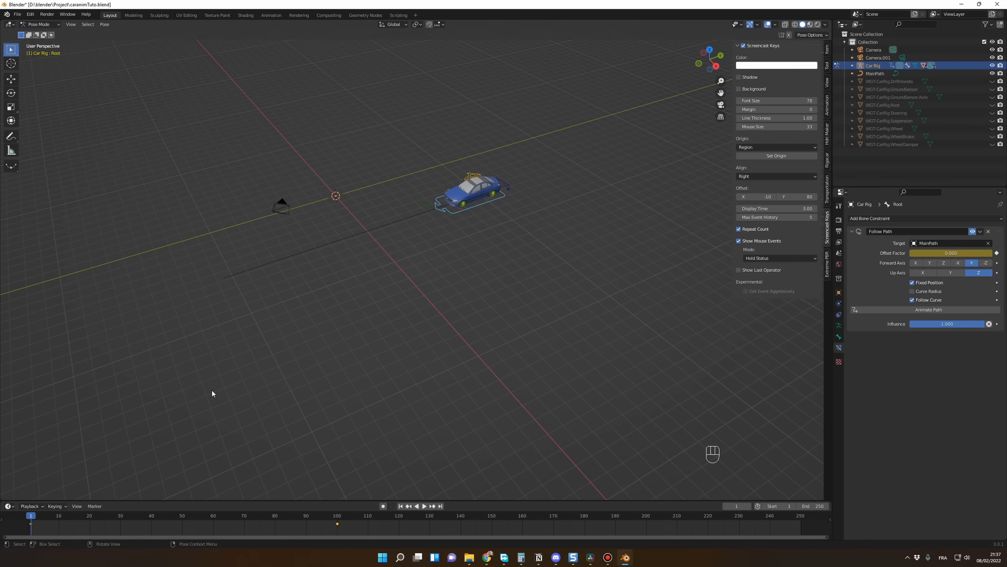
pyautogui.press('space')
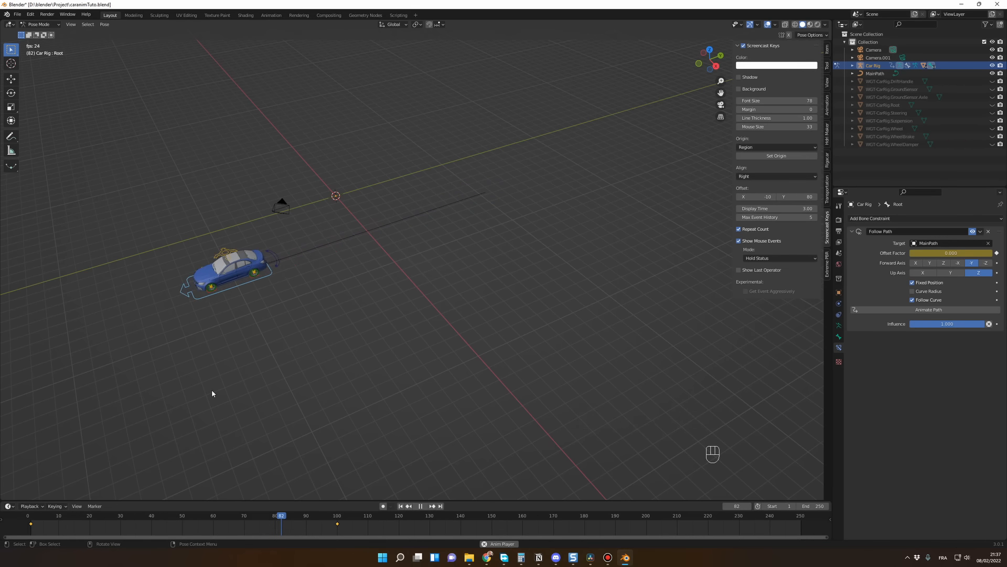
pyautogui.press('space')
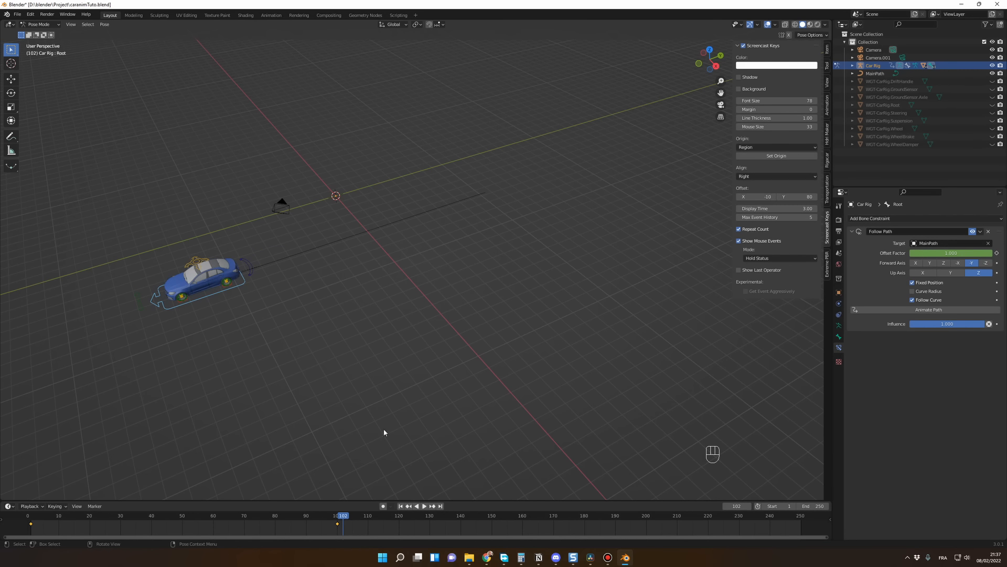
pyautogui.moveTo(42, 521); pyautogui.dragTo(31, 521)
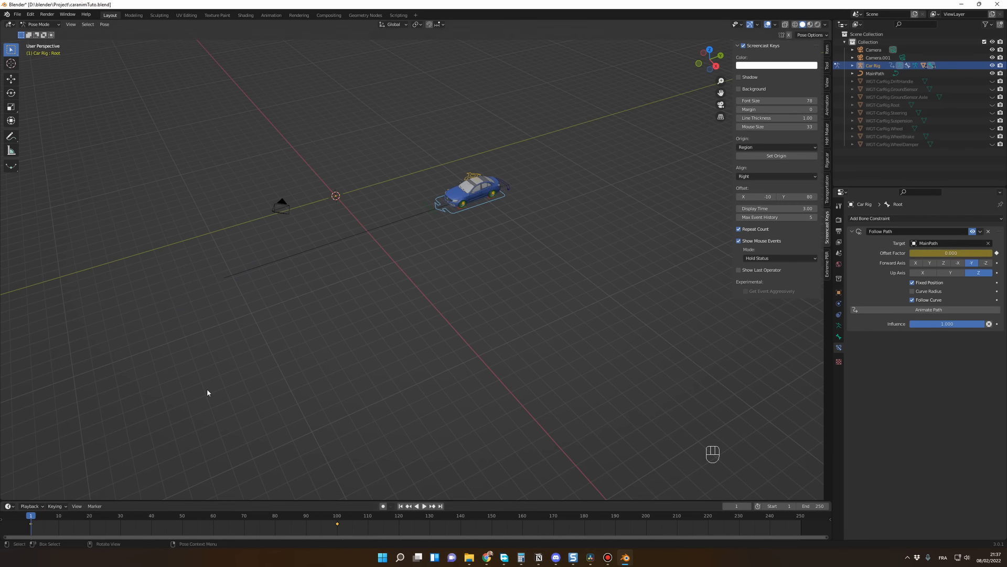
pyautogui.press('space')
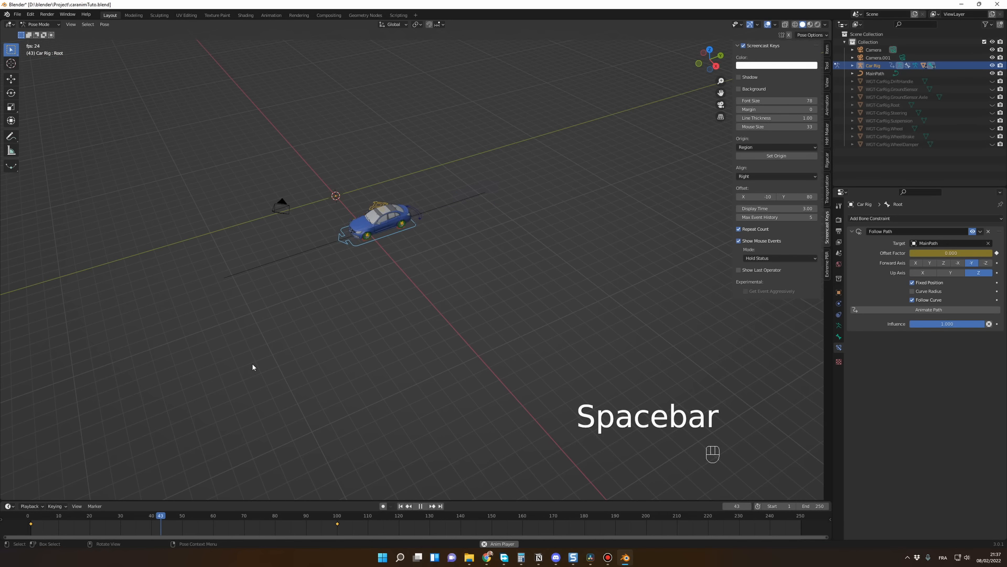
pyautogui.press('space')
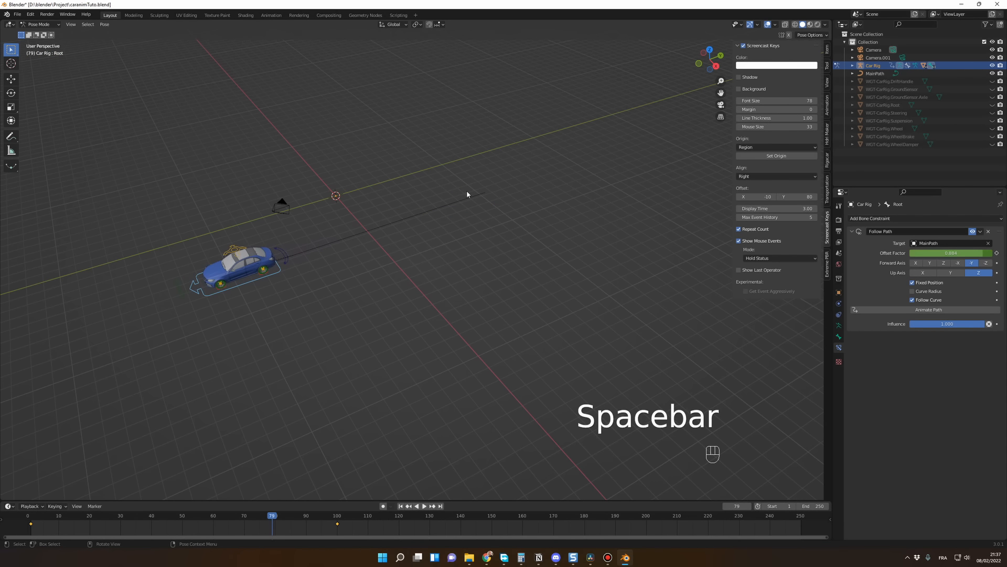
pyautogui.moveTo(272, 518); pyautogui.dragTo(328, 518)
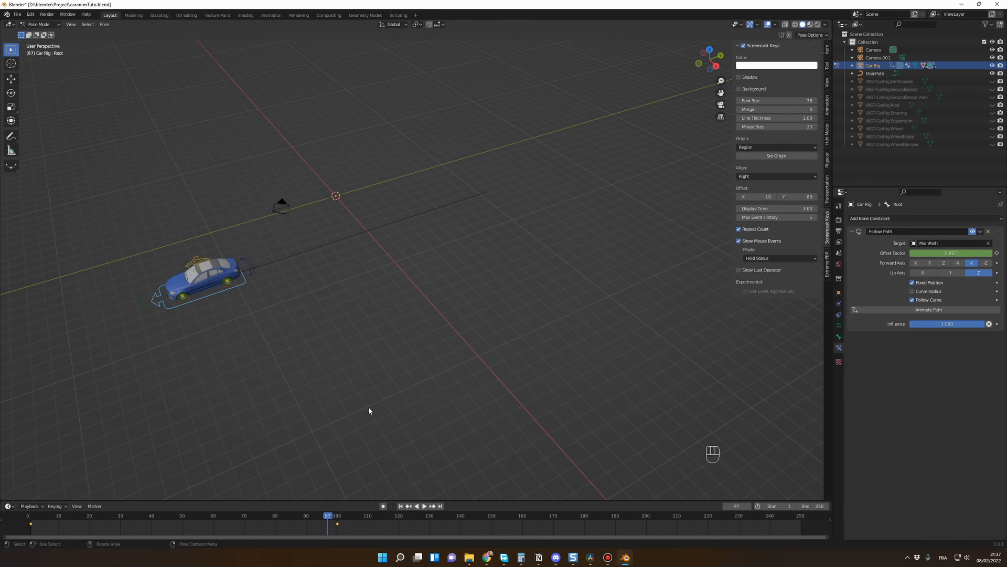
pyautogui.moveTo(369, 411); pyautogui.dragTo(398, 398, button='middle')
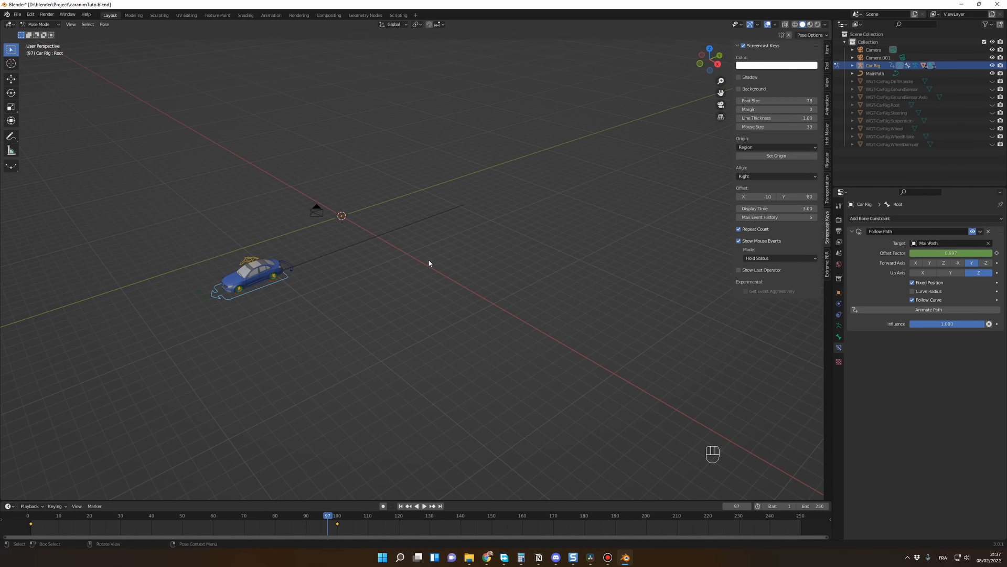
# Step: Set the interpolation mode of both Offset Factor keyframes to Linear
pyautogui.click(220, 522)
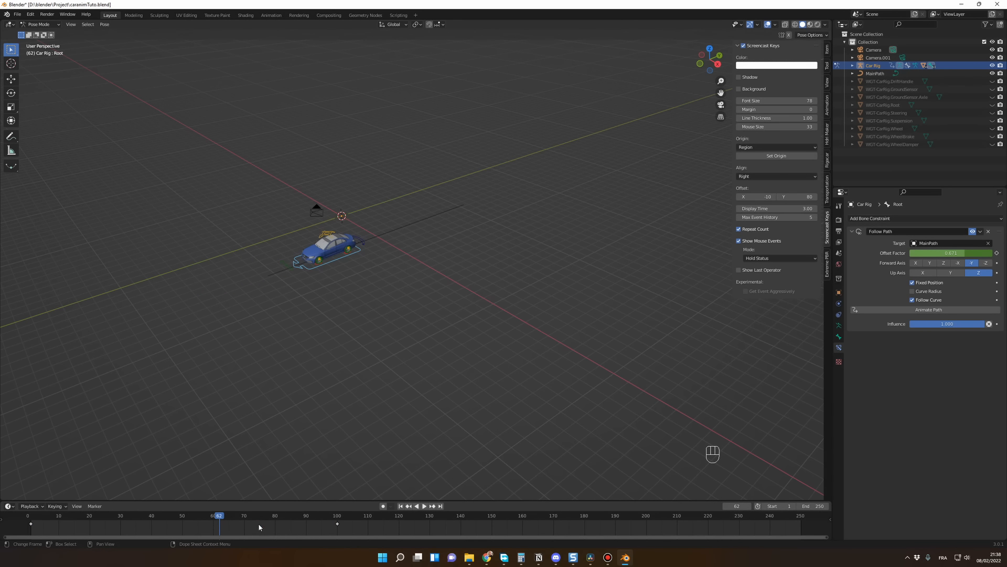
pyautogui.press('a')
pyautogui.rightClick(239, 529)
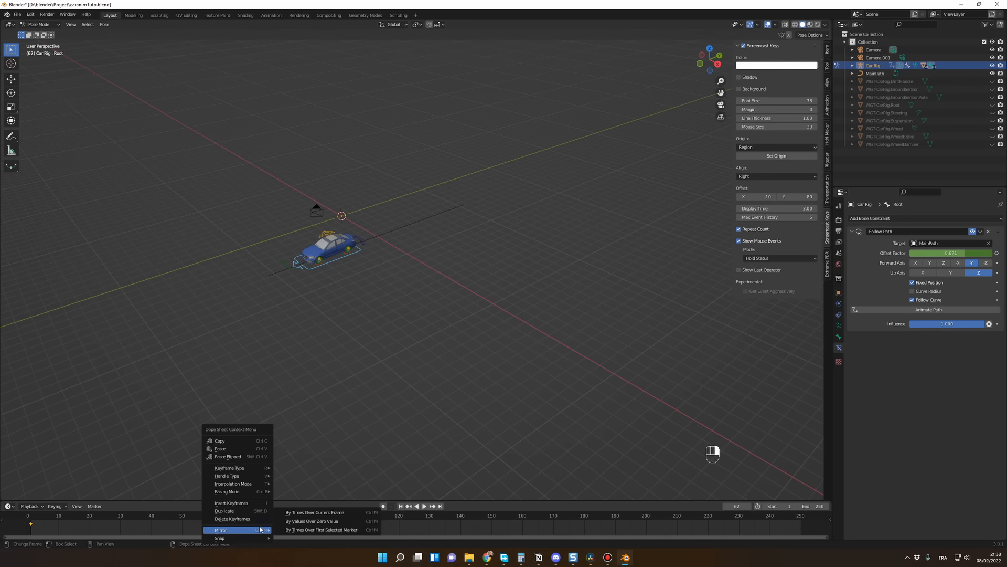
pyautogui.moveTo(246, 484)
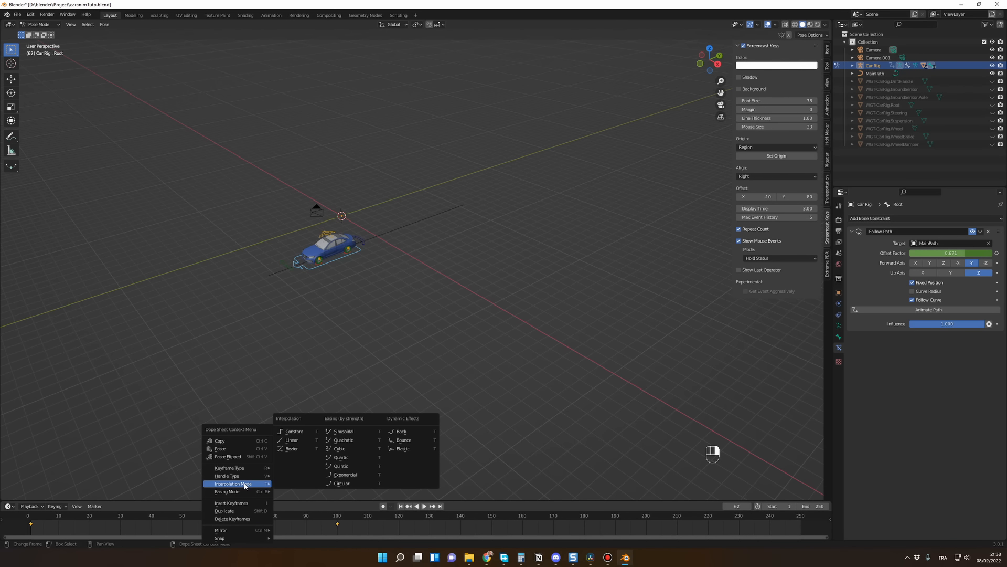
pyautogui.click(293, 441)
# Step: Replay the animation from frame 1 to check the car's speed with linear interpolation, and return to frame 3
pyautogui.hotkey('shift', 'Left')
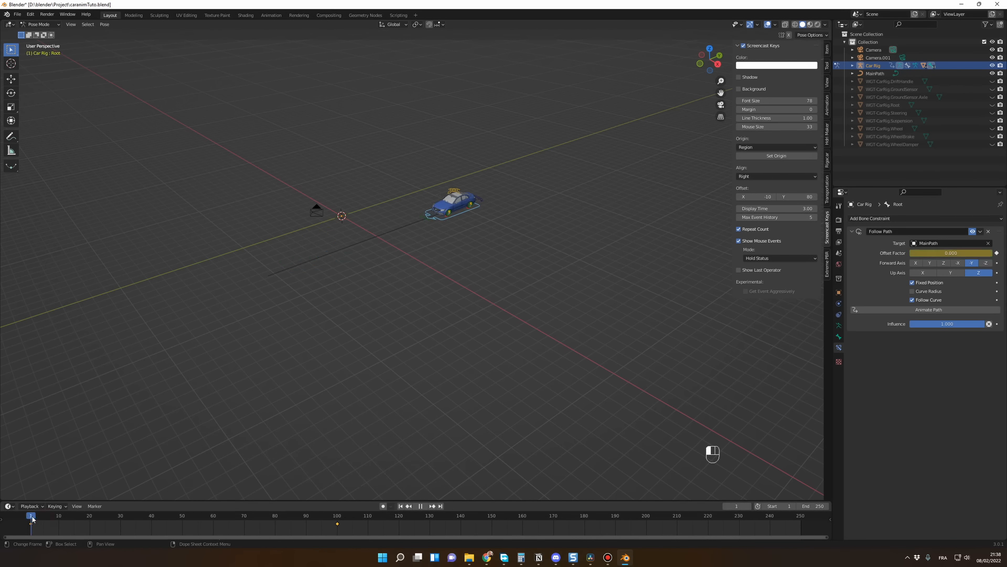
pyautogui.press('space')
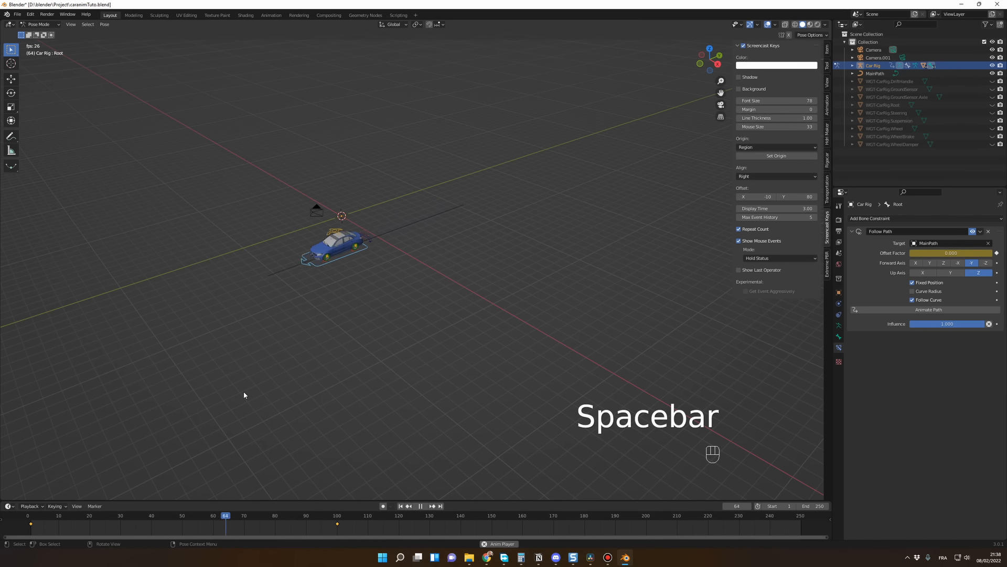
pyautogui.press('space')
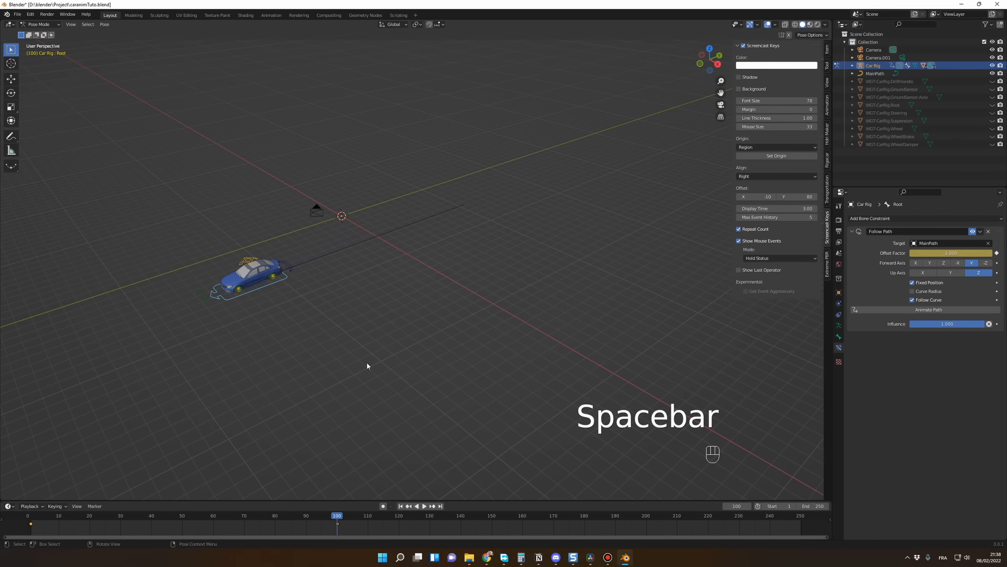
pyautogui.moveTo(341, 375); pyautogui.dragTo(336, 379, button='middle')
pyautogui.click(336, 380)
pyautogui.moveTo(62, 517); pyautogui.dragTo(36, 519)
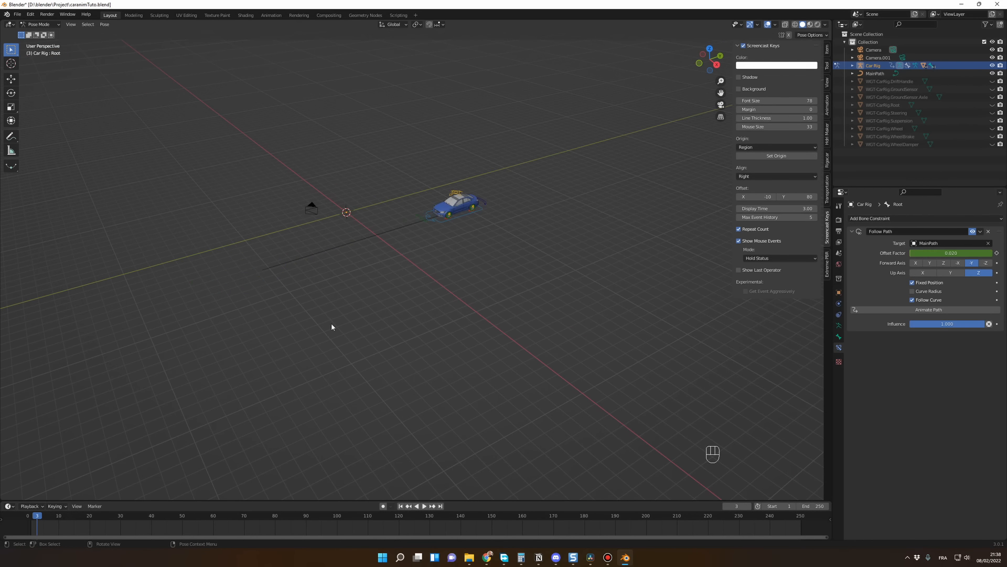
# Step: Move the Root bone's ending Offset Factor keyframe to frame 150 and play the animation from frame 1
pyautogui.click(462, 218)
pyautogui.moveTo(142, 519); pyautogui.dragTo(302, 515)
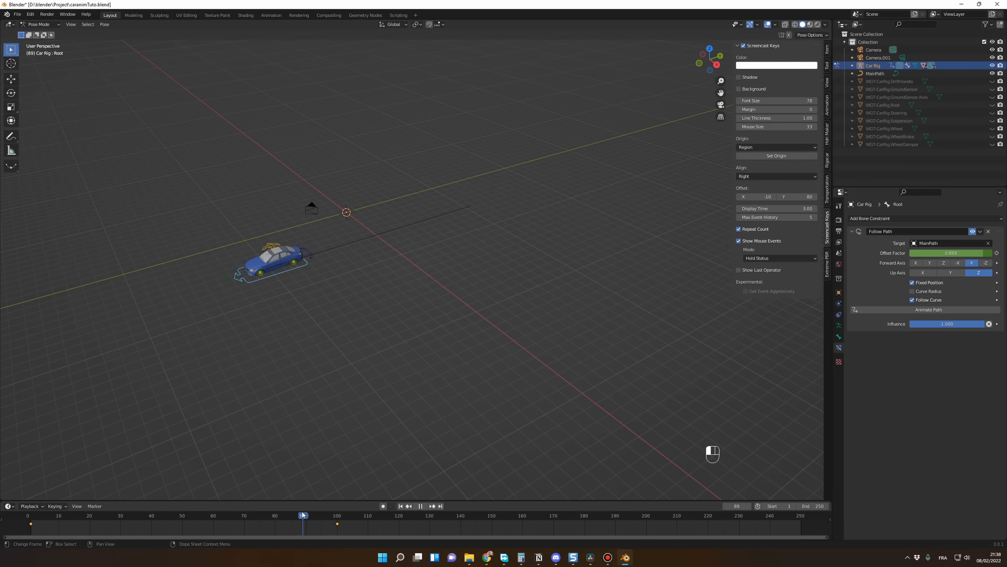
pyautogui.click(338, 374)
pyautogui.click(279, 276)
pyautogui.moveTo(337, 526); pyautogui.dragTo(491, 524)
pyautogui.moveTo(58, 518); pyautogui.dragTo(30, 518)
pyautogui.press('space')
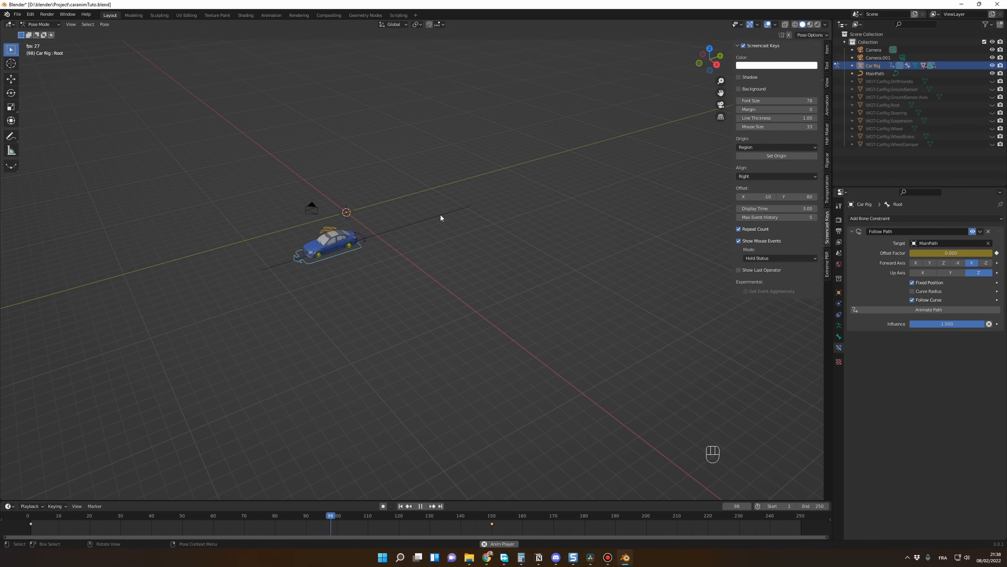
pyautogui.press('space')
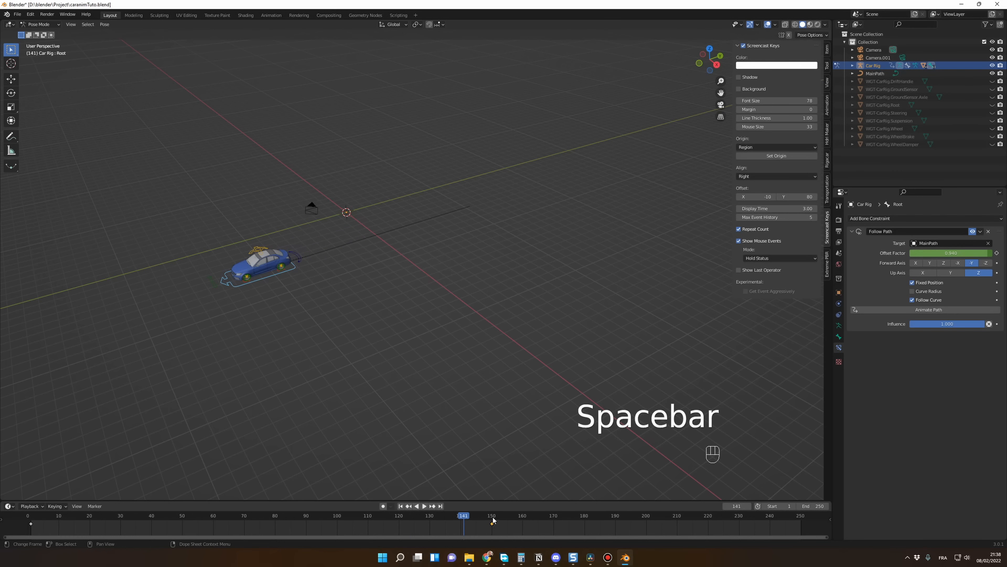
# Step: Move the ending Offset Factor keyframe to frame 40 and play the animation to compare the car's speed
pyautogui.moveTo(492, 523); pyautogui.dragTo(344, 521)
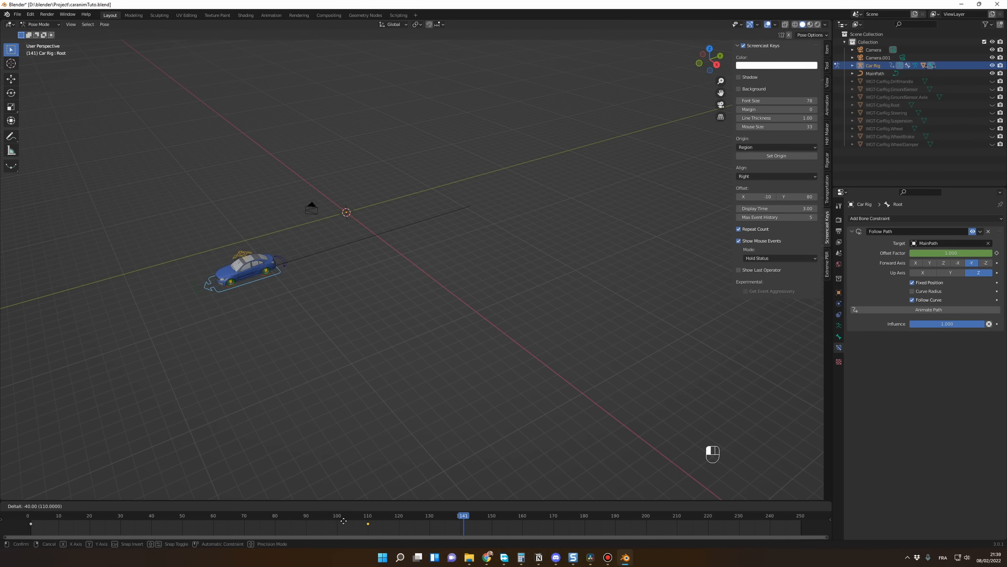
pyautogui.moveTo(157, 526); pyautogui.dragTo(157, 525)
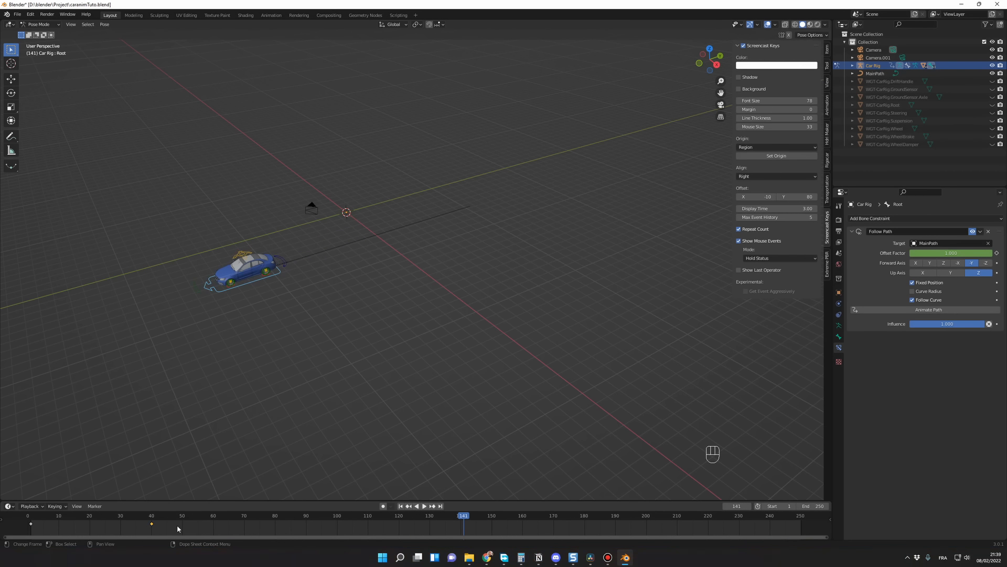
pyautogui.press('space')
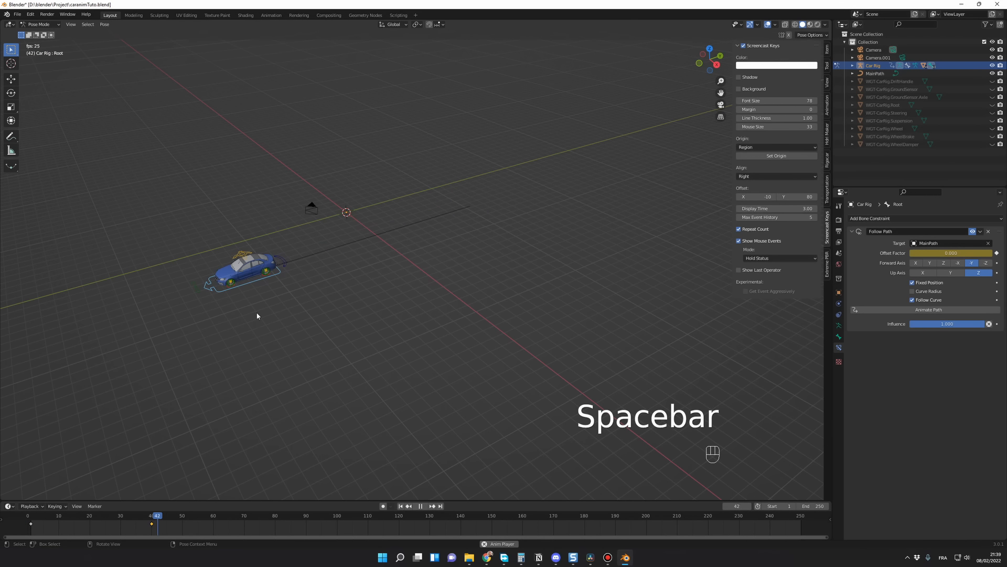
pyautogui.press('space')
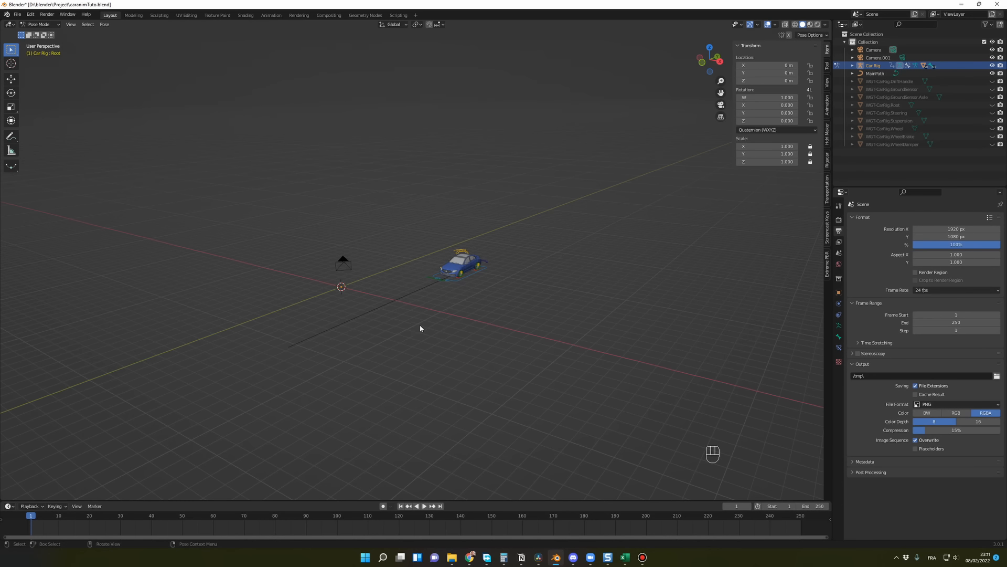
# Step: Switch to Object Mode and set the MainPath curve's X dimension to 330 m
pyautogui.keyDown('shift'); pyautogui.moveTo(421, 328); pyautogui.dragTo(446, 326, button='middle'); pyautogui.keyUp('shift')
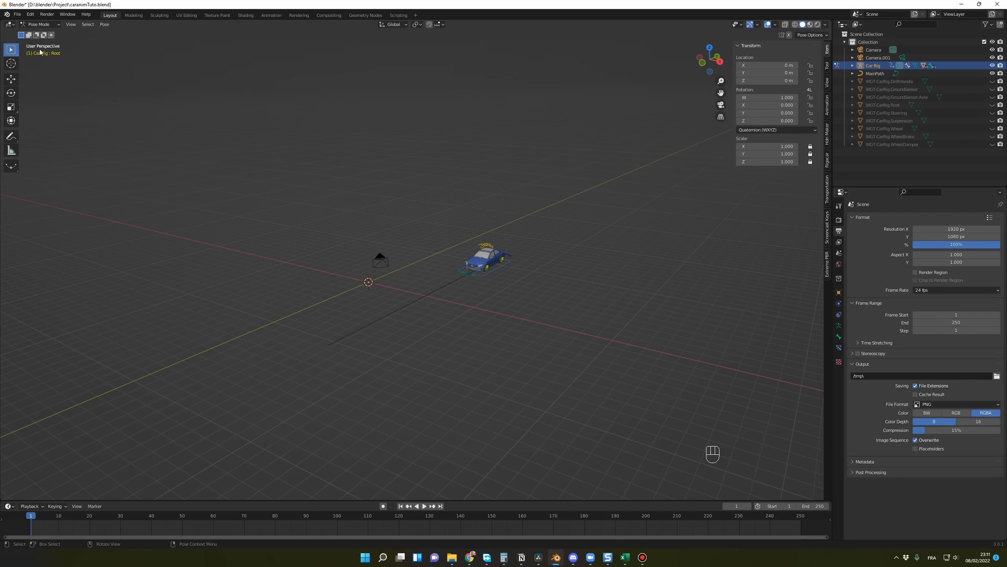
pyautogui.click(39, 24)
pyautogui.click(38, 32)
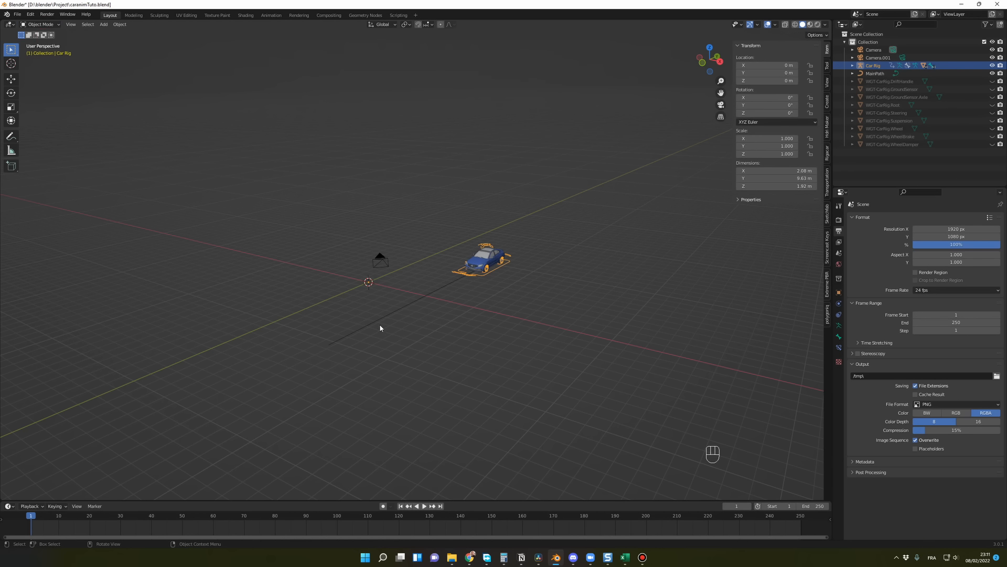
pyautogui.click(409, 310)
pyautogui.scroll(-2, 450, 343)
pyautogui.moveTo(450, 343)
pyautogui.mouseDown(button='middle')
pyautogui.moveTo(423, 342)
pyautogui.moveTo(437, 345)
pyautogui.mouseUp(button='middle')
pyautogui.scroll(-2, 423, 342)
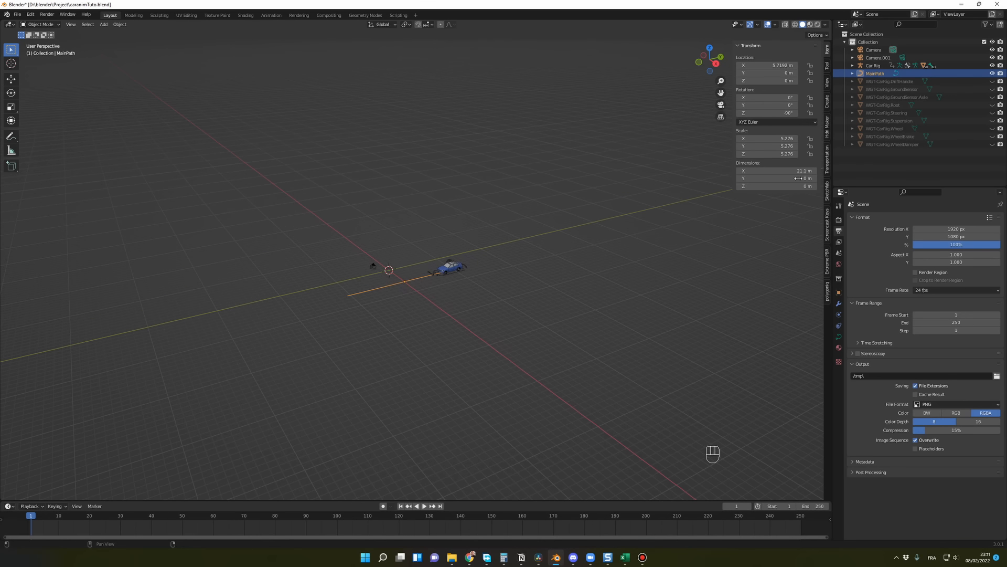
pyautogui.scroll(-2, 600, 294)
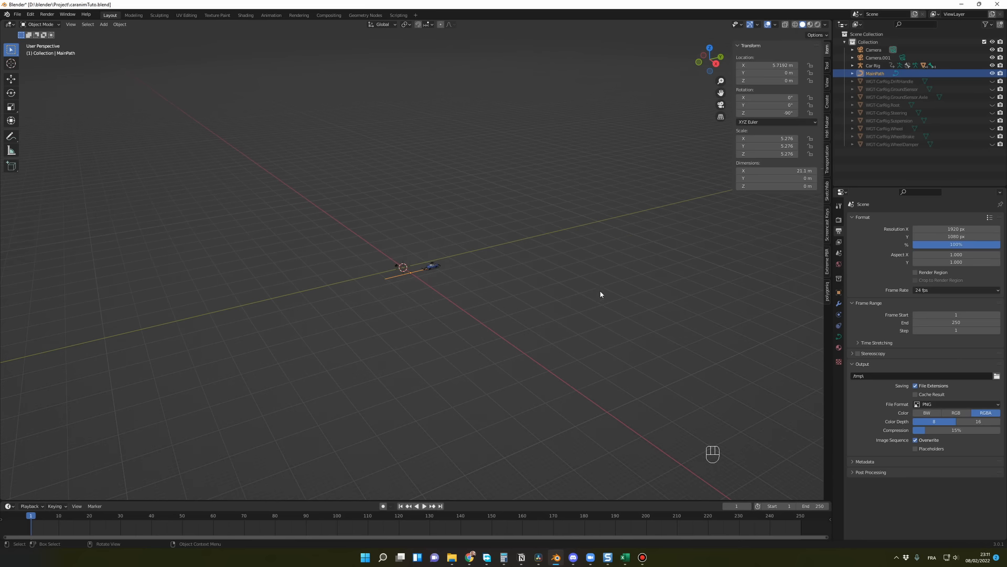
pyautogui.click(788, 170)
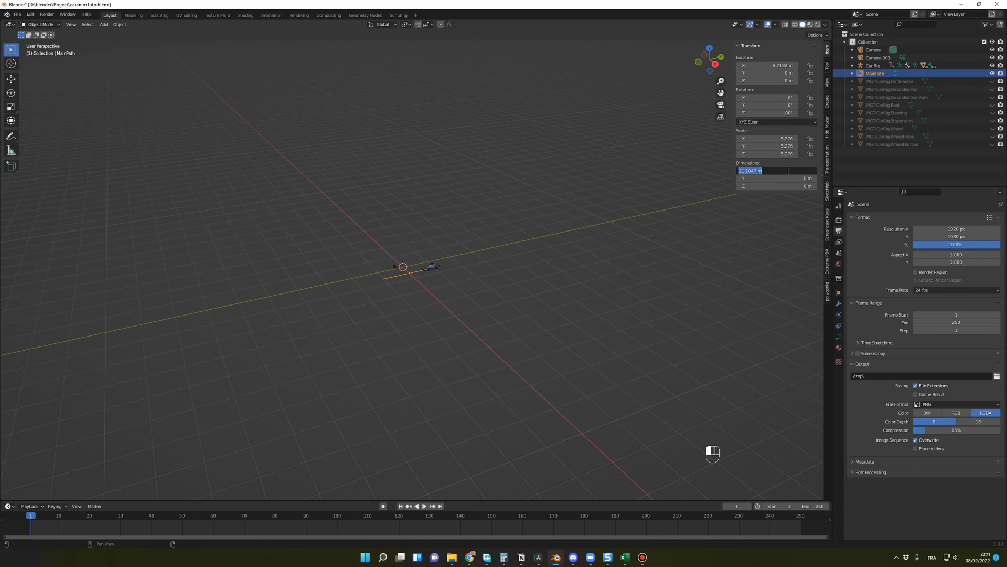
pyautogui.write('330')
pyautogui.press('Return')
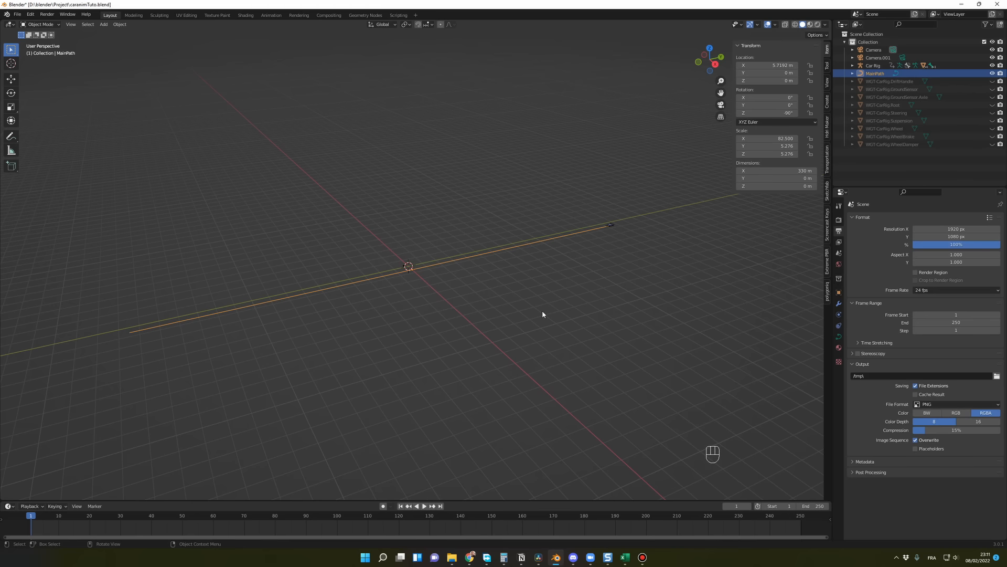
pyautogui.click(542, 311)
pyautogui.moveTo(492, 313)
pyautogui.mouseDown(button='middle')
pyautogui.moveTo(513, 317)
pyautogui.moveTo(499, 316)
pyautogui.mouseUp(button='middle')
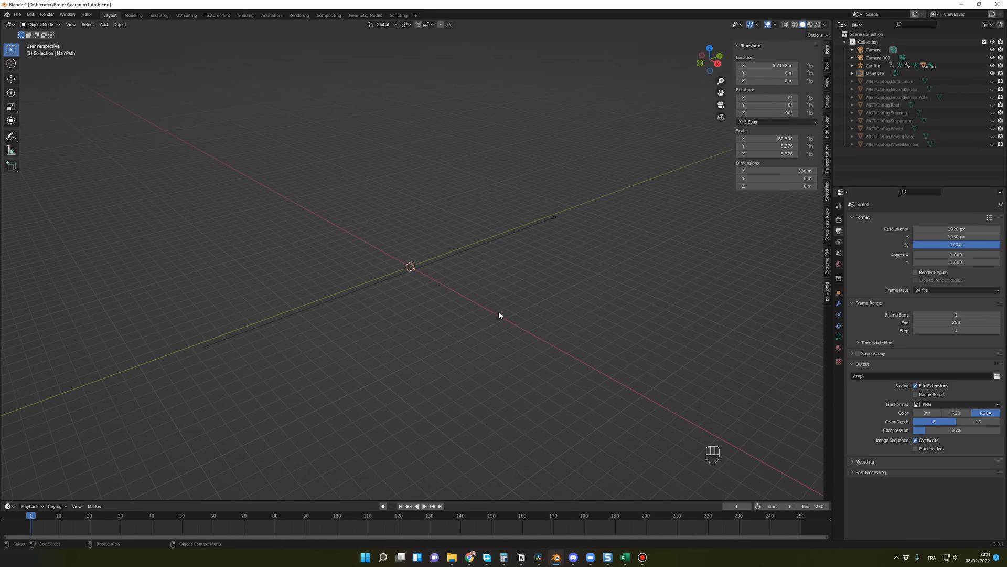
# Step: Select the Car Rig's Root bone in Pose Mode and move its ending Offset Factor keyframe to frame 250
pyautogui.click(555, 216)
pyautogui.press('KP_Decimal')
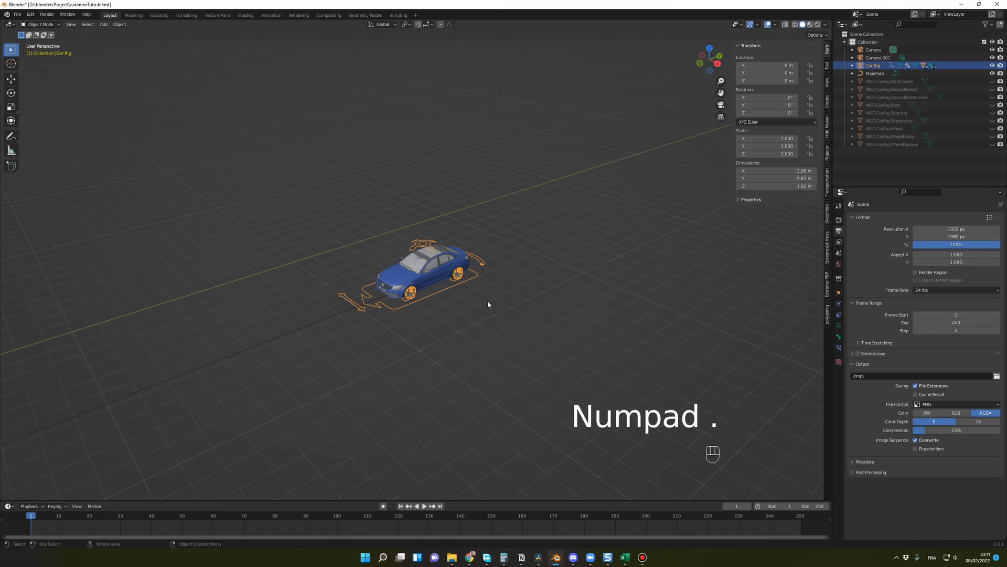
pyautogui.click(39, 24)
pyautogui.click(47, 53)
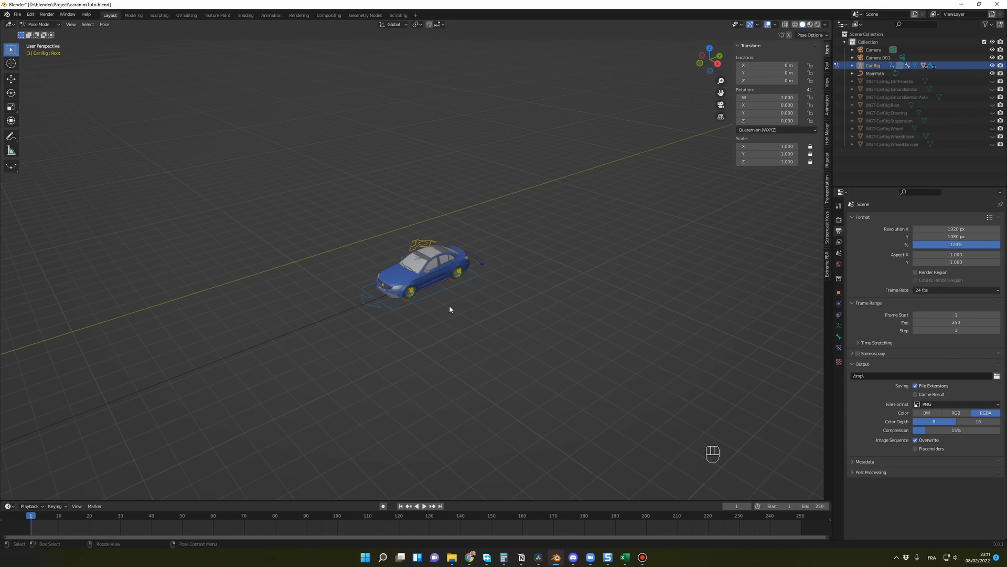
pyautogui.click(439, 293)
pyautogui.moveTo(433, 375); pyautogui.dragTo(406, 363, button='middle')
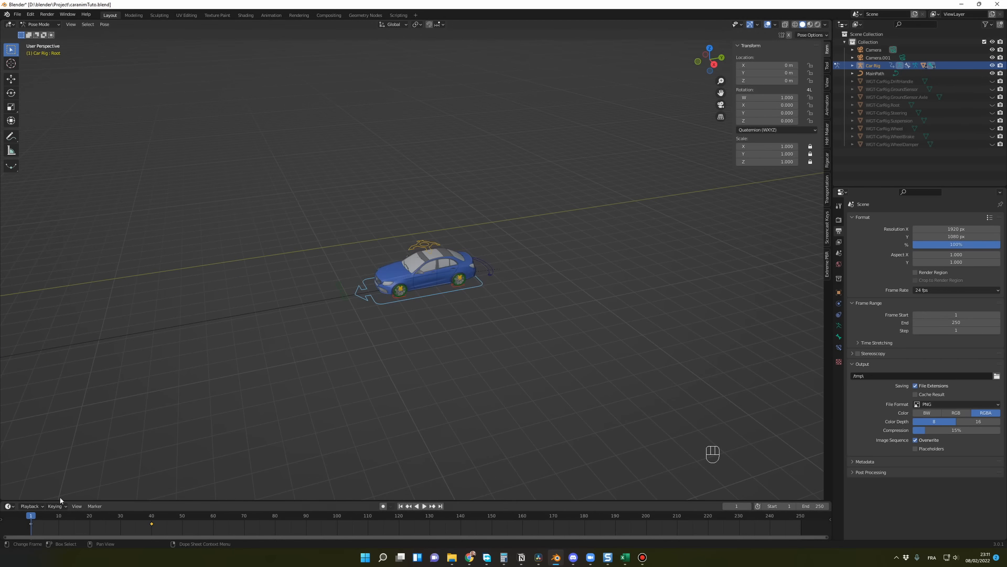
pyautogui.click(171, 527)
pyautogui.click(176, 525)
pyautogui.click(152, 523)
pyautogui.click(179, 525)
pyautogui.moveTo(153, 525); pyautogui.dragTo(585, 530)
pyautogui.moveTo(795, 531); pyautogui.dragTo(801, 530)
# Step: Return to Object Mode and play the animation to check the car's travel along the lengthened path
pyautogui.click(469, 441)
pyautogui.scroll(-10, 477, 423)
pyautogui.moveTo(481, 418); pyautogui.dragTo(492, 420, button='middle')
pyautogui.click(40, 24)
pyautogui.click(38, 31)
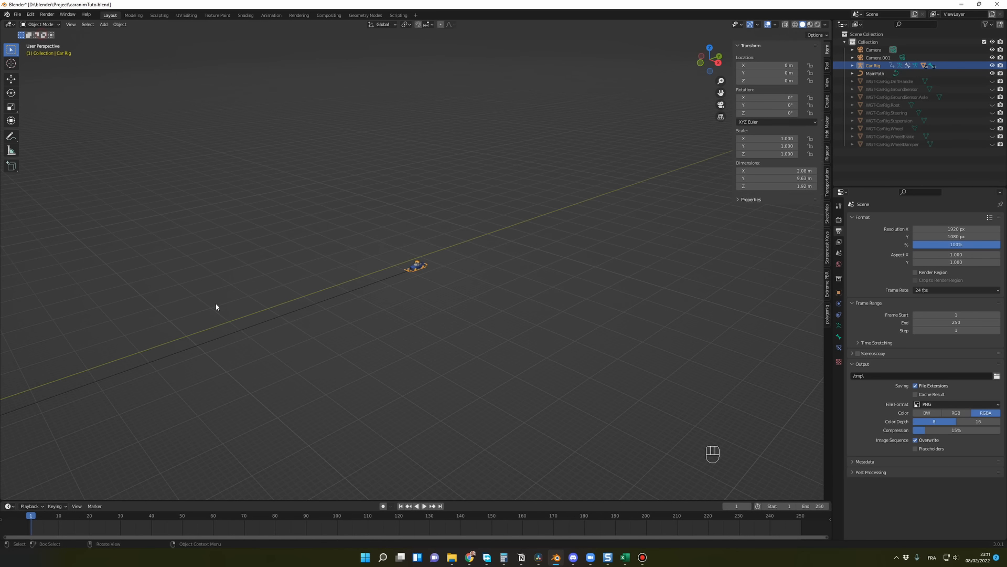
pyautogui.scroll(-5, 322, 376)
pyautogui.keyDown('shift'); pyautogui.moveTo(315, 371); pyautogui.dragTo(404, 292, button='middle'); pyautogui.keyUp('shift')
pyautogui.press('space')
pyautogui.click(469, 329)
pyautogui.scroll(-3, 402, 300)
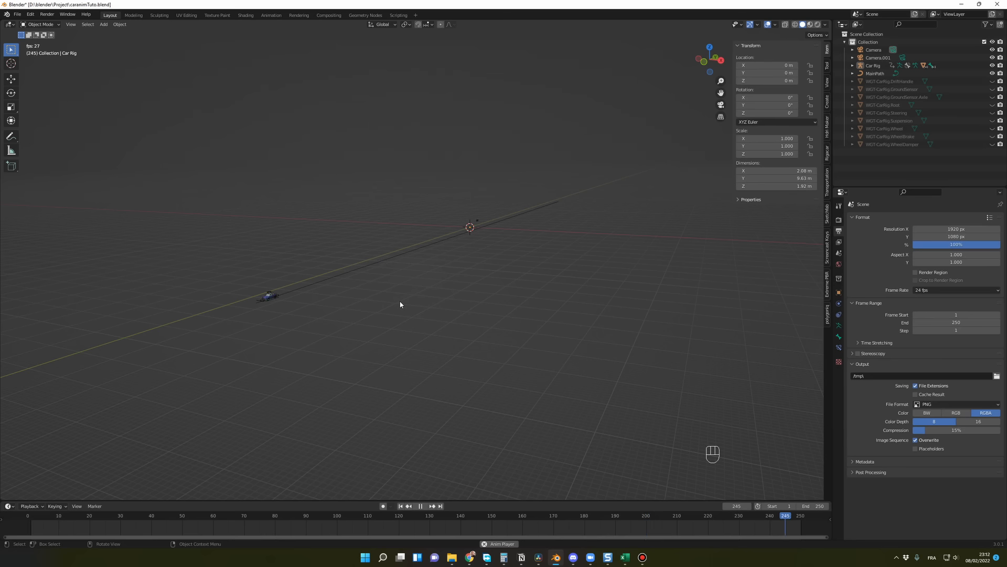
pyautogui.press('space')
# Step: Scrub the timeline from frame 24 to frame 164 to examine the car's progress along MainPath
pyautogui.scroll(-1, 403, 301)
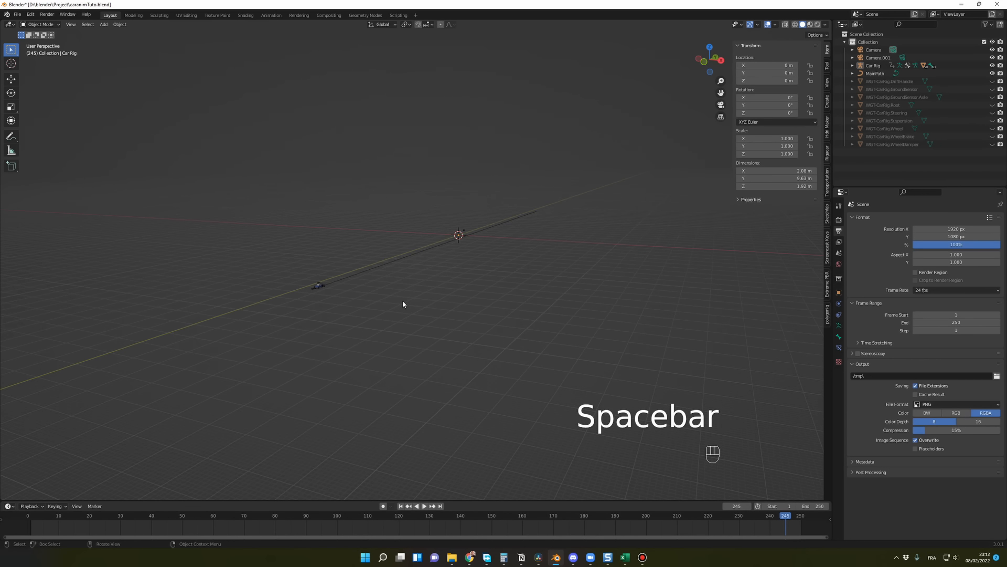
pyautogui.keyDown('shift'); pyautogui.moveTo(360, 332); pyautogui.dragTo(324, 256, button='middle'); pyautogui.keyUp('shift')
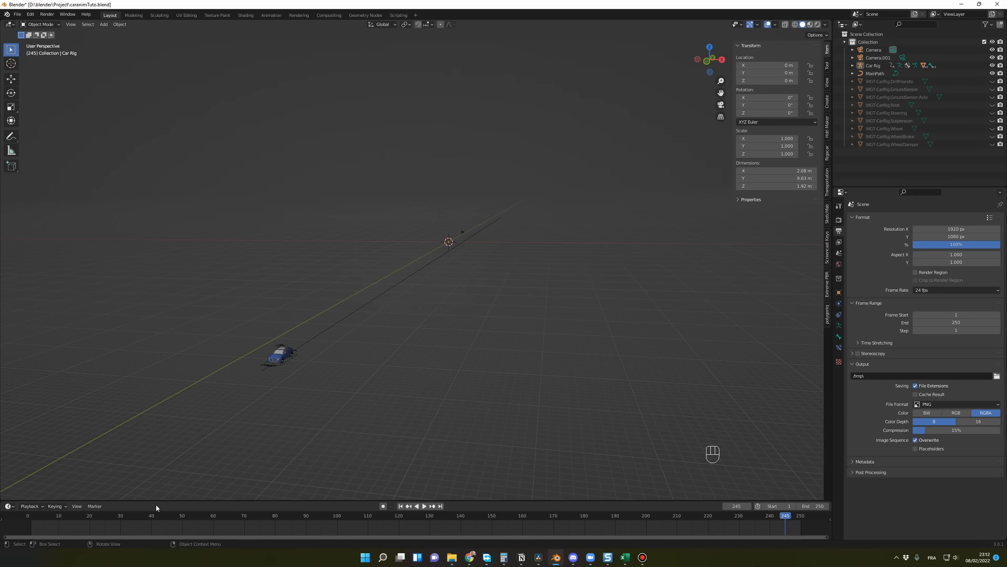
pyautogui.click(104, 516)
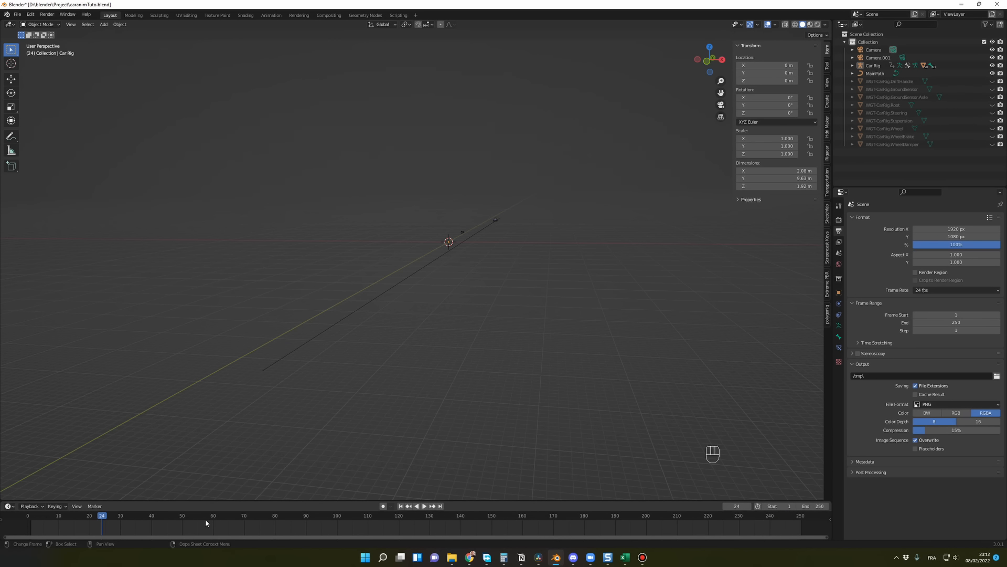
pyautogui.moveTo(206, 522); pyautogui.dragTo(534, 517)
pyautogui.moveTo(484, 447); pyautogui.dragTo(520, 453, button='middle')
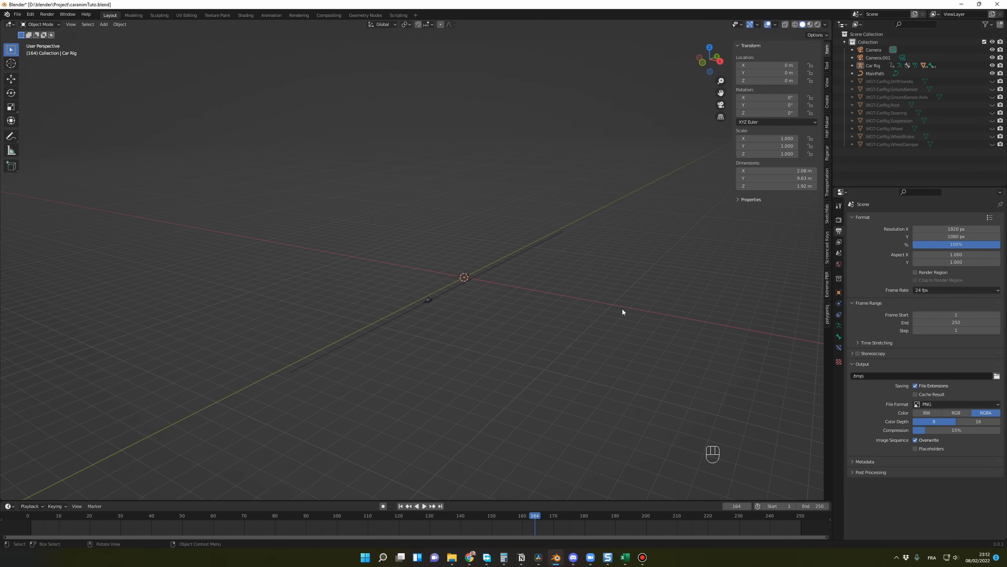
# Step: Open the Windows calculator and divide 250 frames by 24 to get the animation's duration in seconds
pyautogui.press('XF86Calculator')
pyautogui.write('250')
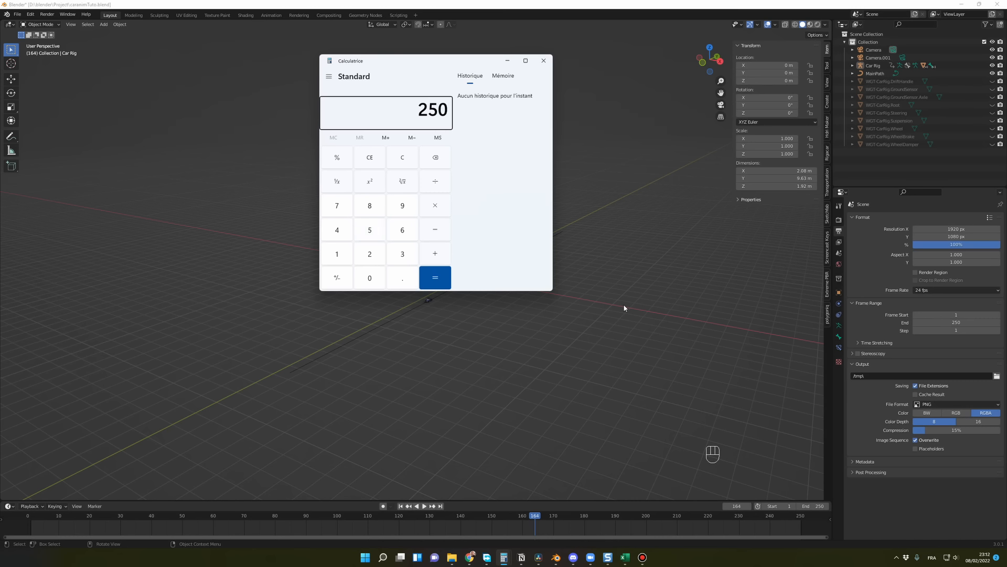
pyautogui.write('/24')
pyautogui.press('Return')
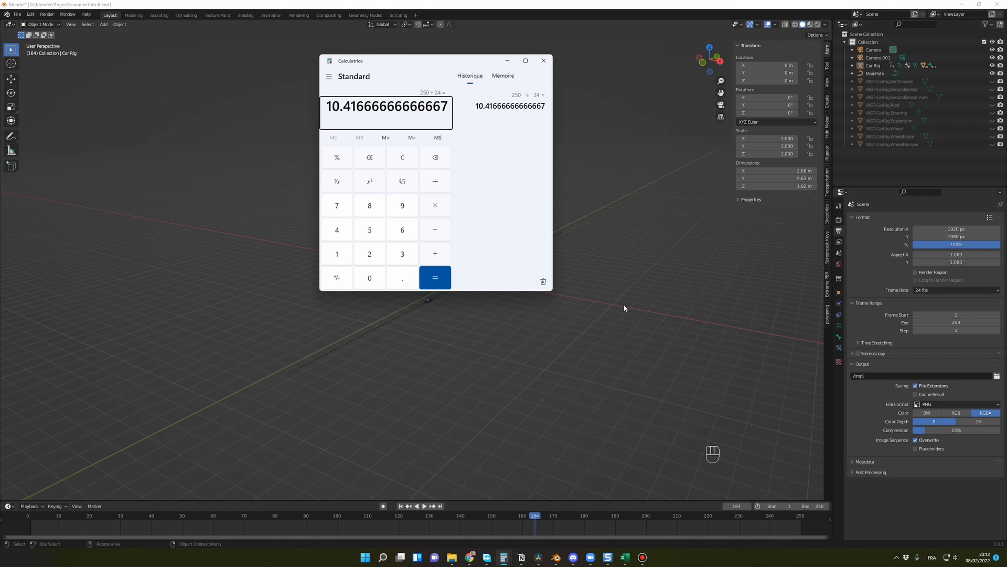
pyautogui.moveTo(483, 325); pyautogui.dragTo(454, 328, button='middle')
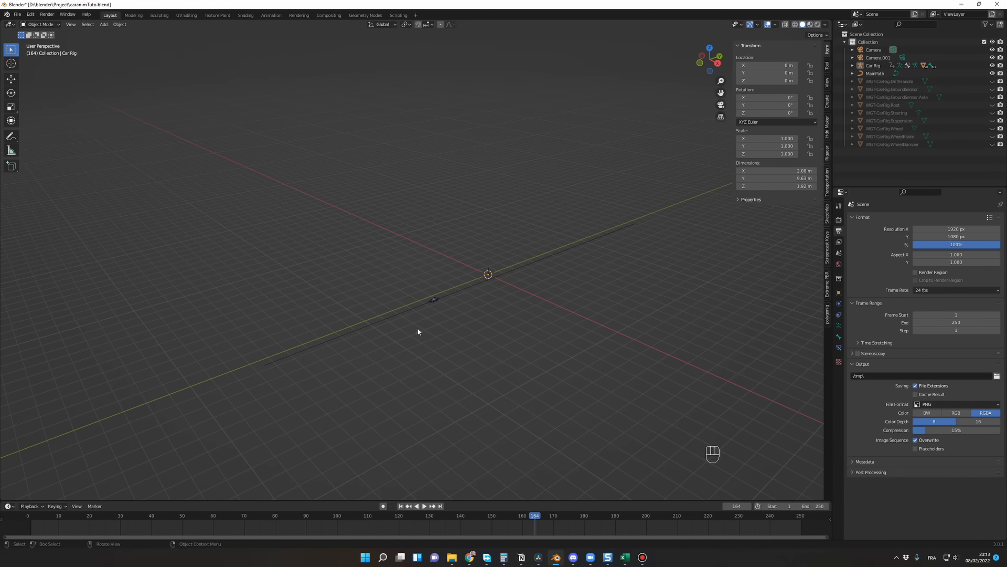
# Step: Switch to the blank Excel workbook and enter 330 in cell D2 and 10.4 in cell E2
pyautogui.click(625, 557)
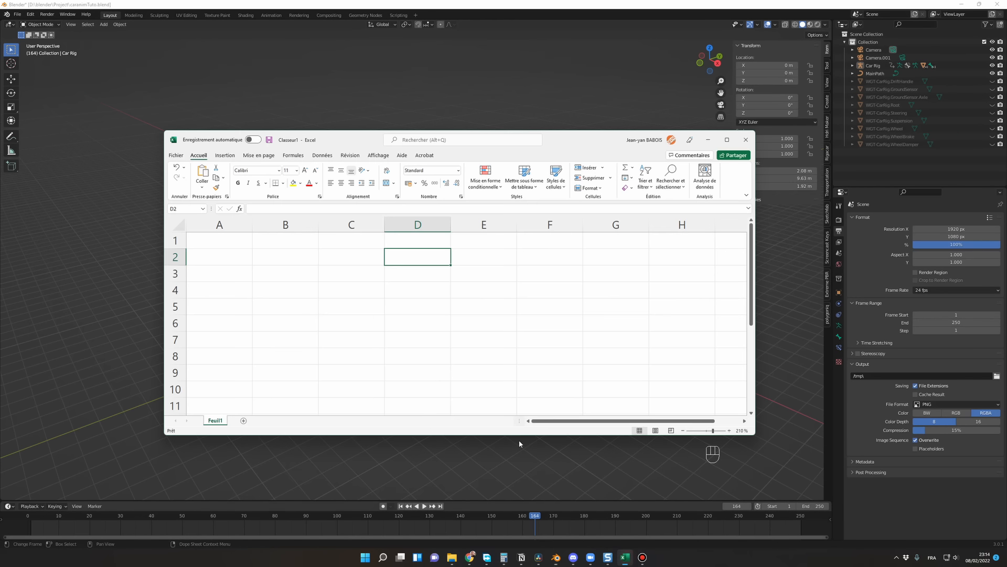
pyautogui.click(417, 290)
pyautogui.click(403, 255)
pyautogui.write('0')
pyautogui.press('BackSpace')
pyautogui.write('33')
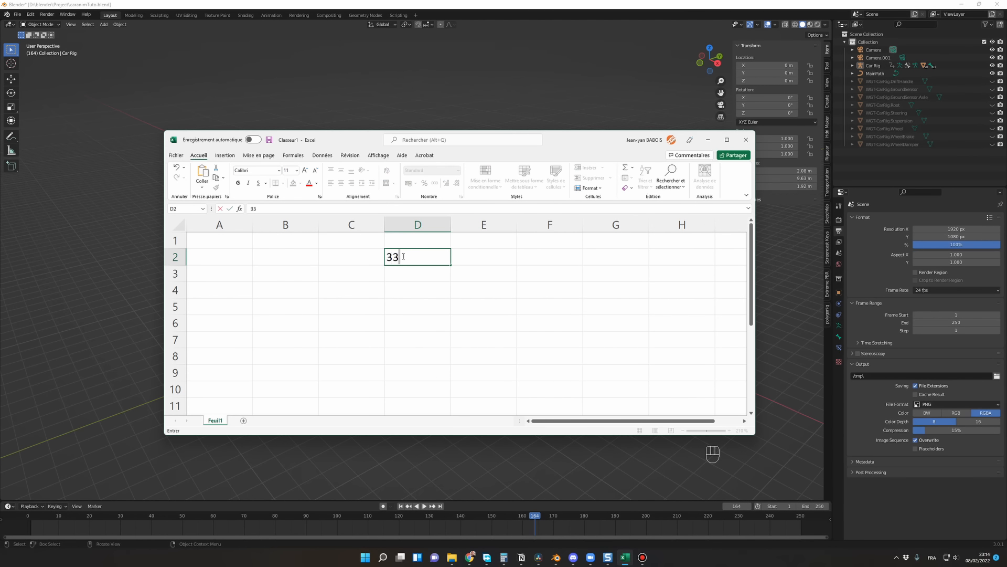
pyautogui.write('0')
pyautogui.press('Tab')
pyautogui.write('10.4')
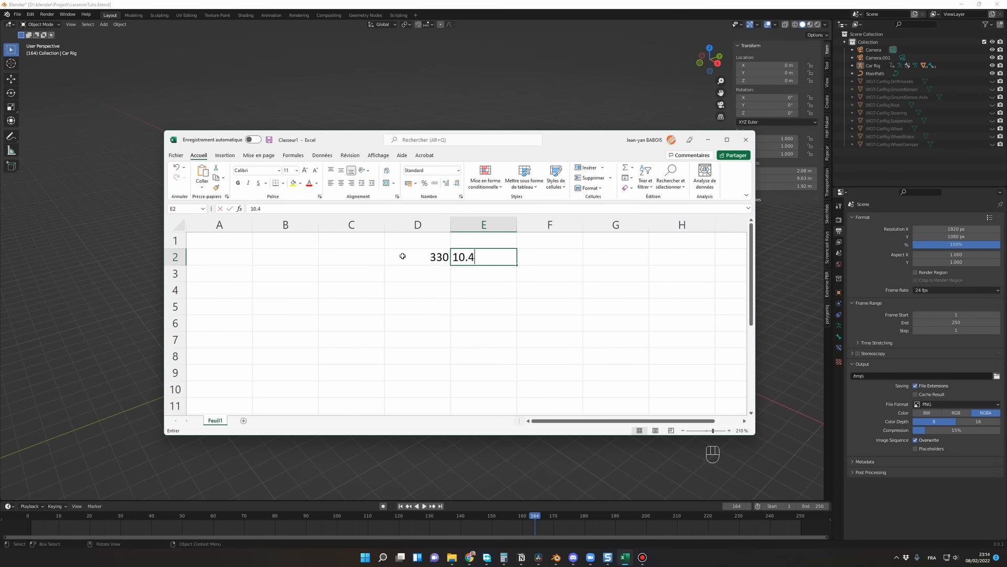
pyautogui.press('Return')
# Step: Enter 0.33 in cell D3, 10.4 in cell E3 and 3600 in cell E4
pyautogui.press('Left')
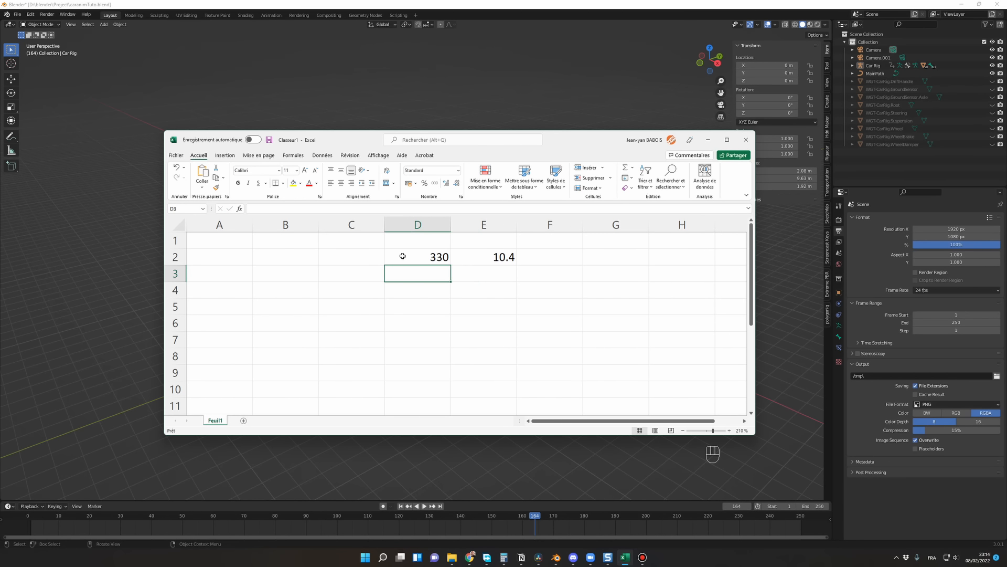
pyautogui.write('0.33')
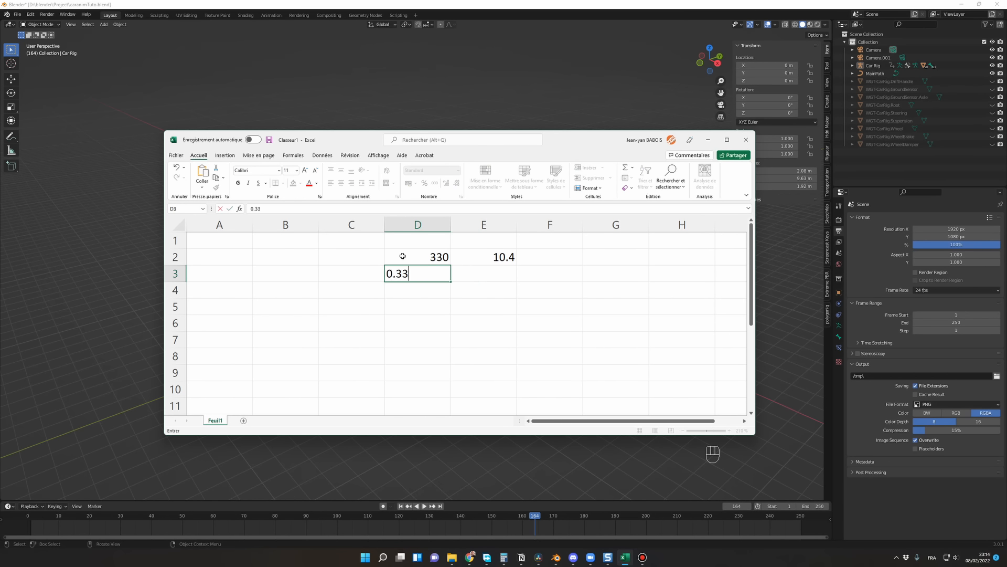
pyautogui.press('Tab')
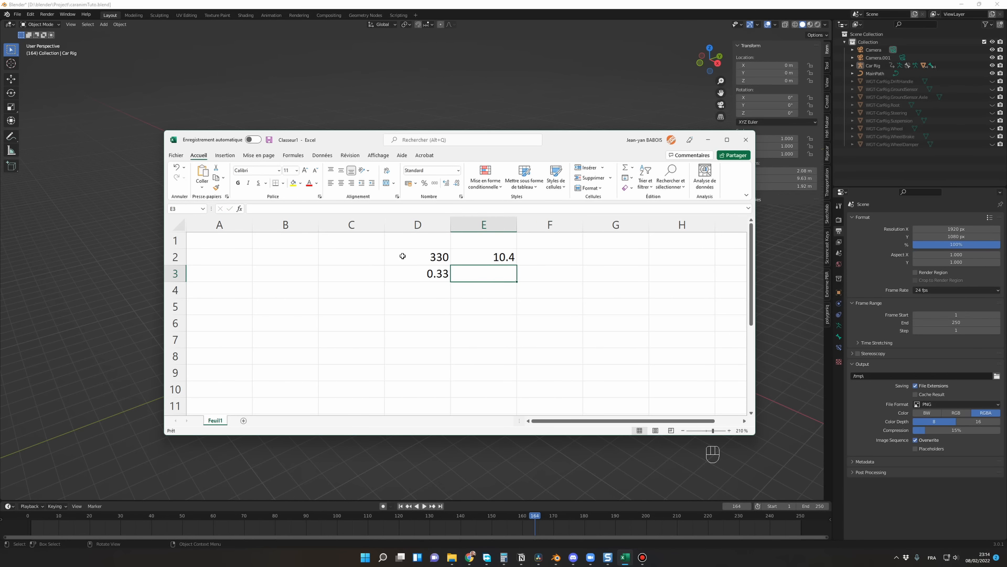
pyautogui.write('10.4')
pyautogui.press('Return')
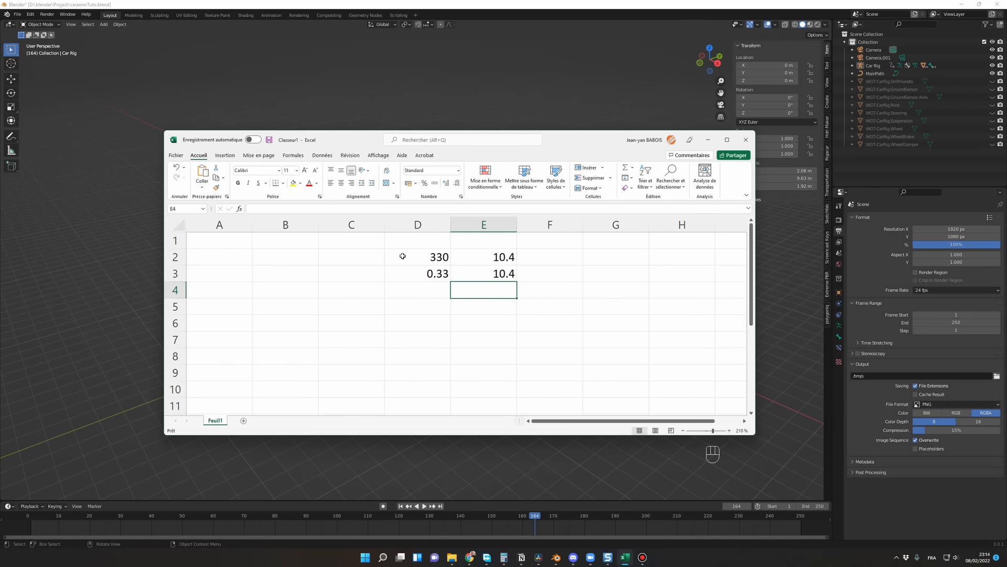
pyautogui.write('3600')
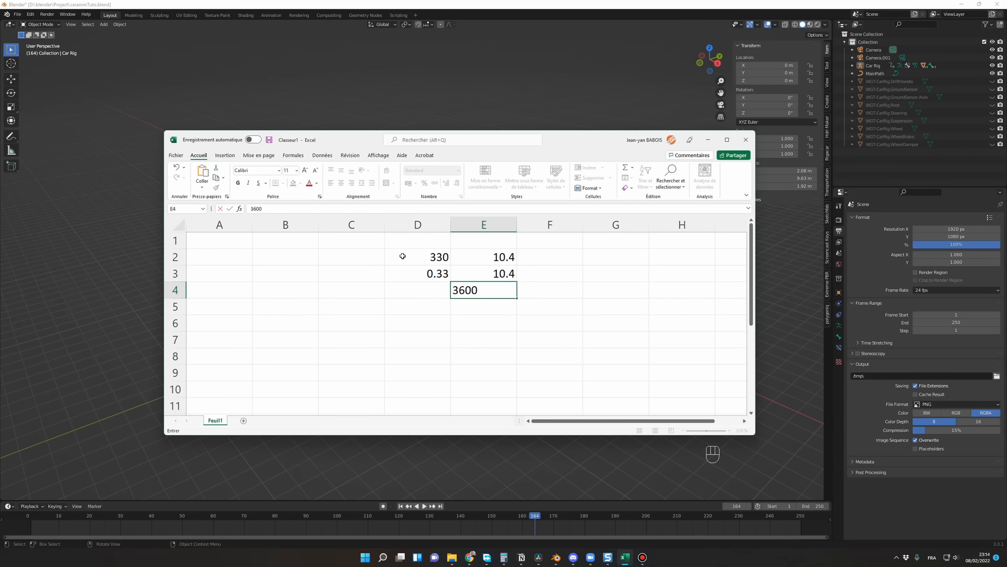
pyautogui.press('Return')
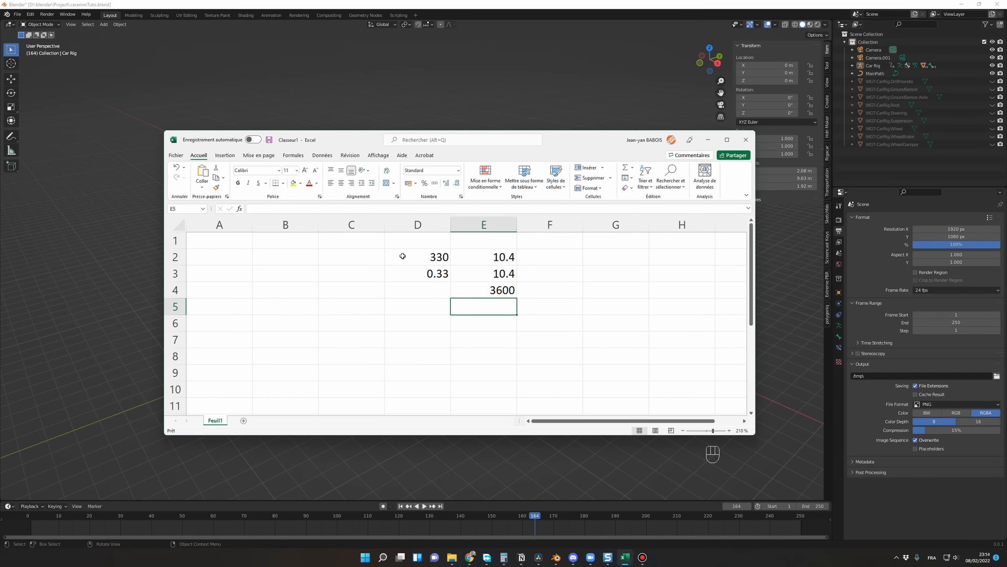
pyautogui.press('Up')
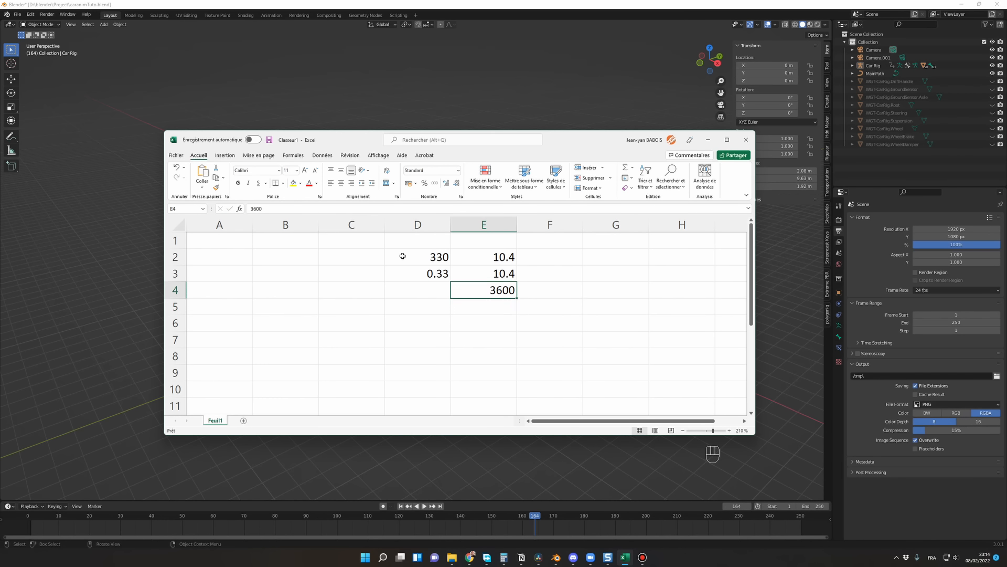
pyautogui.press('Left')
pyautogui.write('=*')
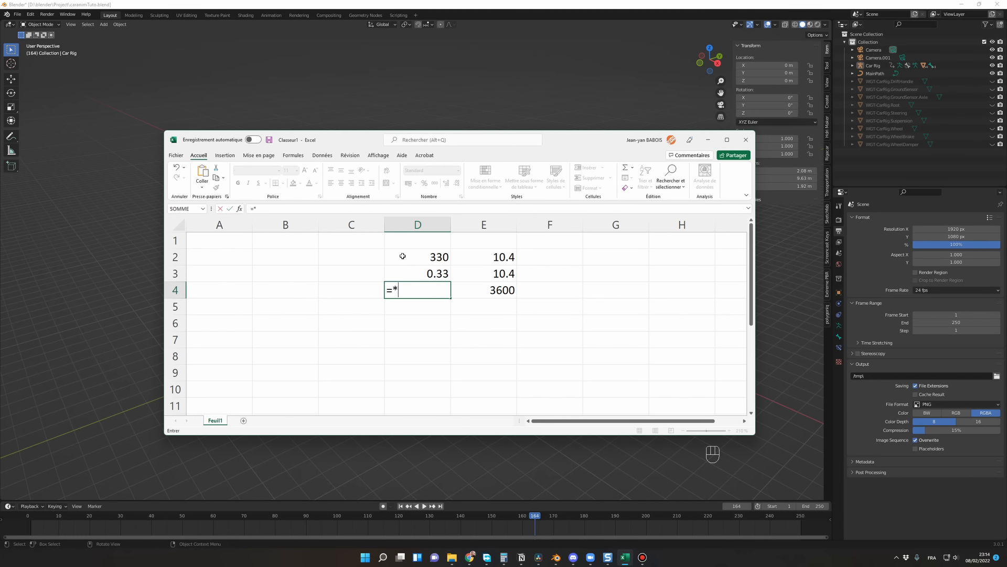
pyautogui.press('Right')
pyautogui.press('Up')
pyautogui.press('Down')
pyautogui.press('Escape')
pyautogui.press('Left')
pyautogui.press('Right')
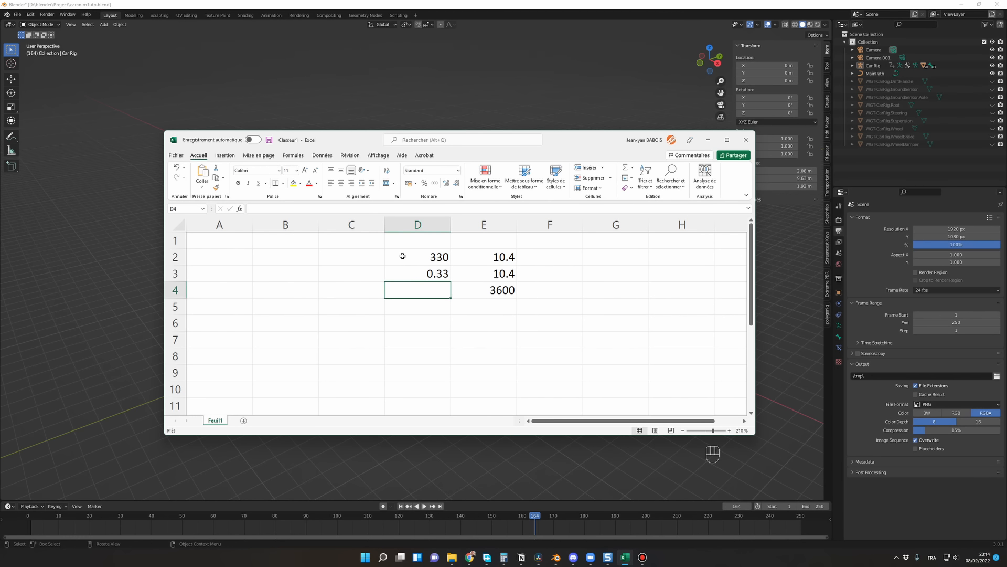
# Step: Enter the formula =(D3*E4)/E3 in cell D4 to calculate the car's speed in km/h
pyautogui.write('=')
pyautogui.press('Up')
pyautogui.write('*')
pyautogui.press('Right')
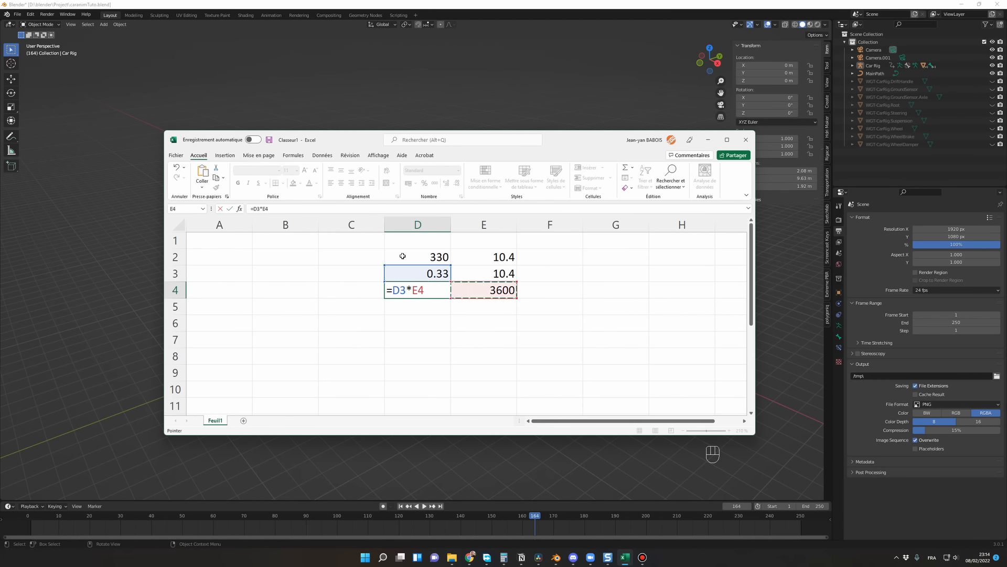
pyautogui.write(')')
pyautogui.click(393, 294)
pyautogui.write('(')
pyautogui.press('End')
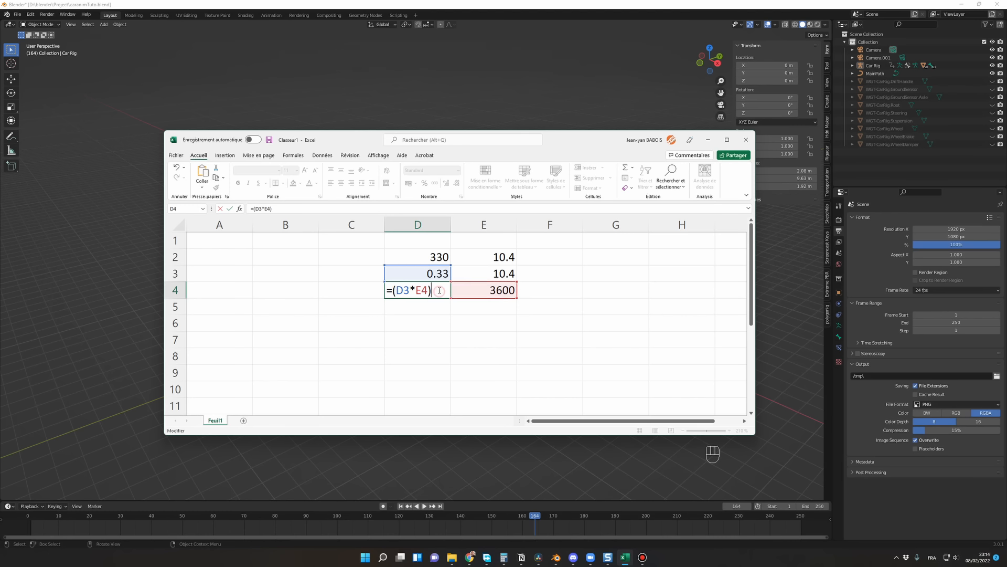
pyautogui.write('/')
pyautogui.click(502, 273)
pyautogui.press('Return')
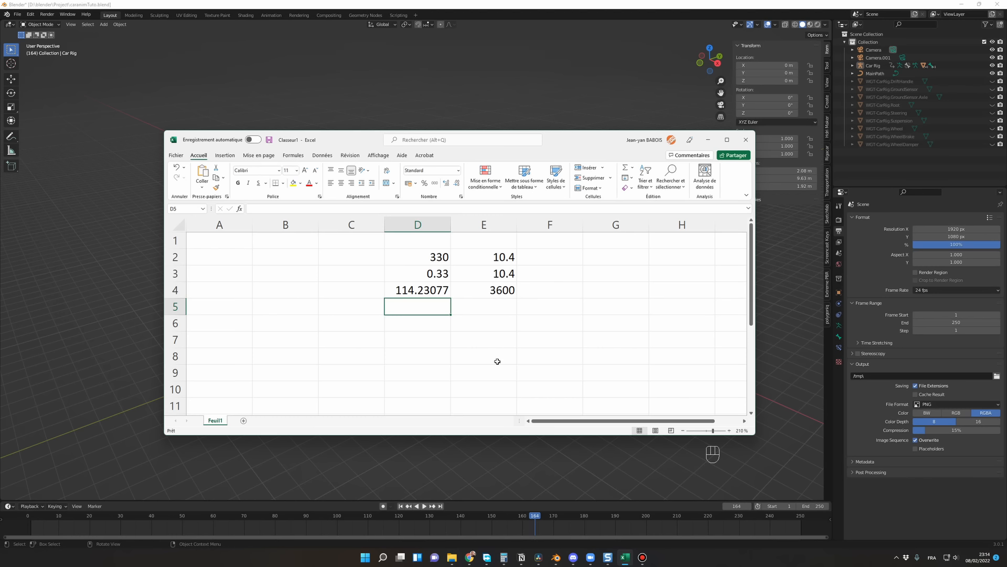
# Step: Switch back to Blender, go to frame 3 and select MainPath to examine its full length
pyautogui.click(472, 455)
pyautogui.moveTo(496, 405); pyautogui.dragTo(527, 409, button='middle')
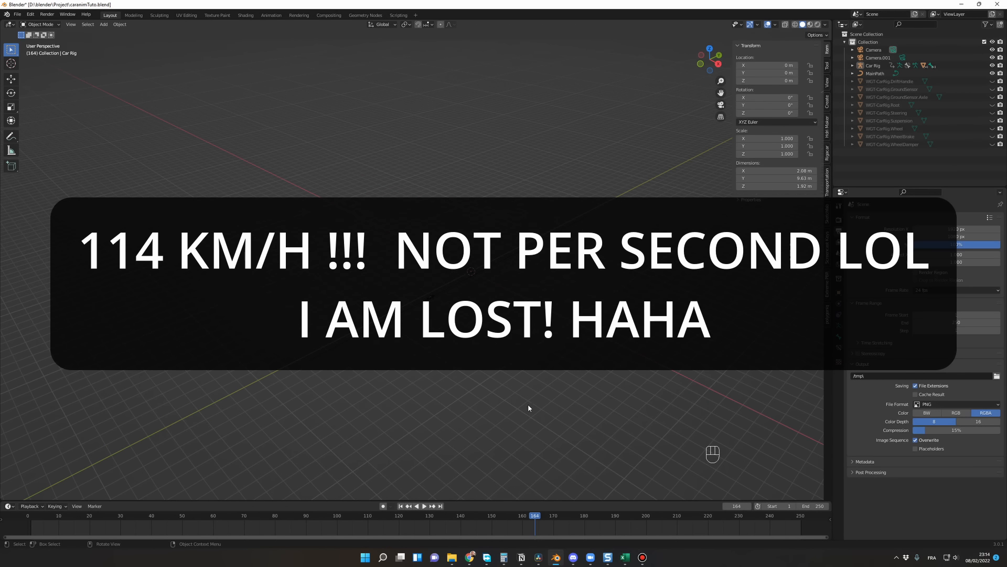
pyautogui.moveTo(551, 347); pyautogui.dragTo(472, 339, button='middle')
pyautogui.moveTo(477, 433); pyautogui.dragTo(455, 286, button='middle')
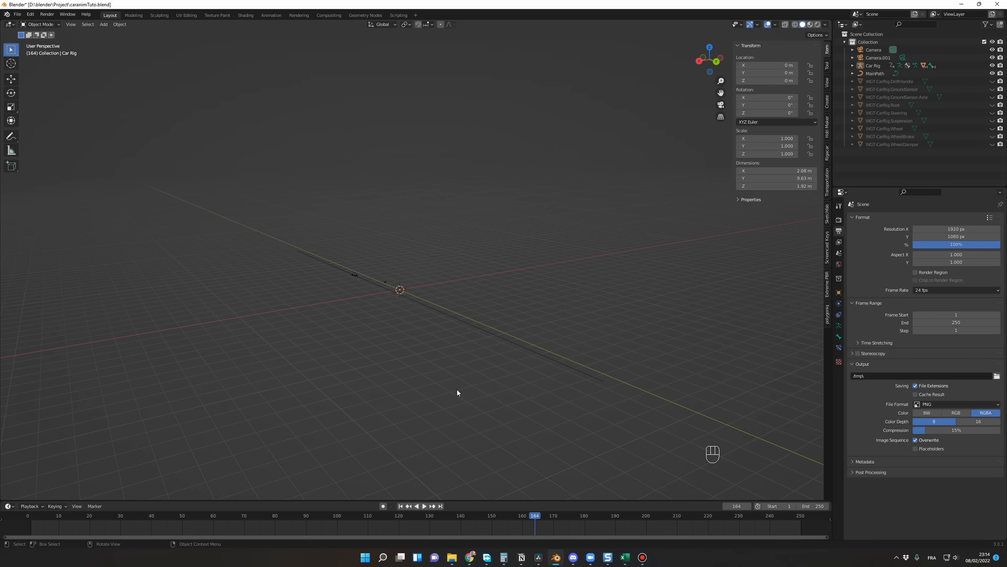
pyautogui.click(36, 515)
pyautogui.moveTo(196, 452); pyautogui.dragTo(598, 355, button='middle')
pyautogui.click(487, 304)
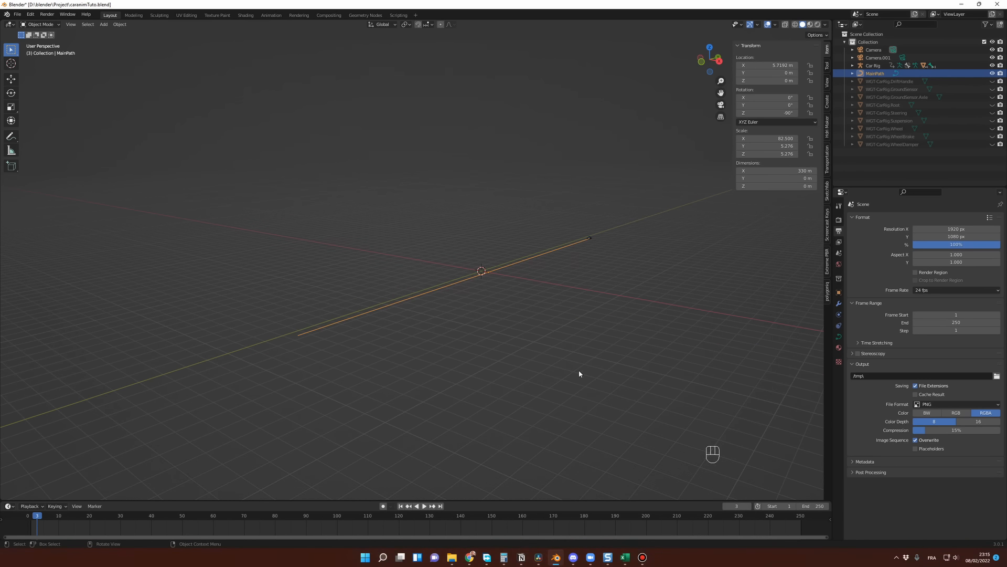
pyautogui.scroll(-1, 580, 371)
pyautogui.scroll(1, 580, 371)
pyautogui.moveTo(555, 357); pyautogui.dragTo(535, 399, button='middle')
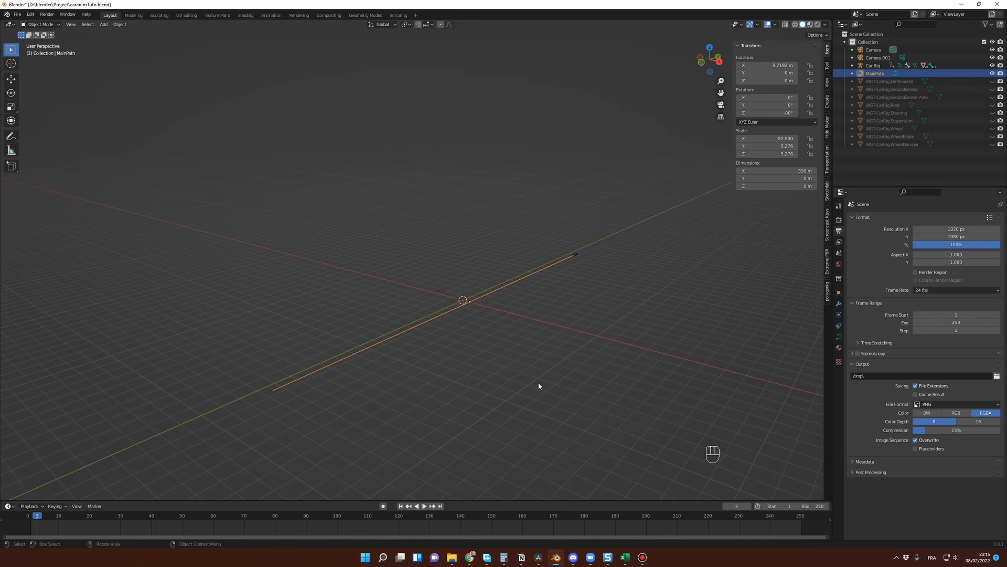
pyautogui.click(547, 380)
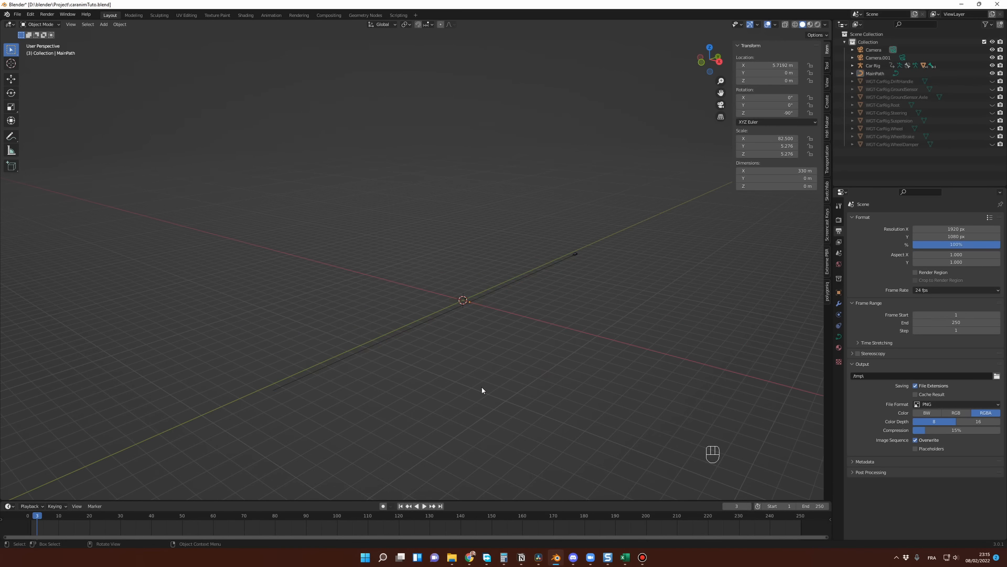
# Step: Return to frame 1 and play back the car's animation along MainPath to check its speed
pyautogui.moveTo(35, 516); pyautogui.dragTo(30, 515)
pyautogui.moveTo(493, 406); pyautogui.dragTo(527, 390, button='middle')
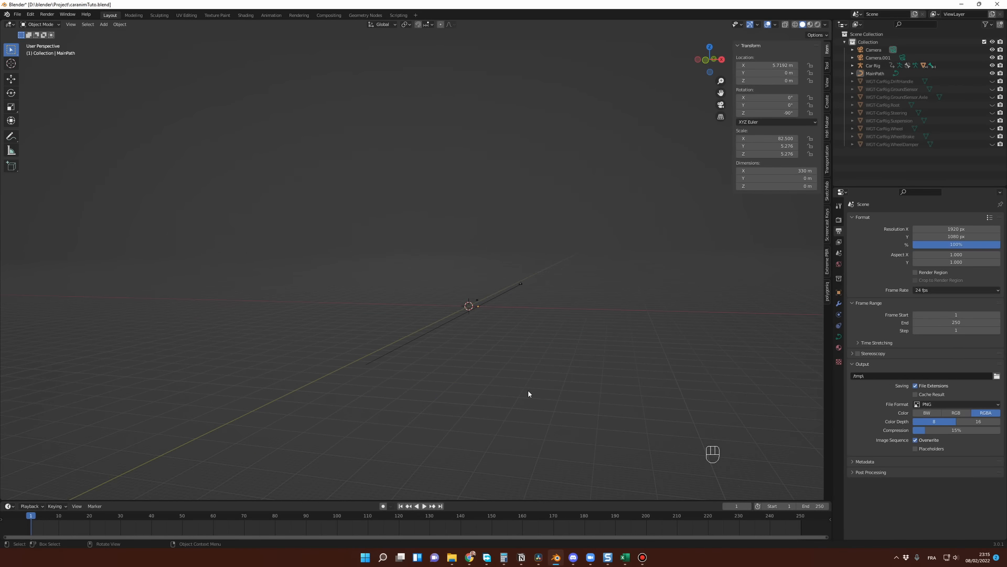
pyautogui.press('space')
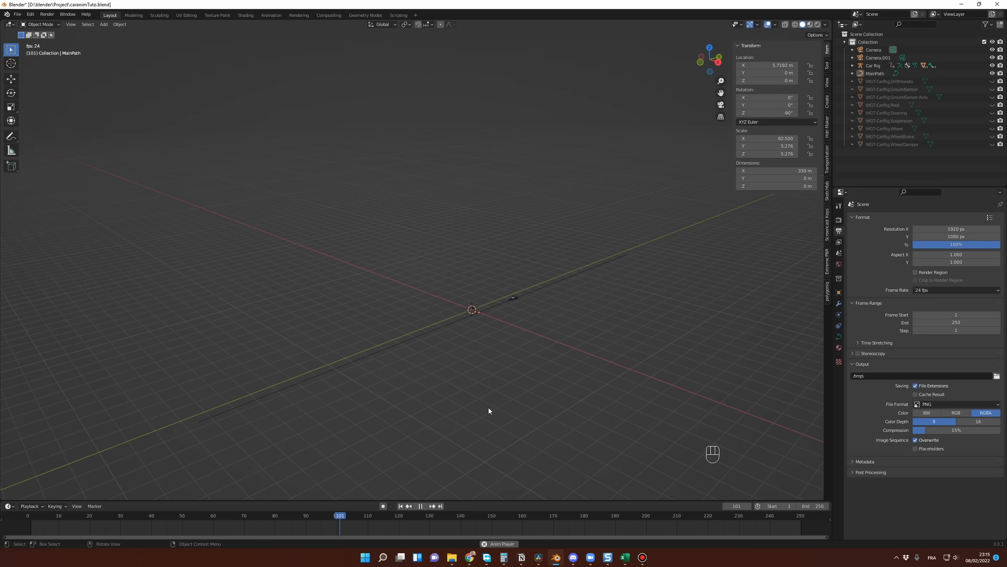
pyautogui.press('space')
pyautogui.moveTo(488, 410); pyautogui.dragTo(405, 348, button='middle')
pyautogui.click(394, 337)
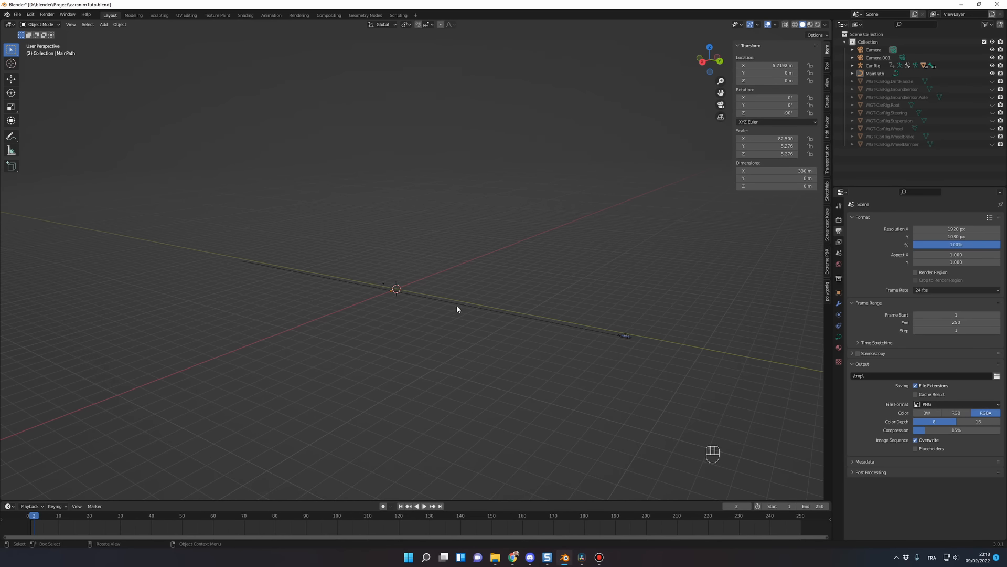
pyautogui.moveTo(467, 337); pyautogui.dragTo(515, 337, button='middle')
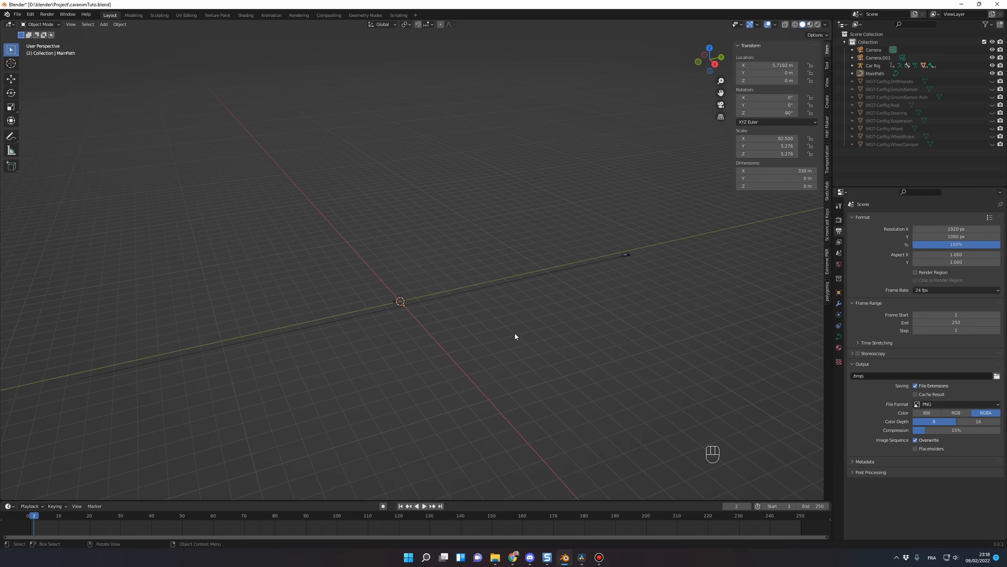
# Step: Select the MainPath curve and enter Edit Mode to reach its control points near the car
pyautogui.click(515, 282)
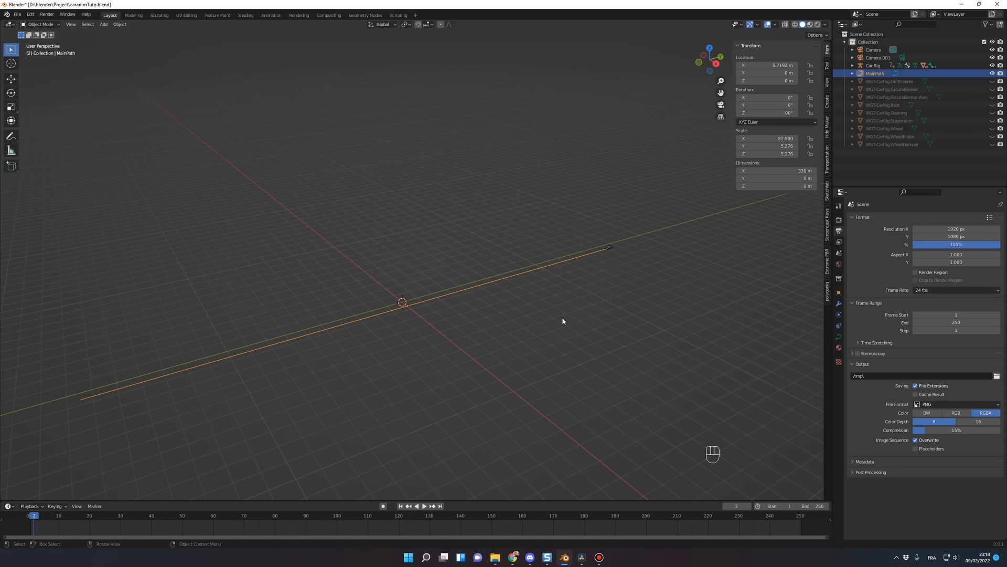
pyautogui.press('Tab')
pyautogui.scroll(2, 584, 318)
pyautogui.scroll(3, 583, 319)
pyautogui.keyDown('shift'); pyautogui.moveTo(584, 319); pyautogui.dragTo(420, 348, button='middle'); pyautogui.keyUp('shift')
pyautogui.scroll(2, 533, 349)
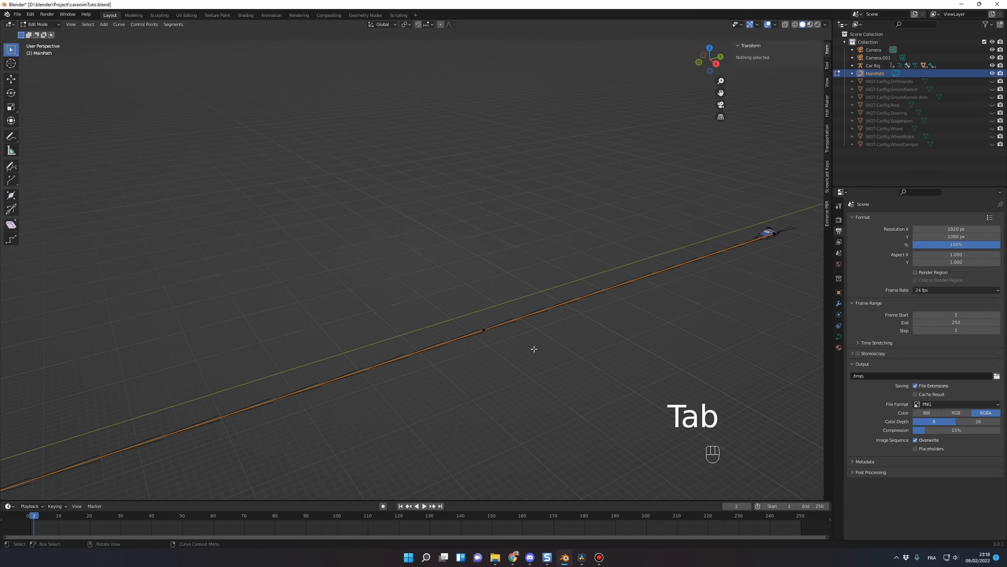
pyautogui.keyDown('shift'); pyautogui.moveTo(488, 347); pyautogui.dragTo(367, 353, button='middle'); pyautogui.keyUp('shift')
pyautogui.moveTo(472, 349); pyautogui.dragTo(510, 322, button='middle')
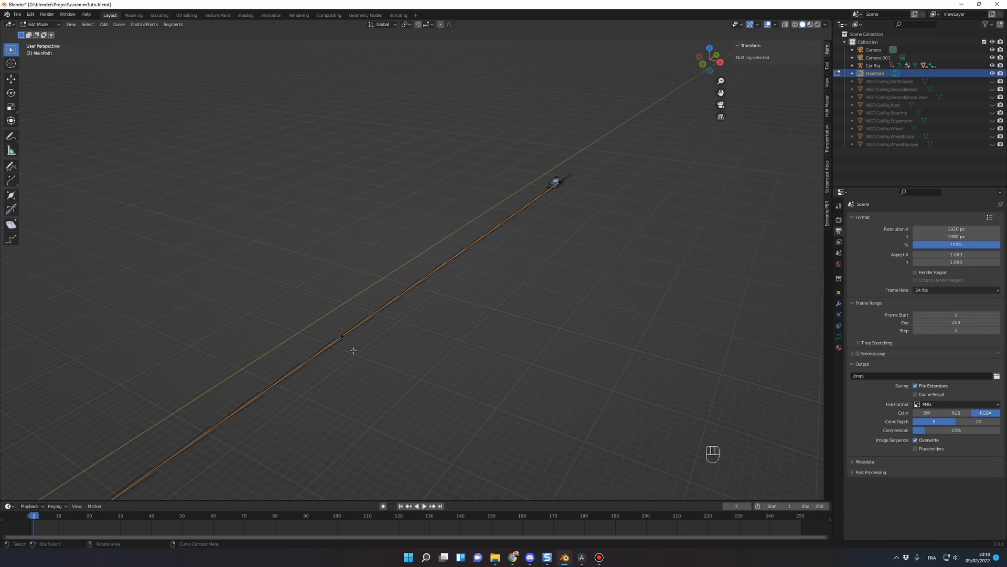
# Step: Try to bend the 330 m path by moving the control point ahead of the car along the global X axis
pyautogui.click(344, 335)
pyautogui.press('g')
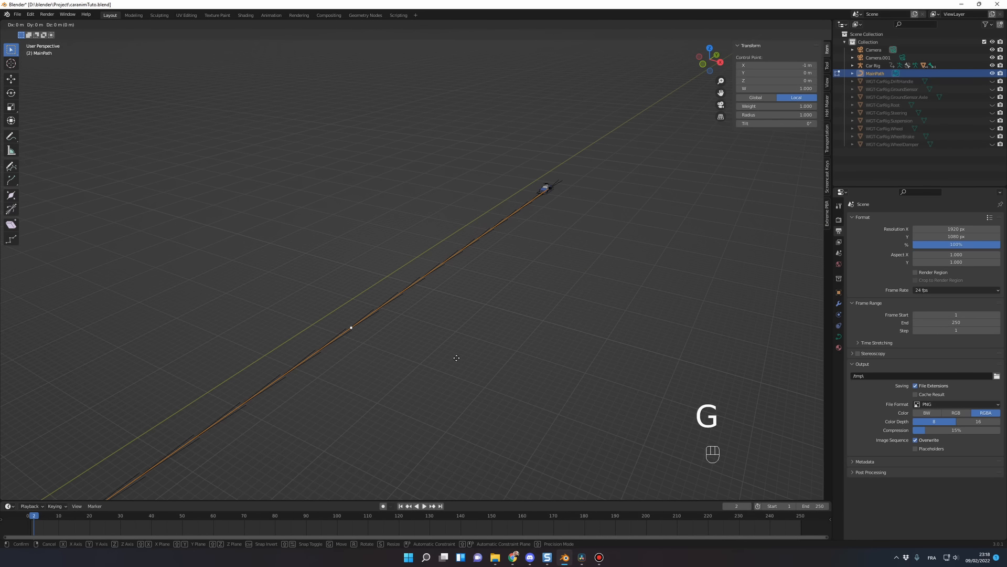
pyautogui.press('x')
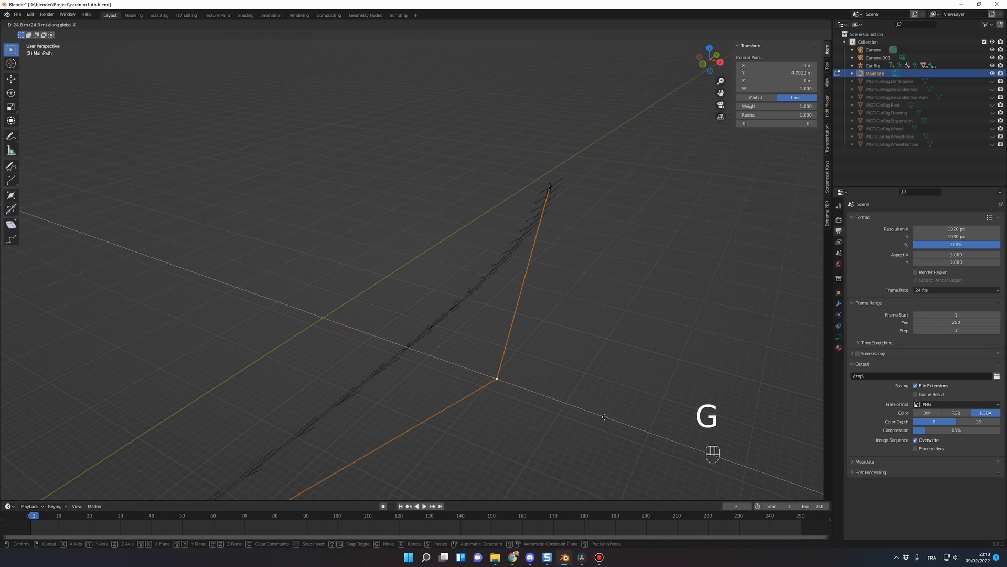
pyautogui.rightClick(456, 348)
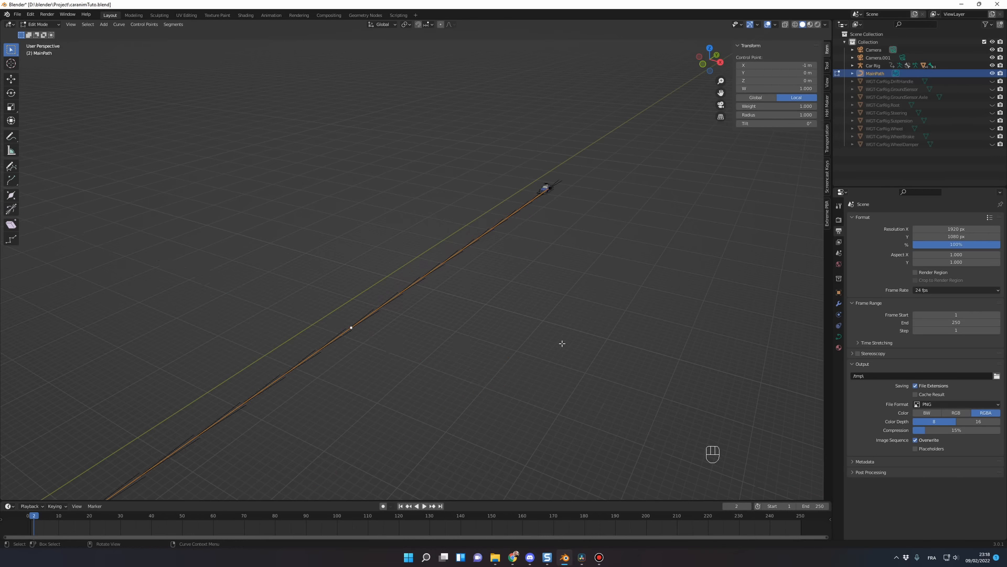
pyautogui.scroll(4, 572, 338)
pyautogui.moveTo(589, 316); pyautogui.dragTo(288, 421, button='middle')
pyautogui.press('g')
pyautogui.press('x')
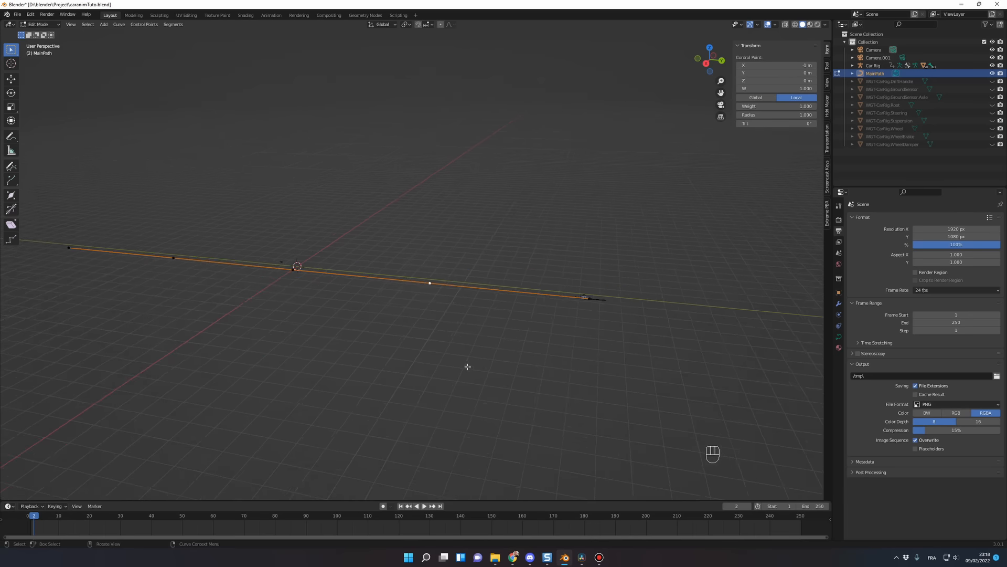
pyautogui.moveTo(467, 366); pyautogui.dragTo(439, 288, button='middle')
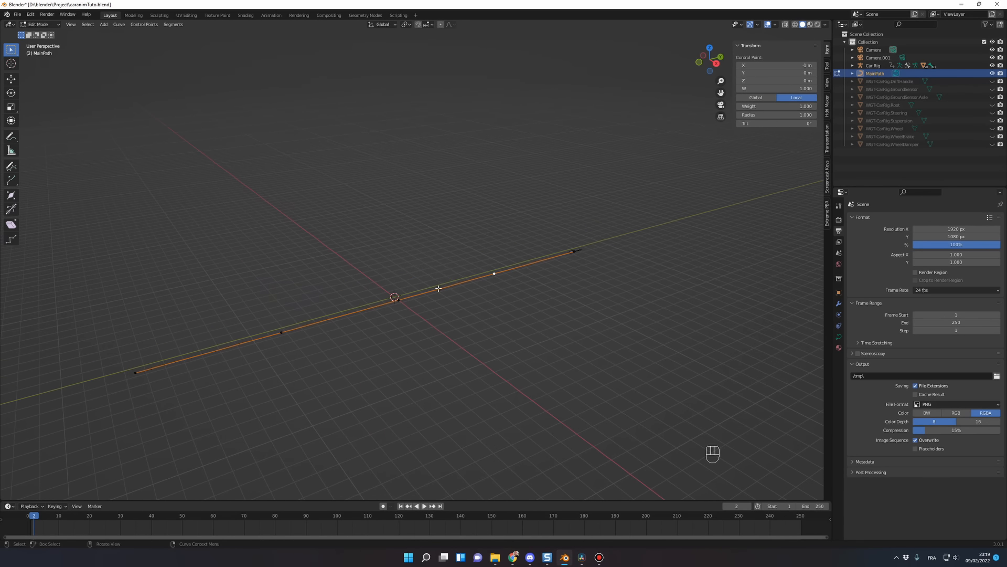
pyautogui.moveTo(489, 341); pyautogui.dragTo(486, 341, button='middle')
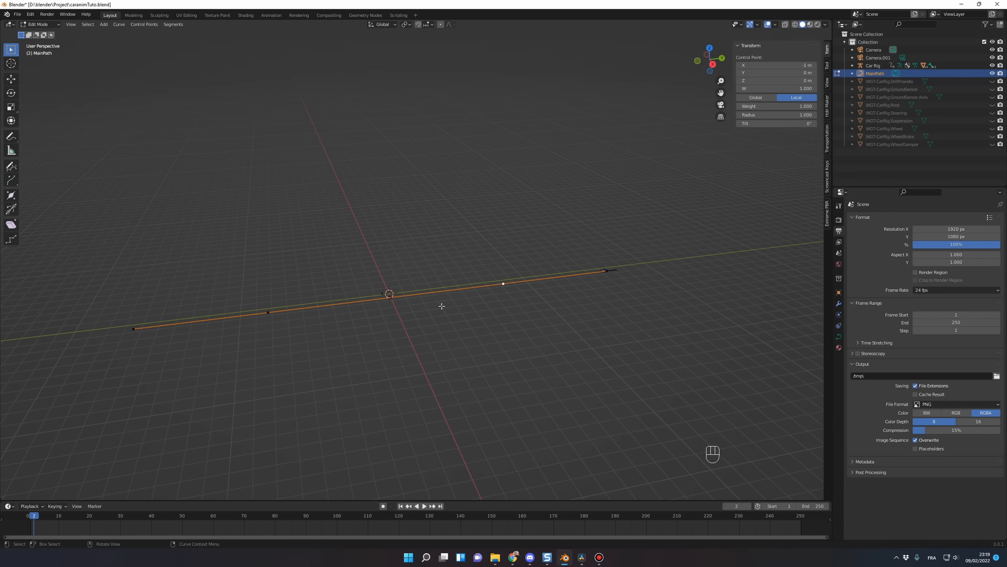
# Step: Return to Object Mode and set MainPath's X dimension to 21 m
pyautogui.press('Tab')
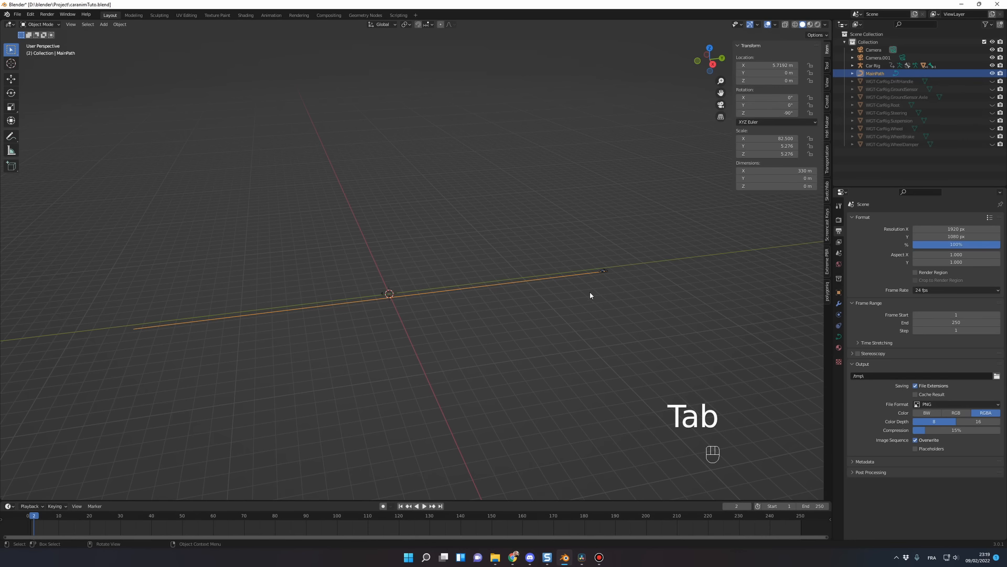
pyautogui.click(772, 171)
pyautogui.write('21')
pyautogui.press('Return')
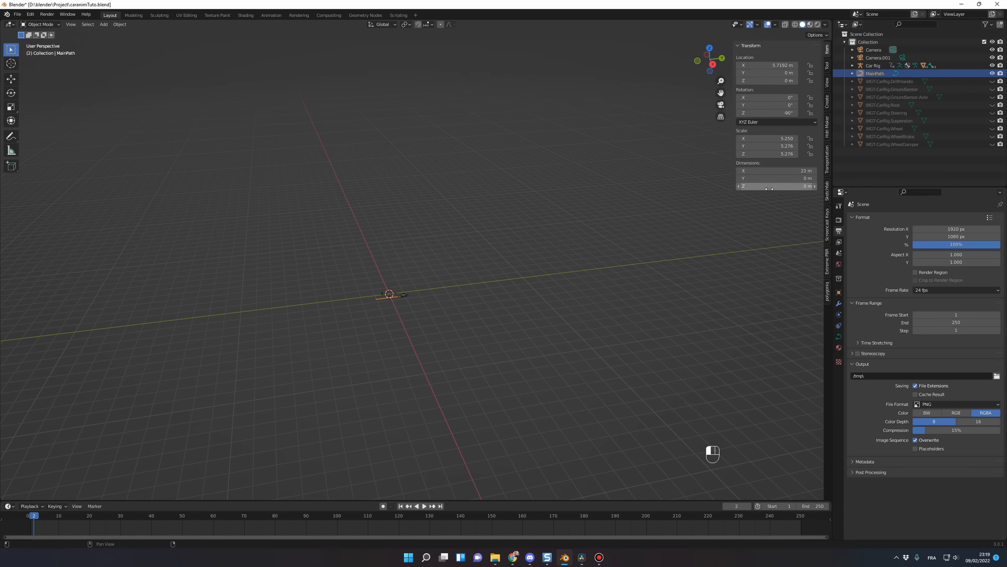
# Step: Enter Edit Mode on the shortened MainPath curve to show its control points in front of the car
pyautogui.keyDown('shift'); pyautogui.moveTo(471, 321); pyautogui.dragTo(504, 328, button='middle'); pyautogui.keyUp('shift')
pyautogui.press('Tab')
pyautogui.scroll(1, 530, 317)
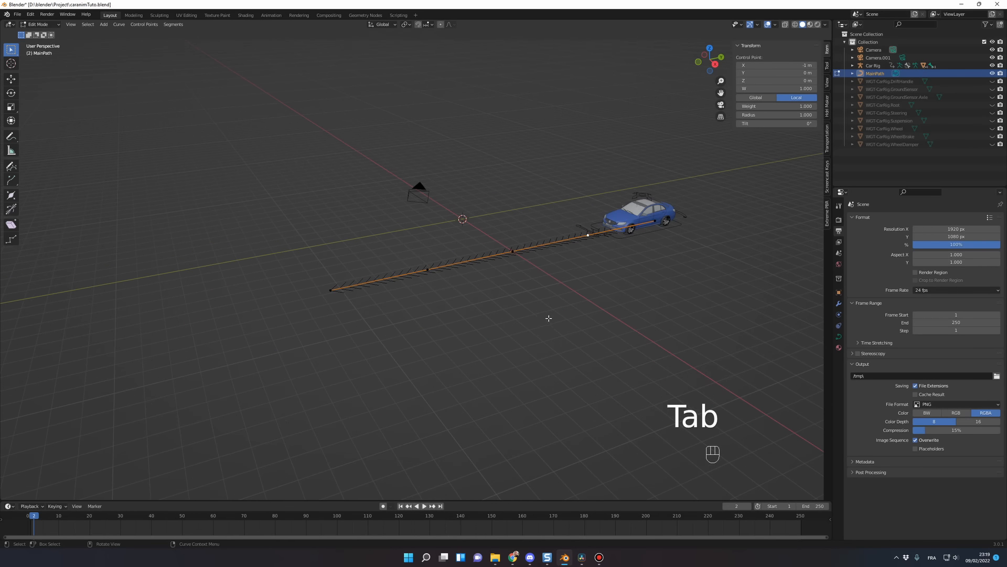
pyautogui.scroll(2, 547, 297)
pyautogui.scroll(-2, 709, 290)
# Step: Try to move the control point just ahead of the car about -11.8 m along the global X axis
pyautogui.click(594, 245)
pyautogui.click(595, 245)
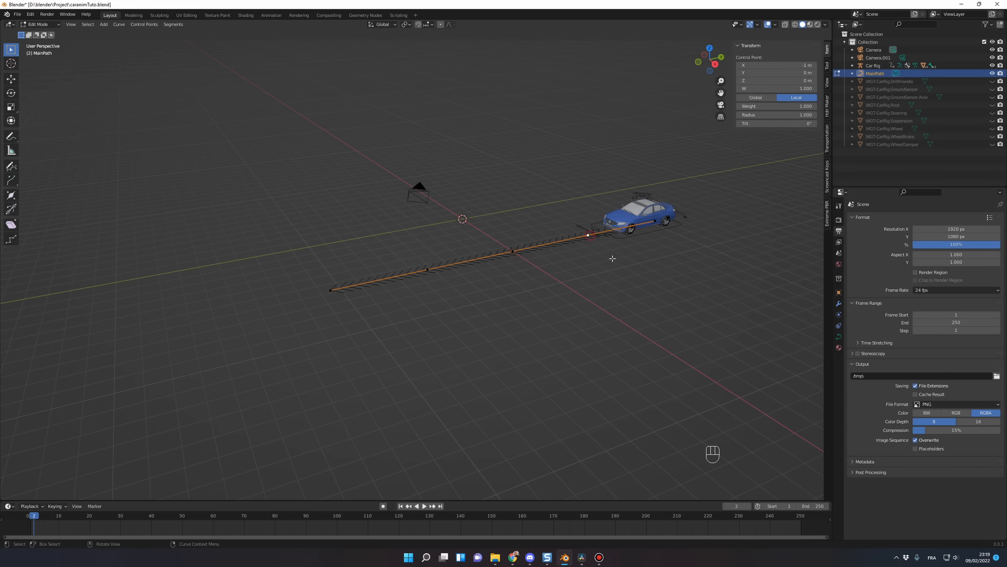
pyautogui.press('g')
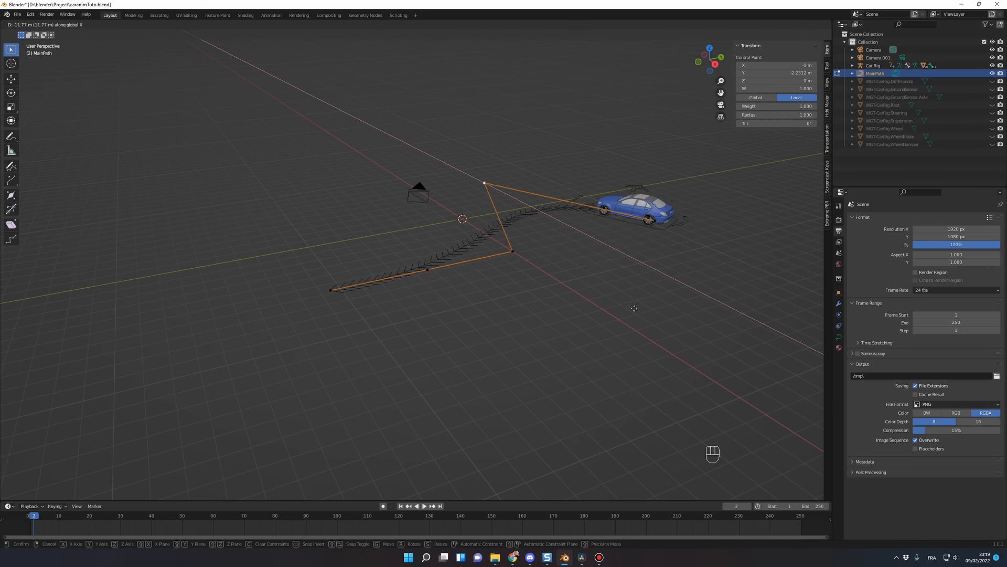
pyautogui.moveTo(540, 307); pyautogui.dragTo(432, 231, button='middle')
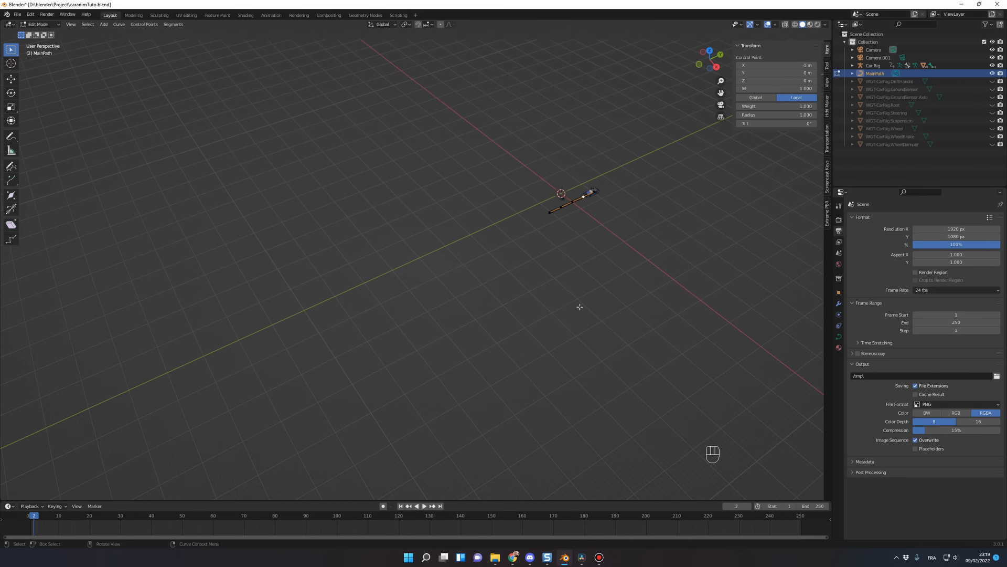
# Step: Extrude MainPath's far end point along the global Y axis to a local X of about 11.2 m
pyautogui.scroll(3, 523, 317)
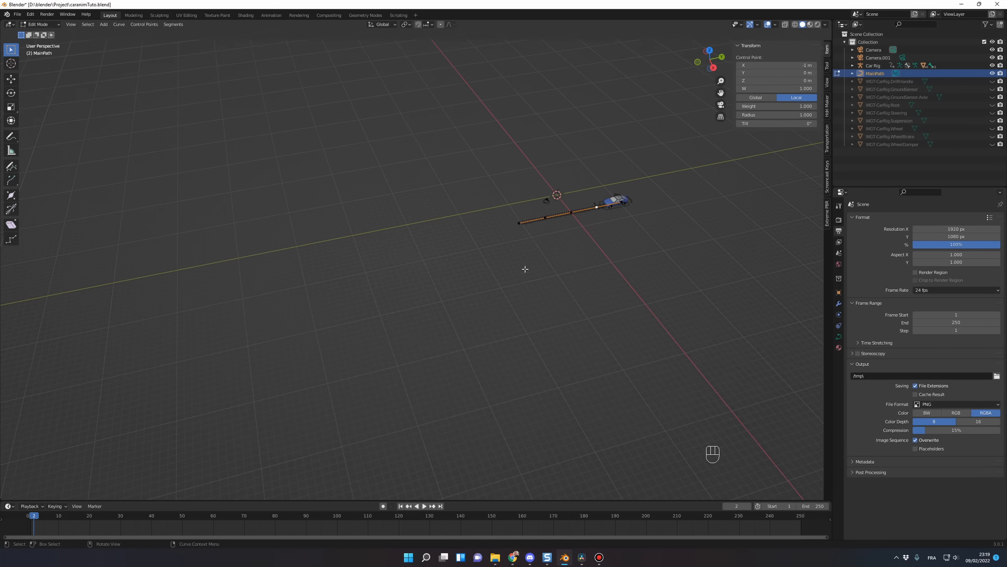
pyautogui.scroll(-3, 525, 269)
pyautogui.click(475, 241)
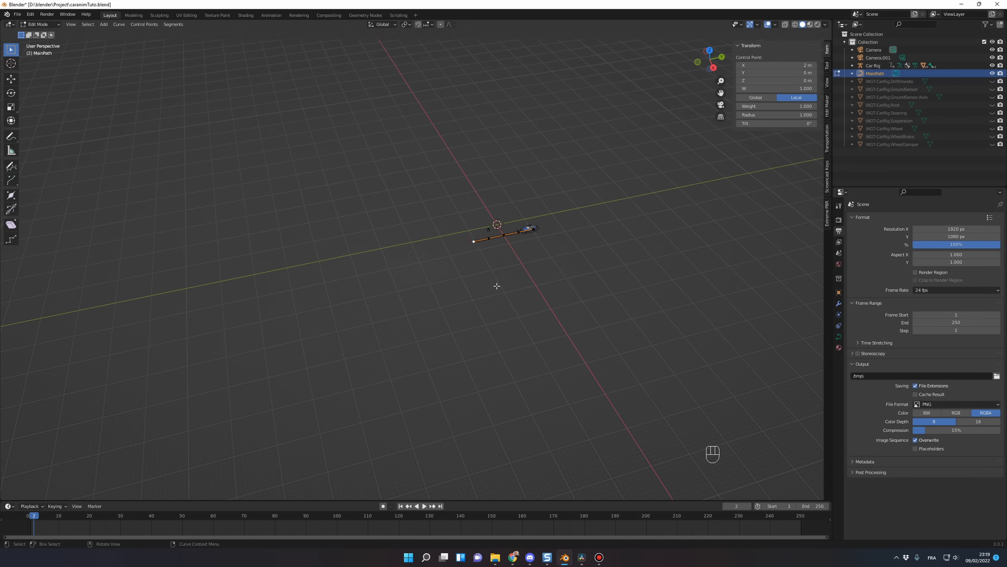
pyautogui.press('e')
pyautogui.press('y')
pyautogui.click(350, 308)
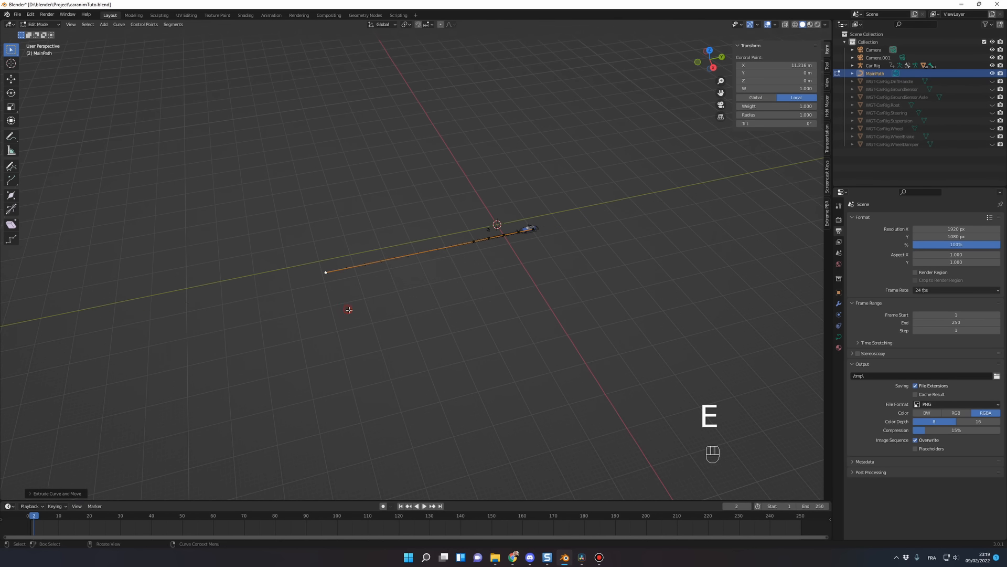
# Step: Extrude MainPath's far end point repeatedly along the global Y axis to a local X of about 55 m
pyautogui.keyDown('shift'); pyautogui.moveTo(349, 308); pyautogui.dragTo(567, 294, button='middle'); pyautogui.keyUp('shift')
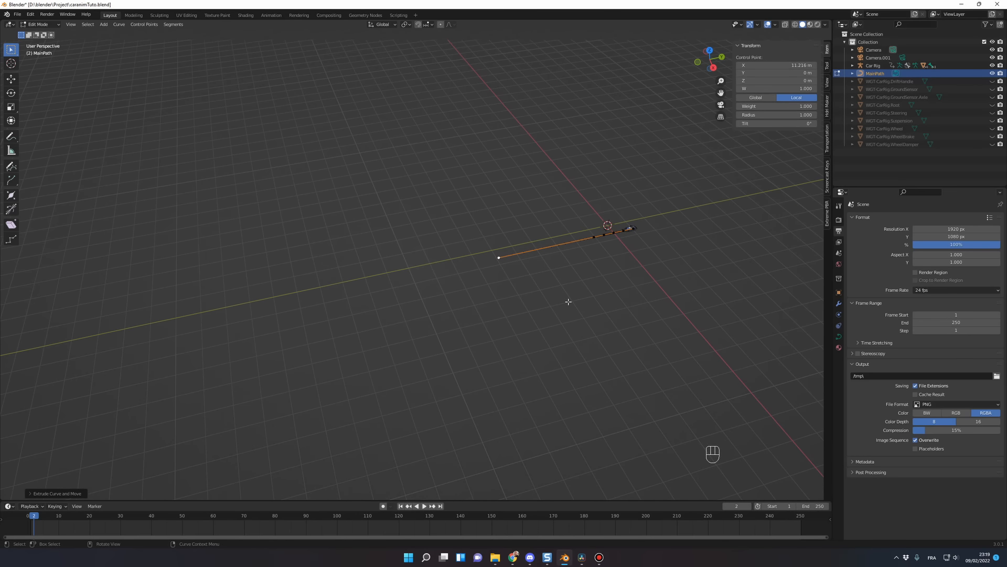
pyautogui.press('e')
pyautogui.click(434, 313)
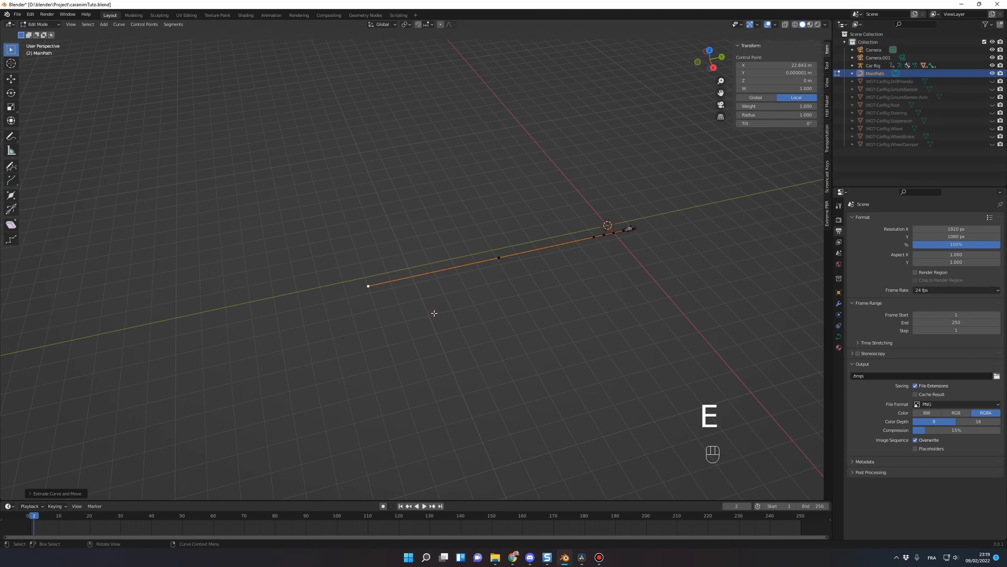
pyautogui.press('e')
pyautogui.press('y')
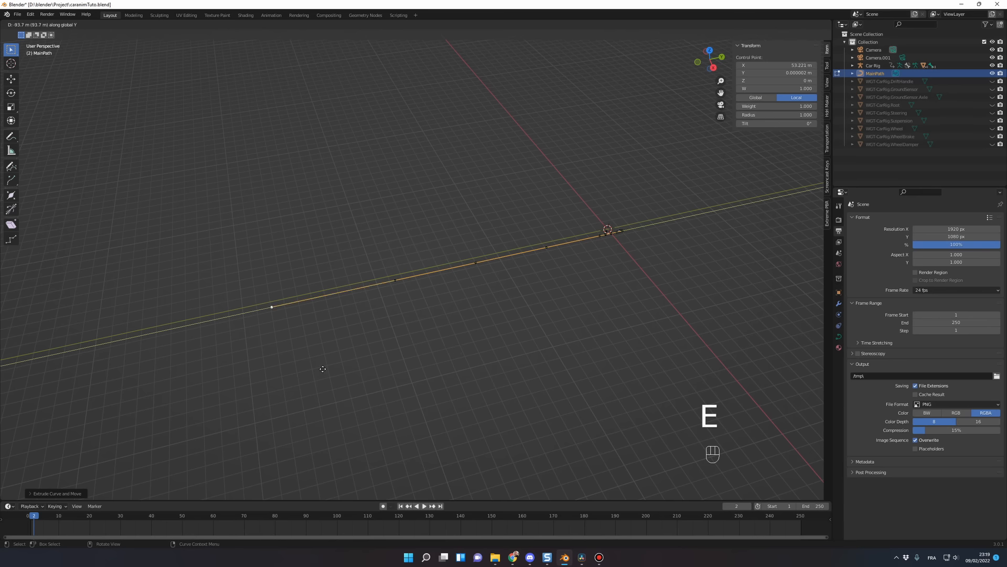
pyautogui.click(313, 370)
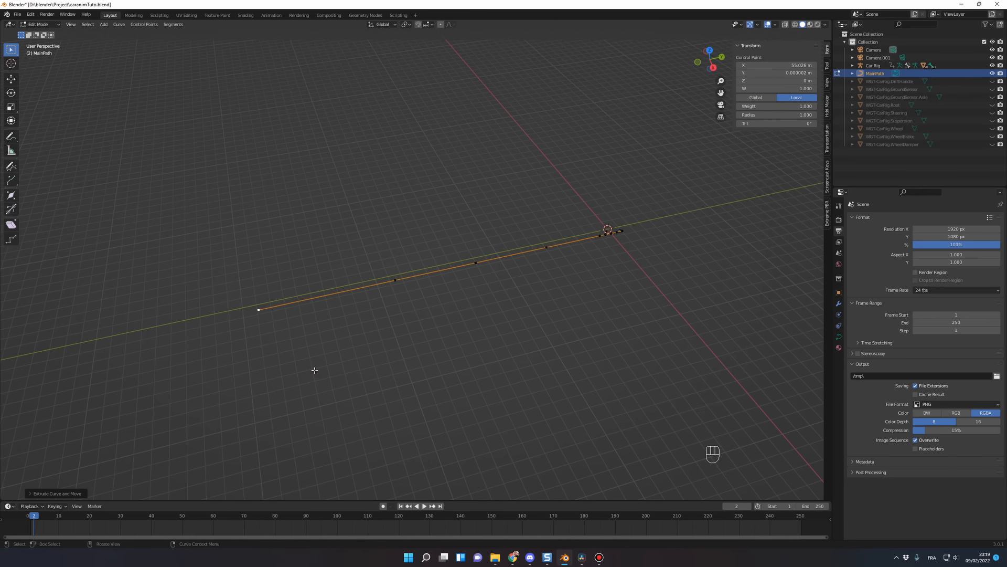
# Step: Extrude one more end control point along global Y to a local X of about 67.6 m, and return to Object Mode
pyautogui.press('e')
pyautogui.press('y')
pyautogui.click(215, 379)
pyautogui.press('Tab')
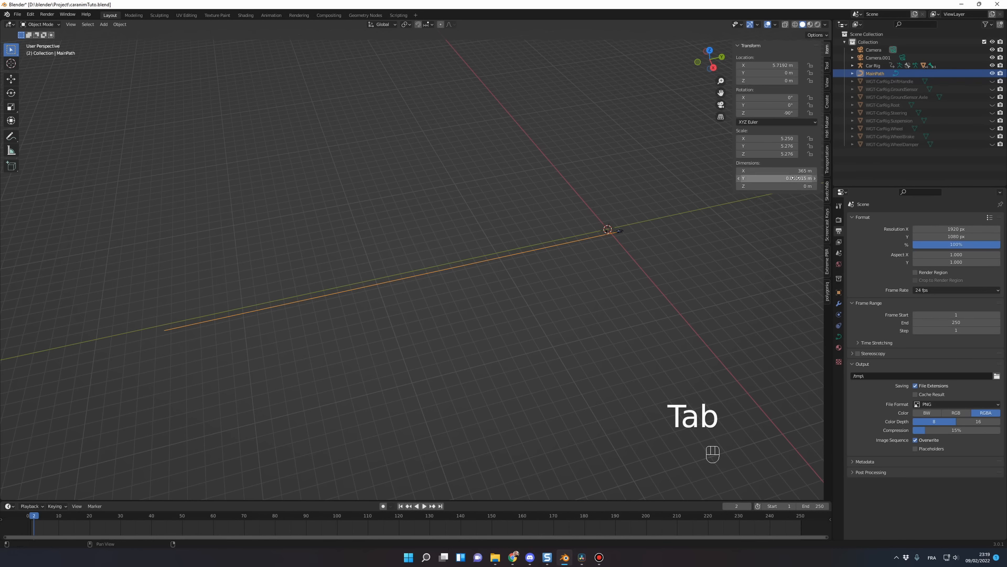
# Step: Scale MainPath uniformly by about 0.905 to an X dimension of 331 m
pyautogui.keyDown('shift'); pyautogui.moveTo(566, 317); pyautogui.dragTo(566, 302, button='middle'); pyautogui.keyUp('shift')
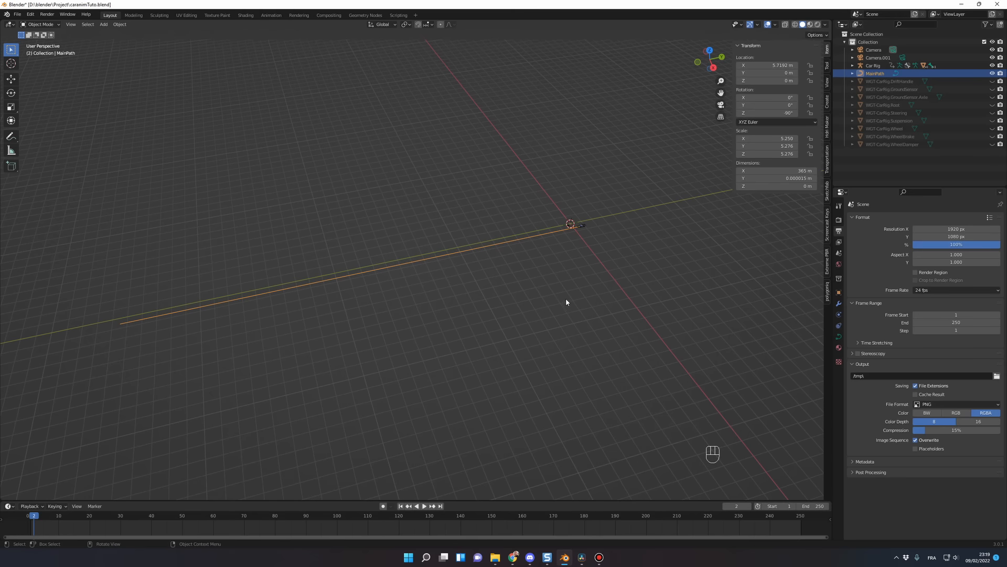
pyautogui.press('s')
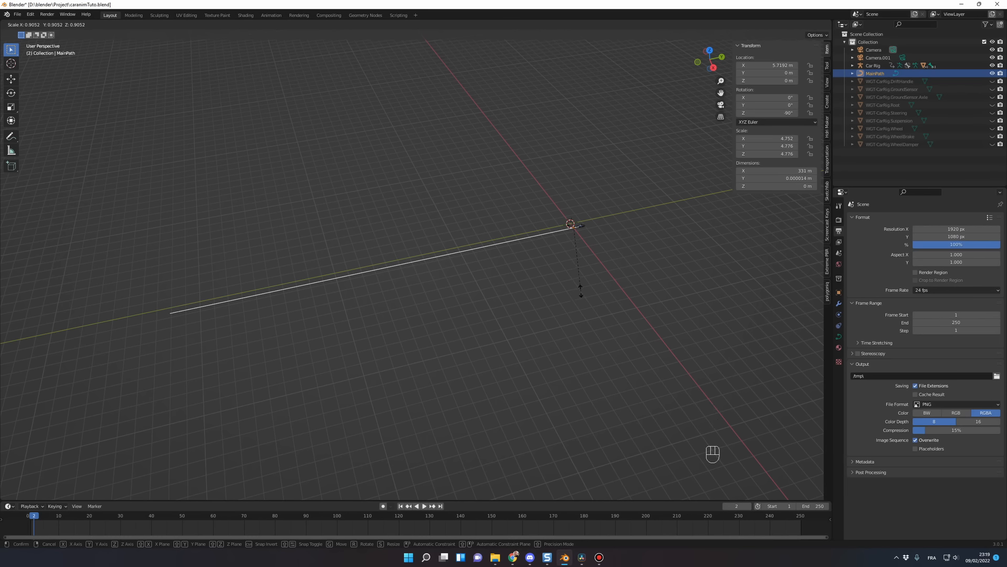
pyautogui.click(577, 294)
# Step: Preview the car's animation with MainPath in Edit Mode, stop playback, and return to Object Mode at frame 1
pyautogui.press('Tab')
pyautogui.press('space')
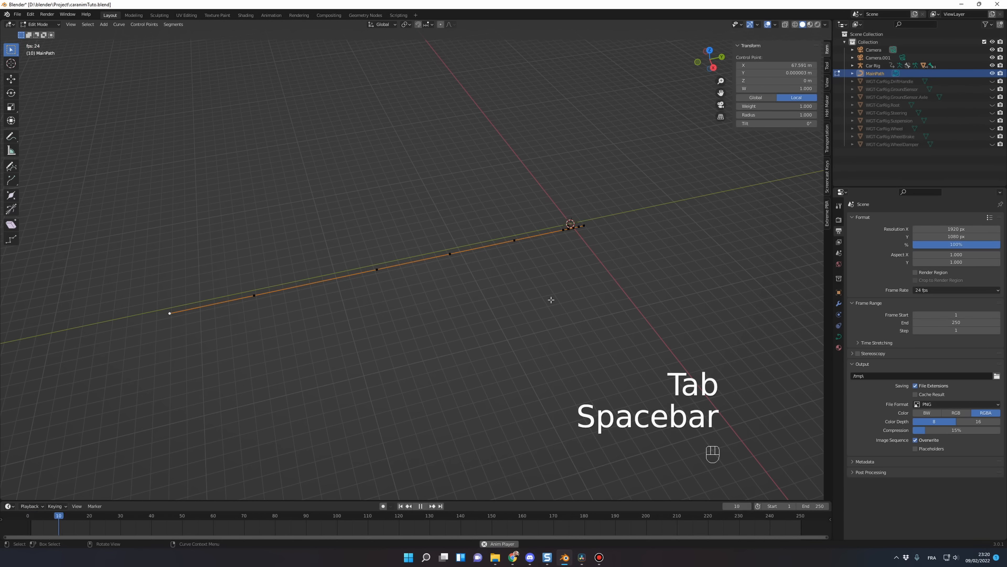
pyautogui.press('space')
pyautogui.press('Tab')
pyautogui.keyDown('shift'); pyautogui.moveTo(362, 386); pyautogui.dragTo(291, 454, button='middle'); pyautogui.keyUp('shift')
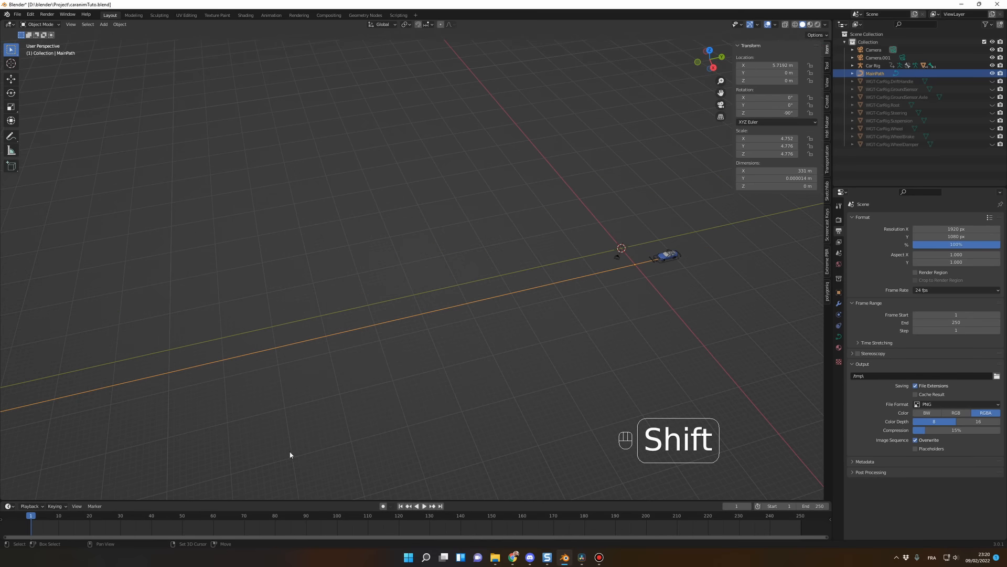
# Step: Enter Edit Mode on MainPath and try to move the control points at local X 1 m and -1 m along the global X axis
pyautogui.press('Tab')
pyautogui.click(615, 268)
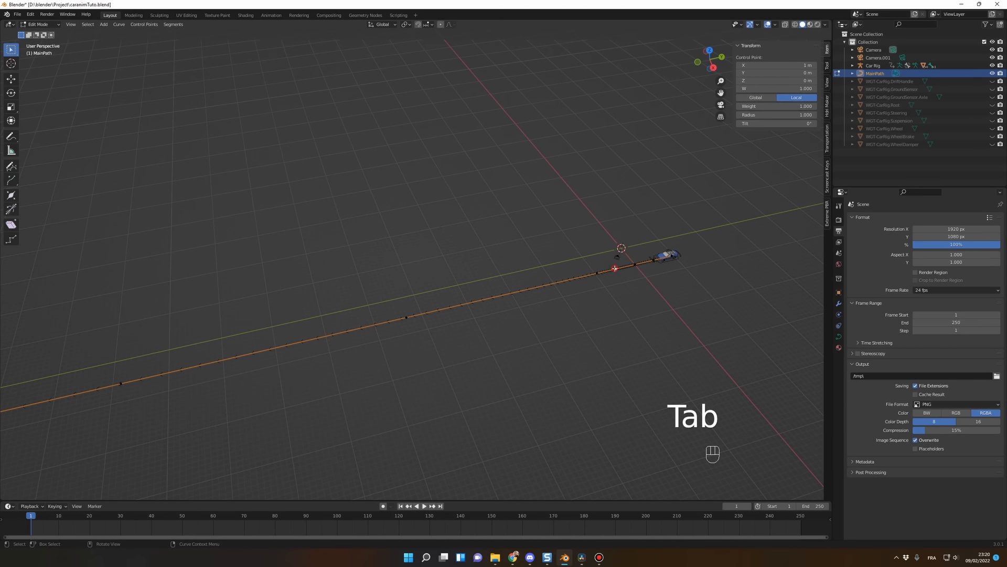
pyautogui.press('KP_Decimal')
pyautogui.scroll(-10, 644, 342)
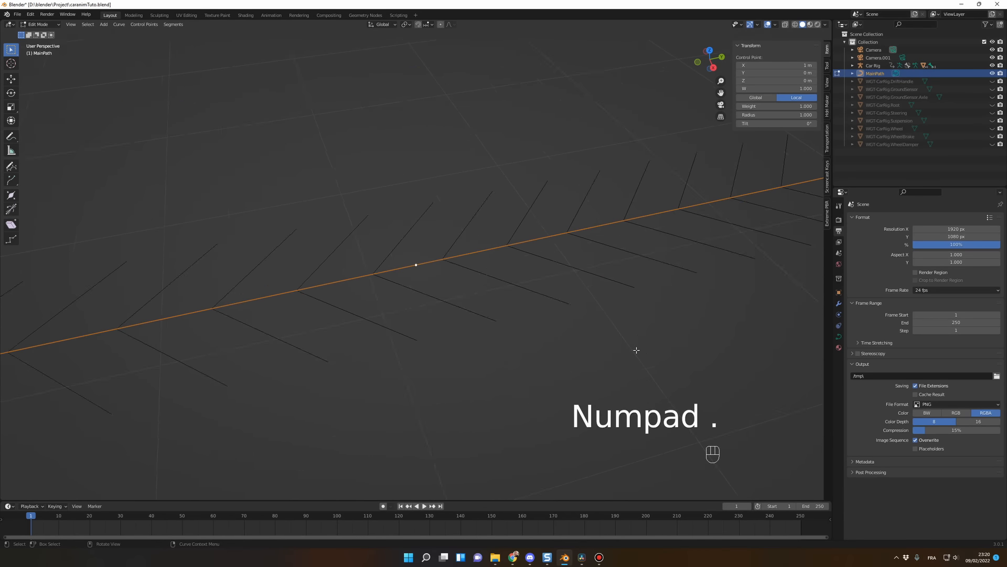
pyautogui.press('g')
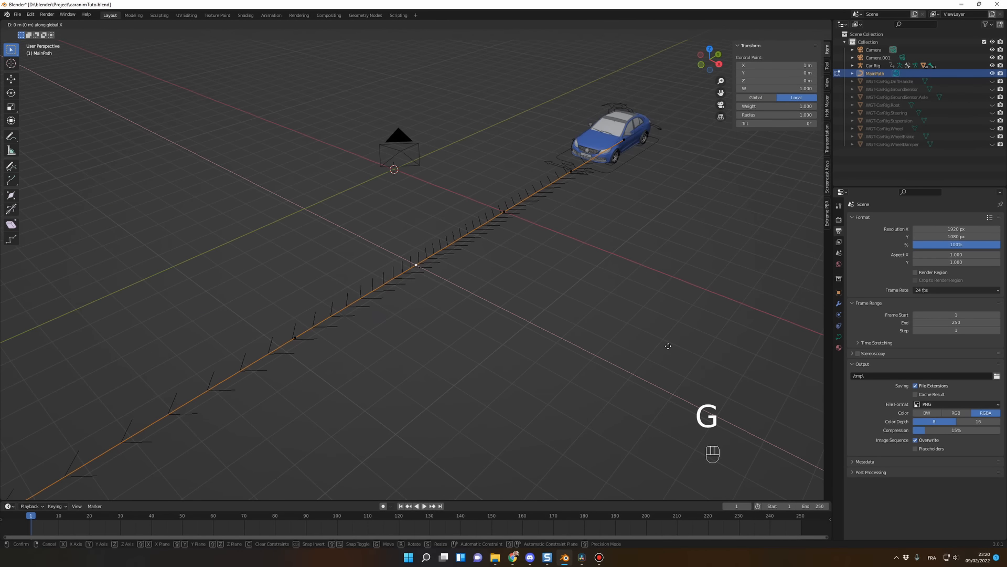
pyautogui.rightClick(20, 330)
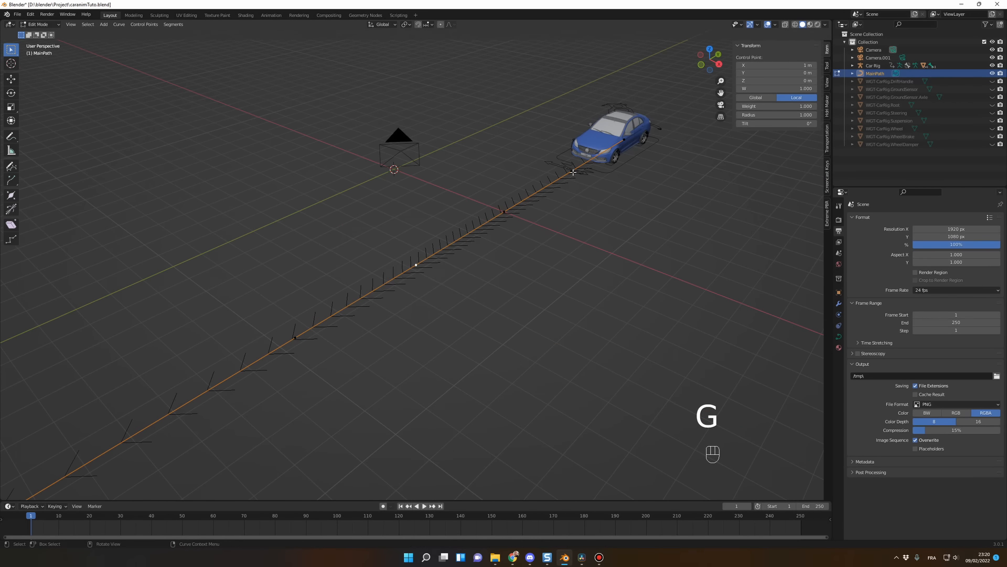
pyautogui.press('g')
pyautogui.press('x')
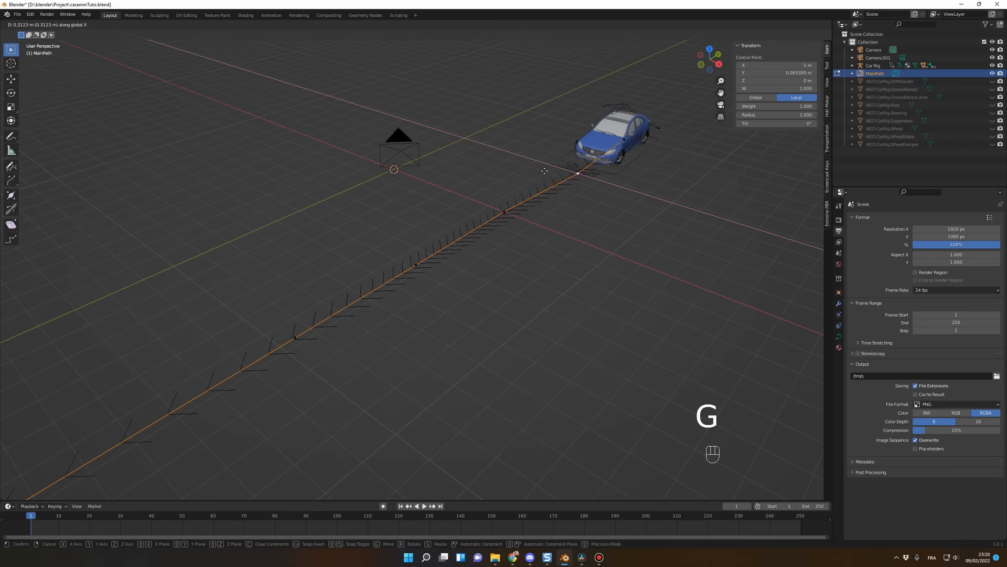
pyautogui.rightClick(631, 235)
# Step: Go to frame 9 and try to move the control point at local X 2 m by -6.88 m along the global X axis
pyautogui.scroll(-10, 535, 304)
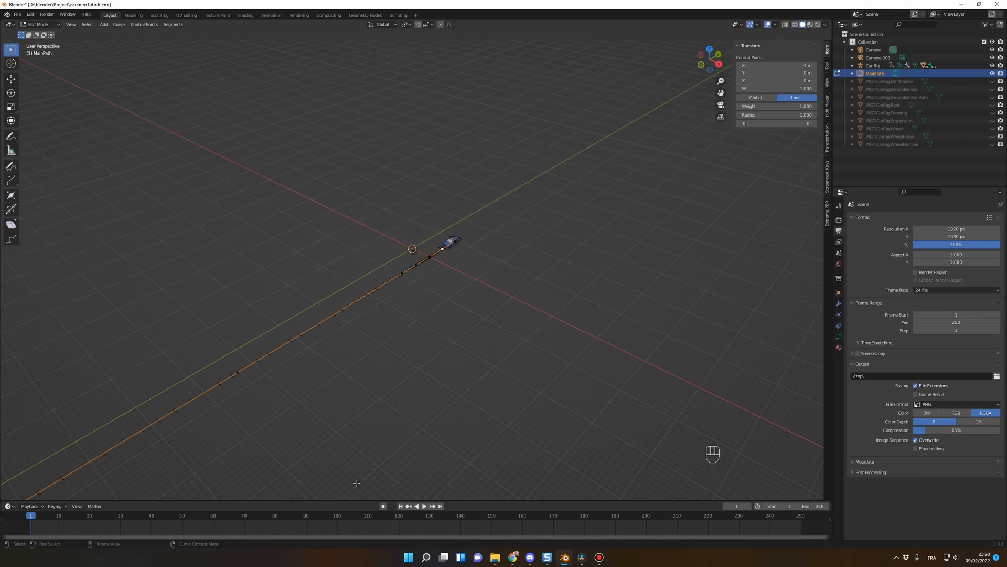
pyautogui.moveTo(42, 518); pyautogui.dragTo(55, 518)
pyautogui.scroll(5, 364, 300)
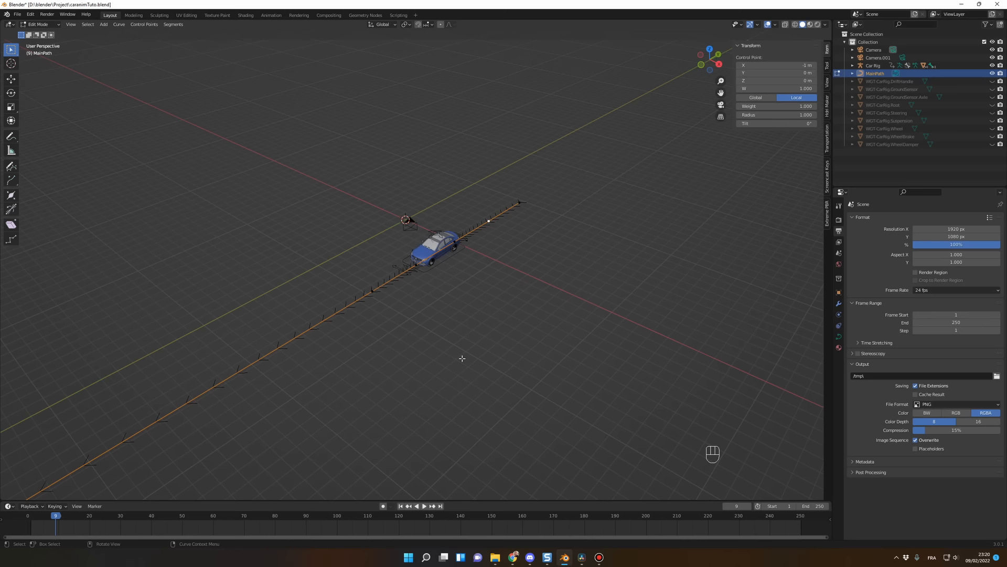
pyautogui.press('g')
pyautogui.press('x')
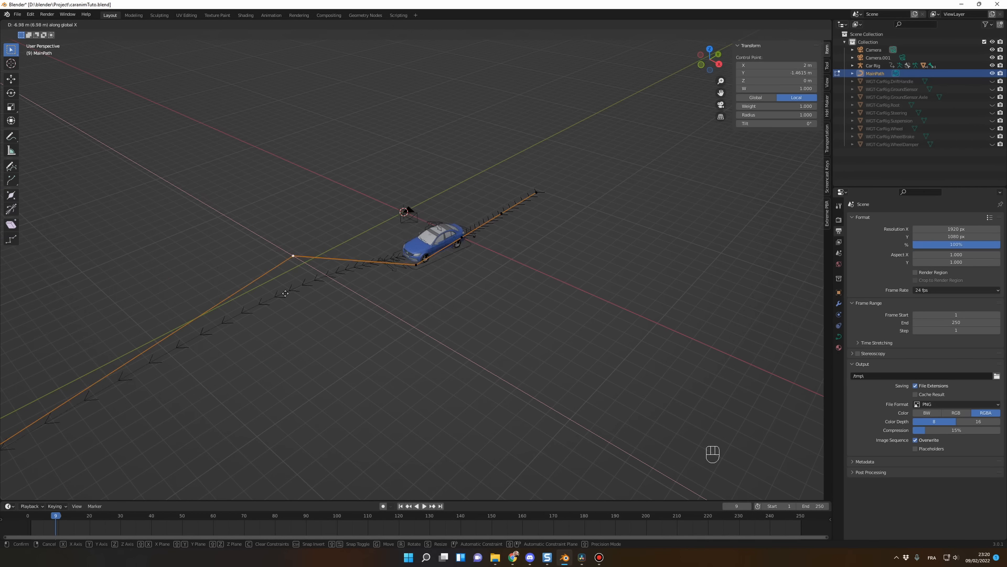
pyautogui.rightClick(285, 293)
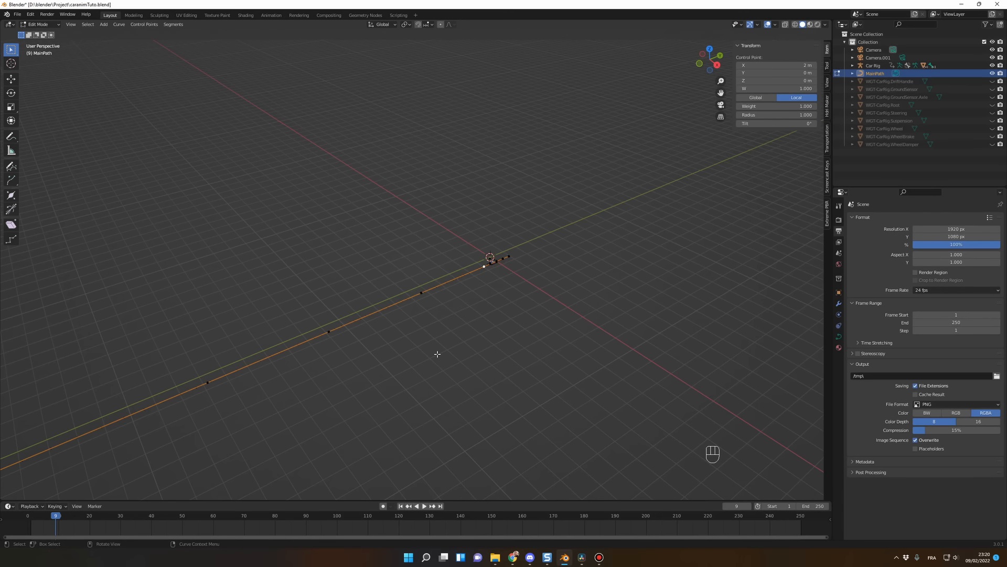
# Step: Examine the extended MainPath, leave Edit Mode, and play the animation up to frame 69 to watch the car travel along it
pyautogui.scroll(6, 438, 354)
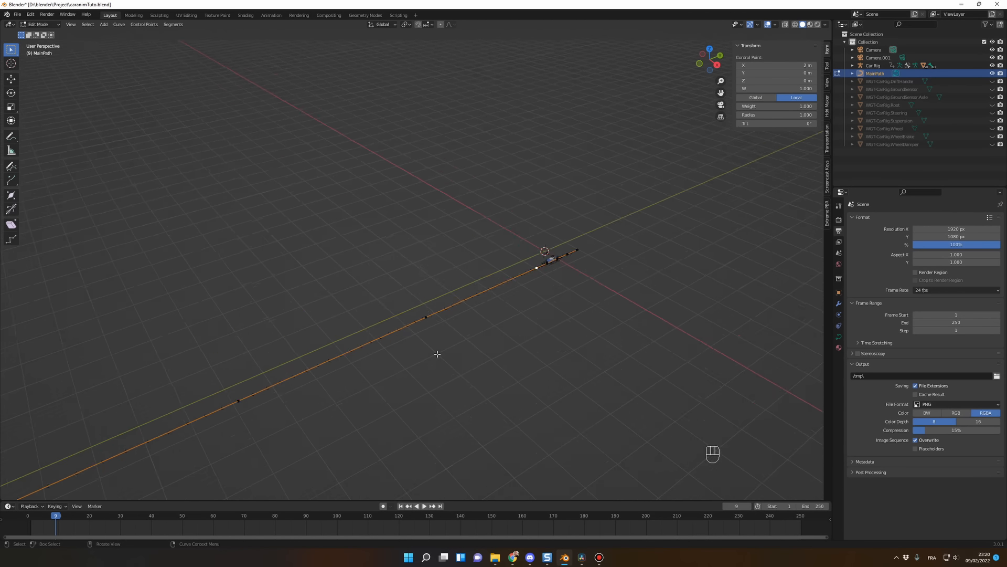
pyautogui.keyDown('shift'); pyautogui.moveTo(450, 360); pyautogui.dragTo(313, 320, button='middle'); pyautogui.keyUp('shift')
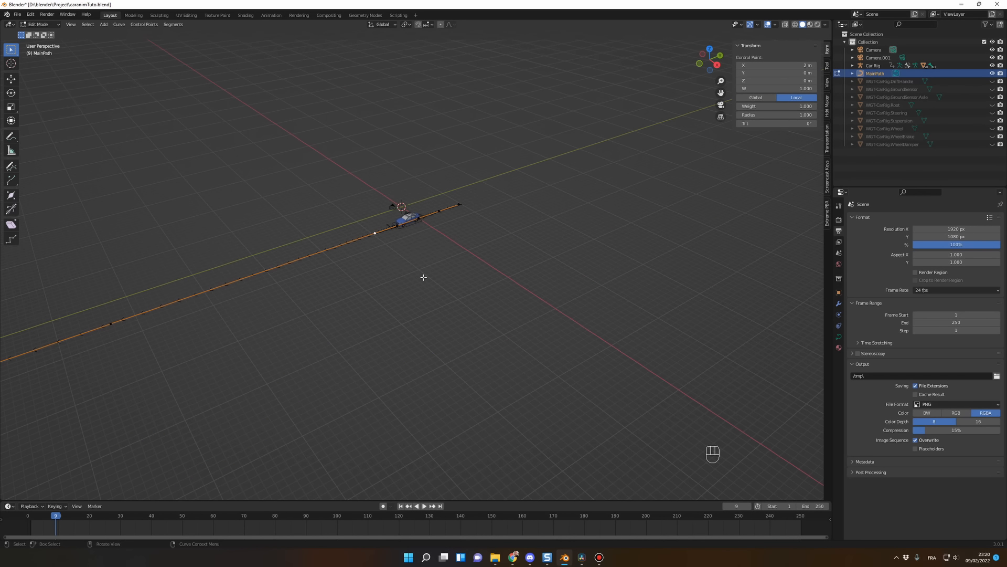
pyautogui.scroll(-3, 356, 303)
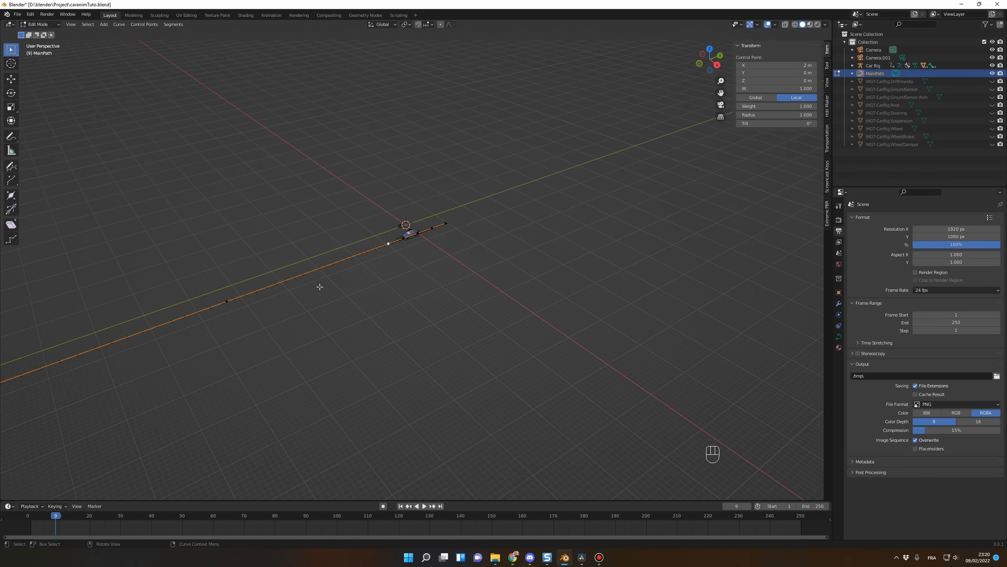
pyautogui.keyDown('shift'); pyautogui.moveTo(477, 308); pyautogui.dragTo(659, 218, button='middle'); pyautogui.keyUp('shift')
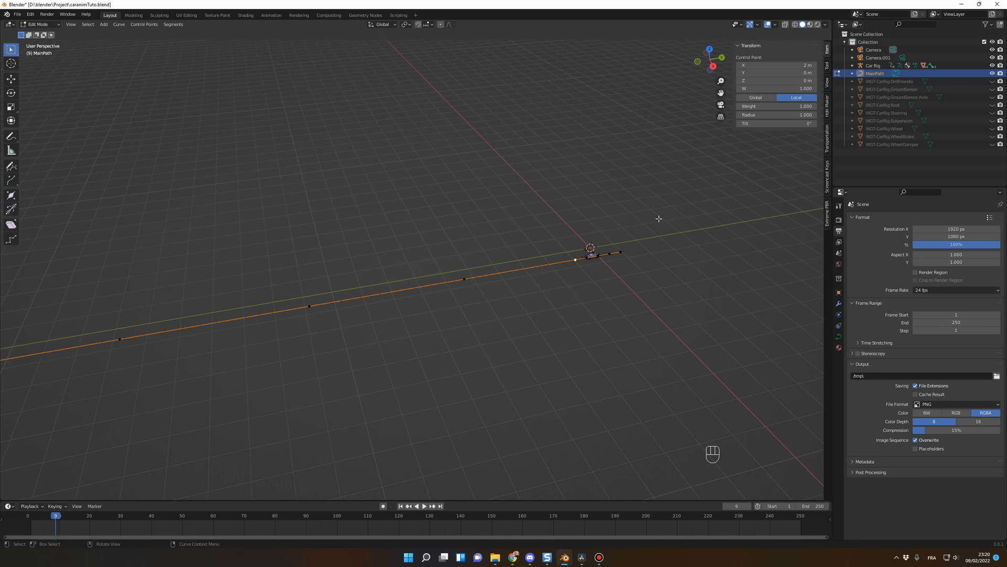
pyautogui.scroll(-3, 349, 275)
pyautogui.keyDown('shift'); pyautogui.moveTo(459, 287); pyautogui.dragTo(633, 256, button='middle'); pyautogui.keyUp('shift')
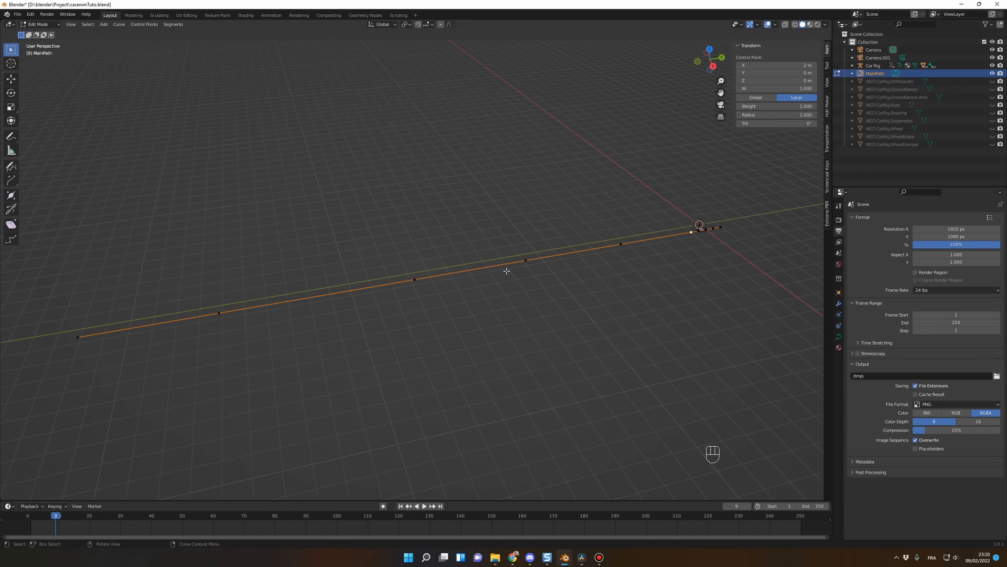
pyautogui.moveTo(587, 296); pyautogui.dragTo(440, 264, button='middle')
pyautogui.press('Tab')
pyautogui.press('Tab')
pyautogui.press('Tab')
pyautogui.press('space')
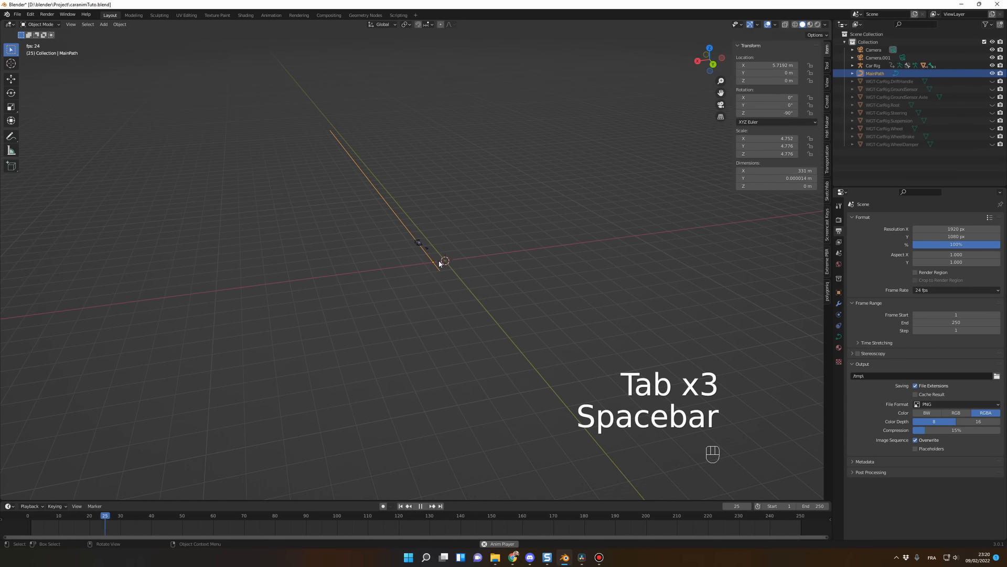
pyautogui.press('space')
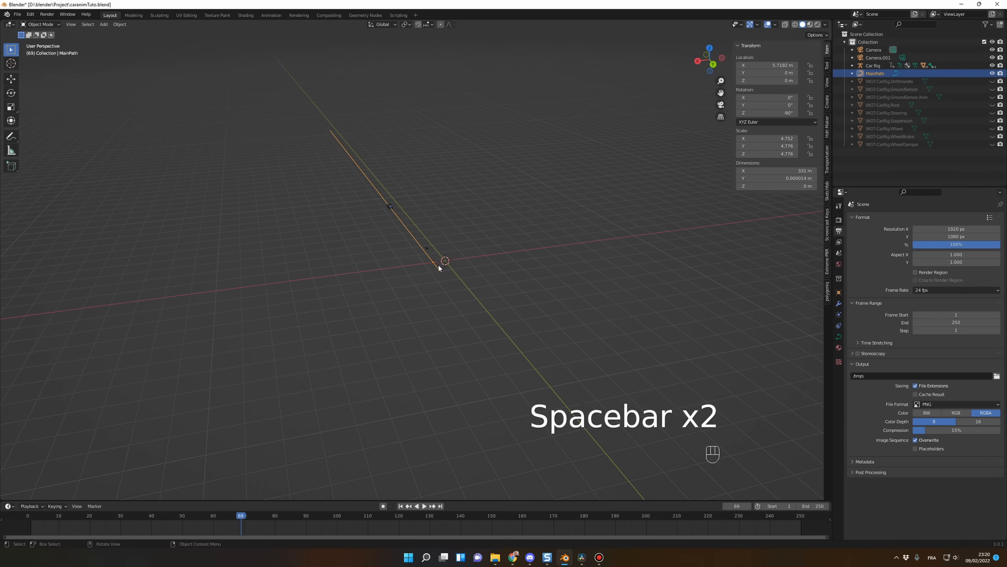
# Step: Enter Edit Mode on MainPath again and set the animation back to frame 1
pyautogui.moveTo(439, 264); pyautogui.dragTo(499, 282, button='middle')
pyautogui.press('Tab')
pyautogui.scroll(9, 499, 279)
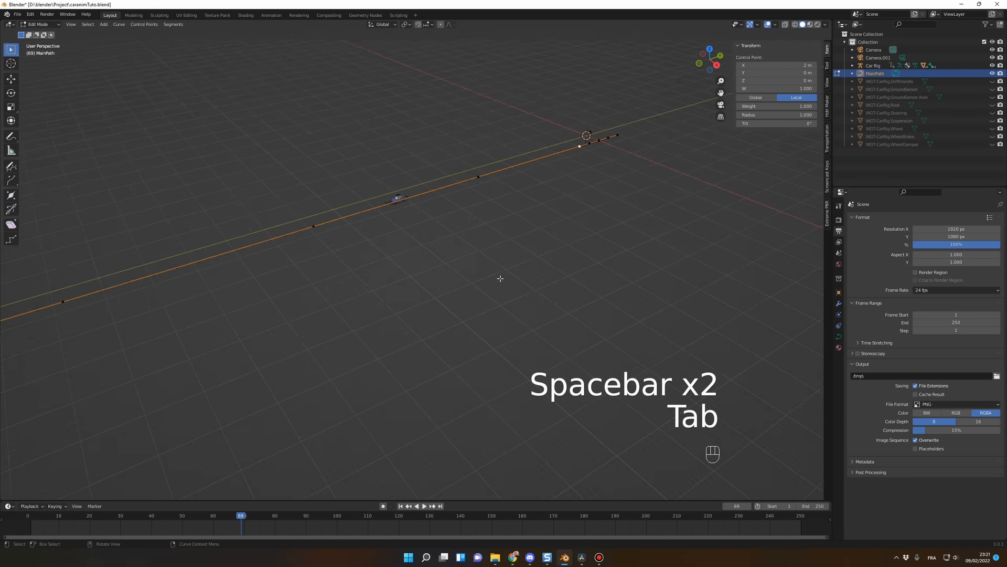
pyautogui.moveTo(76, 515); pyautogui.dragTo(54, 516)
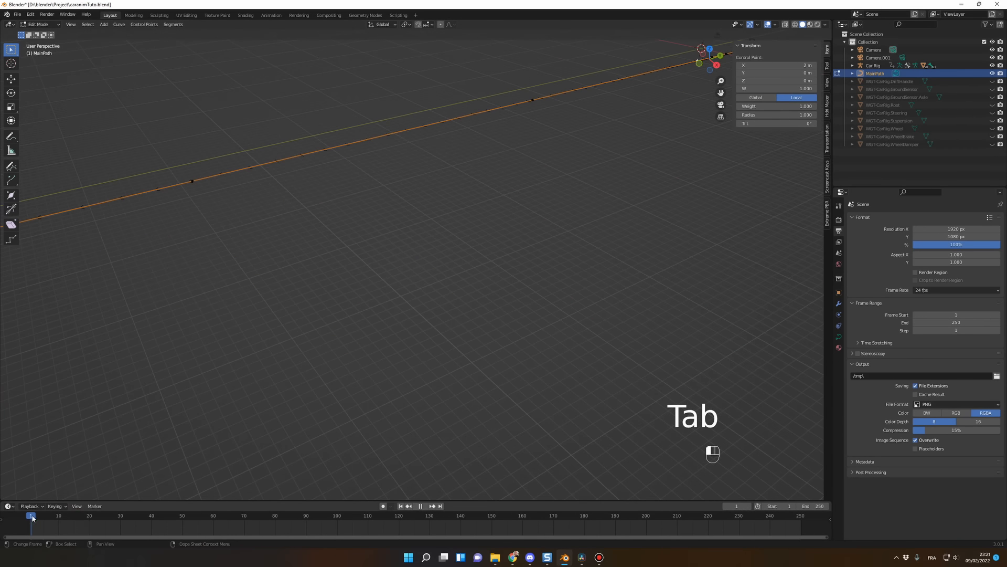
pyautogui.scroll(-9, 499, 294)
pyautogui.moveTo(499, 295); pyautogui.dragTo(479, 317, button='middle')
pyautogui.scroll(1, 478, 318)
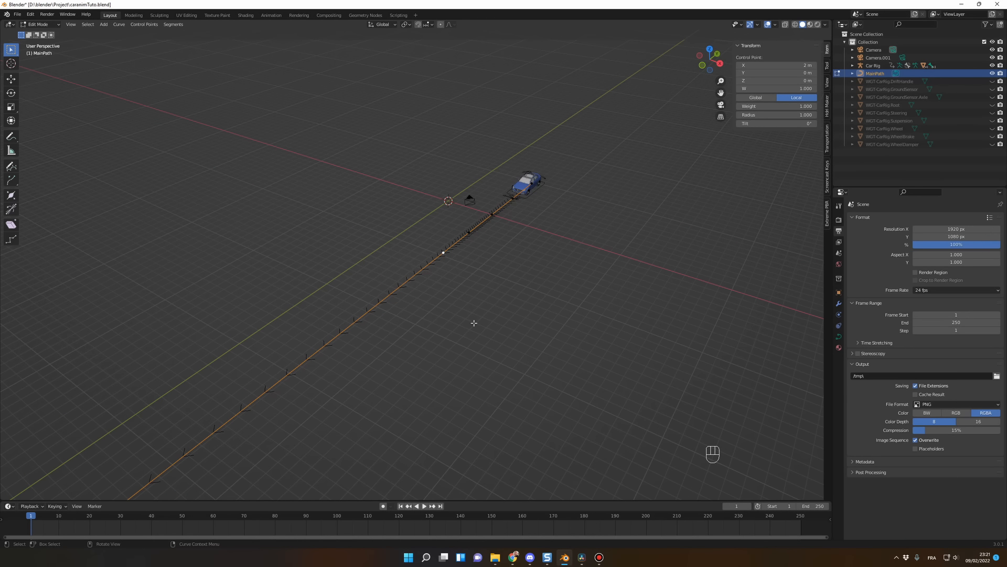
# Step: Try moving the control point at local X 2 m along global X to a local Y of about 0.94 m, play to frame 26, and undo it
pyautogui.press('g')
pyautogui.middleClick(473, 323)
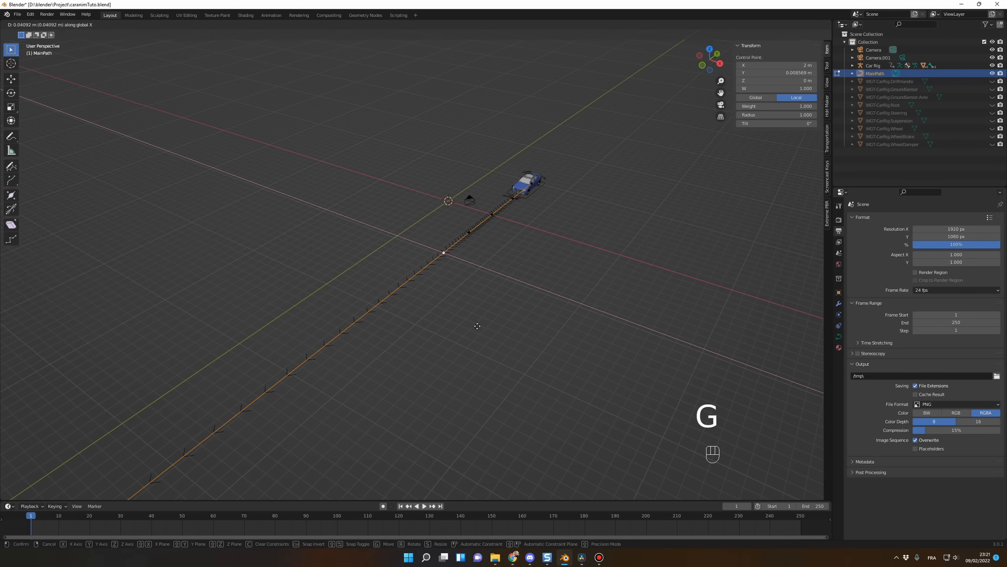
pyautogui.click(508, 351)
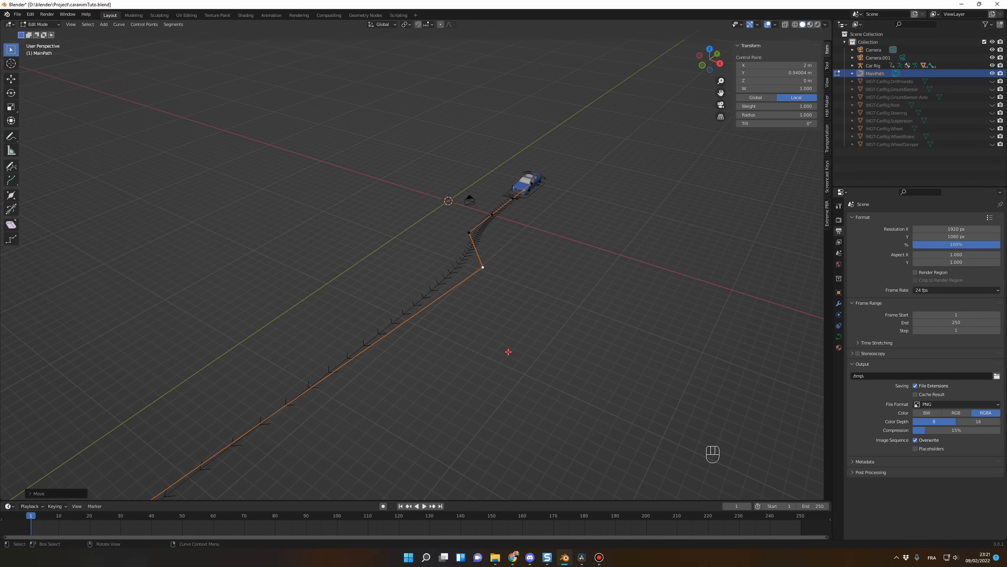
pyautogui.press('space')
pyautogui.press('space')
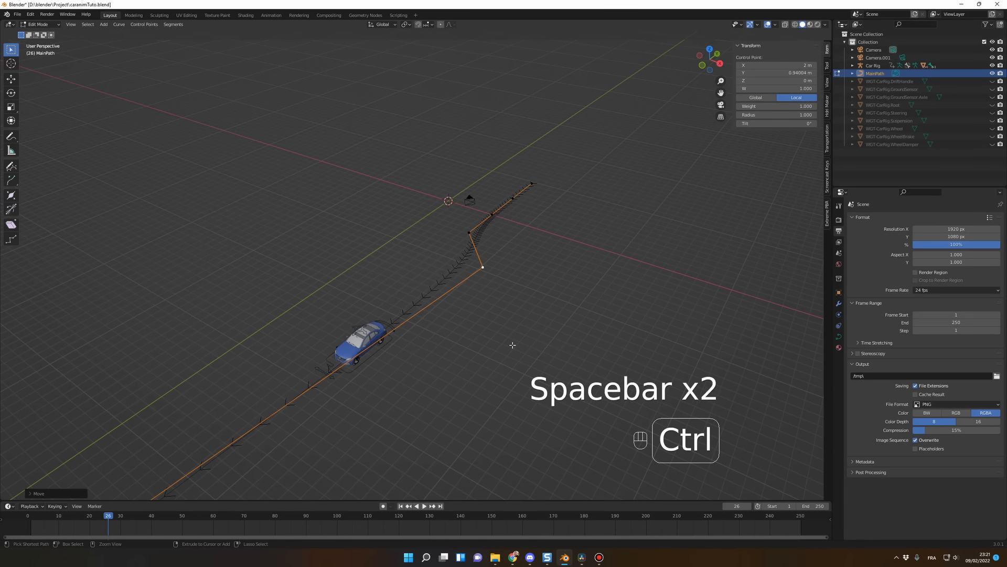
pyautogui.hotkey('ctrl', 'z')
# Step: Move the selected control point along global Y to local X about 5.3 m and along global X to local Y about 0.75 m, and rewind to frame 1
pyautogui.scroll(-2, 467, 333)
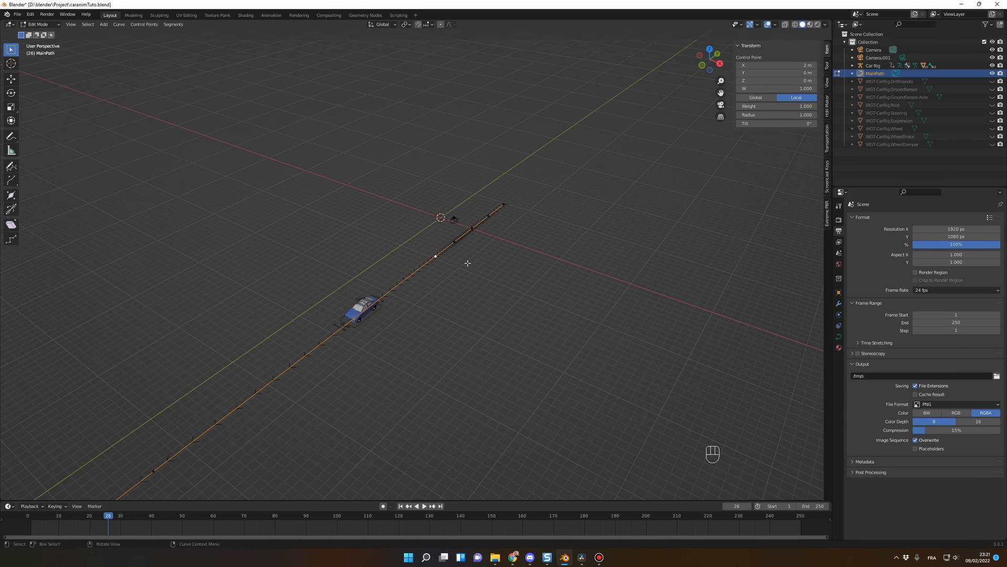
pyautogui.press('g')
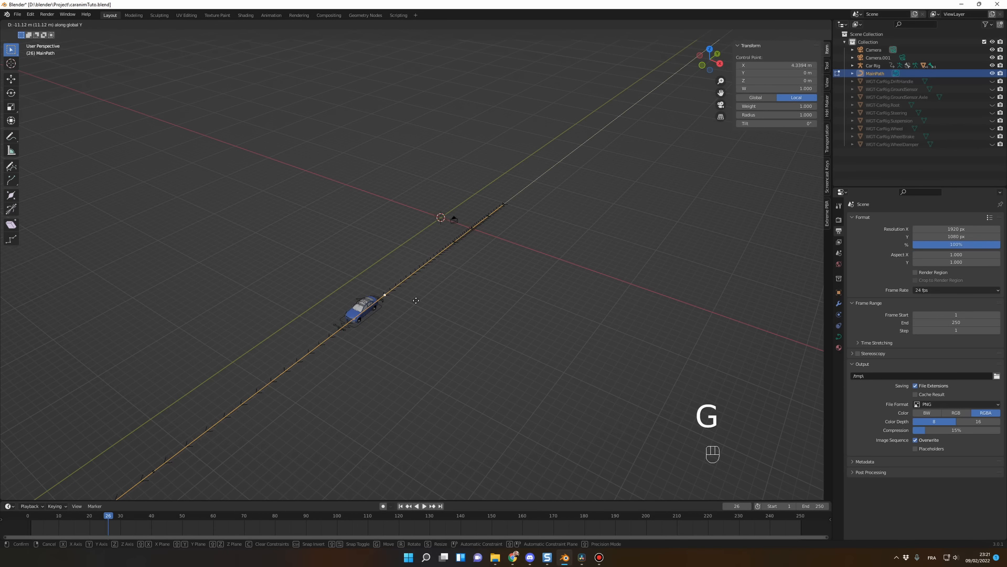
pyautogui.click(393, 320)
pyautogui.press('g')
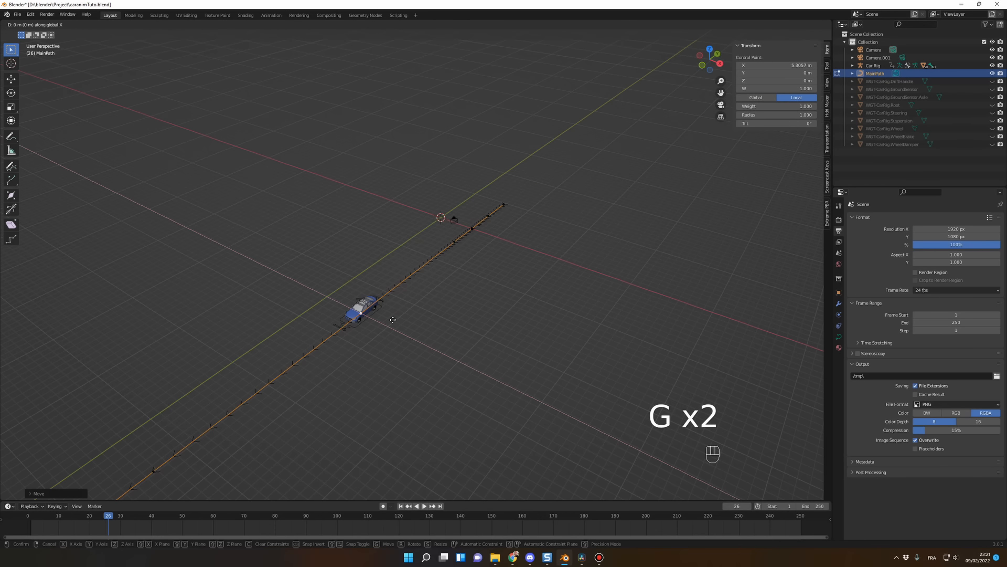
pyautogui.click(411, 339)
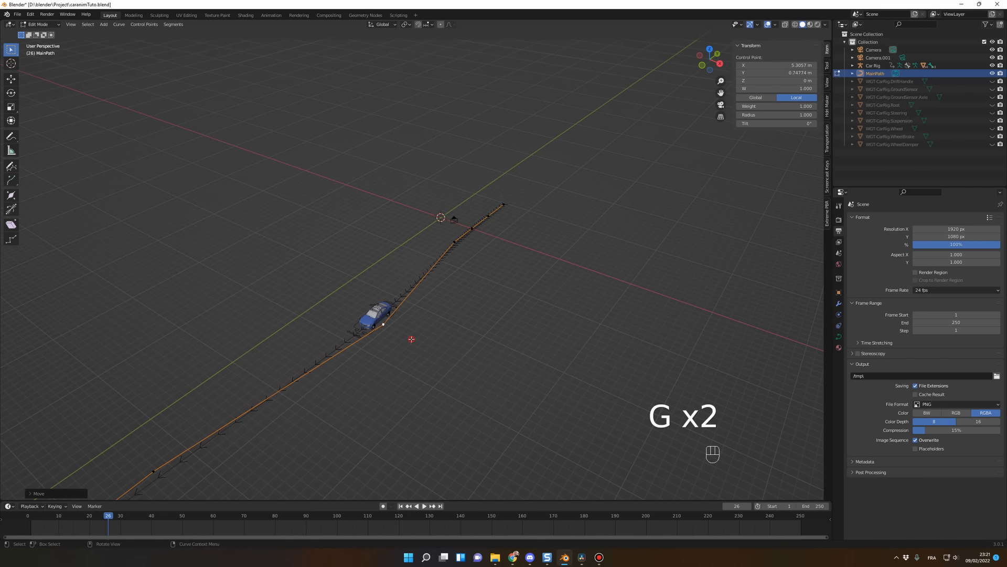
pyautogui.moveTo(67, 519); pyautogui.dragTo(30, 520)
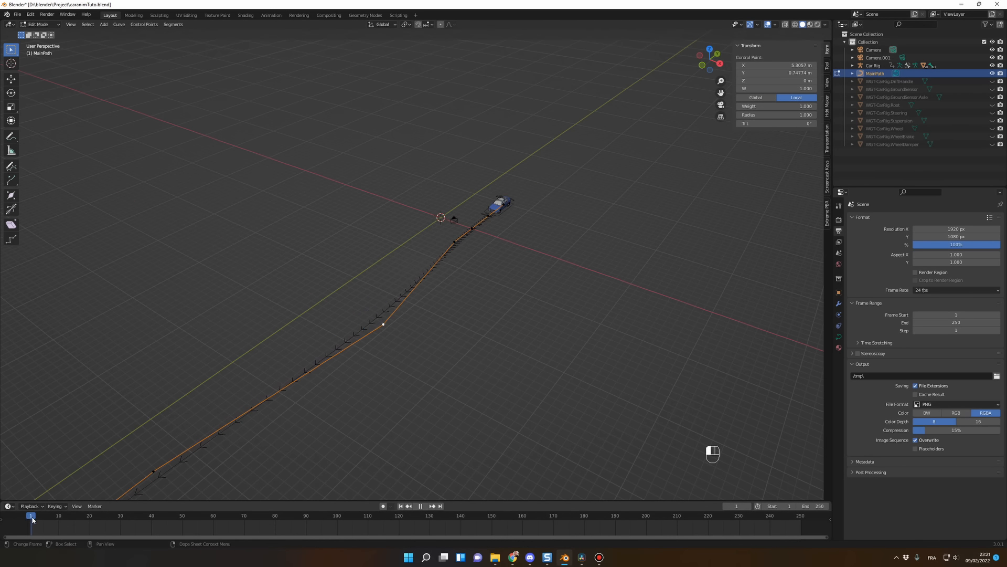
# Step: Play the animation twice from frame 1, stopping at frame 38, to watch the car take the first bend
pyautogui.press('space')
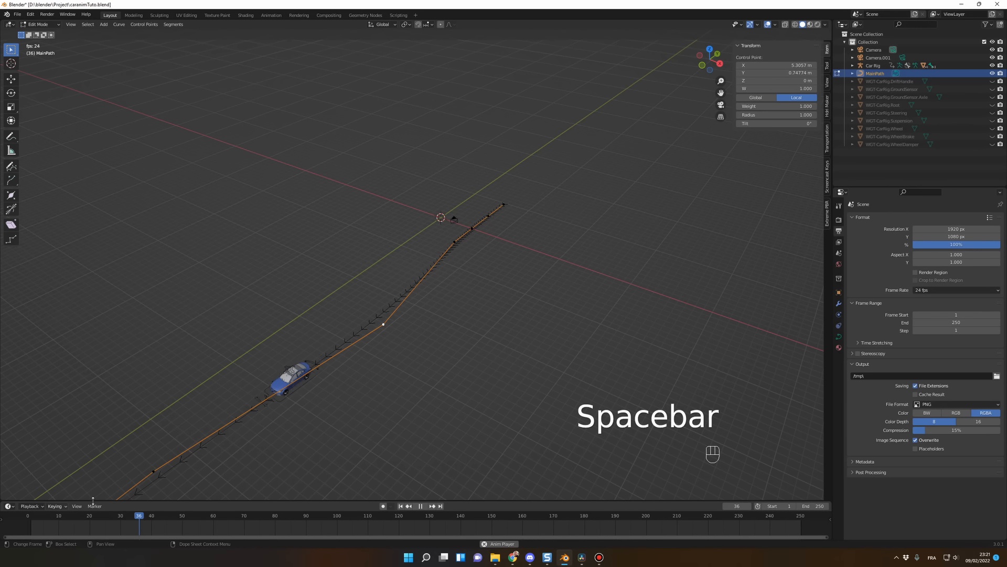
pyautogui.press('space')
pyautogui.click(81, 518)
pyautogui.moveTo(82, 517); pyautogui.dragTo(31, 516)
pyautogui.press('space')
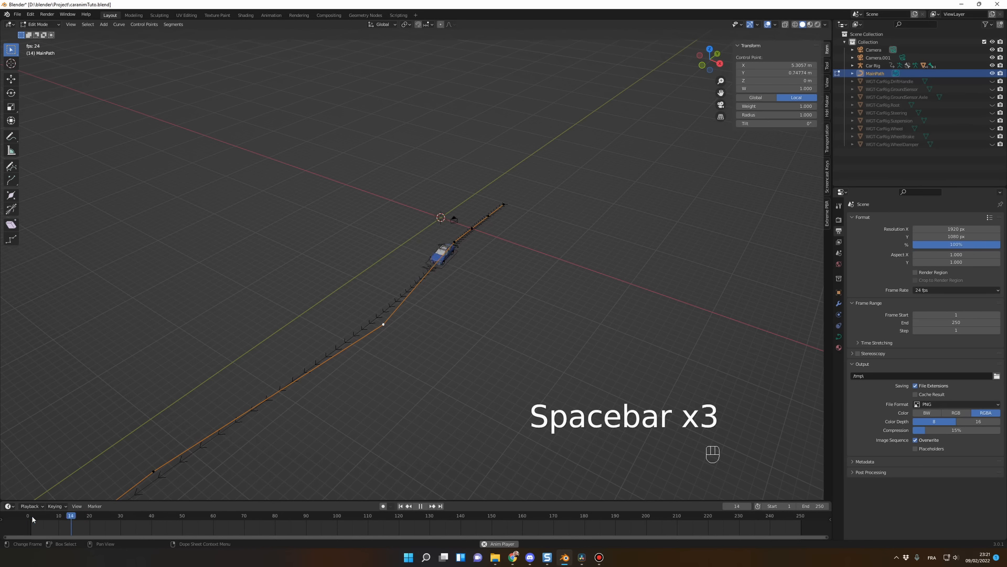
pyautogui.press('space')
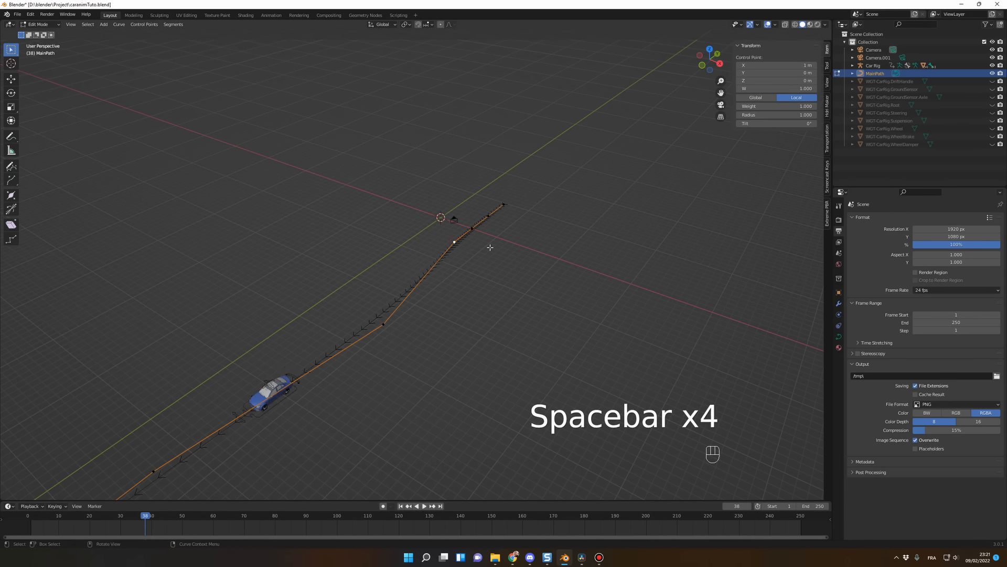
# Step: Move the control point at local X 1 m along global X to local Y about 0.14 m, and play from frame 1 to 39
pyautogui.press('g')
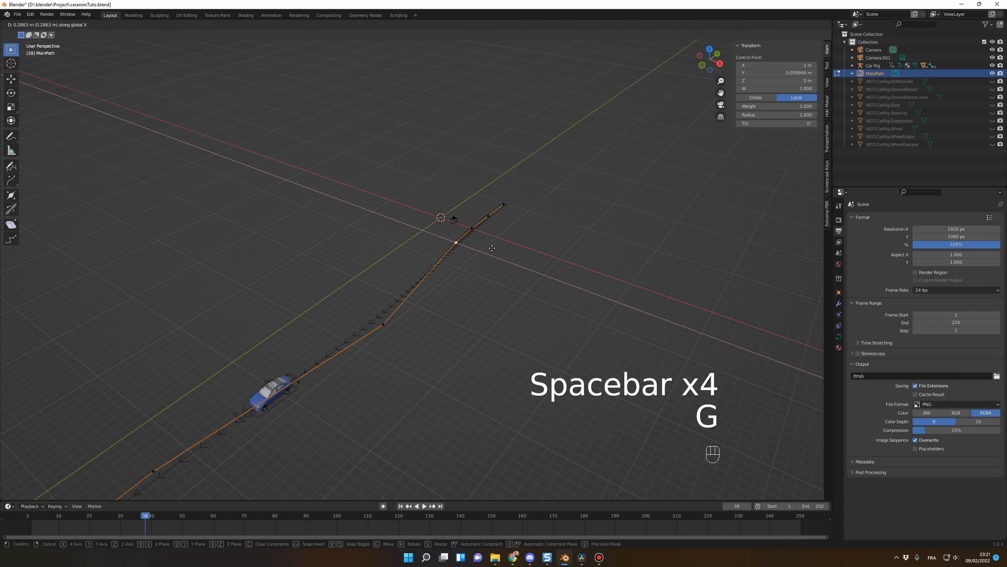
pyautogui.click(483, 280)
pyautogui.moveTo(126, 518); pyautogui.dragTo(31, 518)
pyautogui.press('space')
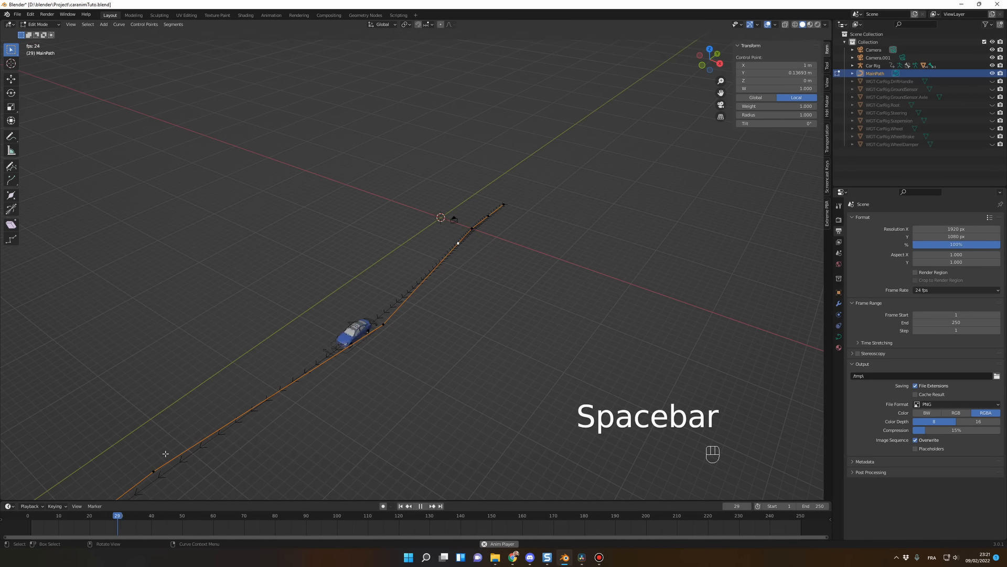
pyautogui.press('space')
# Step: Move the control point at local X 11.2 m in the negative direction along global X
pyautogui.scroll(-3, 301, 439)
pyautogui.keyDown('shift'); pyautogui.moveTo(305, 439); pyautogui.dragTo(495, 333, button='middle'); pyautogui.keyUp('shift')
pyautogui.press('g')
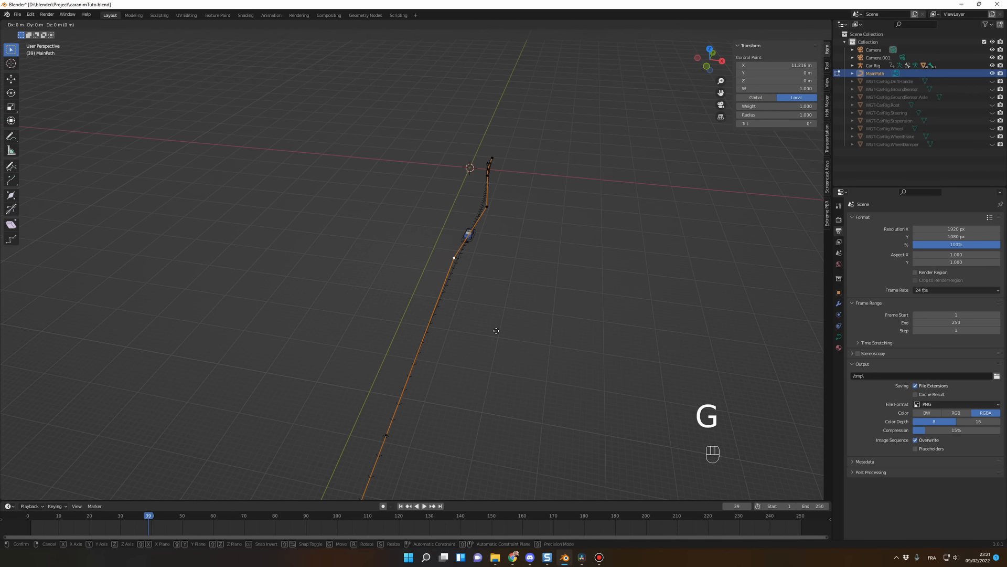
pyautogui.press('x')
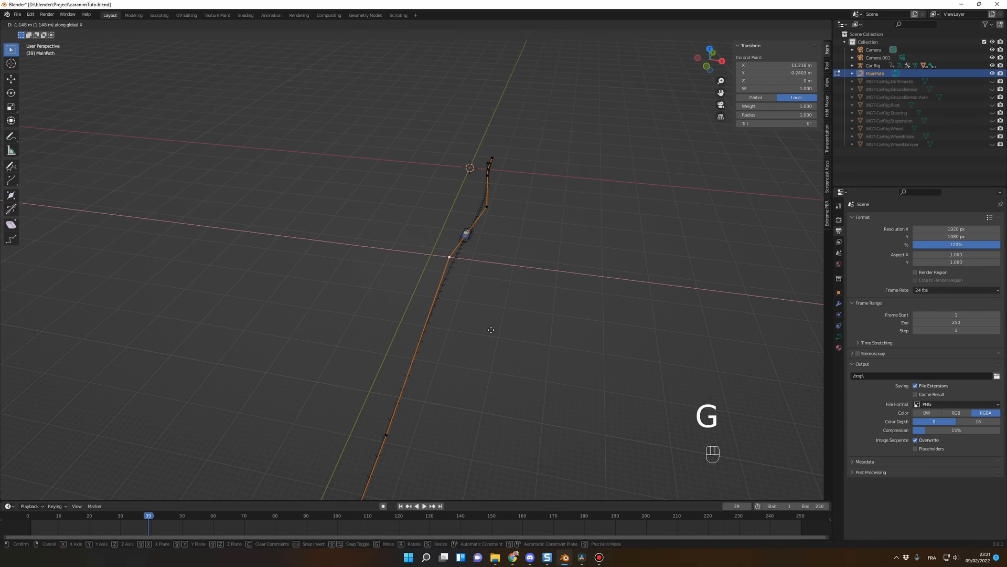
pyautogui.click(486, 332)
# Step: Move the control point at local X 22.8 m along global X to local Y about 1.57 m
pyautogui.scroll(-2, 488, 374)
pyautogui.click(402, 360)
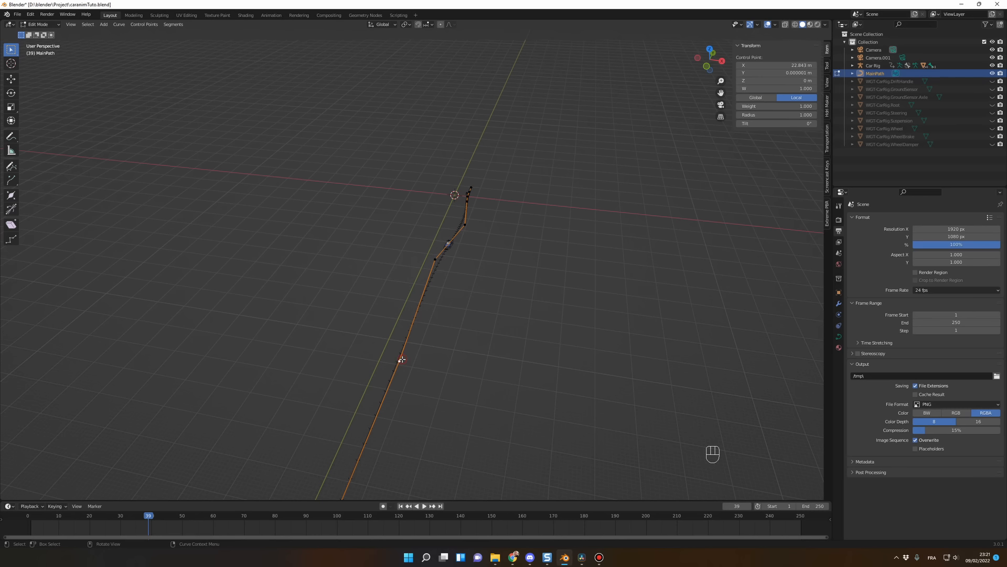
pyautogui.press('g')
pyautogui.press('x')
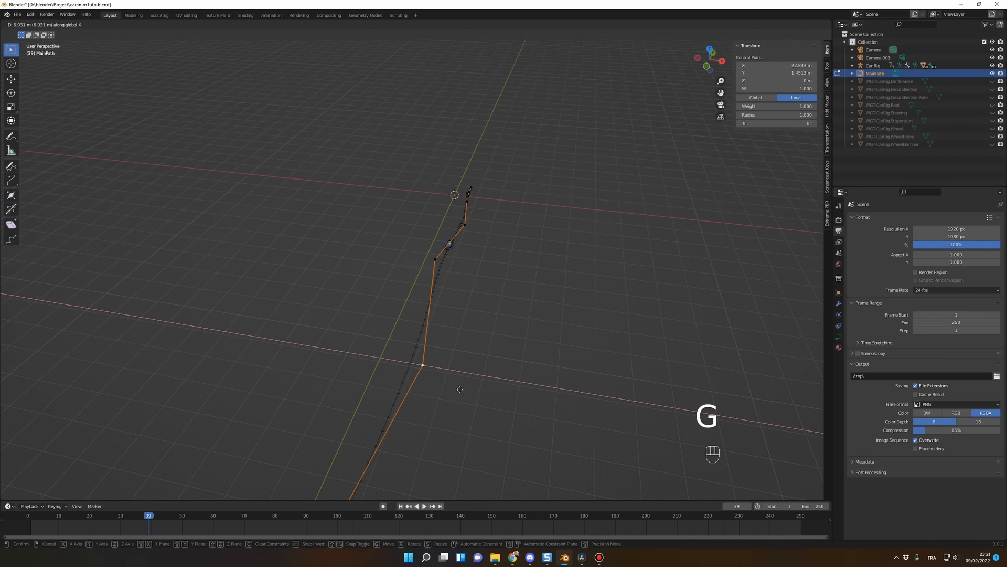
pyautogui.click(458, 384)
# Step: Play the animation to frame 151 and move the control point between the two bends to local X about 14.6 m and Y about -0.46 m
pyautogui.moveTo(458, 385); pyautogui.dragTo(542, 339, button='middle')
pyautogui.press('space')
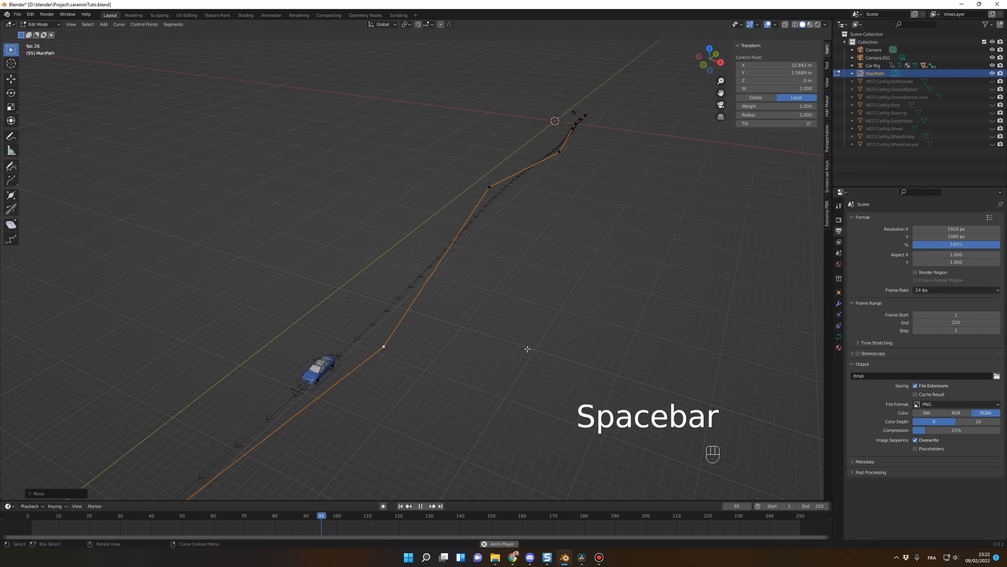
pyautogui.moveTo(527, 348); pyautogui.dragTo(481, 376, button='middle')
pyautogui.scroll(-1, 480, 376)
pyautogui.scroll(3, 481, 376)
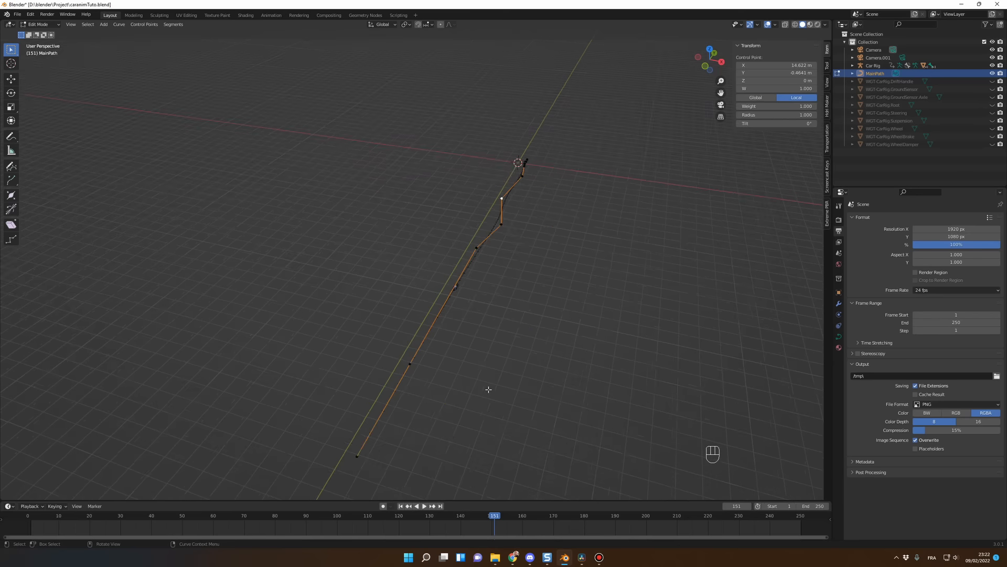
pyautogui.keyDown('shift'); pyautogui.moveTo(446, 433); pyautogui.dragTo(340, 408, button='middle'); pyautogui.keyUp('shift')
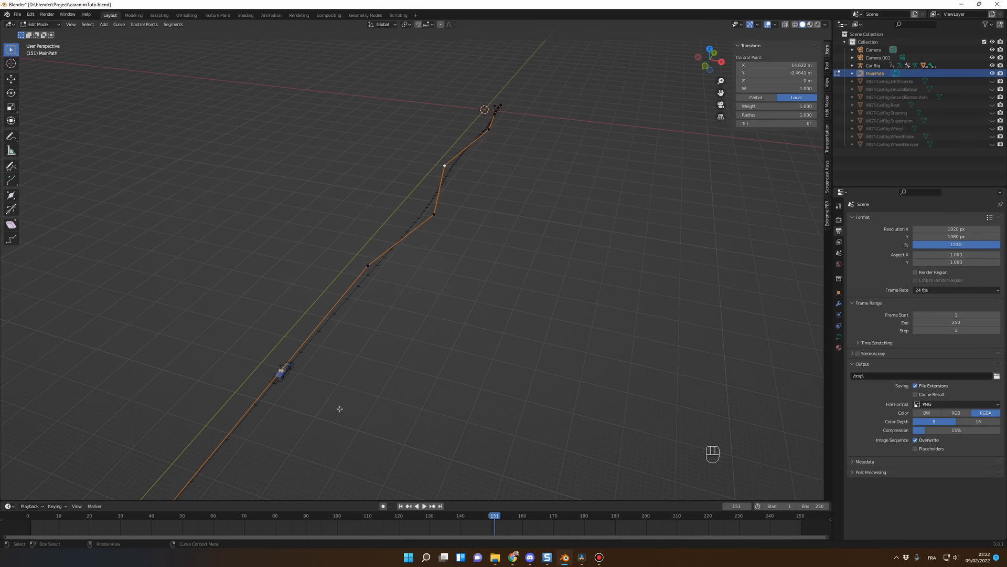
# Step: Replay the animation from near the start to frame 127 and check how the car follows the bends
pyautogui.moveTo(504, 263); pyautogui.dragTo(366, 246, button='middle')
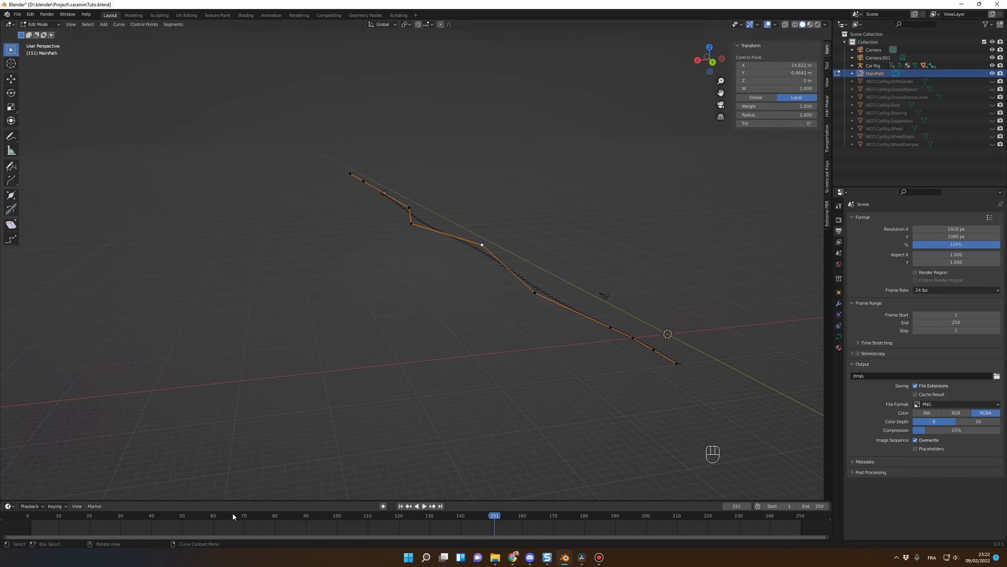
pyautogui.click(50, 513)
pyautogui.press('space')
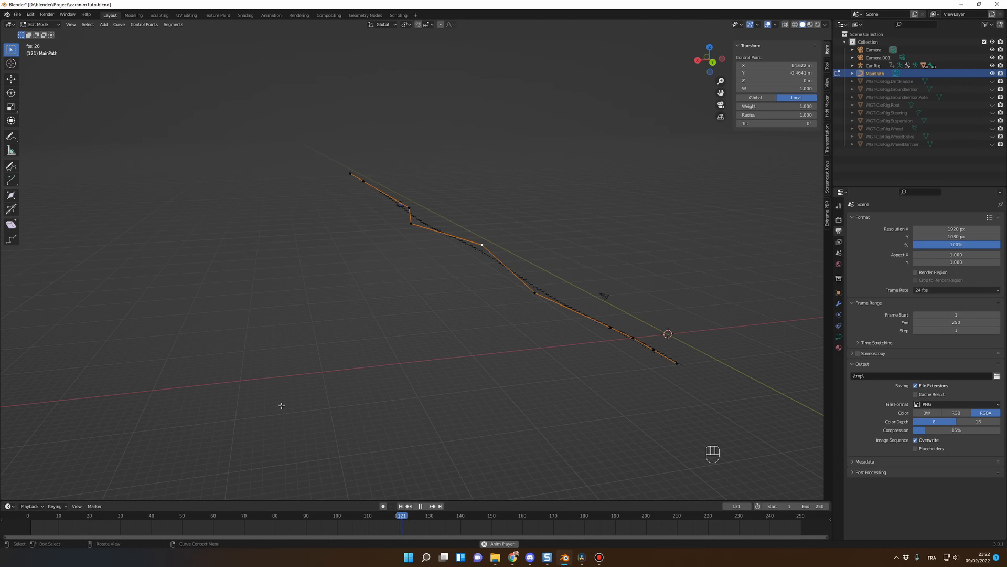
pyautogui.press('space')
pyautogui.moveTo(337, 383); pyautogui.dragTo(468, 381, button='middle')
pyautogui.moveTo(332, 360); pyautogui.dragTo(431, 305, button='middle')
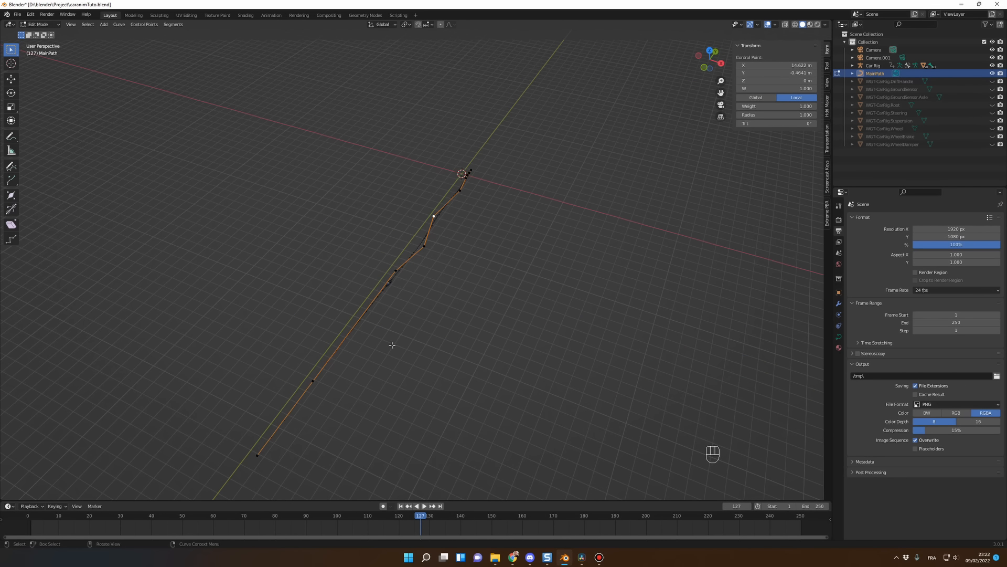
pyautogui.moveTo(352, 368); pyautogui.dragTo(353, 314, button='middle')
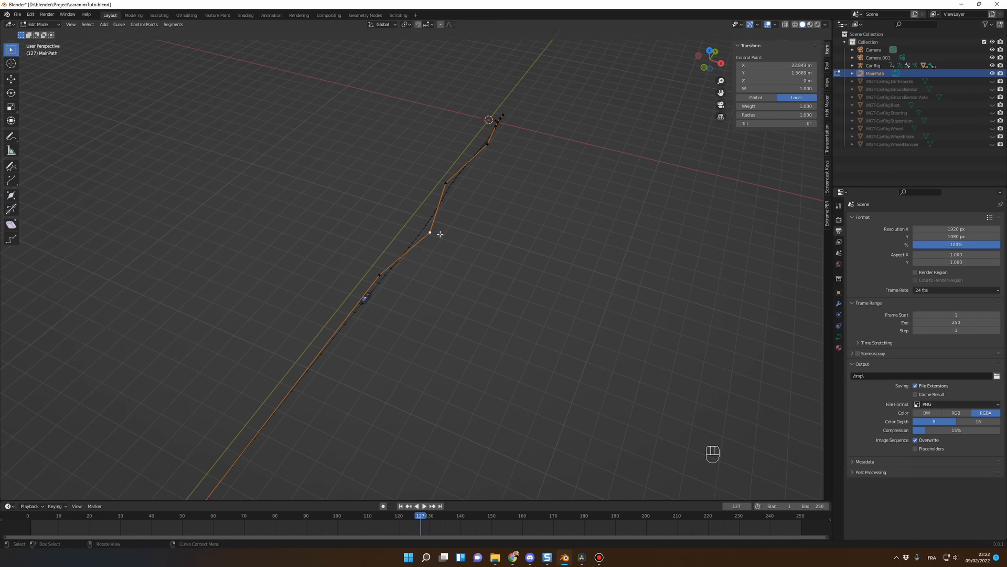
pyautogui.press('g')
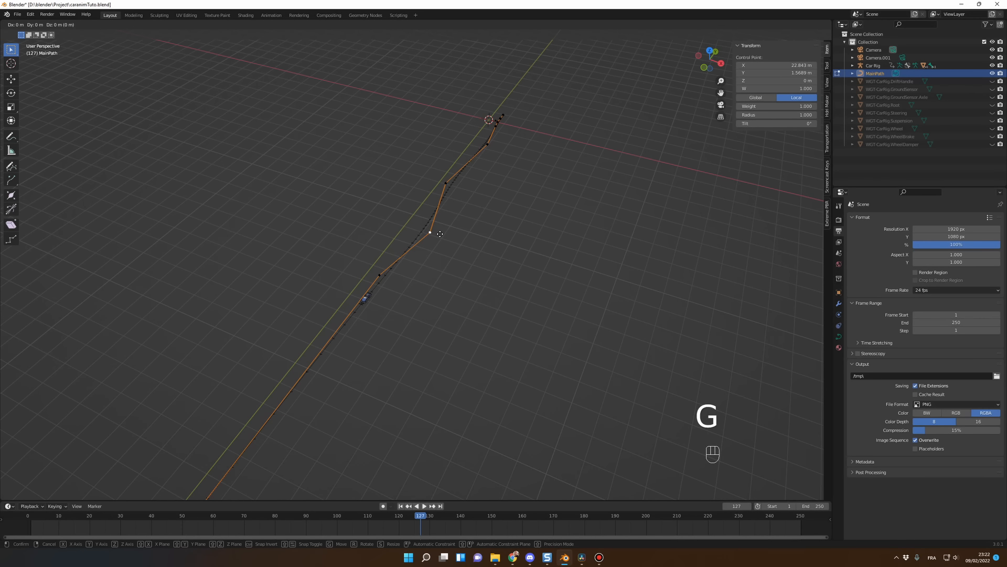
pyautogui.press('x')
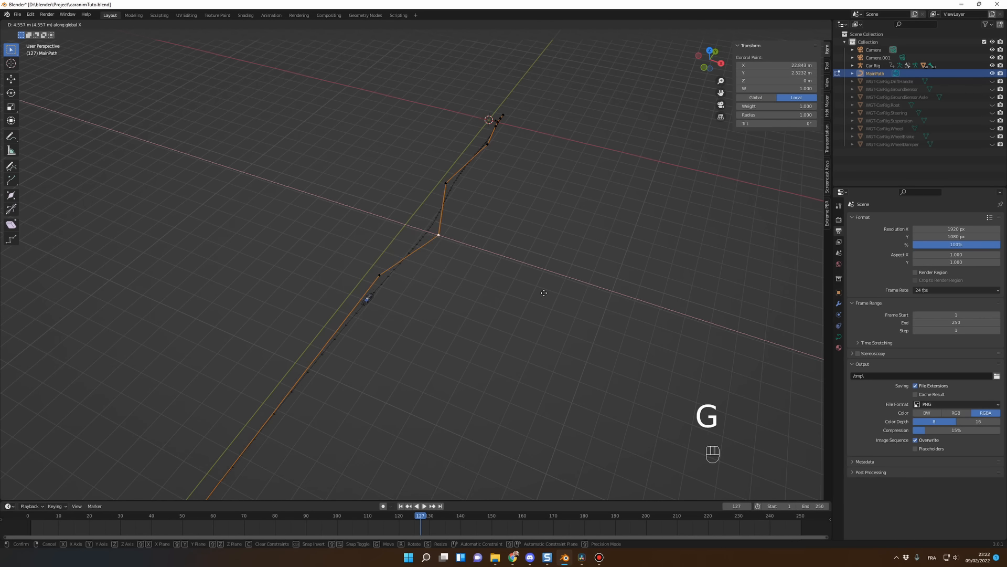
pyautogui.rightClick(453, 255)
# Step: Examine the overall shape of MainPath from both ends
pyautogui.moveTo(488, 295); pyautogui.dragTo(469, 313, button='middle')
pyautogui.scroll(-2, 468, 310)
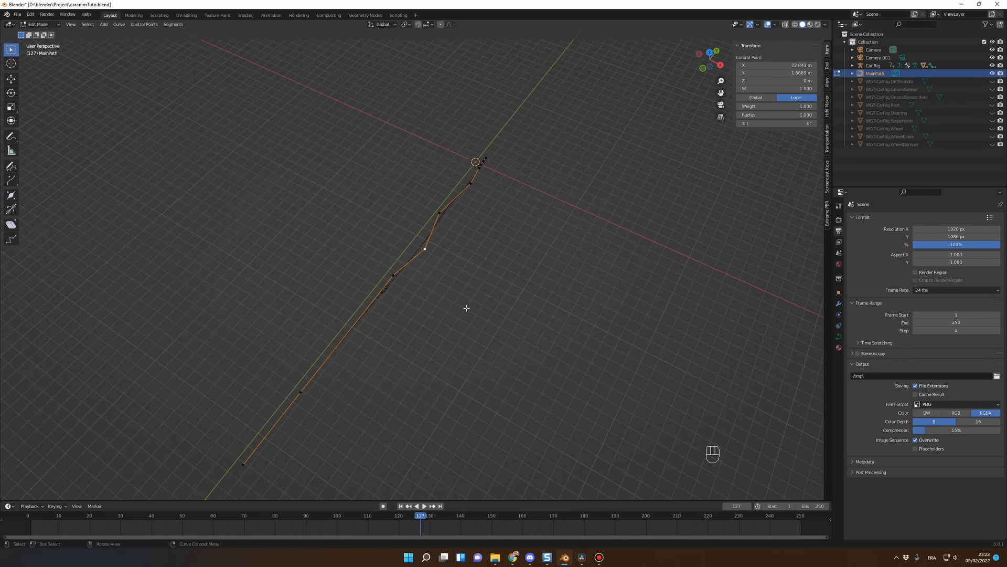
pyautogui.scroll(3, 421, 320)
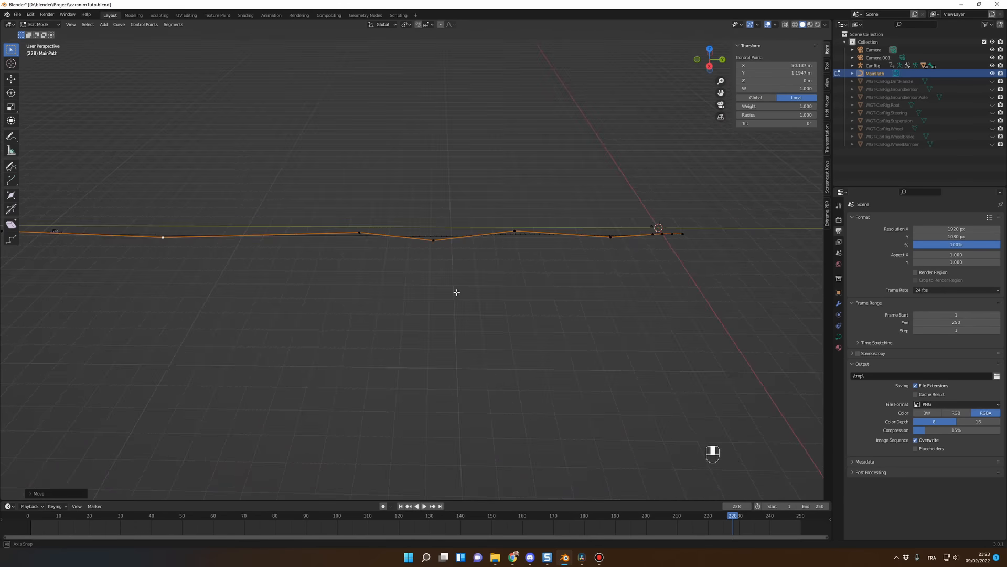
pyautogui.moveTo(457, 292); pyautogui.dragTo(408, 291, button='middle')
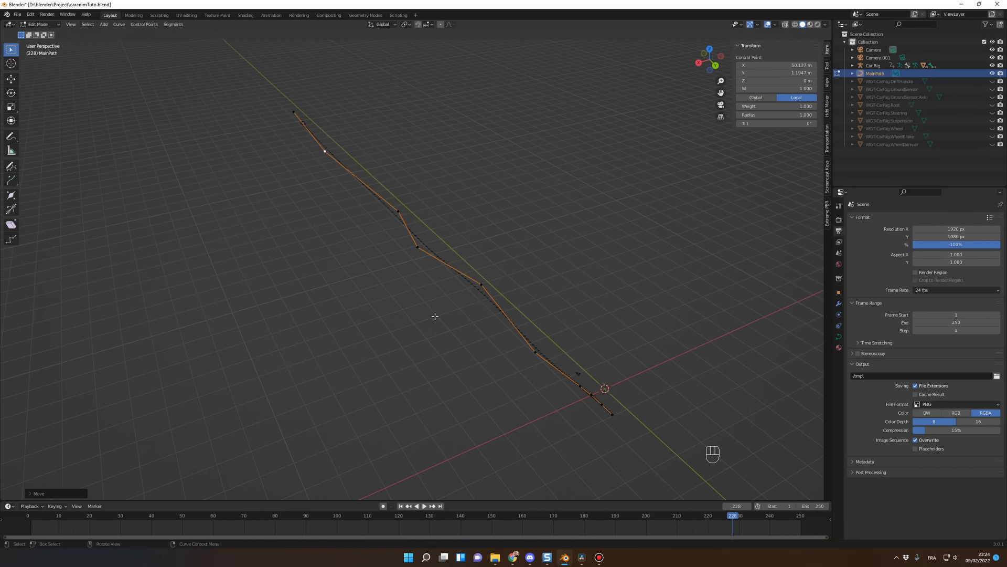
pyautogui.moveTo(434, 314); pyautogui.dragTo(455, 308, button='middle')
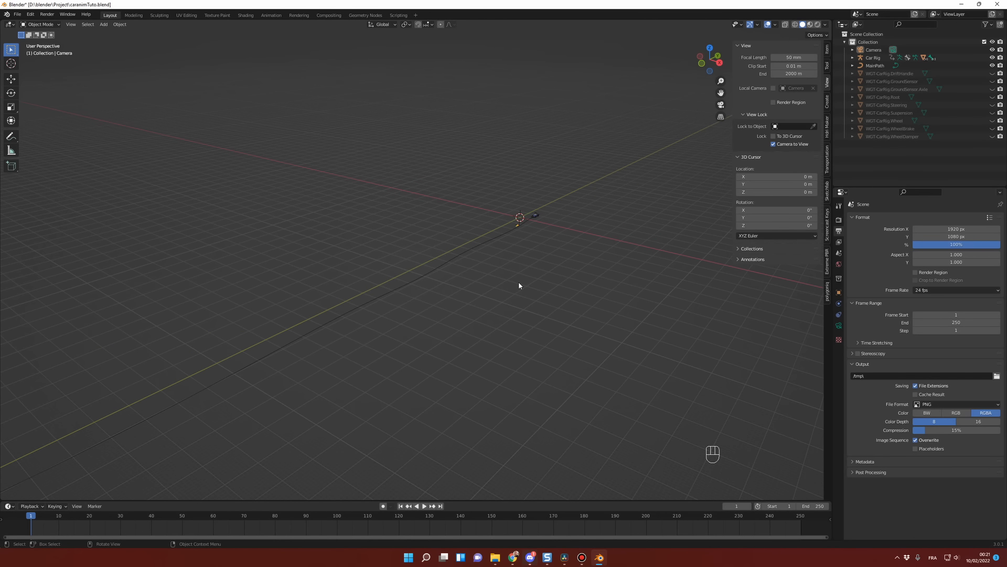
# Step: Align the scene camera to a close, low rear three-quarter view of the car
pyautogui.moveTo(519, 285); pyautogui.dragTo(467, 292, button='middle')
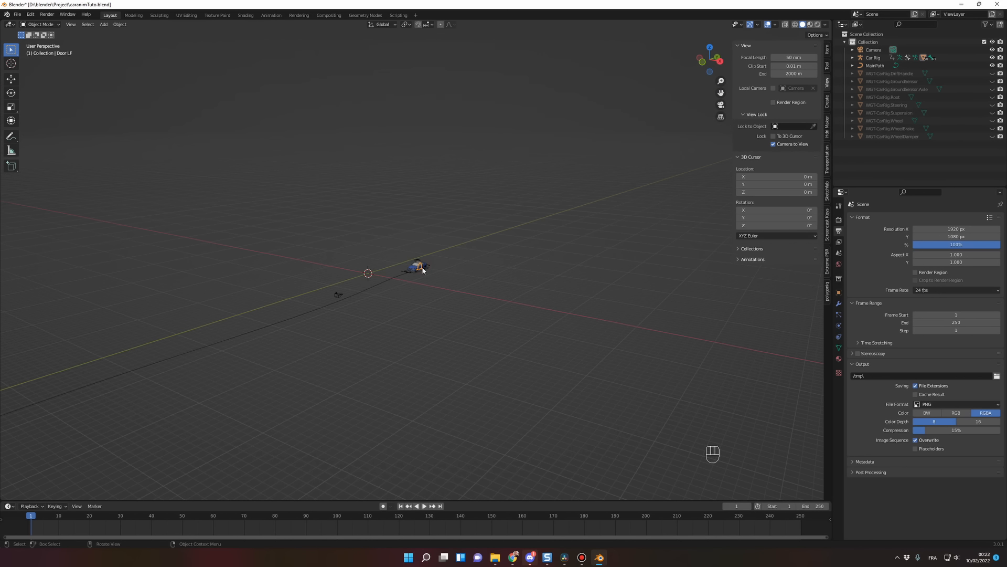
pyautogui.click(422, 267)
pyautogui.press('KP_Decimal')
pyautogui.moveTo(480, 246); pyautogui.dragTo(389, 220, button='middle')
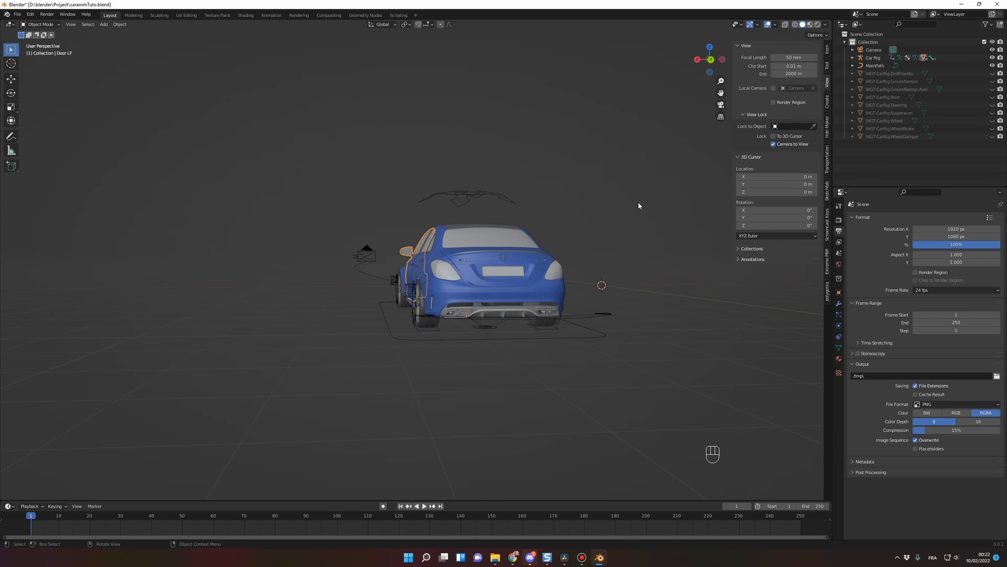
pyautogui.click(873, 50)
pyautogui.moveTo(686, 169); pyautogui.dragTo(617, 190, button='middle')
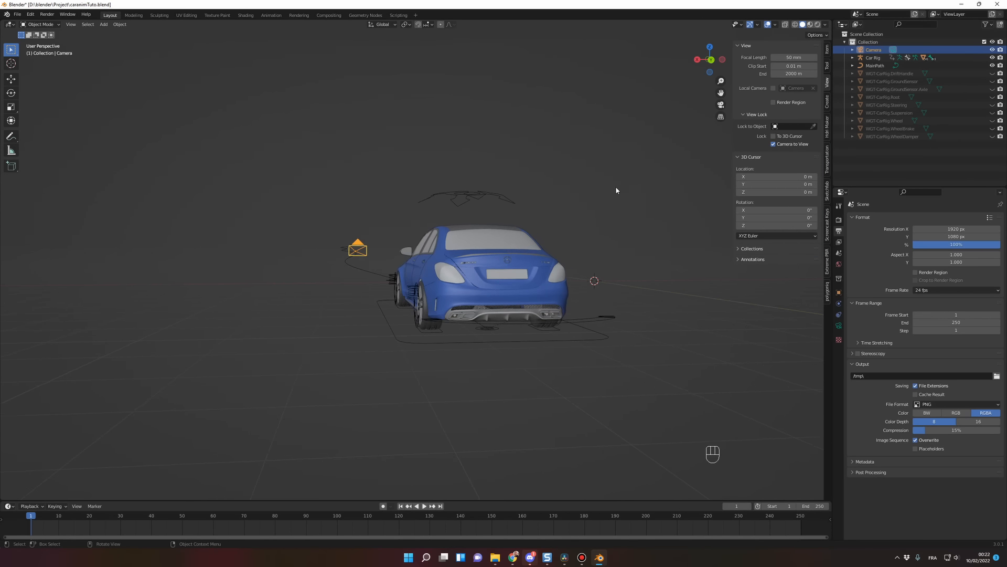
pyautogui.press('ctrl+alt+KP_0')
pyautogui.moveTo(574, 228); pyautogui.dragTo(650, 231, button='middle')
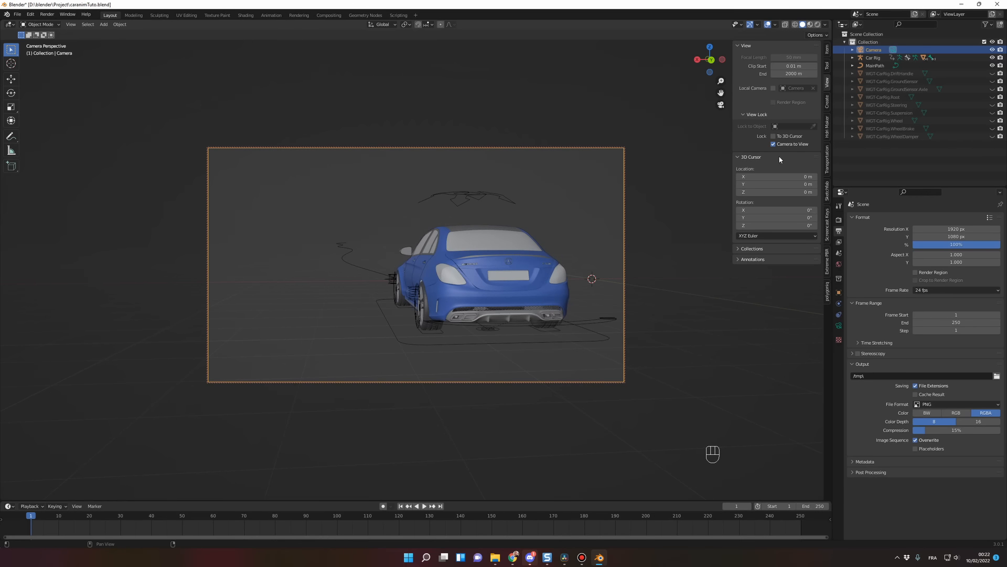
# Step: Turn off Camera to View, try orbiting out of the camera, and return to the camera view
pyautogui.click(825, 106)
pyautogui.click(824, 97)
pyautogui.click(829, 85)
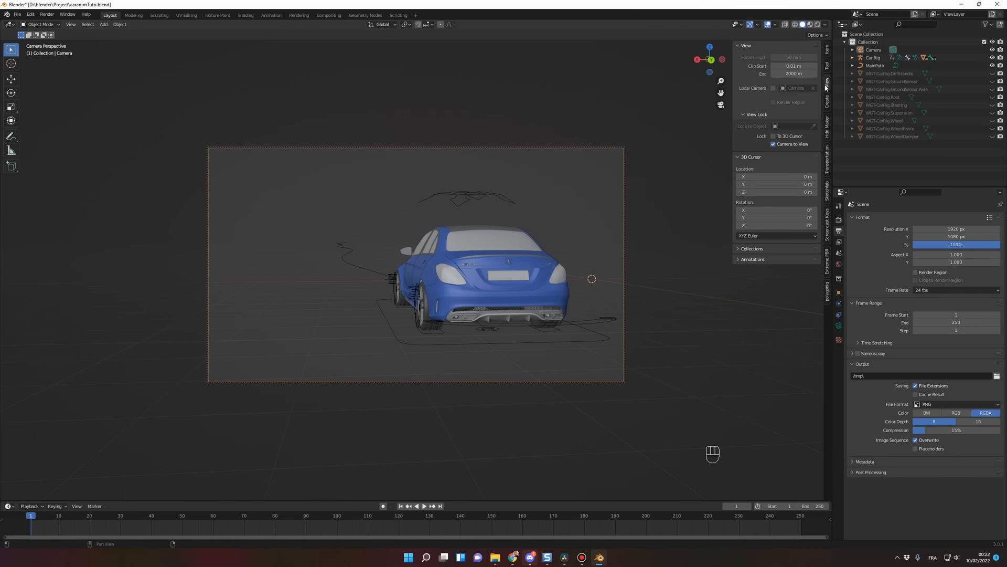
pyautogui.click(774, 145)
pyautogui.moveTo(646, 226)
pyautogui.mouseDown(button='middle')
pyautogui.moveTo(631, 237)
pyautogui.moveTo(639, 236)
pyautogui.moveTo(630, 221)
pyautogui.moveTo(638, 243)
pyautogui.mouseUp(button='middle')
pyautogui.press('KP_0')
# Step: Reframe the car slightly with Camera to View enabled and key the camera's Location, Rotation & Scale at frame 1
pyautogui.click(774, 144)
pyautogui.moveTo(567, 207)
pyautogui.mouseDown(button='middle')
pyautogui.moveTo(556, 218)
pyautogui.moveTo(563, 207)
pyautogui.mouseUp(button='middle')
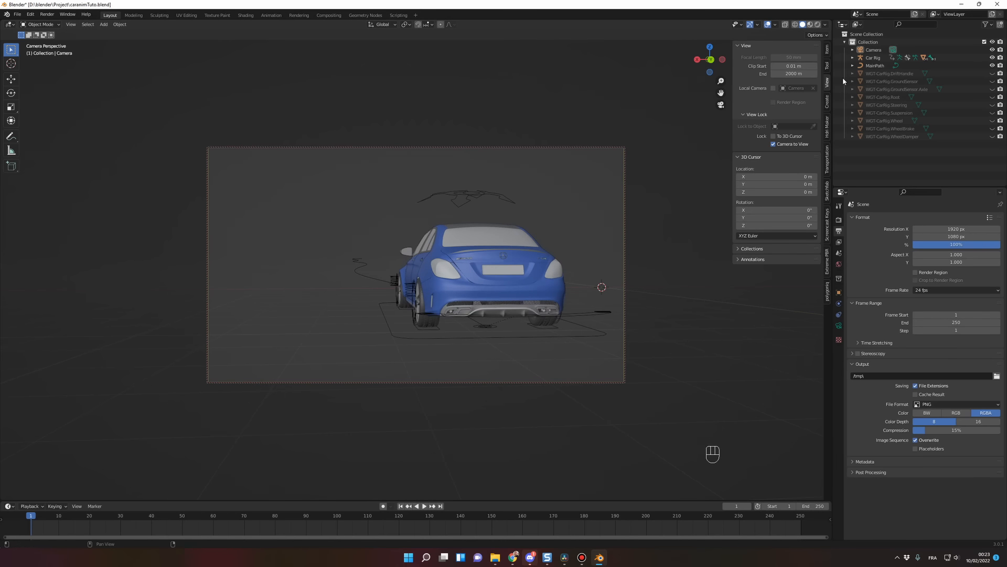
pyautogui.click(875, 53)
pyautogui.scroll(-3, 180, 418)
pyautogui.scroll(3, 180, 418)
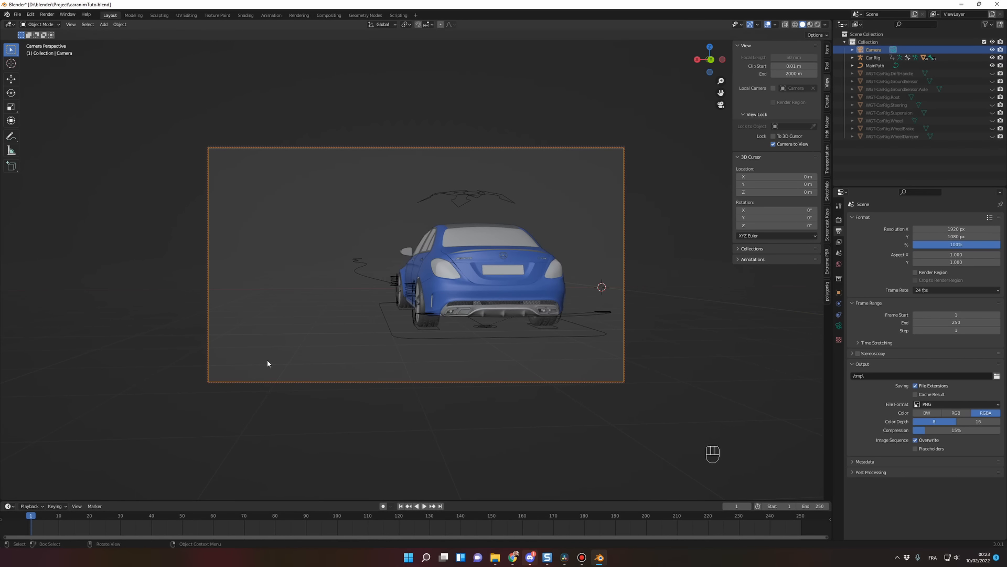
pyautogui.press('i')
# Step: At frame 250, align the camera to a low rear view of the car and key its Location, Rotation & Scale
pyautogui.press('KP_0')
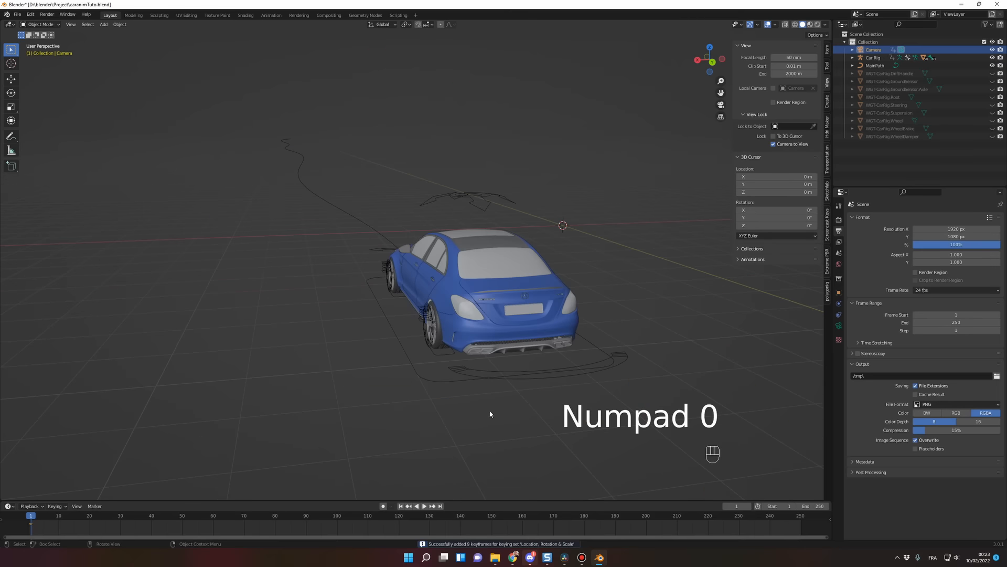
pyautogui.moveTo(759, 518); pyautogui.dragTo(801, 520)
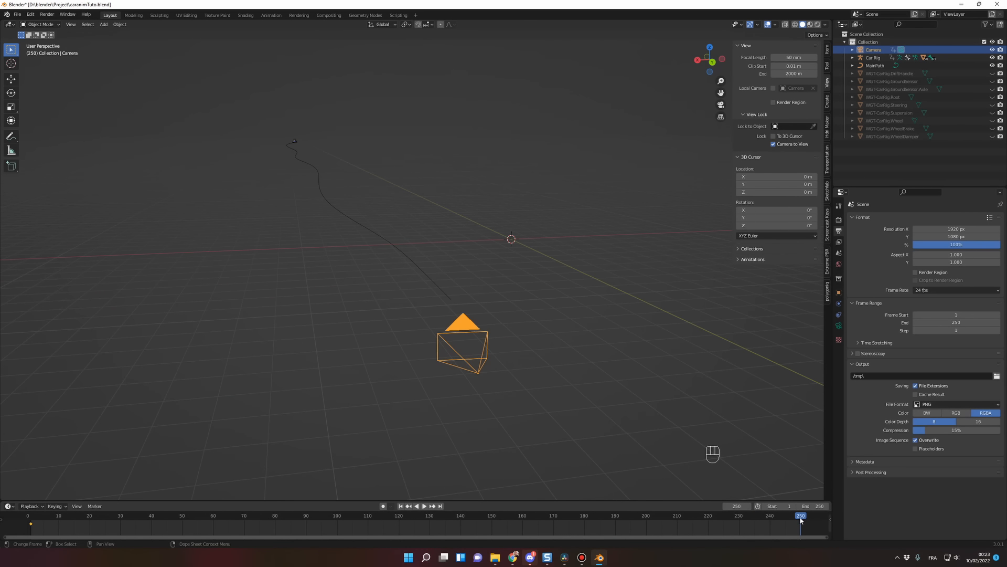
pyautogui.click(295, 142)
pyautogui.press('KP_Decimal')
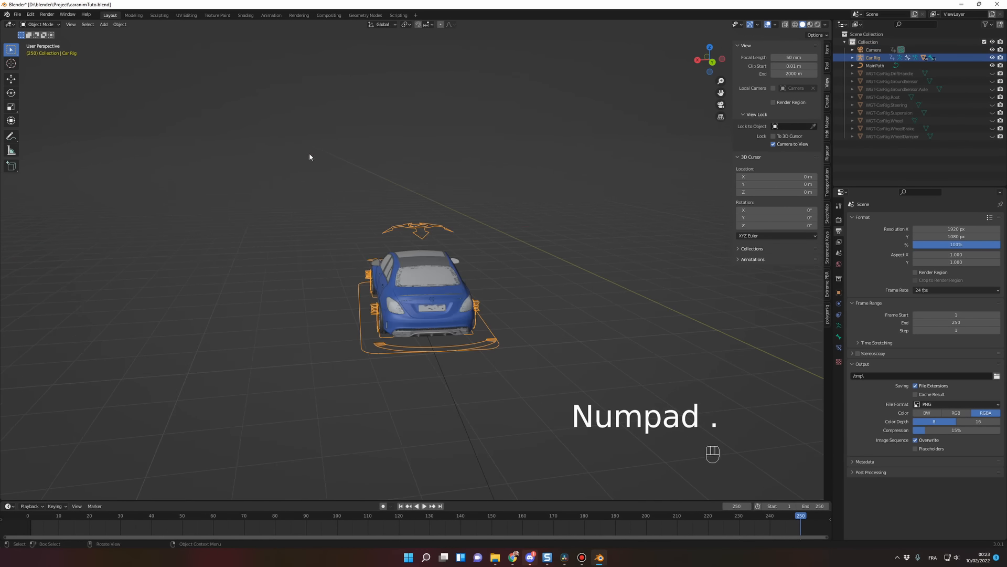
pyautogui.moveTo(374, 246); pyautogui.dragTo(383, 248, button='middle')
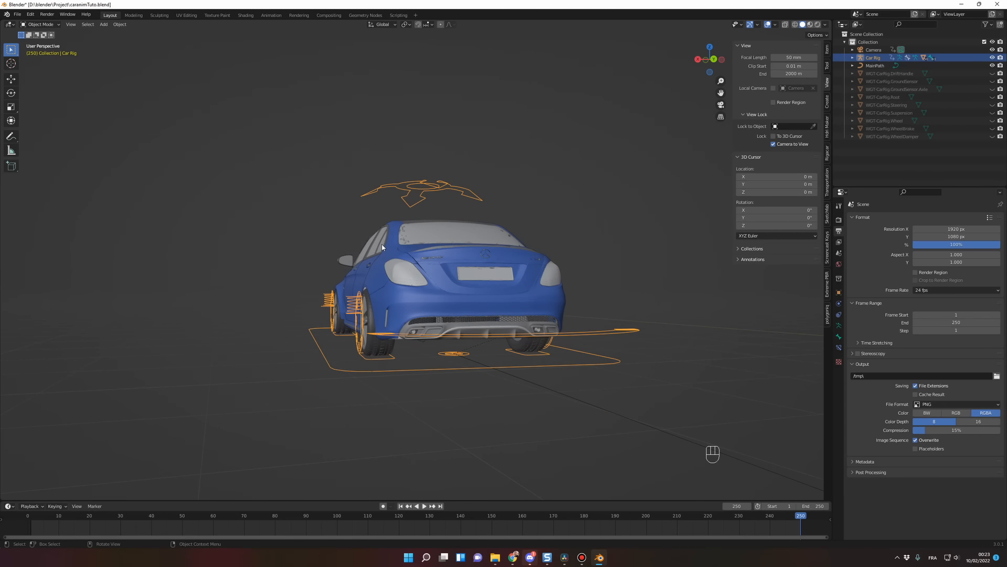
pyautogui.press('ctrl+alt+KP_0')
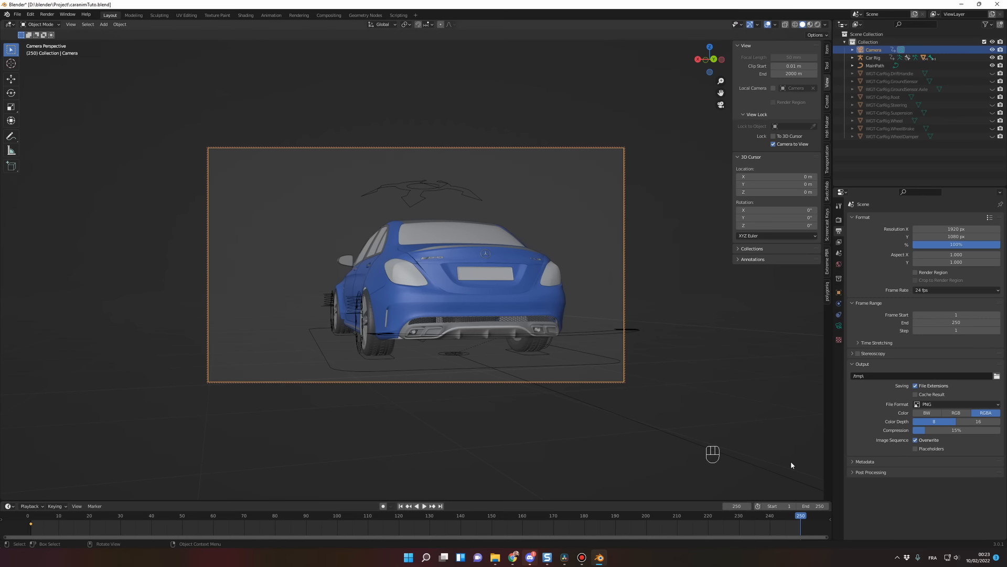
pyautogui.press('i')
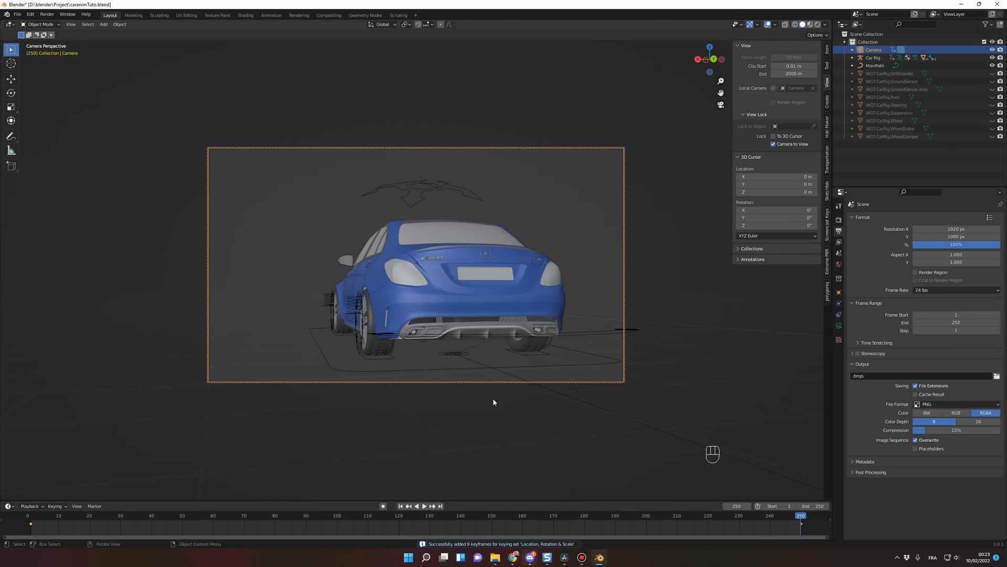
# Step: Play the animation through the camera view, stop it, and scrub back to frame 12
pyautogui.press('KP_0')
pyautogui.press('KP_0')
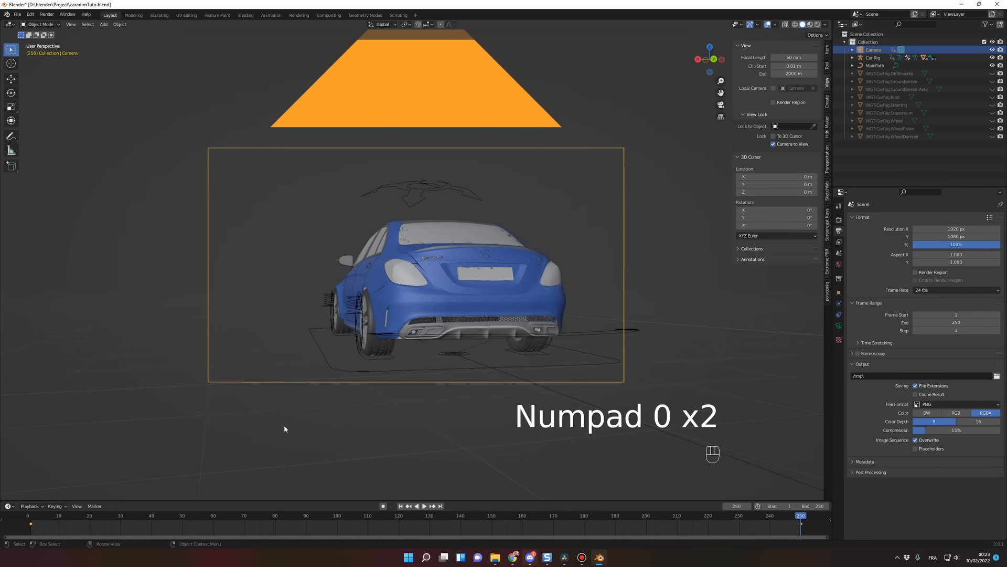
pyautogui.press('space')
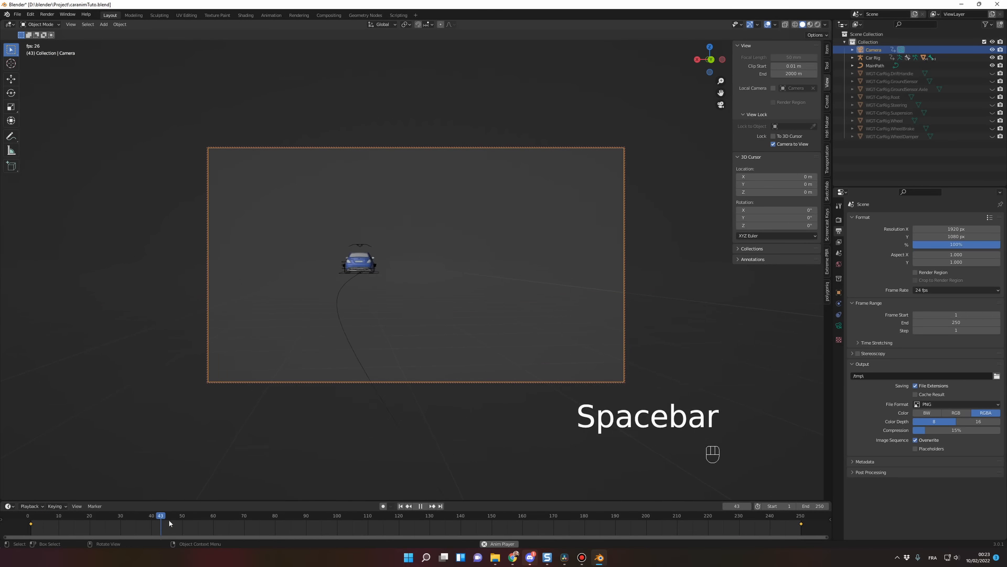
pyautogui.press('space')
pyautogui.moveTo(88, 516); pyautogui.dragTo(67, 521)
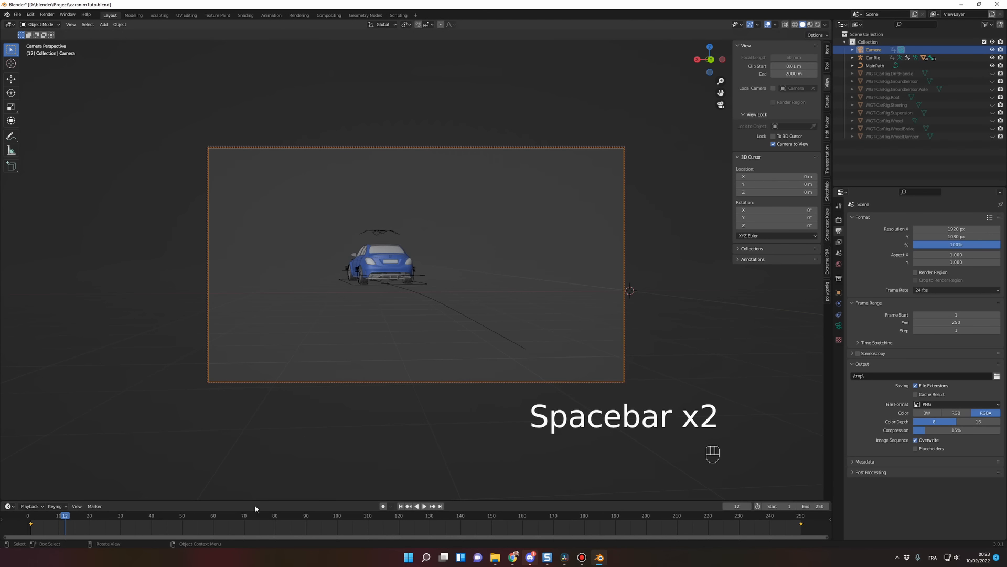
# Step: Set the interpolation mode of the camera's keyframes to Linear
pyautogui.rightClick(219, 522)
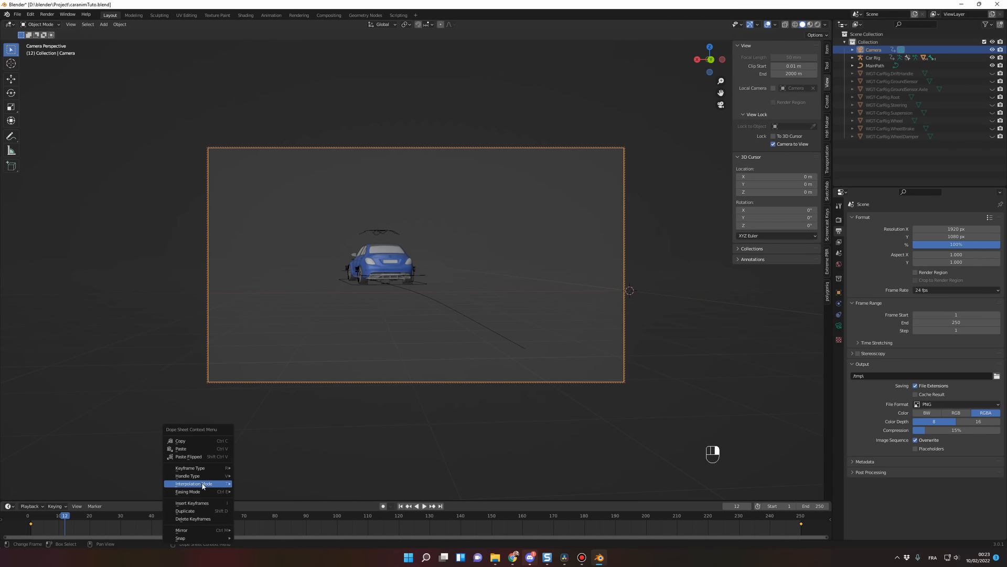
pyautogui.moveTo(203, 486)
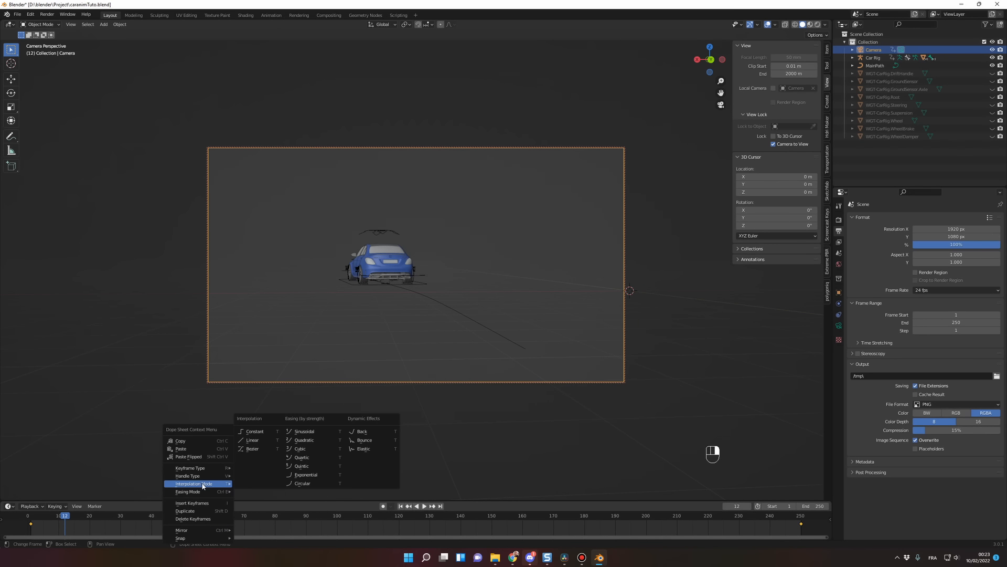
pyautogui.click(250, 441)
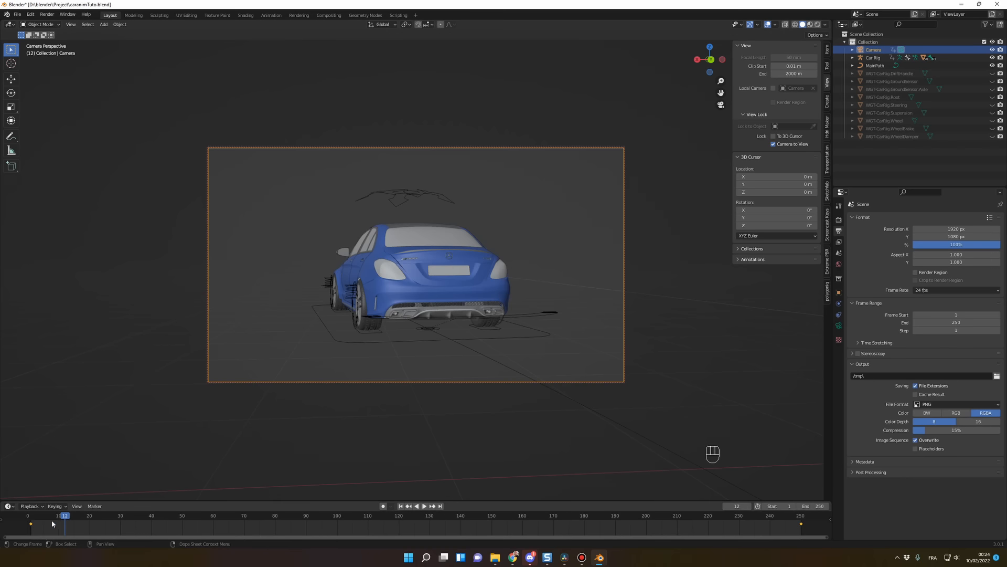
# Step: Return to frame 1 and play the camera animation to about frame 153 to check how the camera follows the car
pyautogui.moveTo(54, 518); pyautogui.dragTo(31, 519)
pyautogui.press('space')
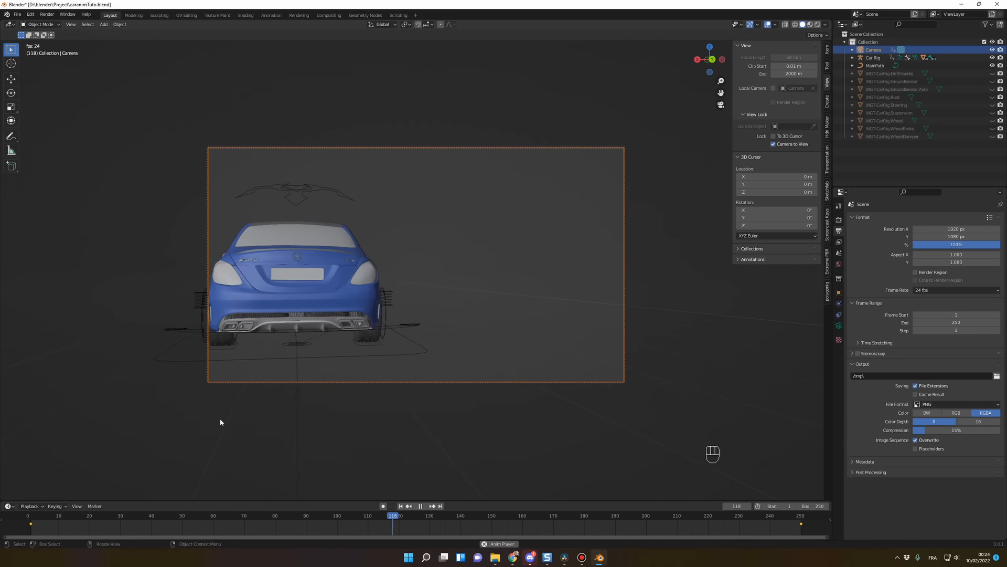
pyautogui.press('space')
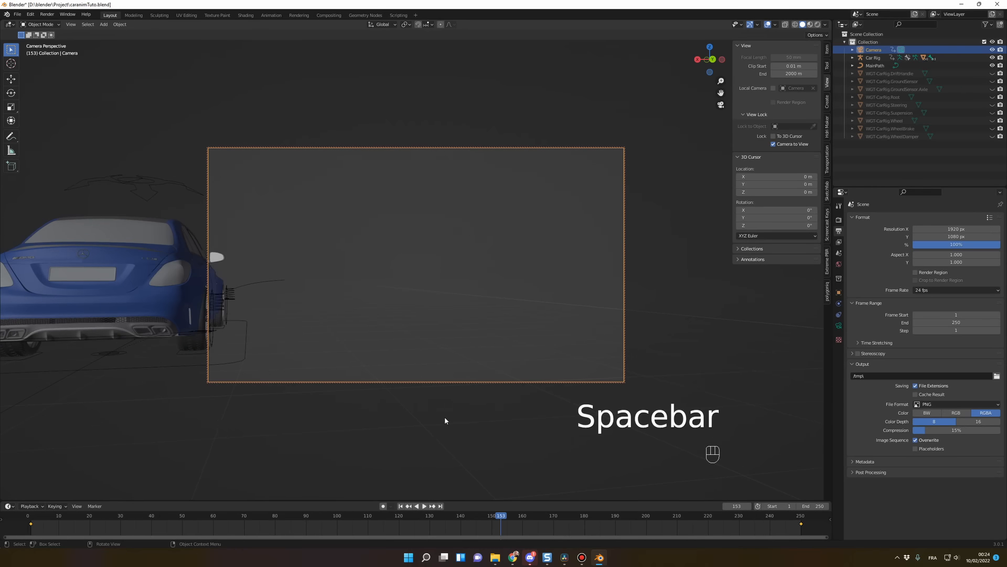
pyautogui.press('KP_0')
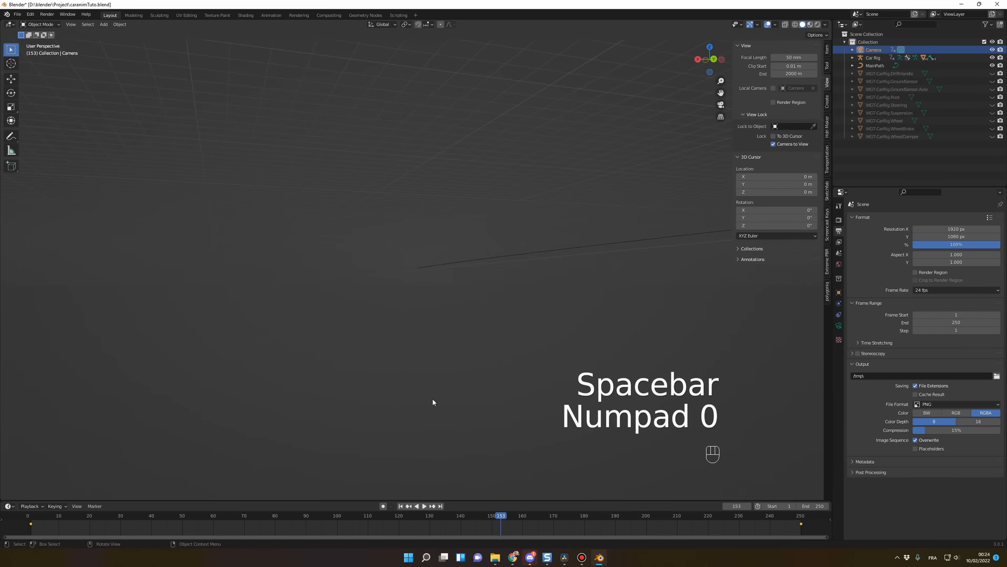
pyautogui.press('KP_0')
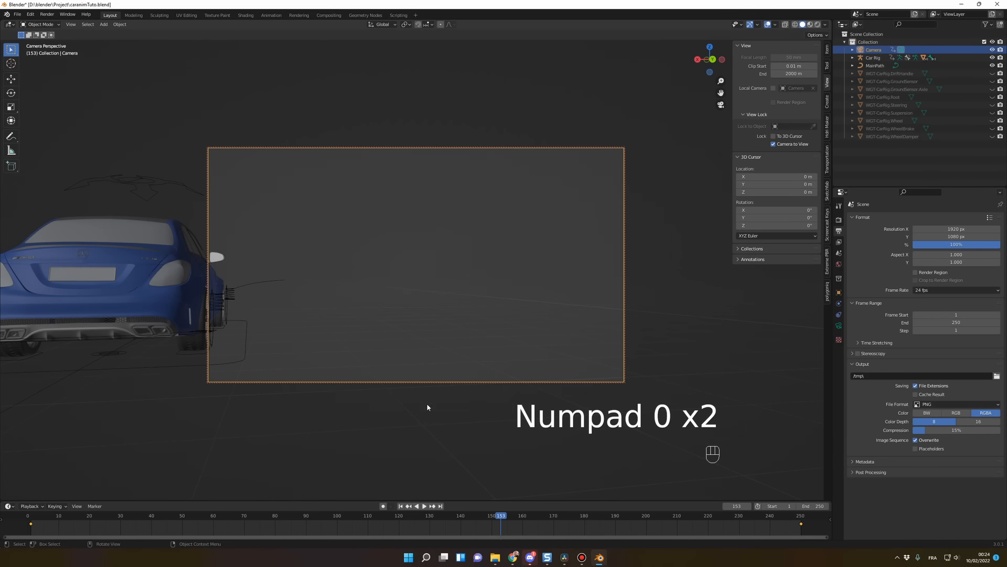
# Step: At frame 250, orbit the camera to a rear three-quarter view of the car and key its Location, Rotation & Scale
pyautogui.click(801, 515)
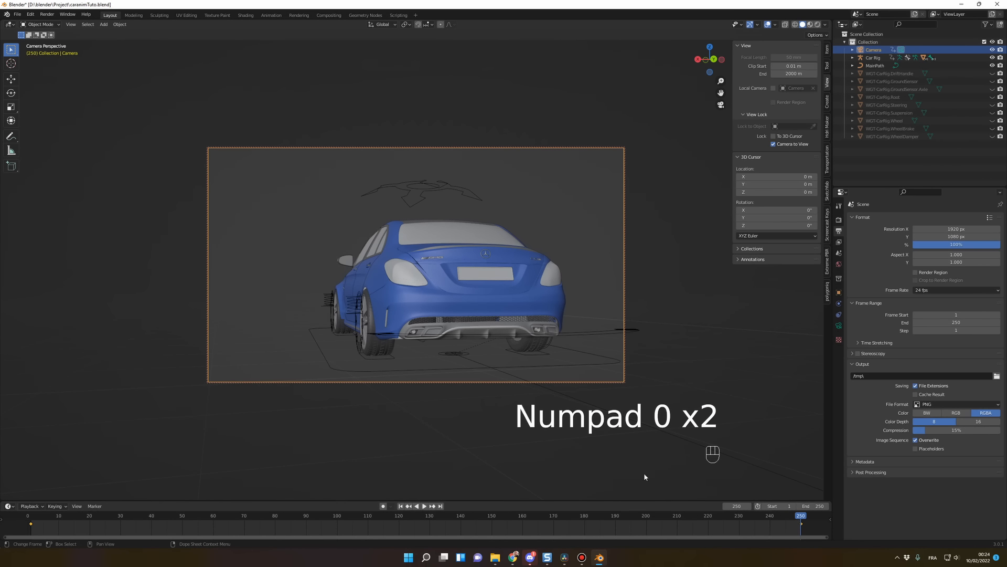
pyautogui.keyDown('shift'); pyautogui.moveTo(351, 414); pyautogui.dragTo(487, 408, button='middle'); pyautogui.keyUp('shift')
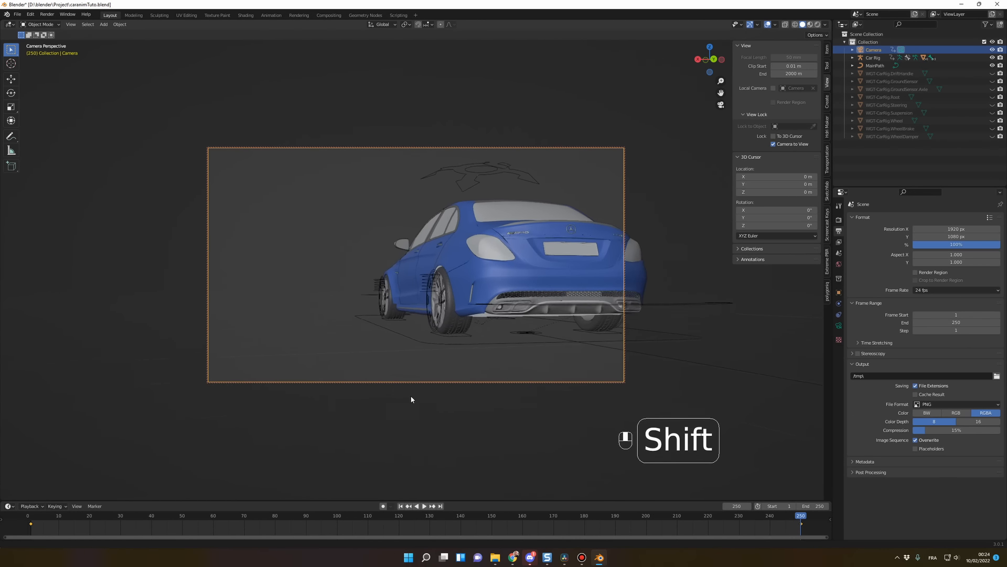
pyautogui.press('i')
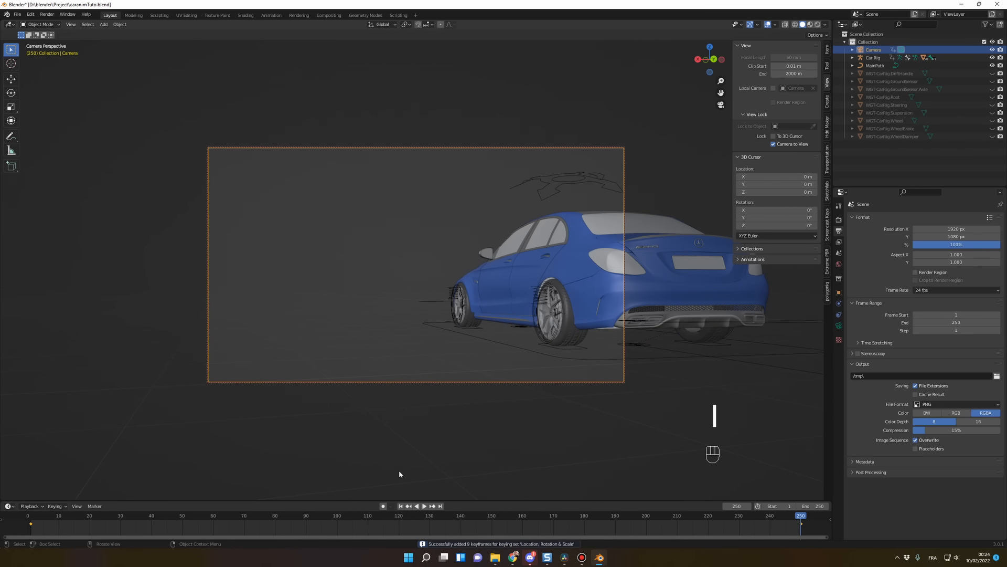
# Step: Play back the revised camera animation, stop it, and select the car rig
pyautogui.press('space')
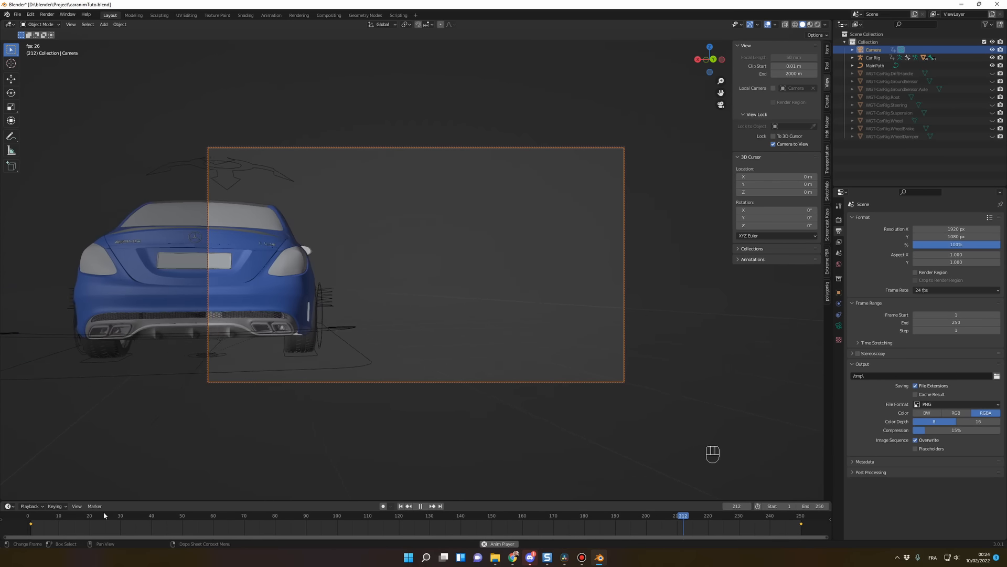
pyautogui.press('space')
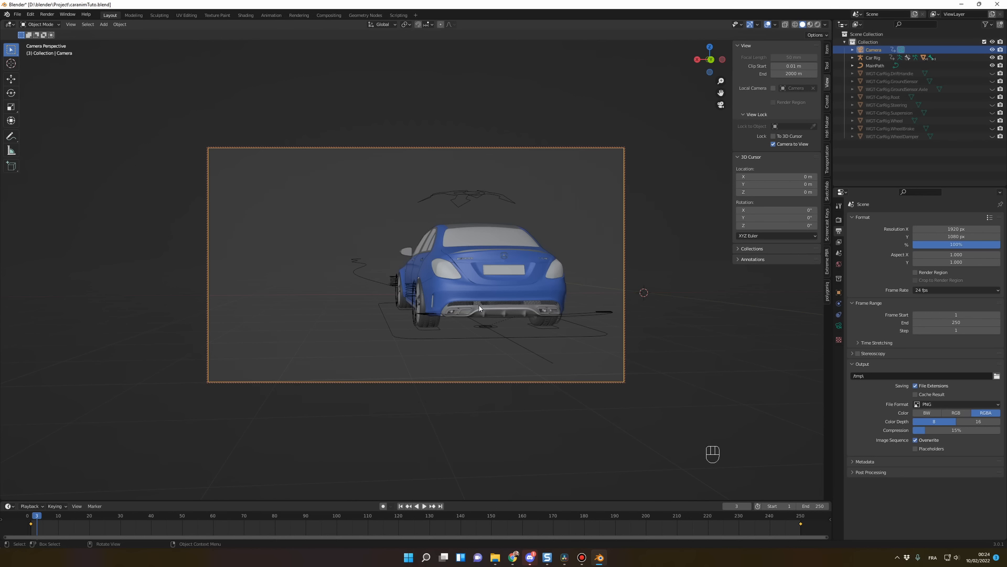
pyautogui.click(477, 197)
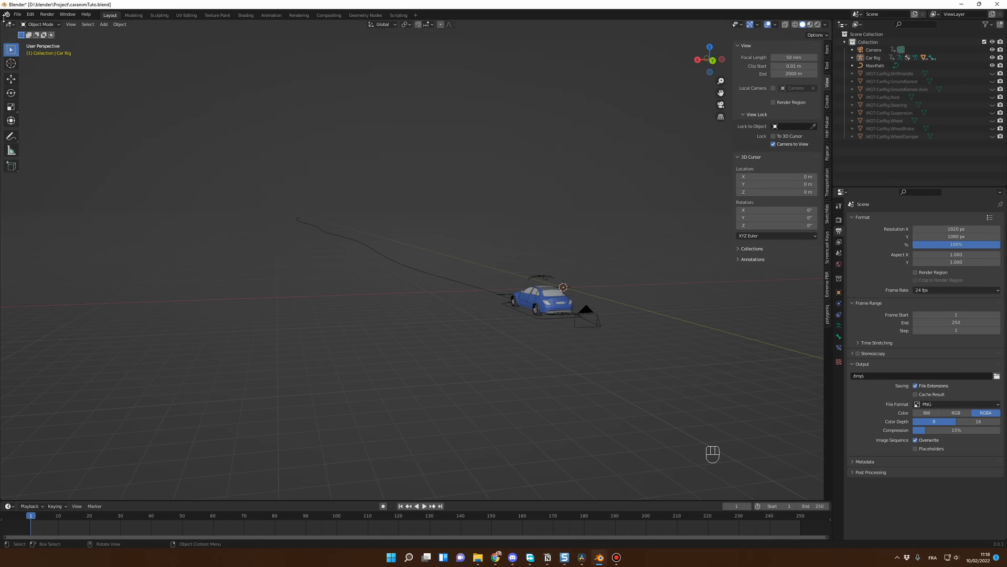
# Step: Split the 3D viewport into two side-by-side views, show the camera view in the new one, check its Camera to View lock, and hide its sidebar
pyautogui.moveTo(2, 21); pyautogui.dragTo(465, 52)
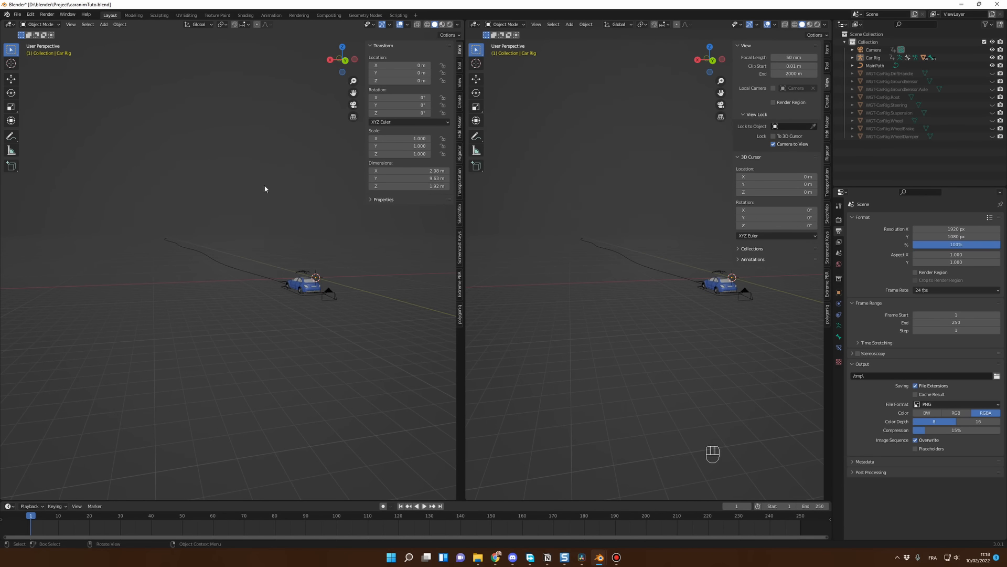
pyautogui.press('KP_0')
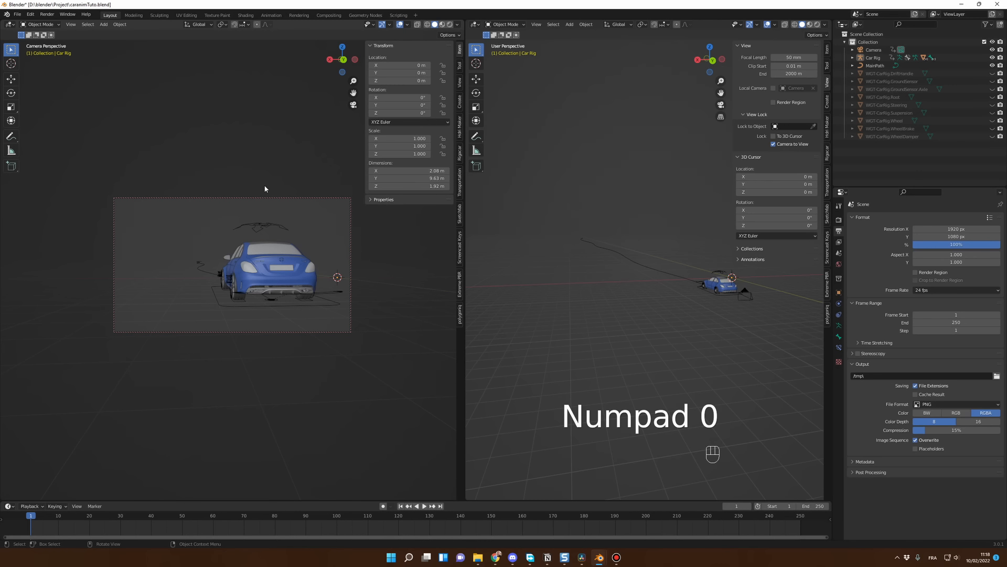
pyautogui.click(460, 83)
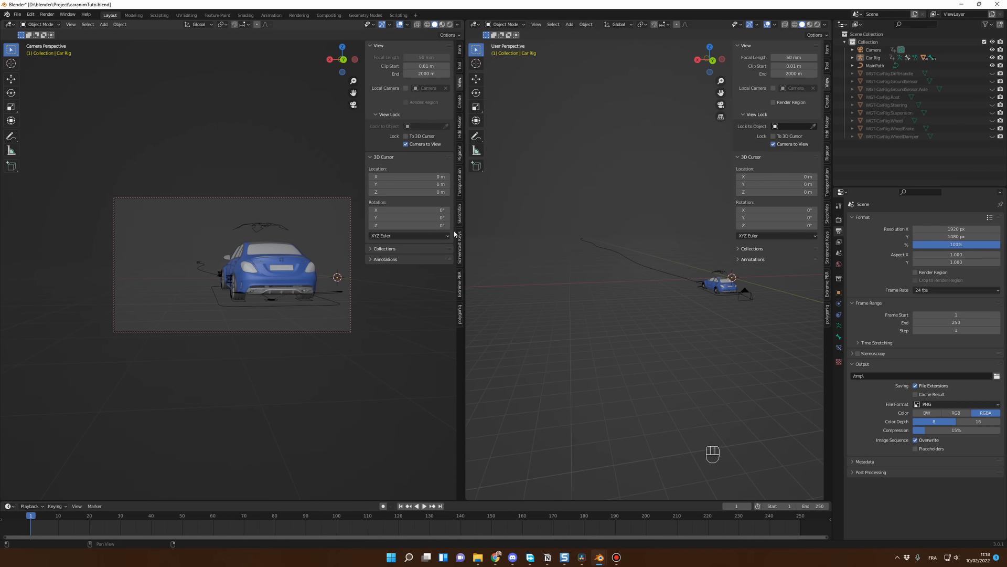
pyautogui.press('n')
pyautogui.press('n')
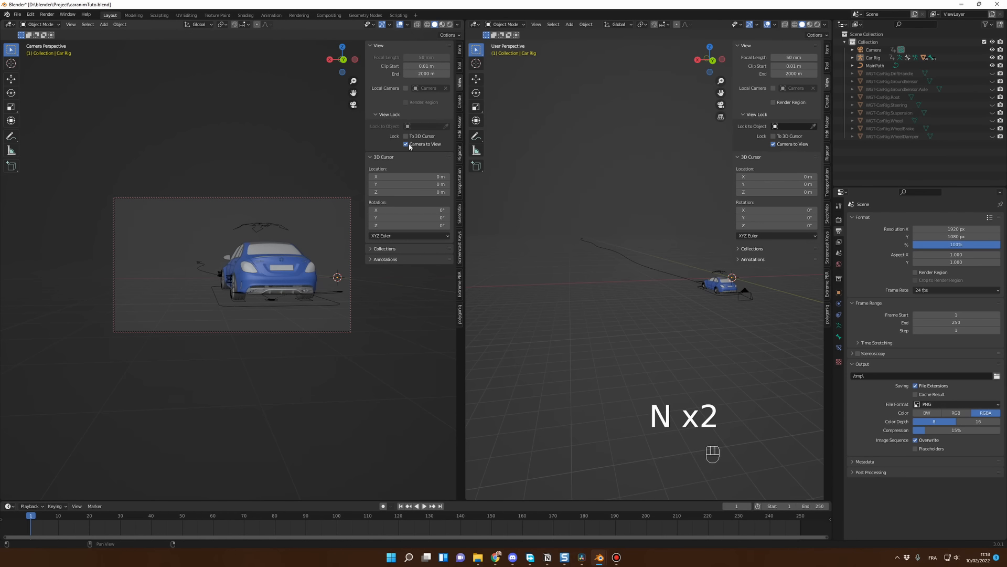
pyautogui.press('n')
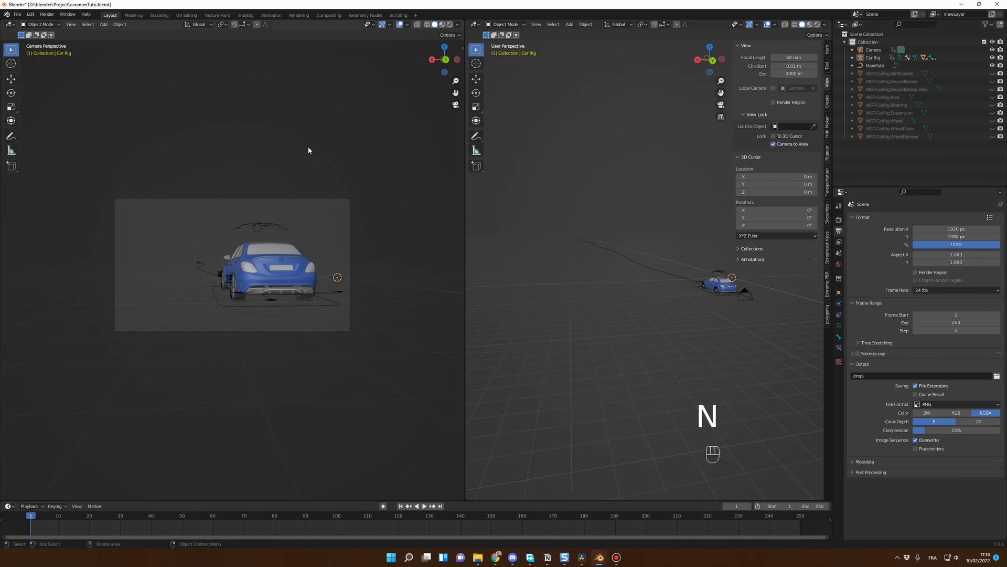
# Step: Enlarge the camera frame in its viewport and narrow that viewport to about half the 3D area, keeping its sidebar hidden
pyautogui.press('KP_Add')
pyautogui.press('KP_Add')
pyautogui.press('KP_Add')
pyautogui.press('KP_Add')
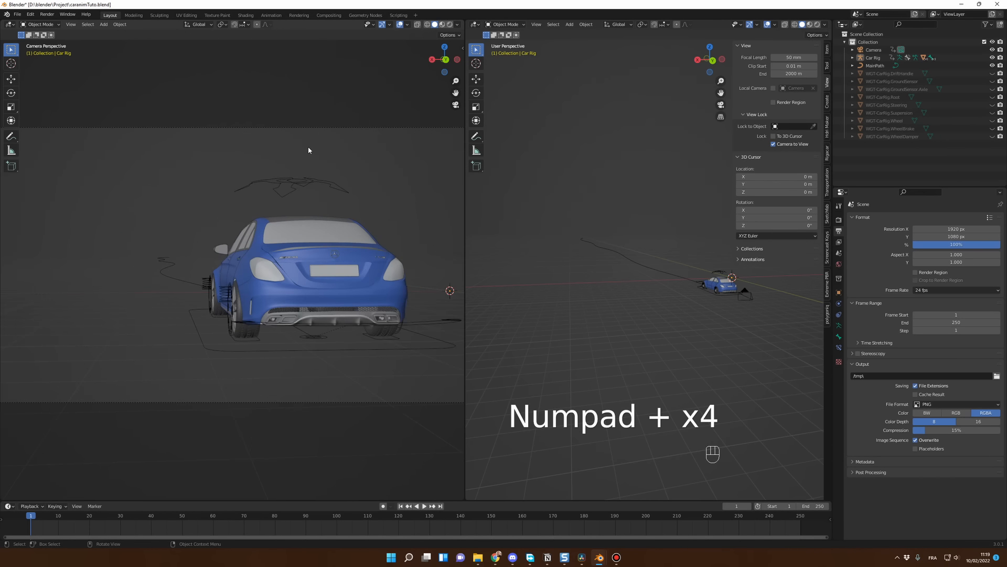
pyautogui.press('KP_Subtract')
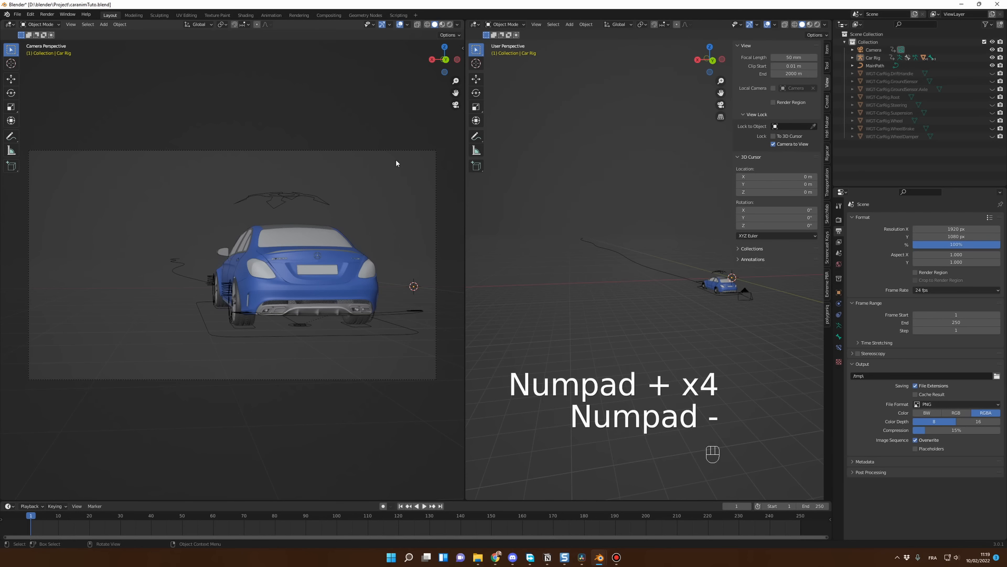
pyautogui.moveTo(464, 165); pyautogui.dragTo(412, 164)
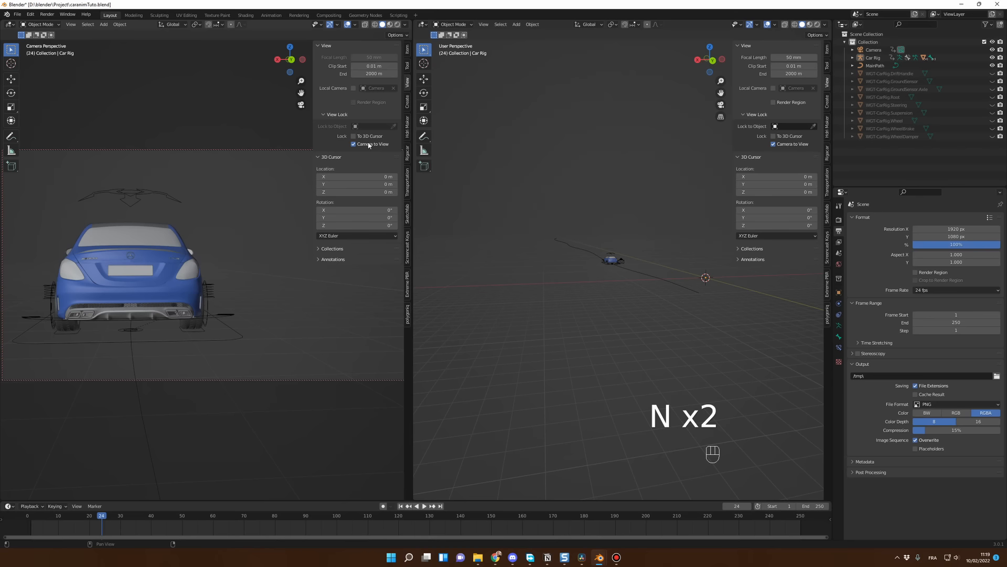
pyautogui.press('n')
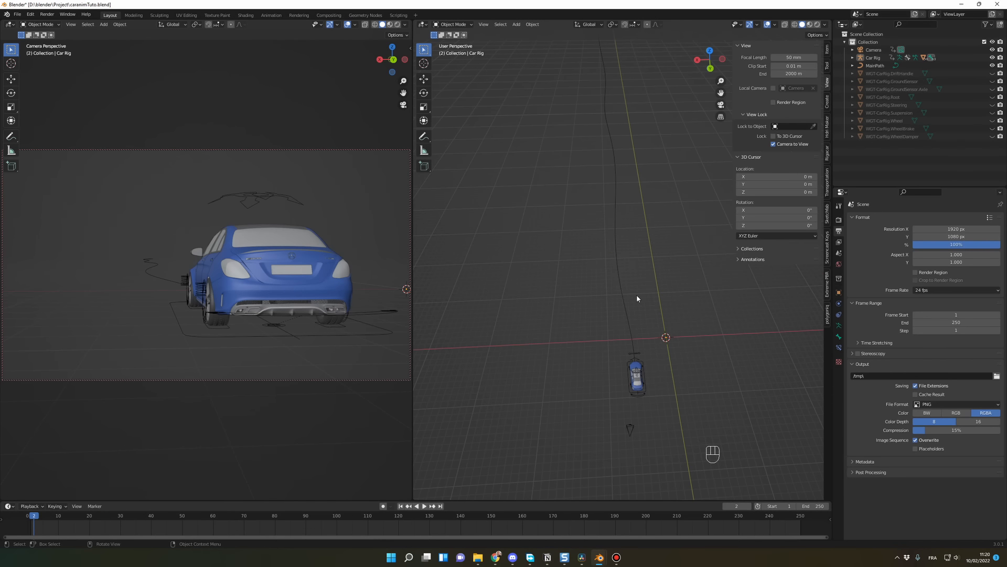
# Step: At frame 19, switch the car rig to Pose Mode and start moving the Suspension control along the global X axis
pyautogui.press('space')
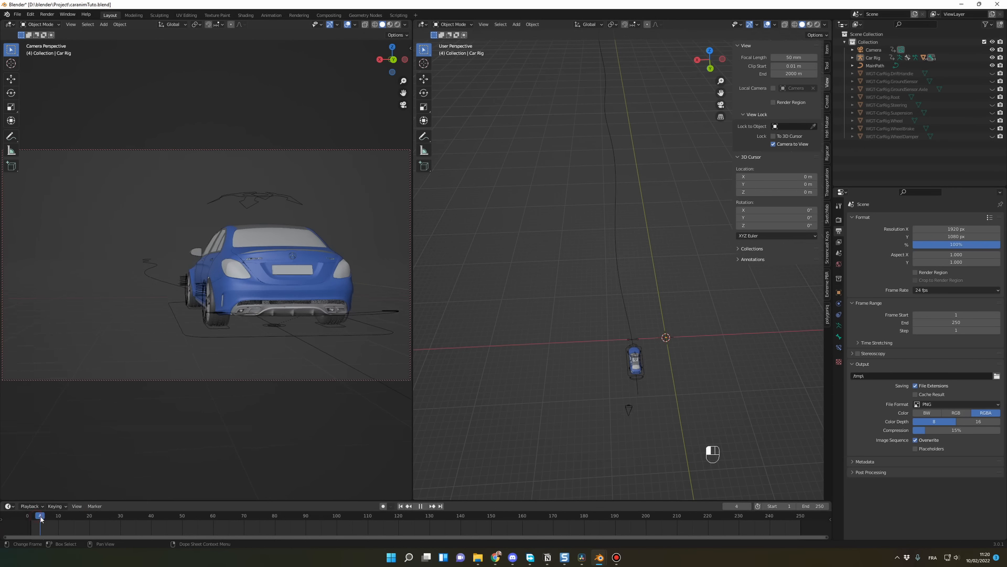
pyautogui.click(86, 519)
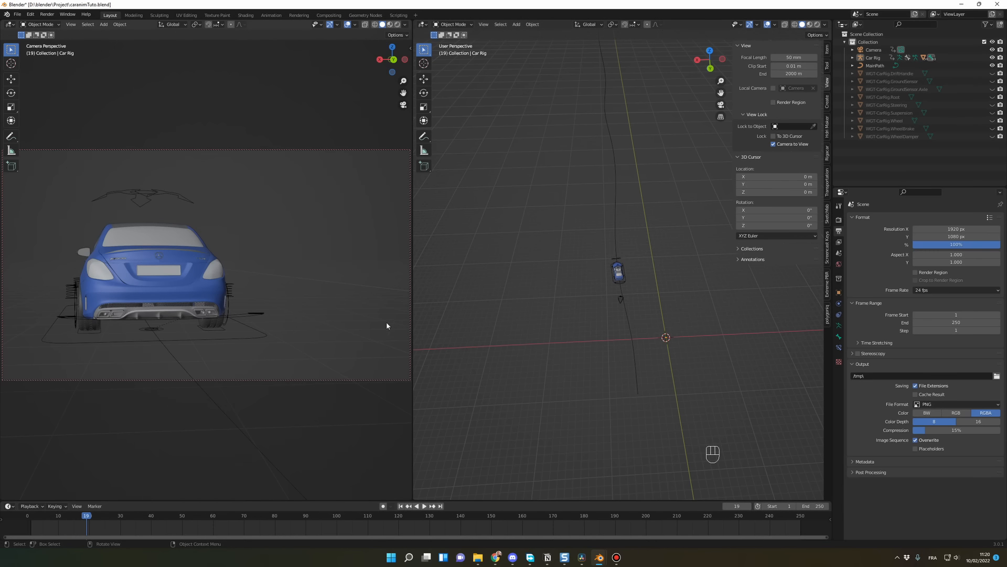
pyautogui.click(40, 24)
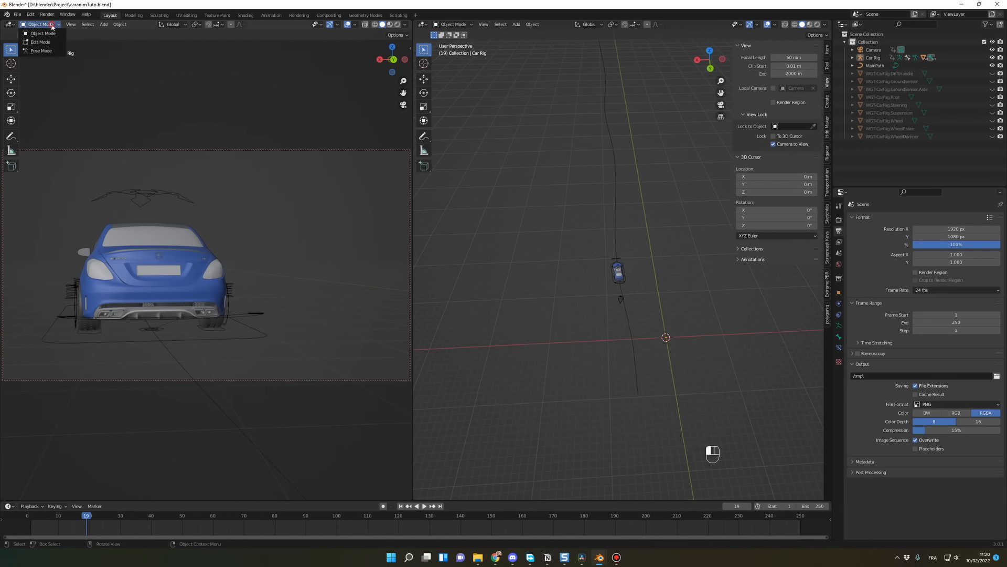
pyautogui.click(39, 51)
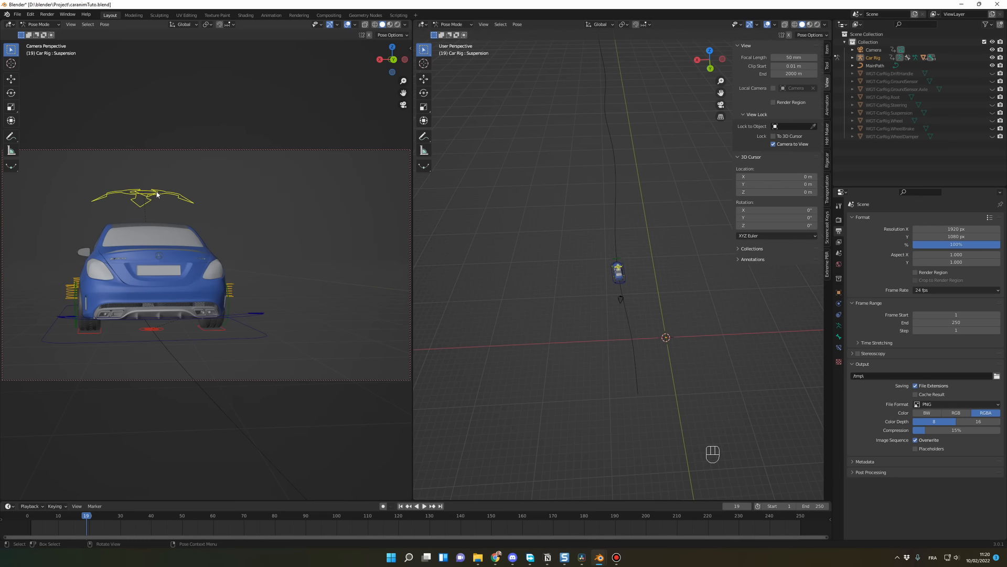
pyautogui.press('g')
pyautogui.press('x')
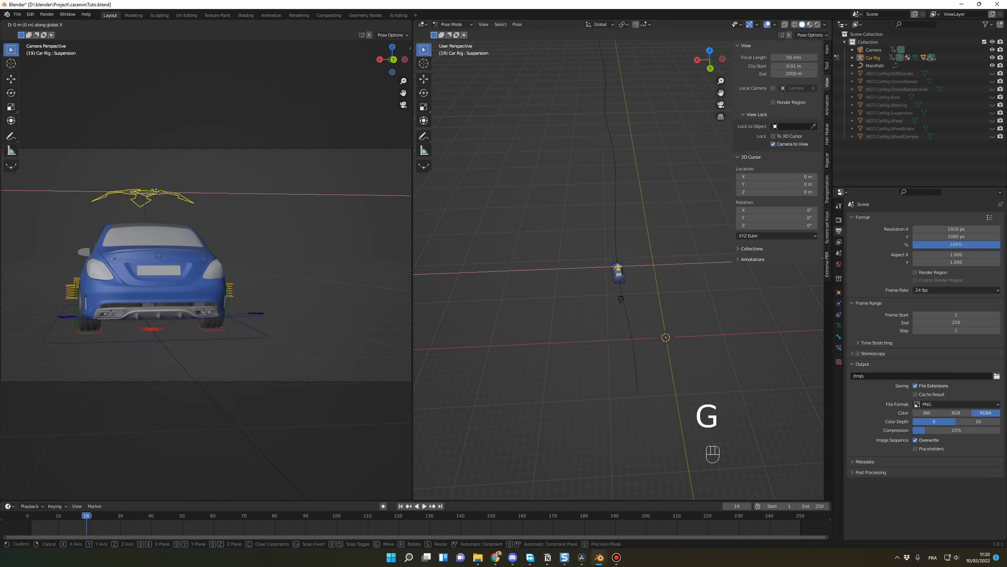
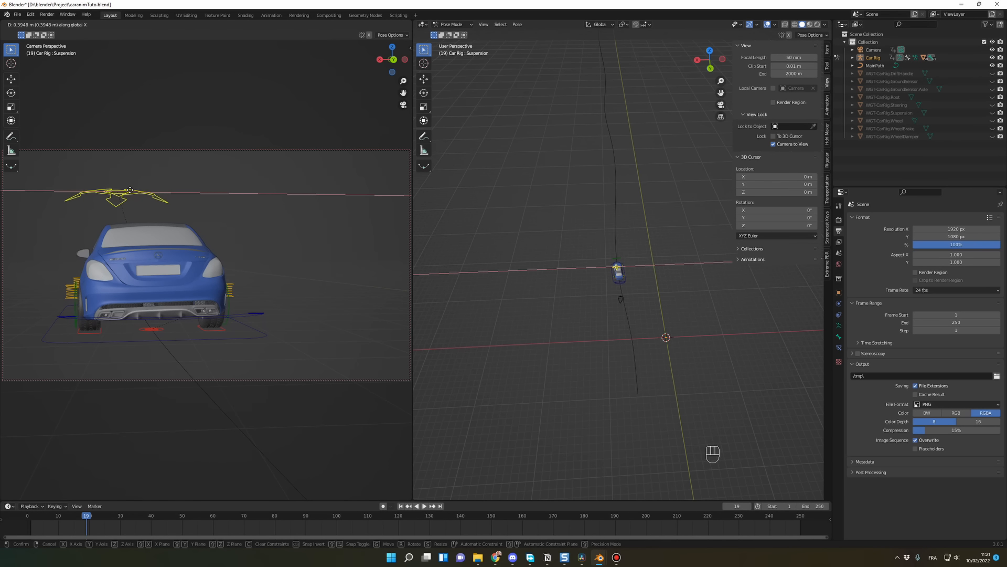
# Step: Finish moving the Suspension control about 0.39 m along global X and keyframe its location, rotation and scale at frame 19
pyautogui.click(130, 190)
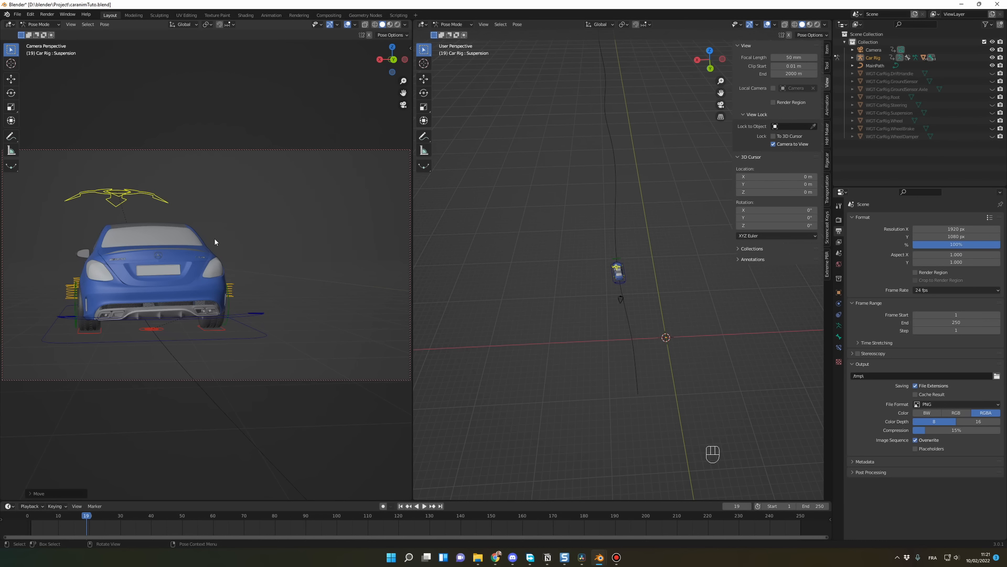
pyautogui.press('i')
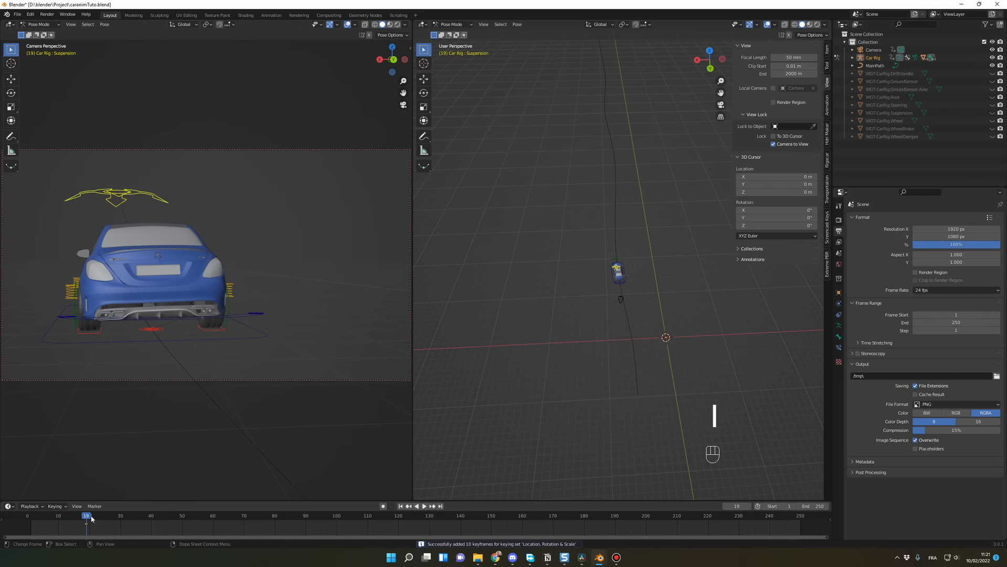
# Step: At frame 10, set the Suspension control's X location to 0 m and keyframe its location, rotation and scale
pyautogui.moveTo(87, 518); pyautogui.dragTo(59, 519)
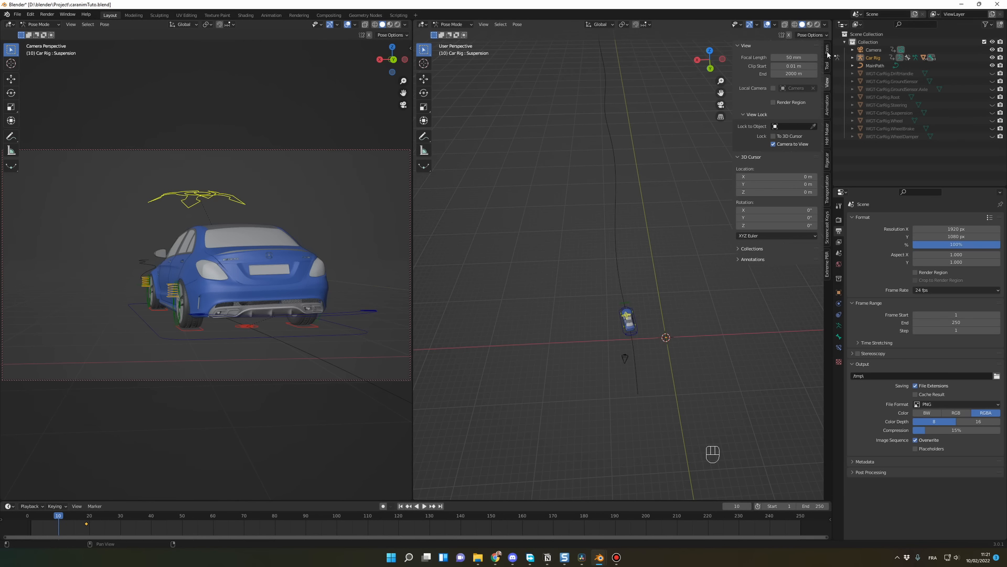
pyautogui.click(827, 49)
pyautogui.doubleClick(795, 65)
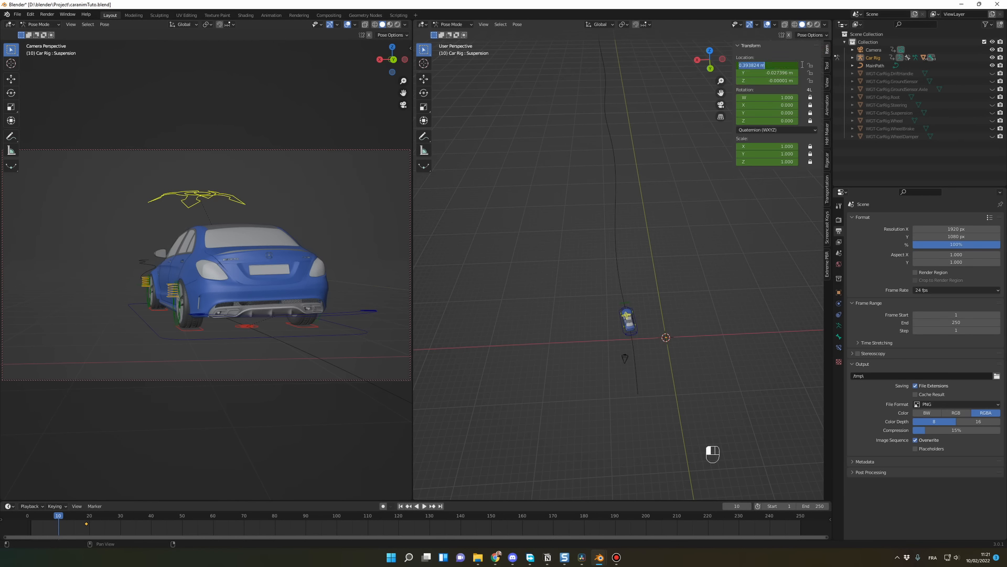
pyautogui.write('0')
pyautogui.press('Return')
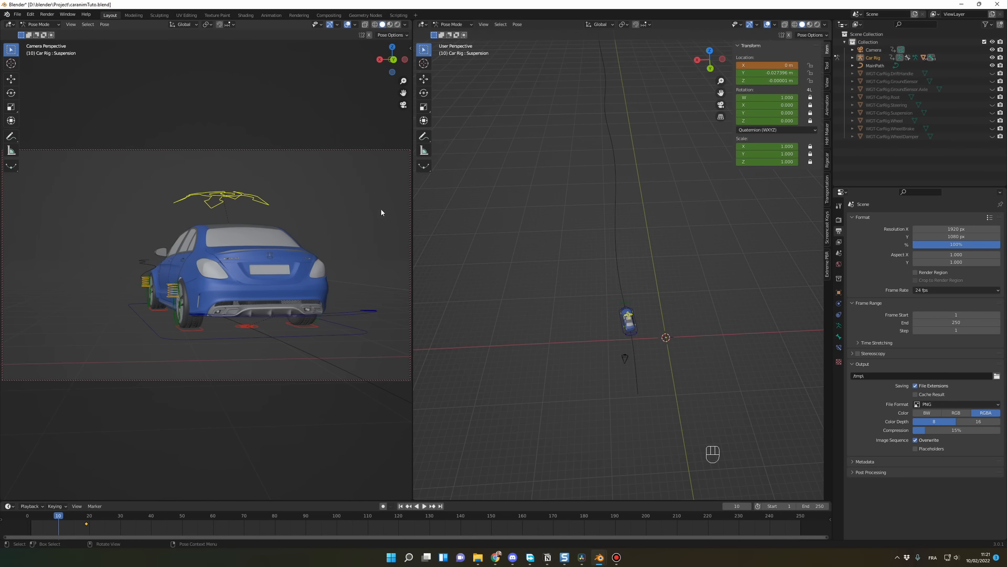
pyautogui.press('i')
# Step: At frame 32, set the Suspension control's X location to 0 m and insert a keyframe
pyautogui.press('space')
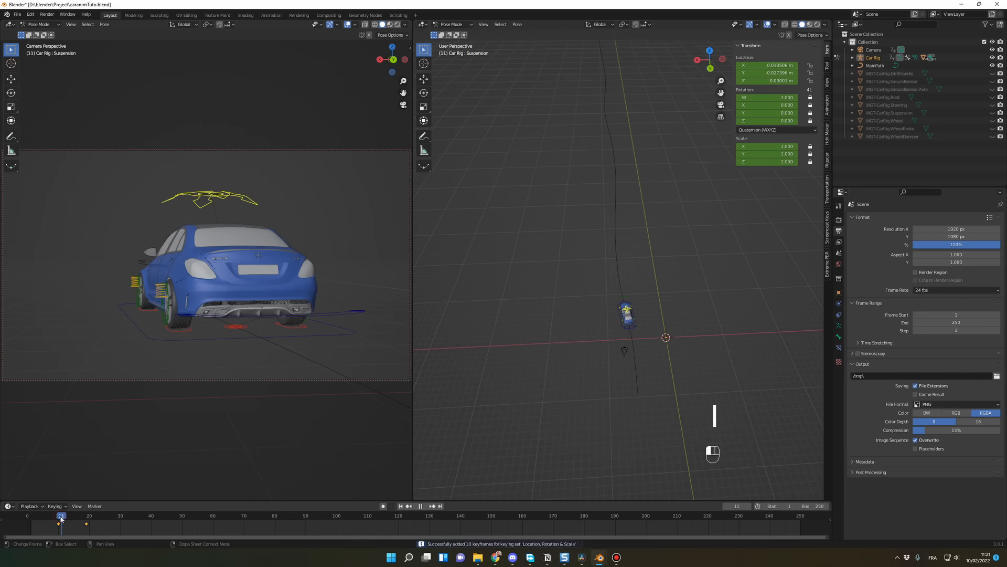
pyautogui.moveTo(69, 518); pyautogui.dragTo(126, 523)
pyautogui.press('i')
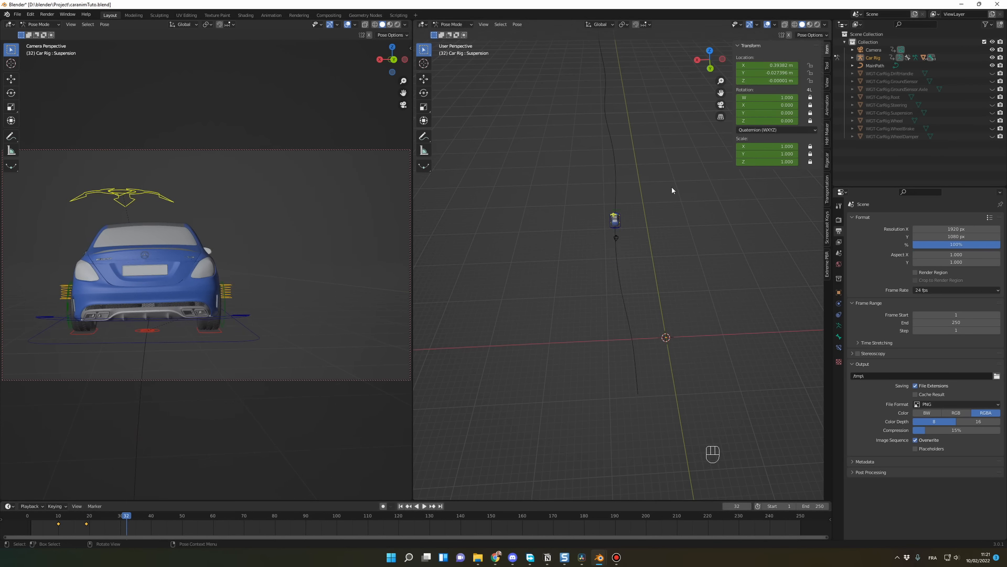
pyautogui.click(773, 65)
pyautogui.write('0')
pyautogui.press('Return')
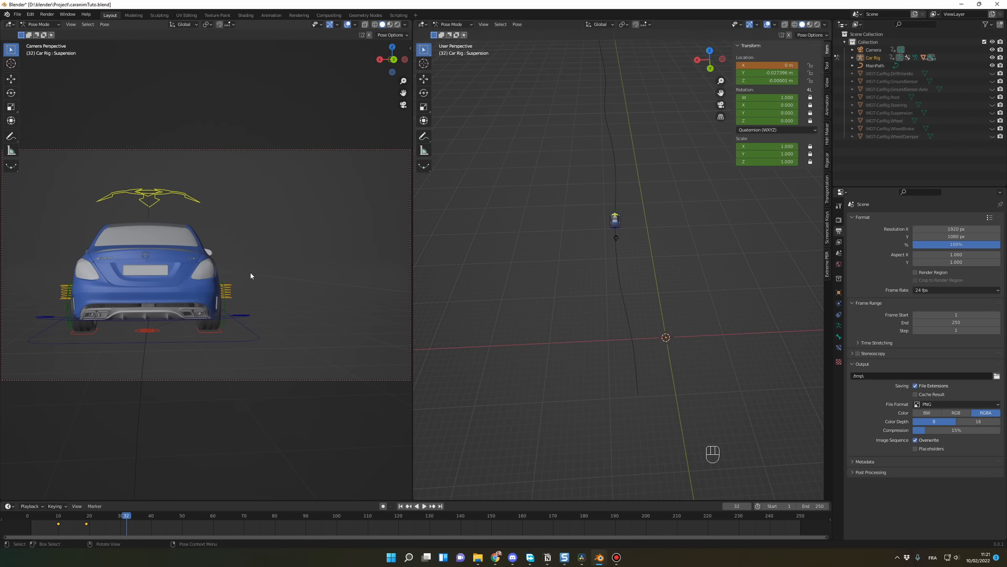
pyautogui.press('i')
# Step: Play back and scrub the opening frames up to frame 32, examining the suspension movement from the camera and from behind the car
pyautogui.press('space')
pyautogui.press('space')
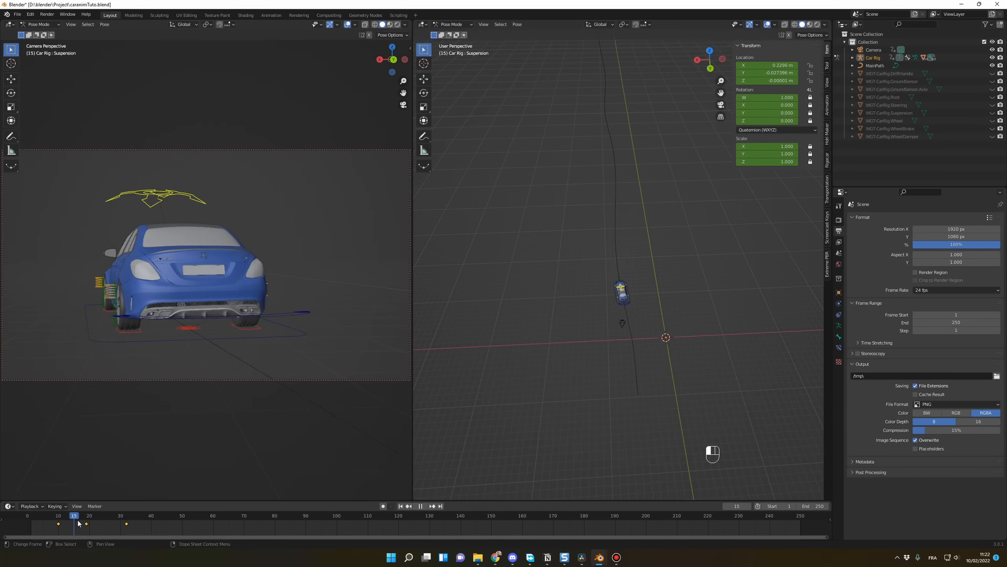
pyautogui.moveTo(77, 520); pyautogui.dragTo(48, 520)
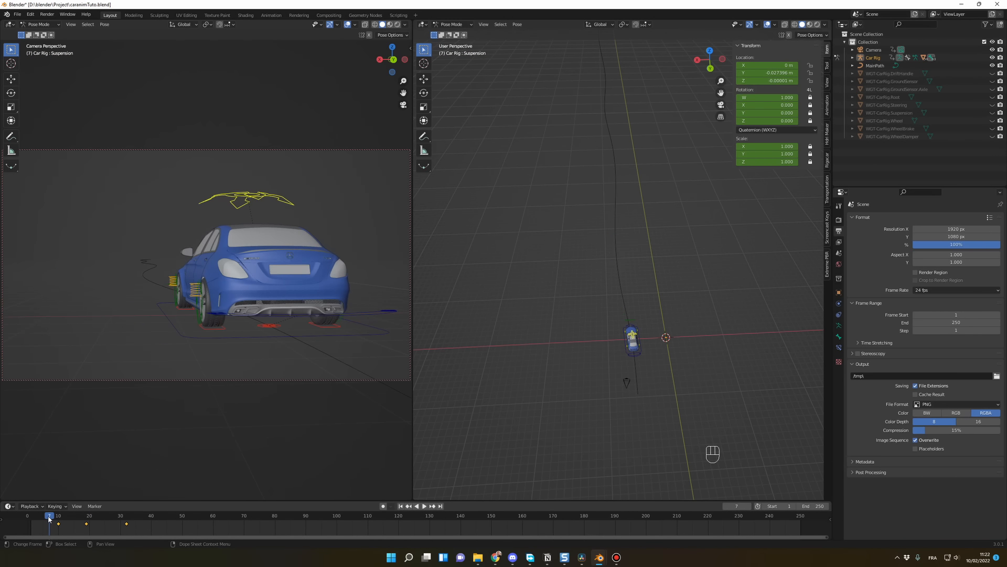
pyautogui.press('space')
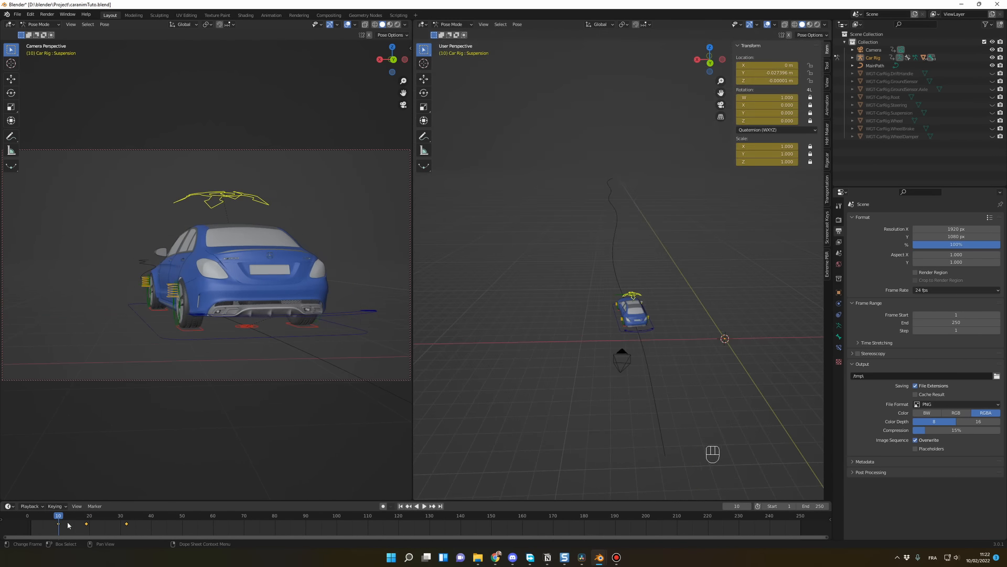
pyautogui.moveTo(72, 520); pyautogui.dragTo(58, 520)
pyautogui.press('space')
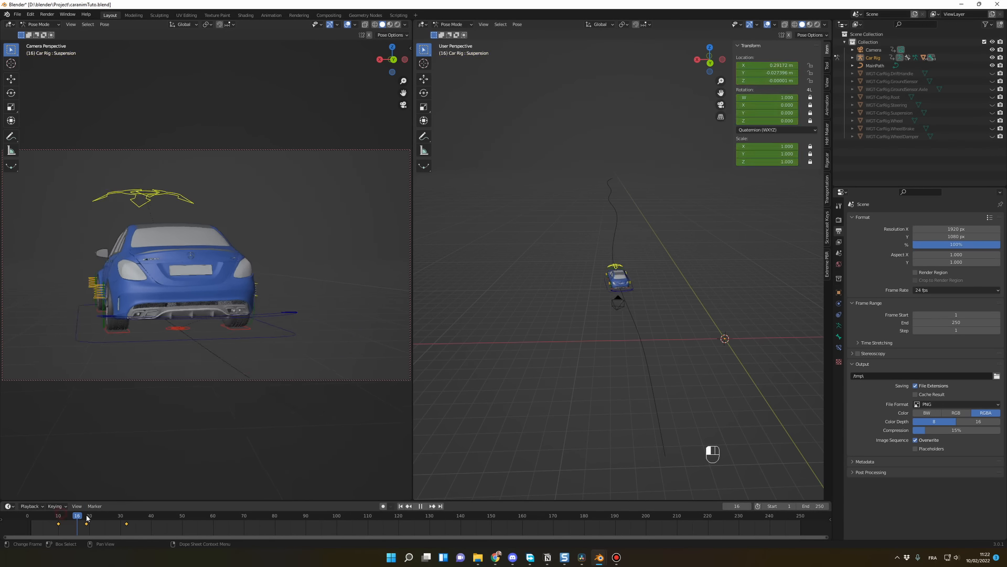
pyautogui.press('space')
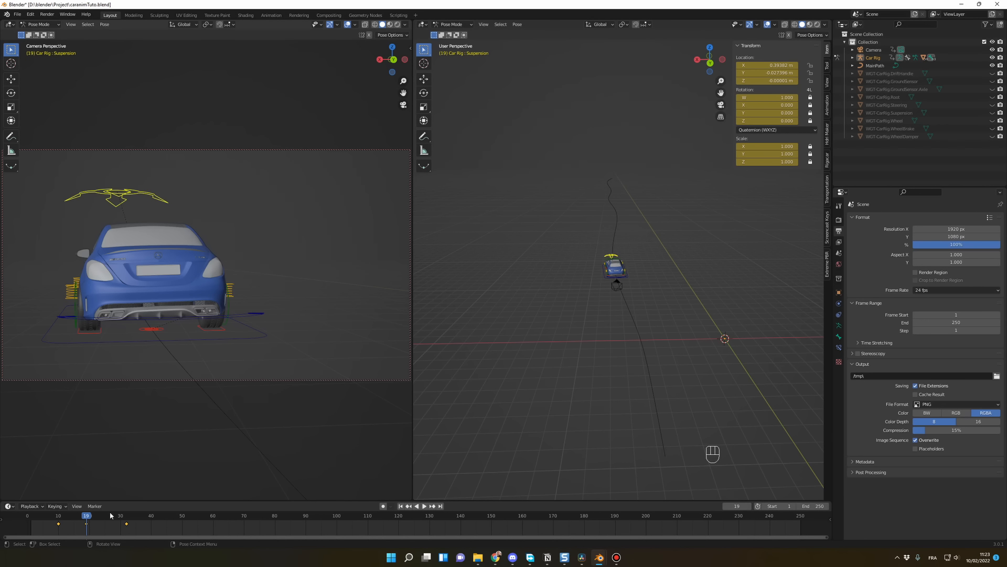
pyautogui.moveTo(112, 517); pyautogui.dragTo(126, 518)
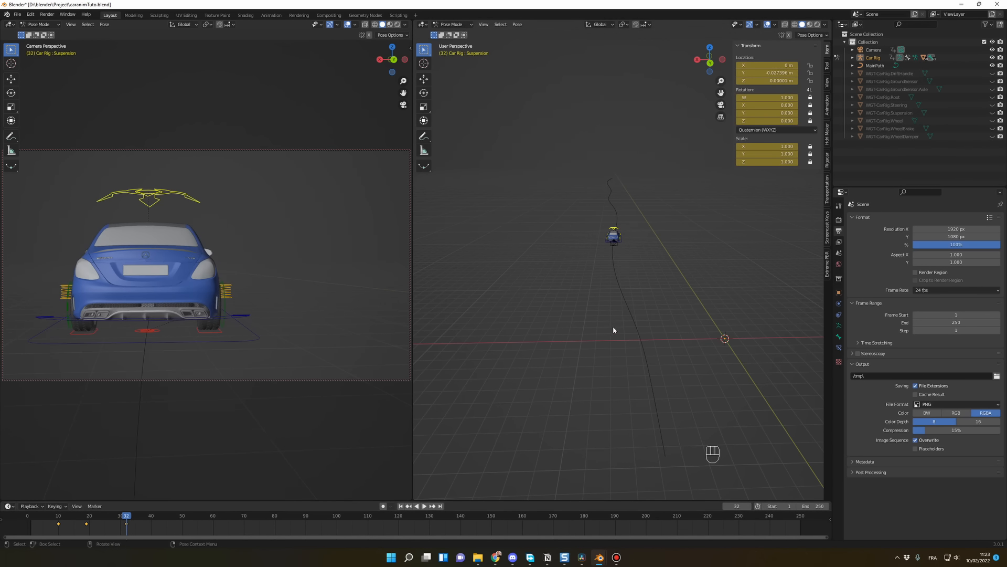
pyautogui.moveTo(613, 329); pyautogui.dragTo(642, 225, button='middle')
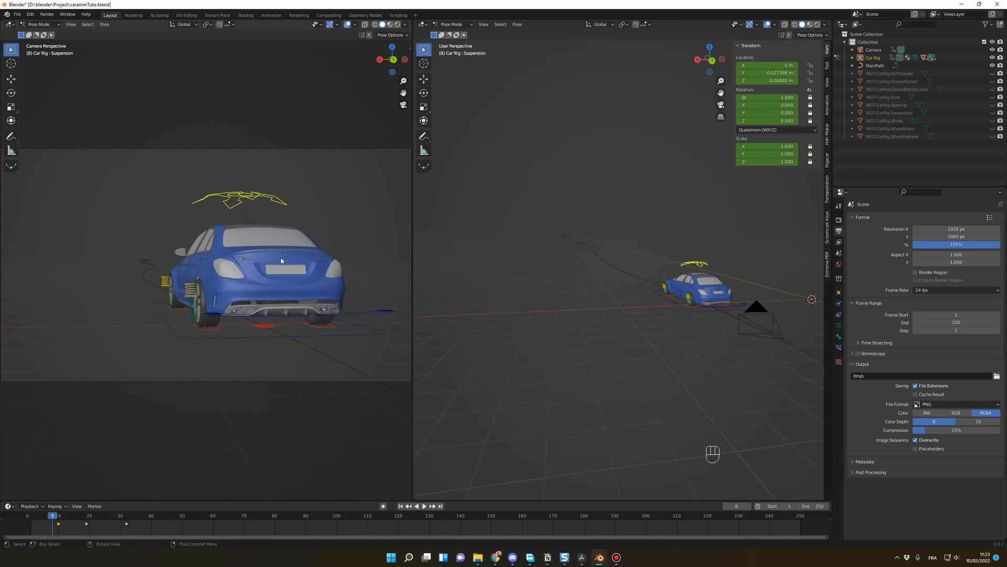
pyautogui.moveTo(58, 519); pyautogui.dragTo(118, 519)
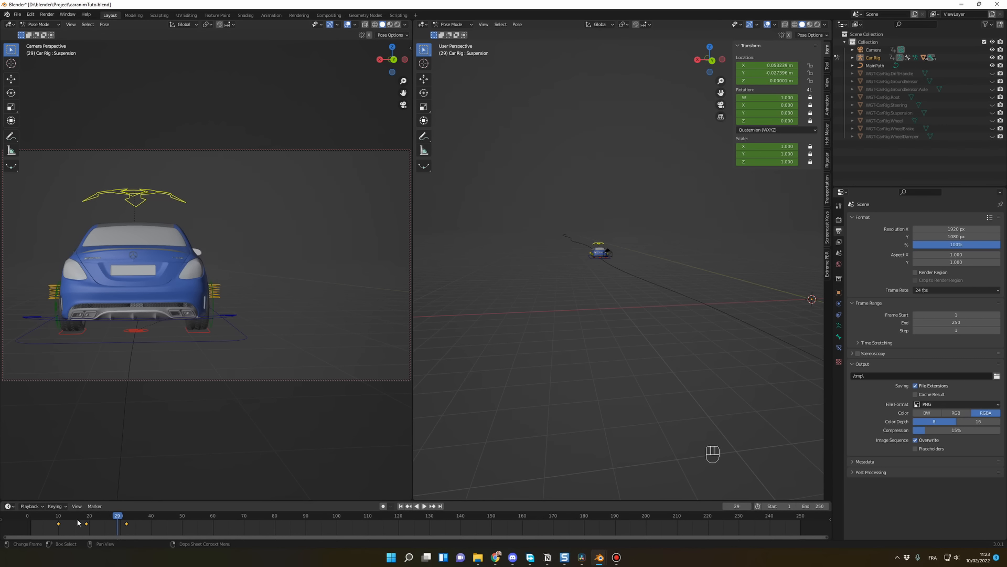
pyautogui.moveTo(60, 517); pyautogui.dragTo(53, 519)
pyautogui.press('space')
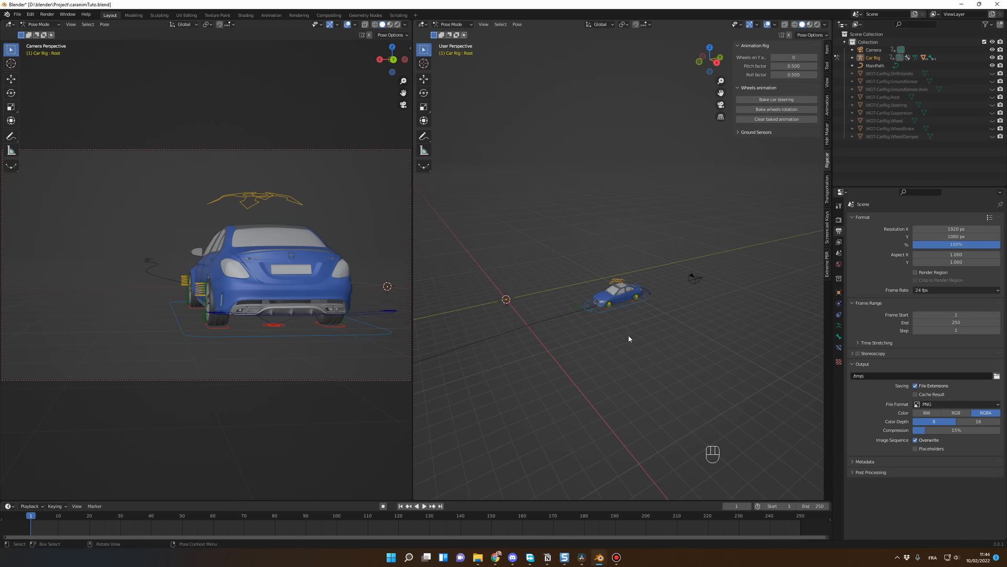
# Step: Select the car rig's Root control and bake the car steering for frames 1 to 250 with rotation factor 1.00 and keyframe tolerance 0.01
pyautogui.moveTo(629, 338); pyautogui.dragTo(659, 334, button='middle')
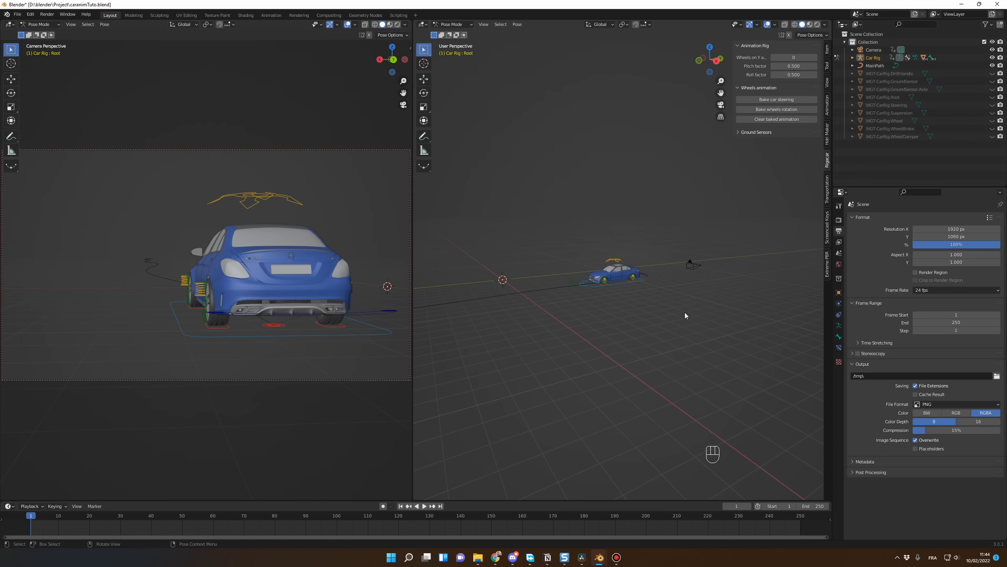
pyautogui.scroll(5, 662, 332)
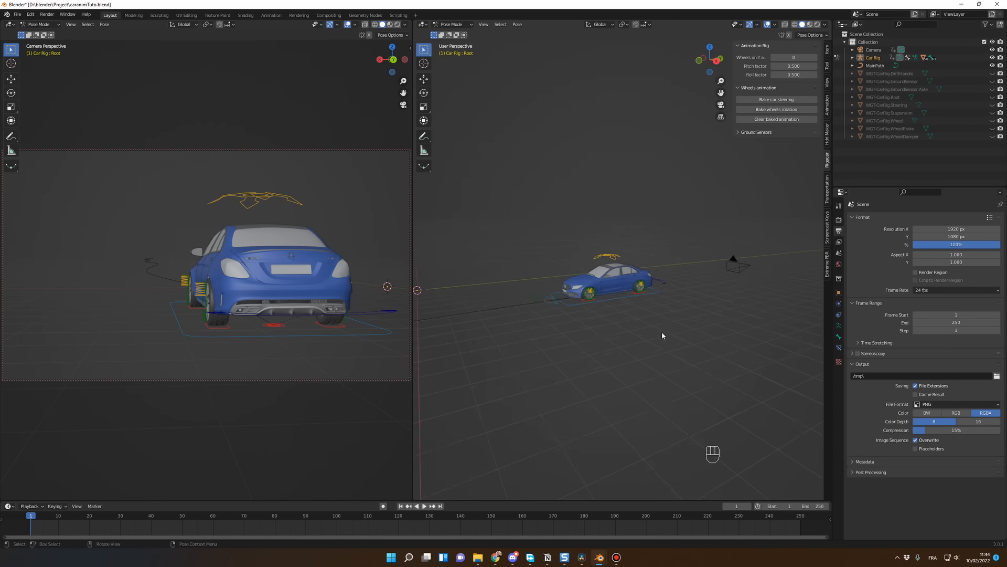
pyautogui.click(618, 337)
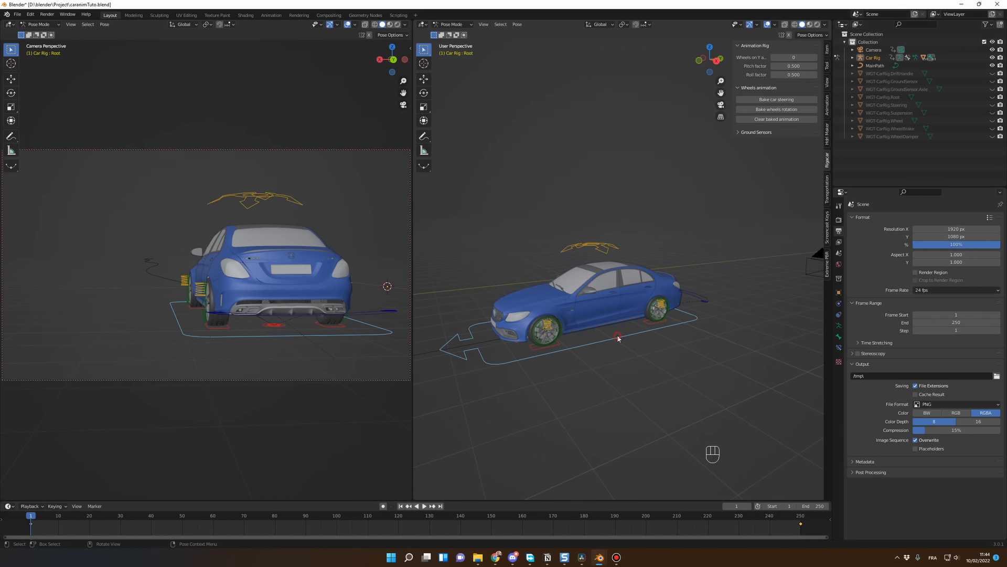
pyautogui.click(829, 137)
pyautogui.click(829, 163)
pyautogui.click(772, 99)
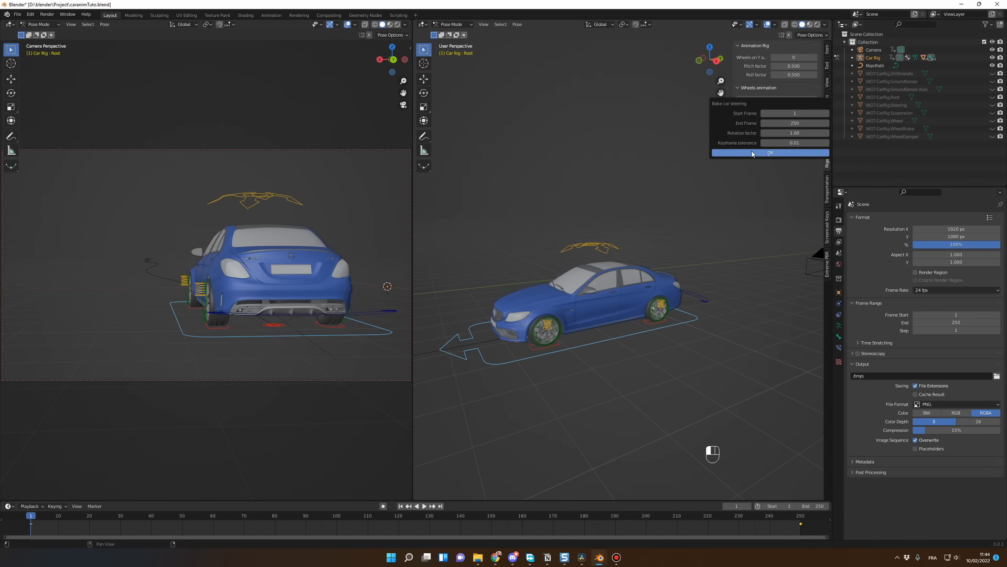
pyautogui.click(756, 153)
# Step: Bake the wheels' rotation for frames 1 to 250 with keyframe tolerance 0.01, then play back the animation and stop it
pyautogui.click(777, 110)
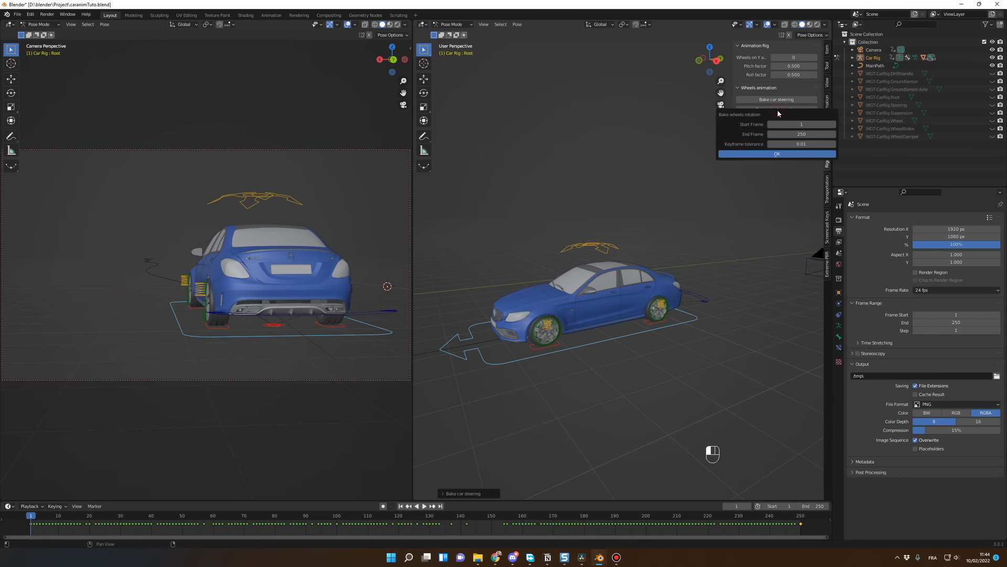
pyautogui.click(777, 154)
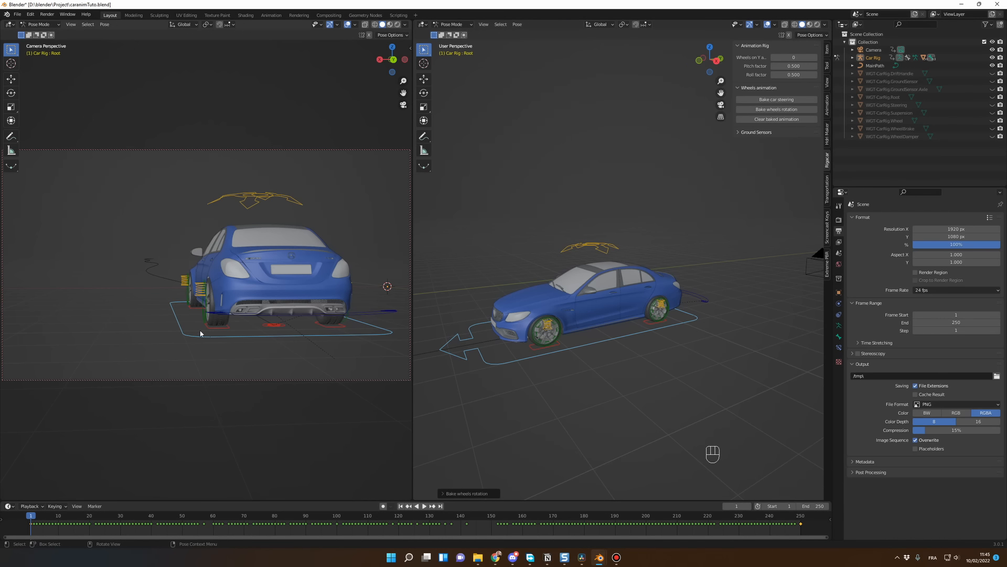
pyautogui.press('space')
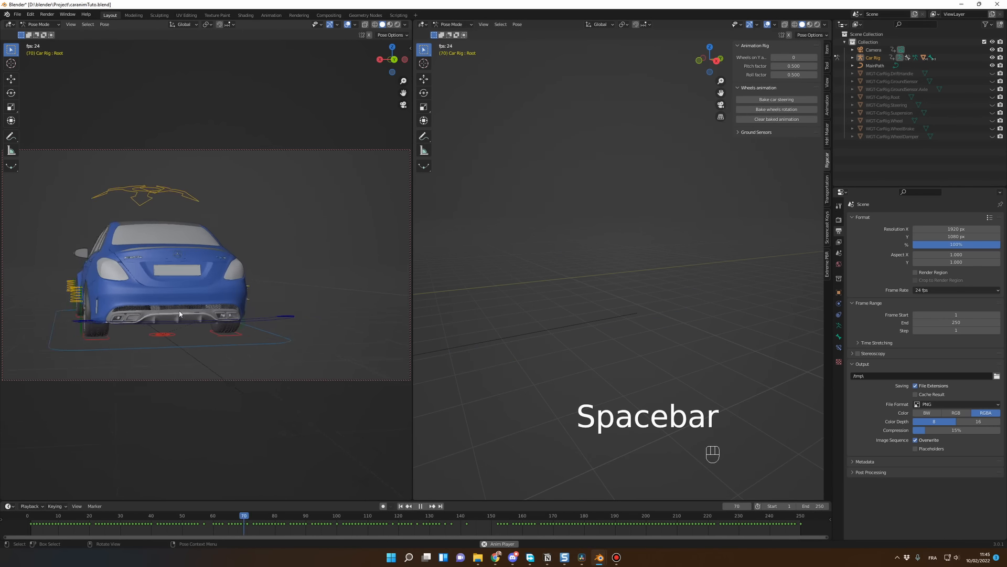
pyautogui.press('Escape')
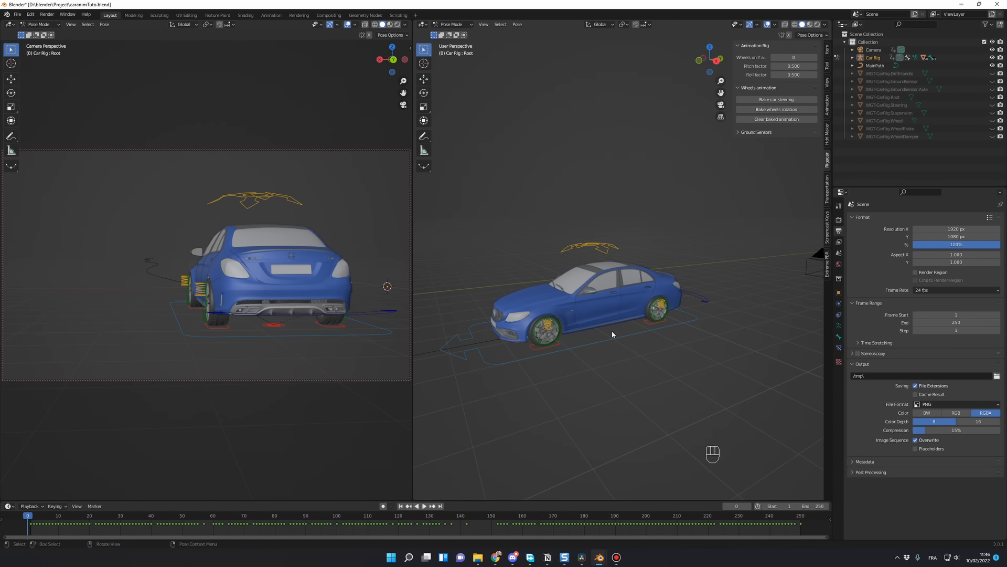
# Step: Hide the sidebar and join the two 3D viewports into one, keeping the user perspective view
pyautogui.press('Tab')
pyautogui.press('Tab')
pyautogui.press('n')
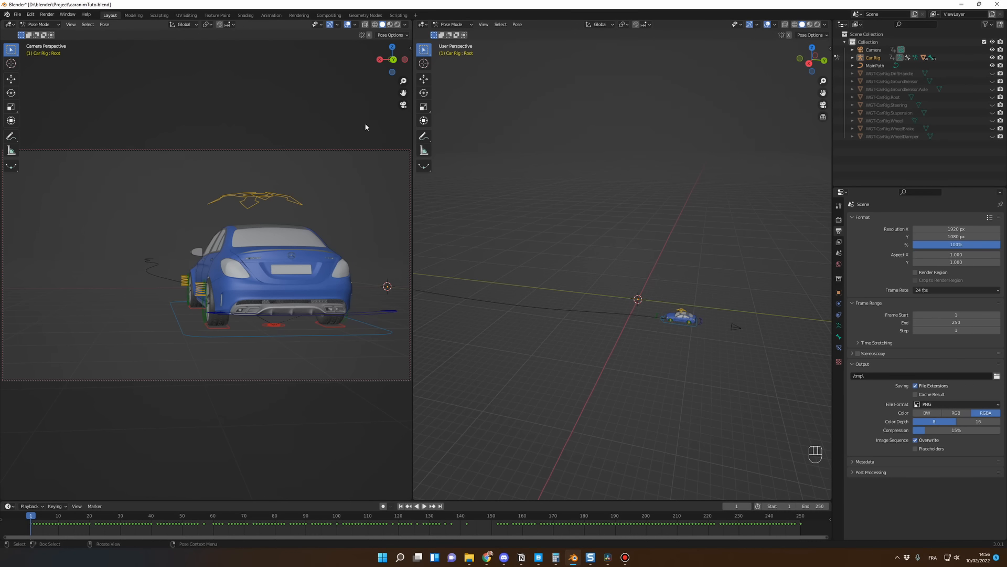
pyautogui.rightClick(412, 136)
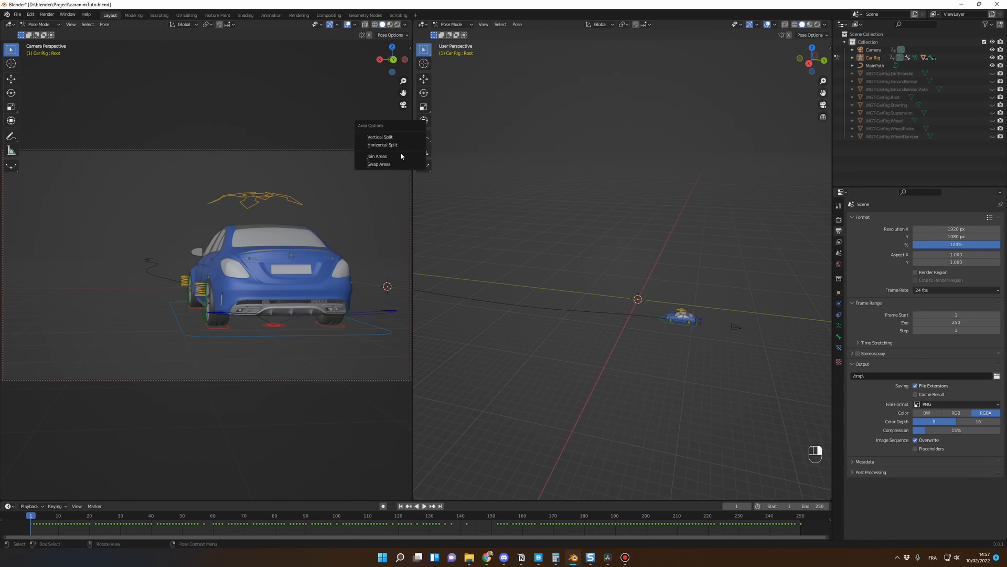
pyautogui.click(401, 156)
pyautogui.click(365, 147)
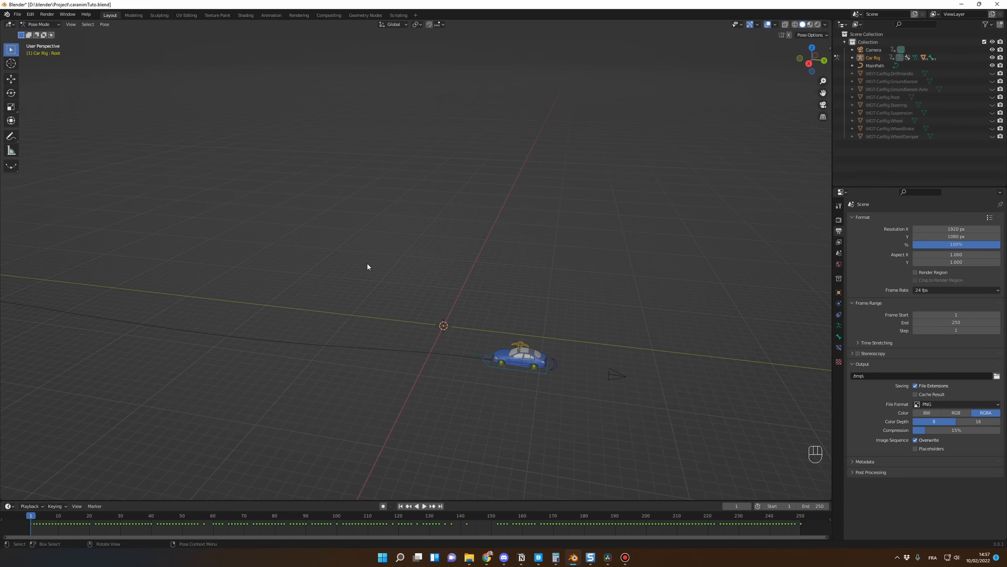
# Step: Return the car rig to Object Mode and add a plane mesh at the world origin
pyautogui.scroll(-3, 358, 289)
pyautogui.click(39, 24)
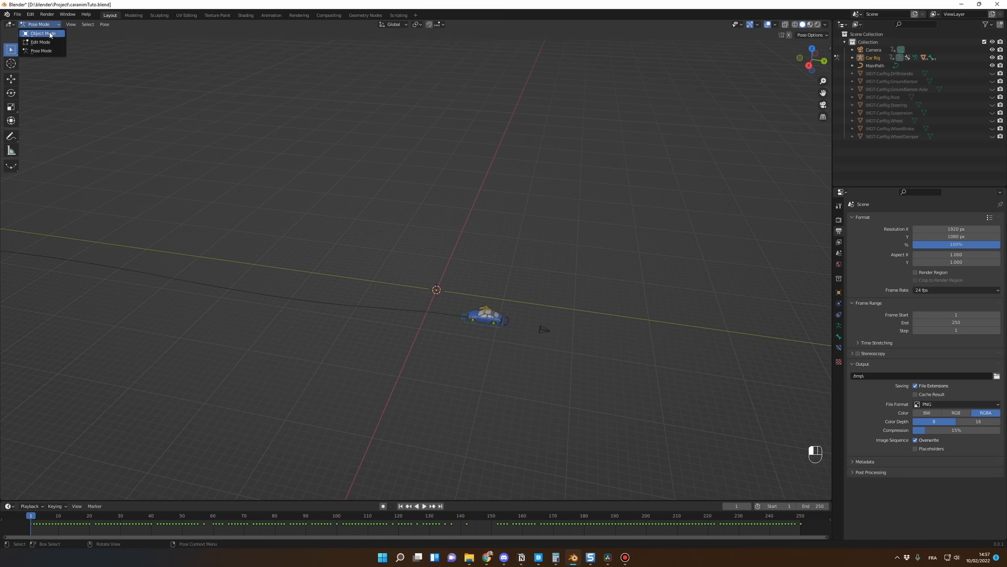
pyautogui.click(51, 34)
pyautogui.hotkey('shift', 'a')
pyautogui.moveTo(420, 310)
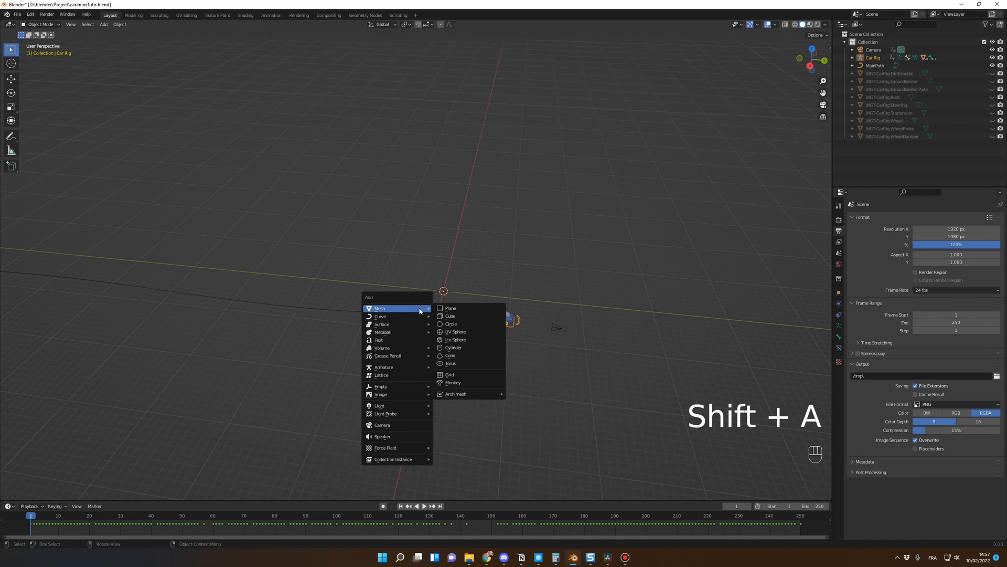
pyautogui.click(470, 310)
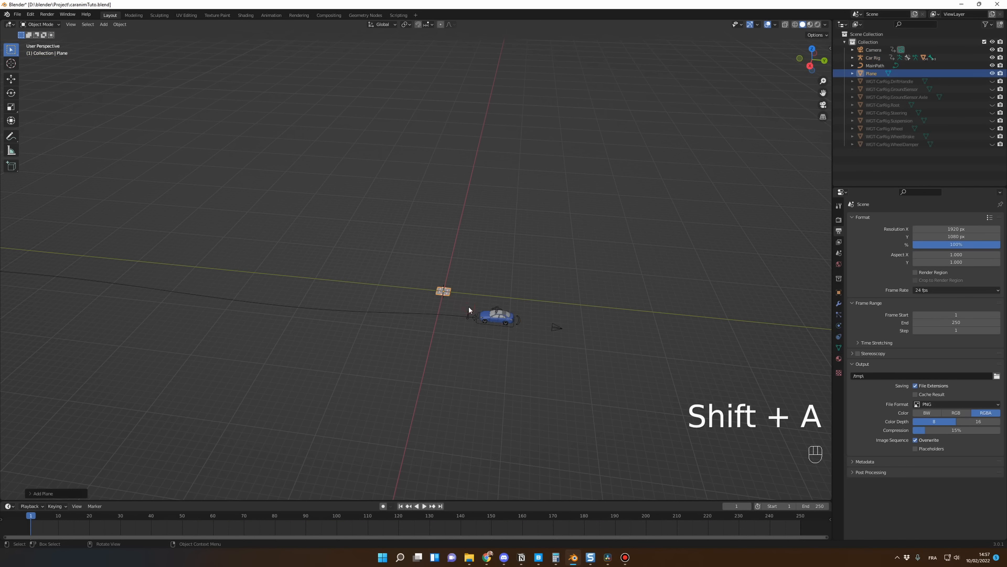
# Step: Set the plane's dimensions to 14 m in X and 7 m in Y
pyautogui.scroll(2, 507, 320)
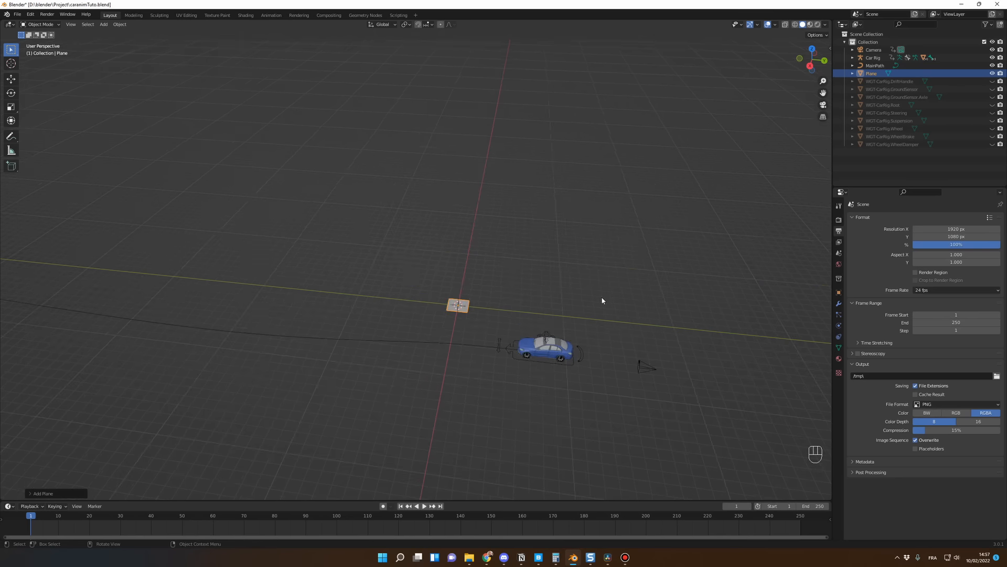
pyautogui.press('n')
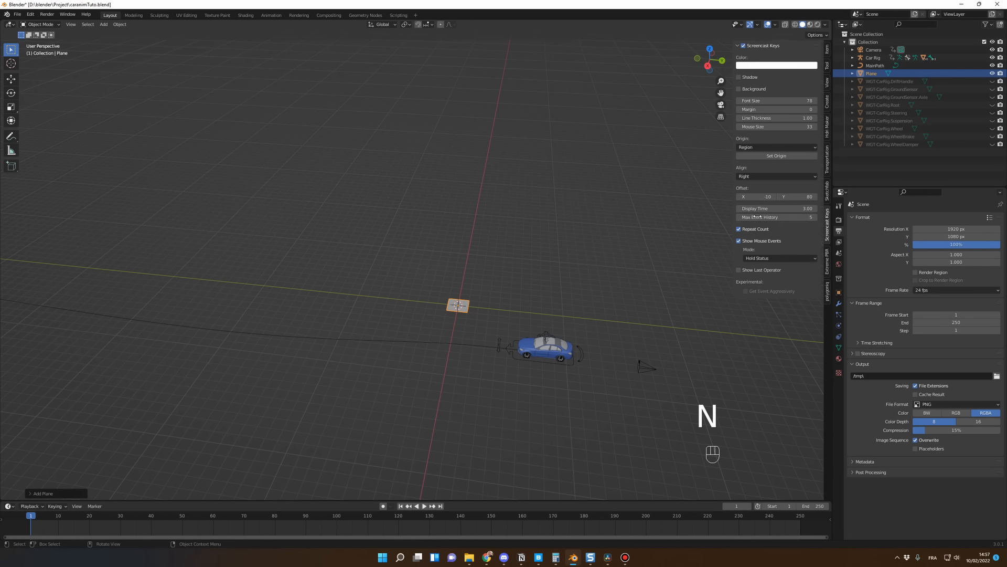
pyautogui.click(828, 51)
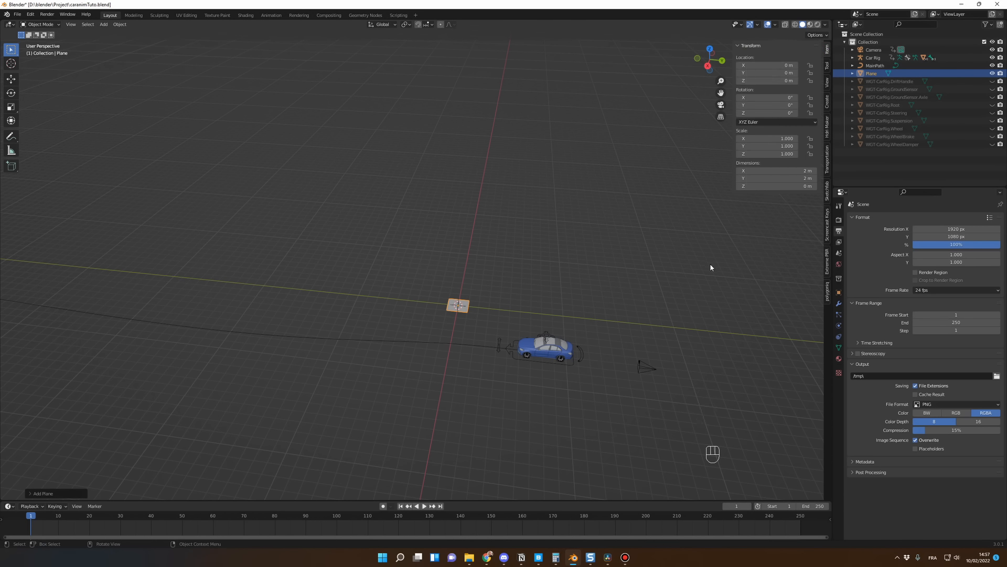
pyautogui.scroll(6, 710, 268)
pyautogui.keyDown('shift'); pyautogui.moveTo(636, 317); pyautogui.dragTo(564, 257, button='middle'); pyautogui.keyUp('shift')
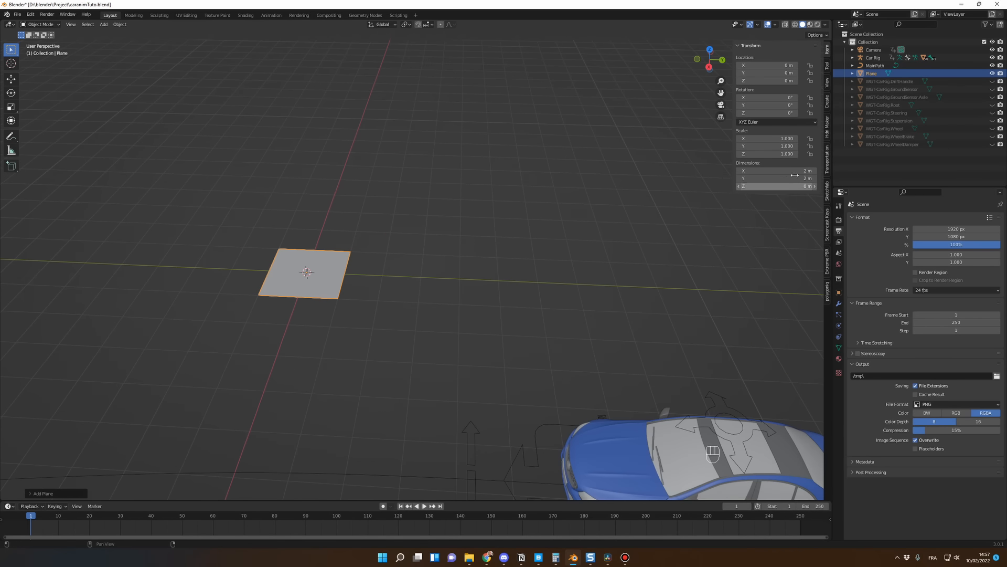
pyautogui.click(783, 171)
pyautogui.write('14')
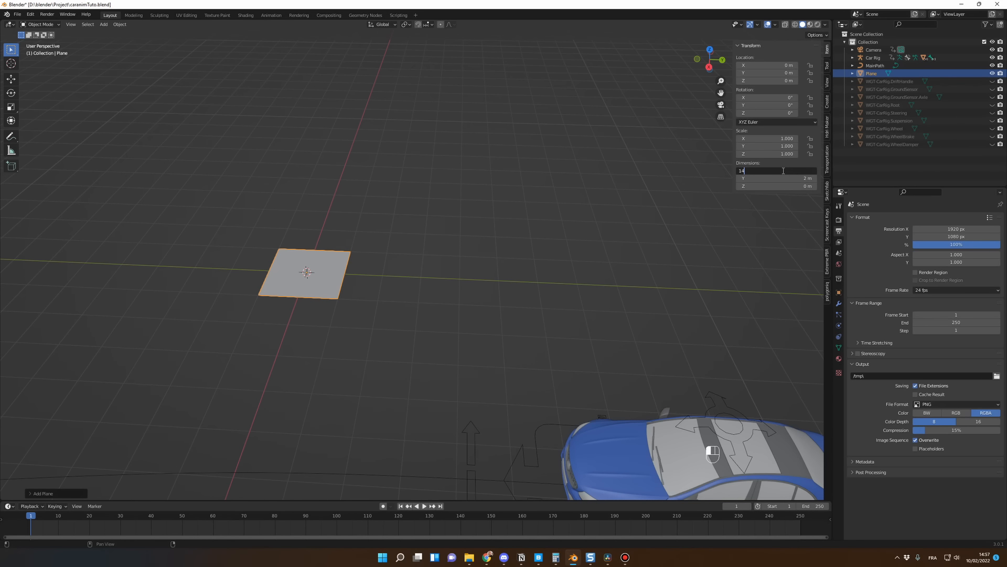
pyautogui.press('Return')
pyautogui.click(783, 177)
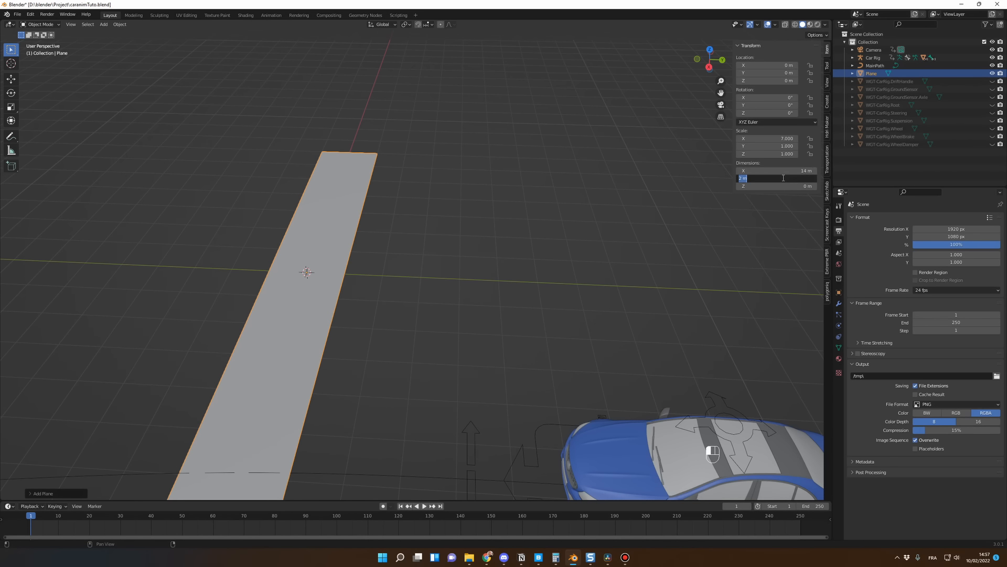
pyautogui.write('7')
pyautogui.press('Return')
pyautogui.scroll(-3, 551, 260)
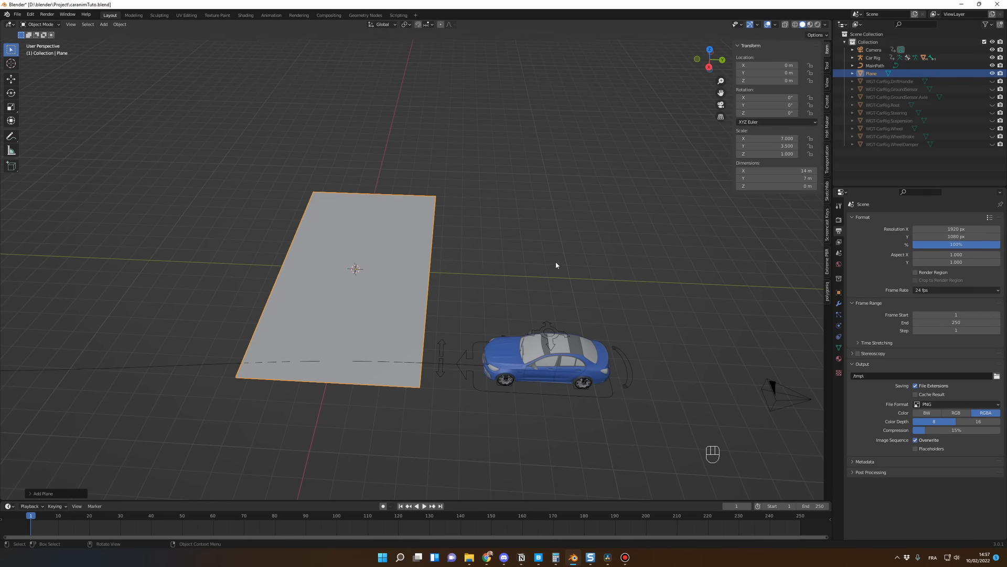
# Step: Set the plane's Z rotation to 90°
pyautogui.click(765, 113)
pyautogui.write('90')
pyautogui.press('Return')
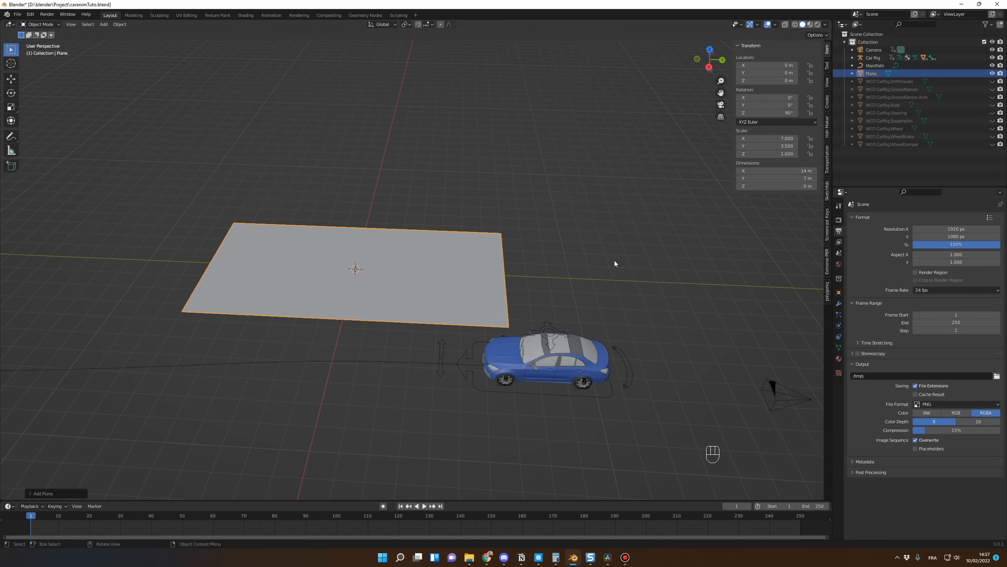
pyautogui.moveTo(615, 261); pyautogui.dragTo(533, 278, button='middle')
pyautogui.scroll(-5, 525, 280)
pyautogui.moveTo(357, 297); pyautogui.dragTo(438, 291, button='middle')
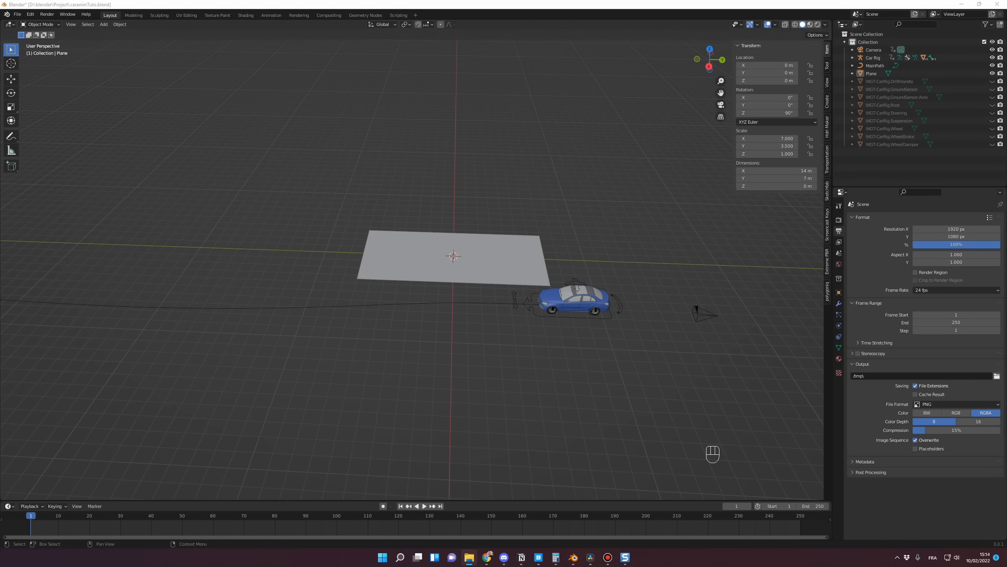
pyautogui.moveTo(1006, 135); pyautogui.dragTo(394, 135)
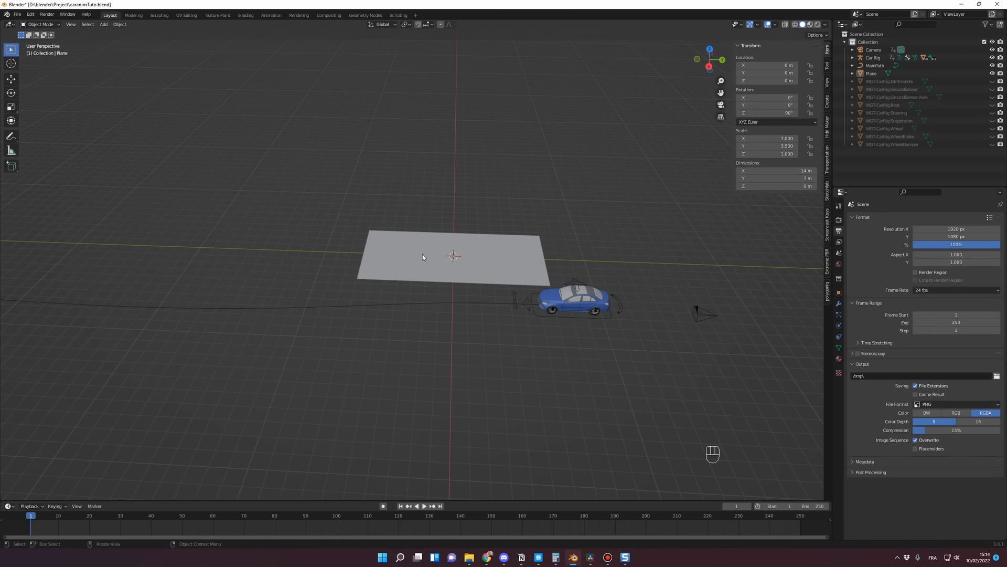
# Step: Select the plane, switch to the Shading workspace and create a new material for it
pyautogui.click(423, 256)
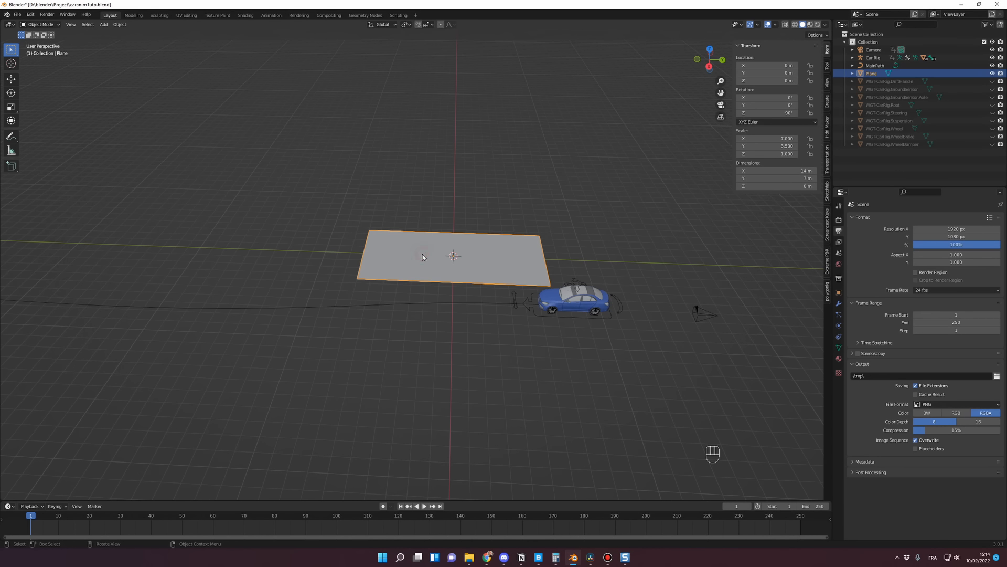
pyautogui.click(245, 15)
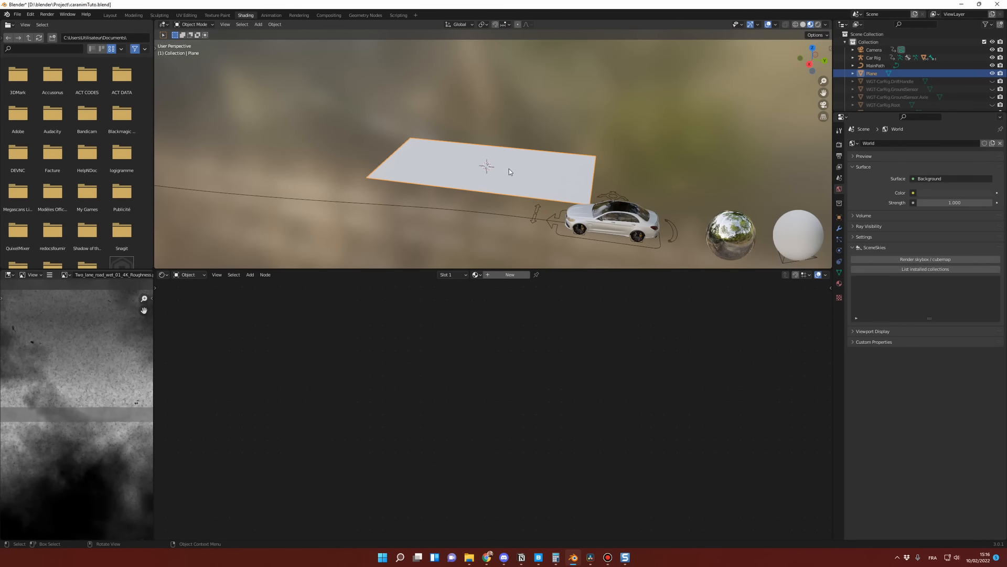
pyautogui.click(508, 274)
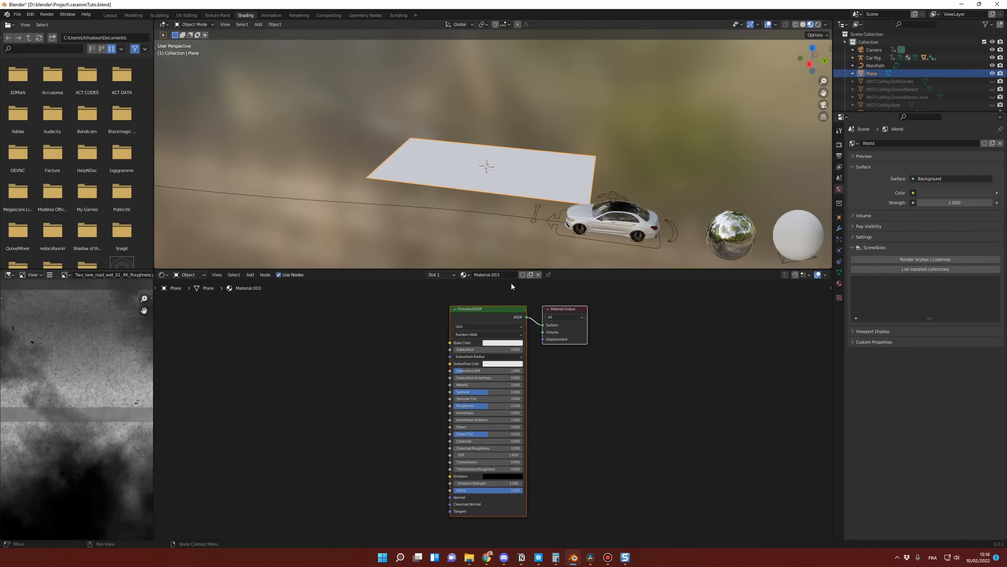
pyautogui.moveTo(429, 359); pyautogui.dragTo(425, 374, button='middle')
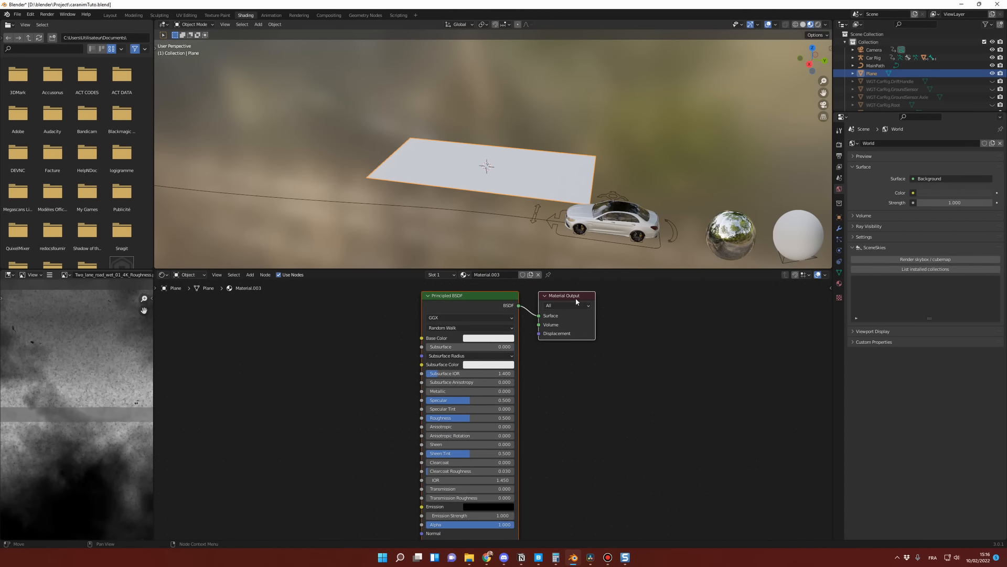
pyautogui.moveTo(576, 302); pyautogui.dragTo(649, 335, button='middle')
pyautogui.scroll(-3, 465, 344)
pyautogui.moveTo(465, 344); pyautogui.dragTo(415, 304, button='middle')
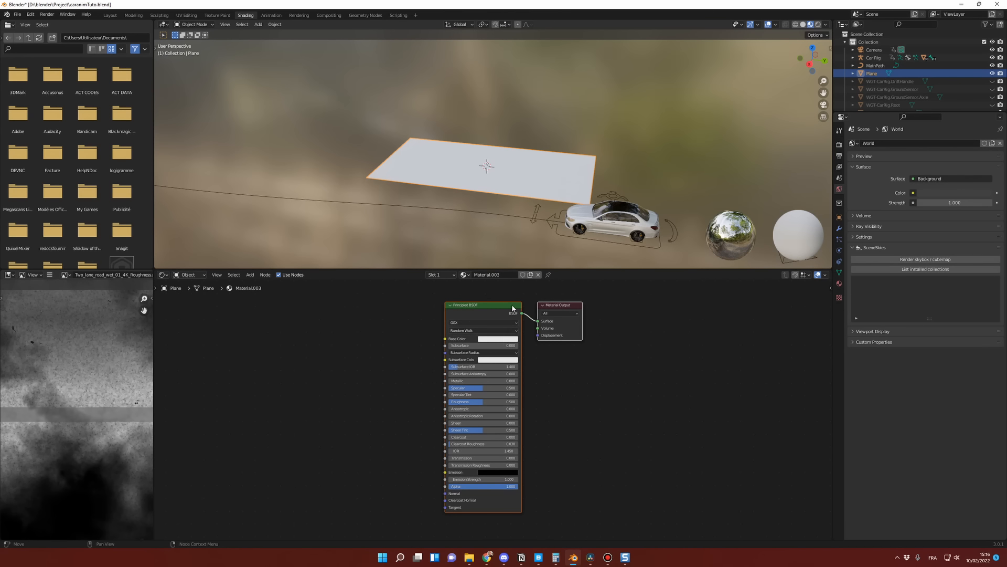
pyautogui.click(498, 338)
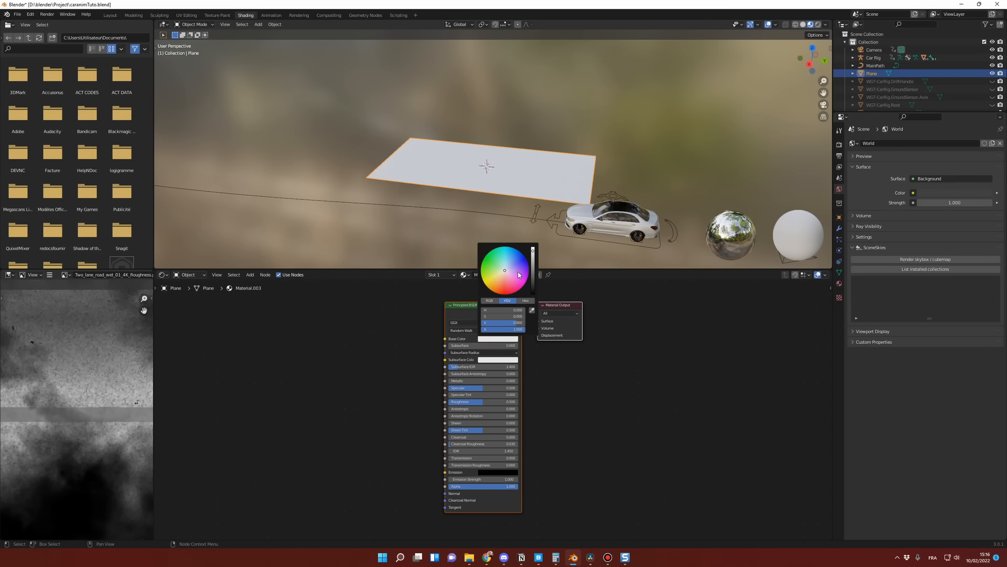
pyautogui.moveTo(518, 272); pyautogui.dragTo(505, 270)
pyautogui.click(629, 379)
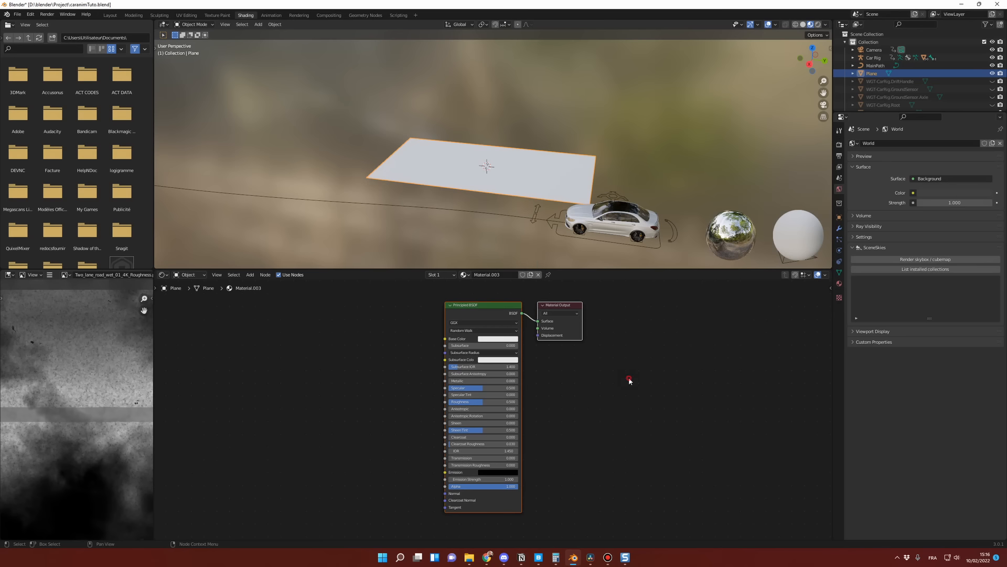
# Step: Space out the shader nodes and add Two_lane_road_wet_01_4K_Base_Color.png from the Road texture folder as an image node beside the Principled BSDF
pyautogui.moveTo(565, 305); pyautogui.dragTo(642, 315)
pyautogui.moveTo(508, 304); pyautogui.dragTo(536, 303)
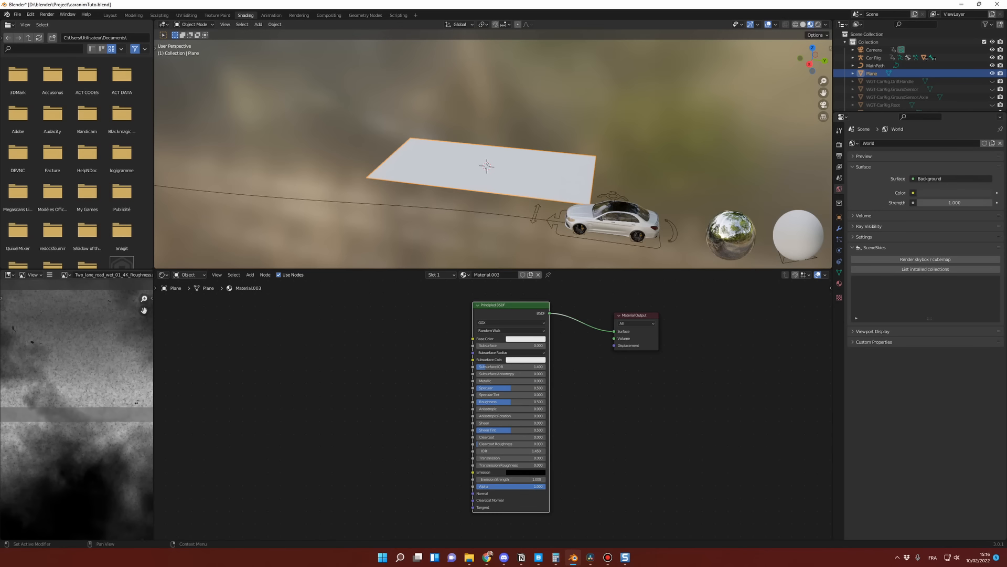
pyautogui.hotkey('alt', 'Tab')
pyautogui.click(445, 222)
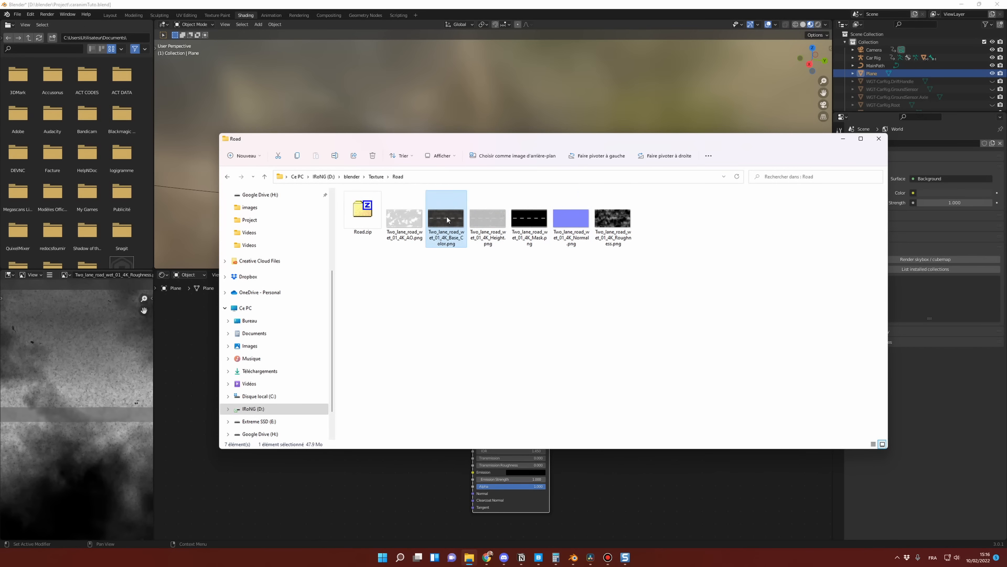
pyautogui.moveTo(448, 220); pyautogui.dragTo(350, 481)
pyautogui.hotkey('alt', 'Tab')
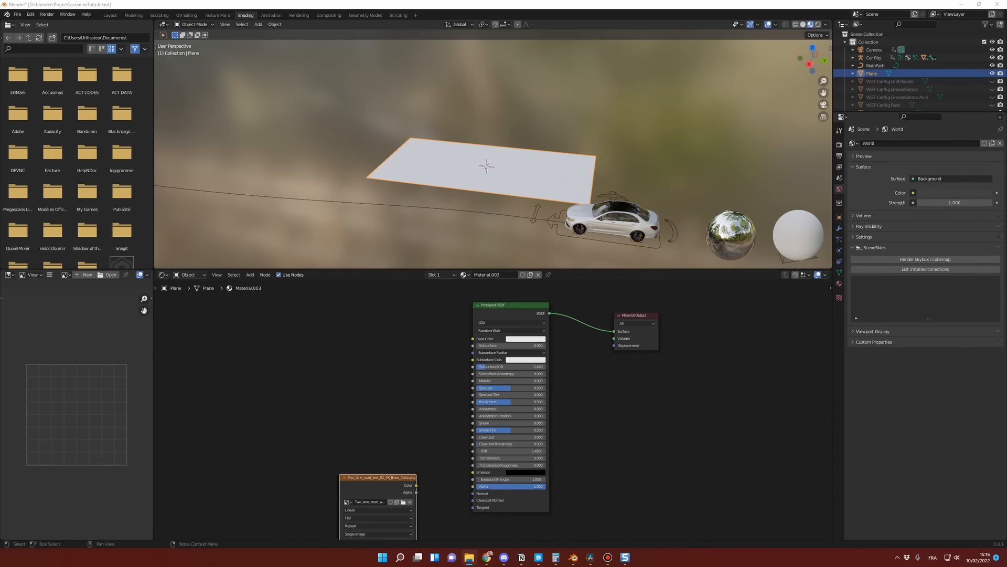
pyautogui.moveTo(380, 481); pyautogui.dragTo(330, 313)
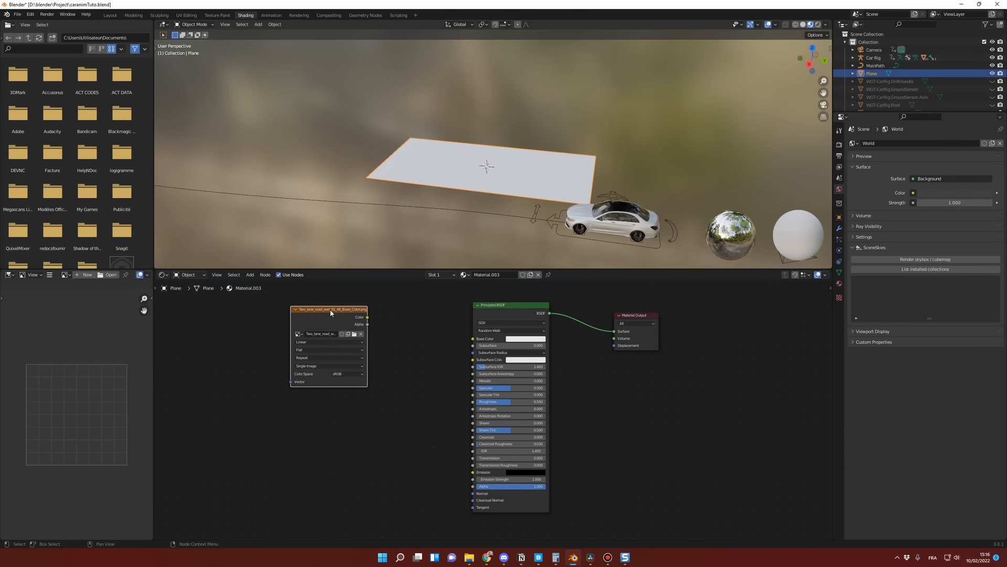
# Step: Connect the base color texture's Color output to the Principled BSDF's Base Color and spread the nodes further apart
pyautogui.moveTo(500, 309); pyautogui.dragTo(487, 308)
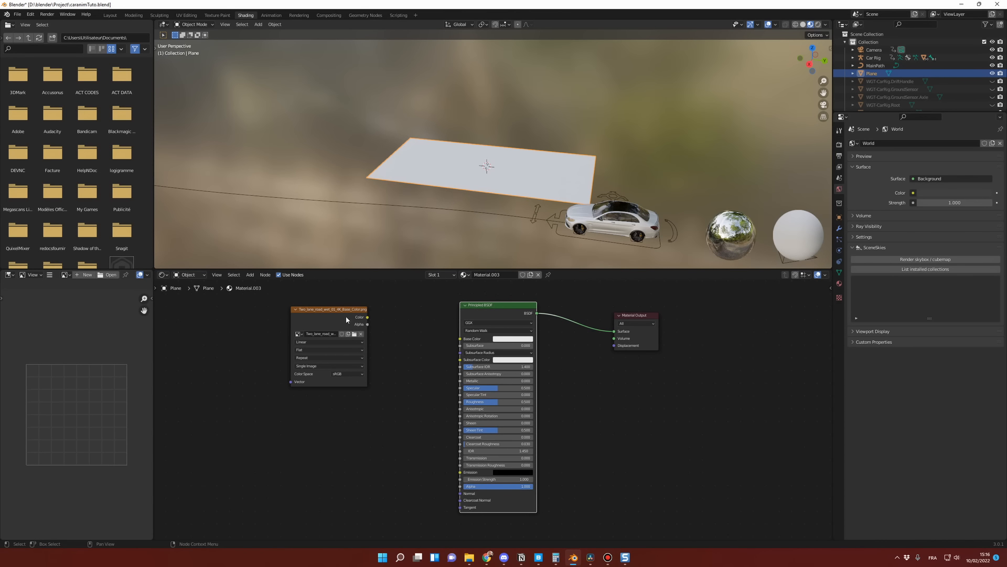
pyautogui.moveTo(367, 317); pyautogui.dragTo(460, 339)
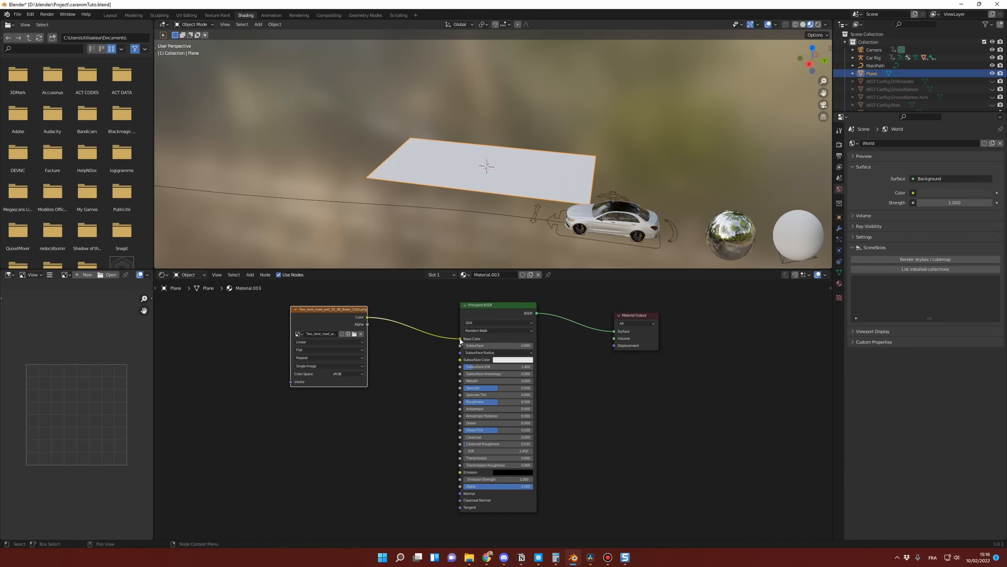
pyautogui.moveTo(494, 236); pyautogui.dragTo(494, 201, button='middle')
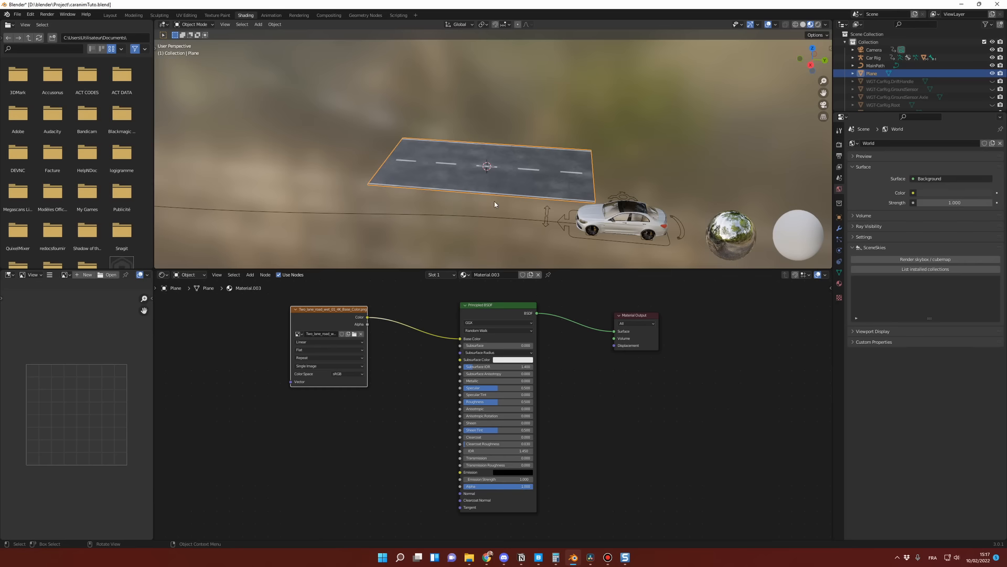
pyautogui.moveTo(642, 319); pyautogui.dragTo(681, 309)
pyautogui.moveTo(499, 312); pyautogui.dragTo(540, 312)
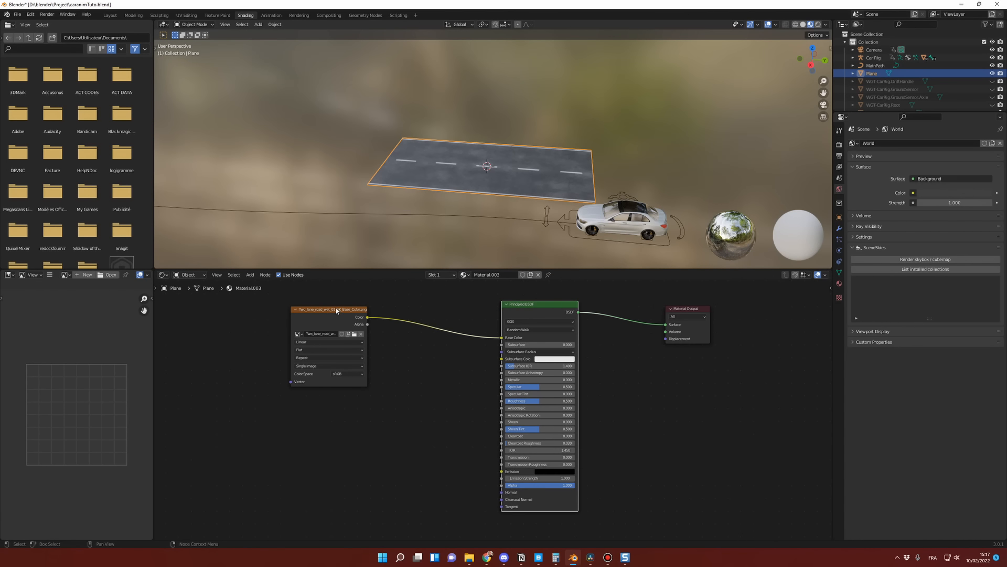
pyautogui.moveTo(337, 311); pyautogui.dragTo(352, 305)
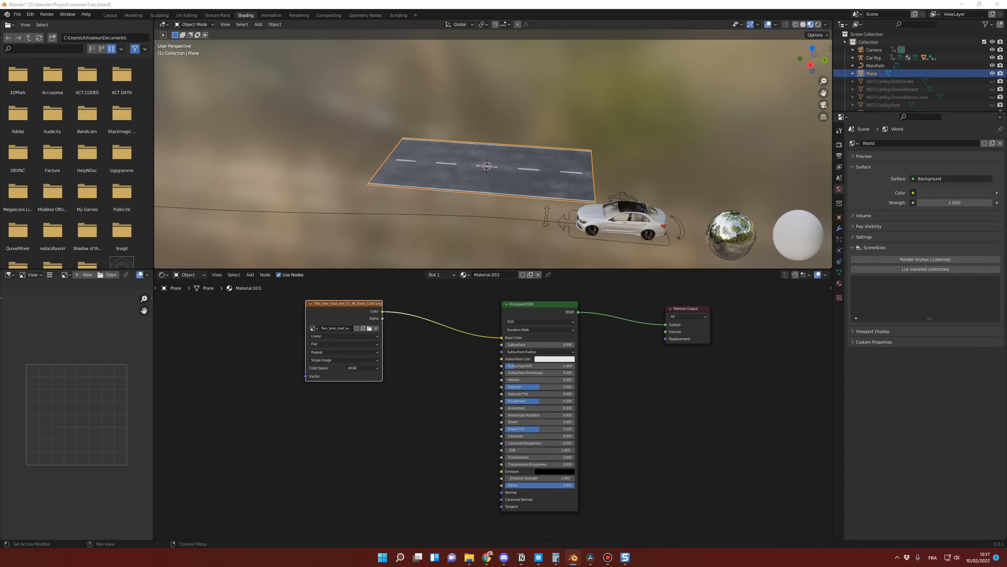
# Step: Add Two_lane_road_wet_01_4K_Normal.png from the Road texture folder as an image node below the base color texture
pyautogui.moveTo(1006, 184); pyautogui.dragTo(521, 121)
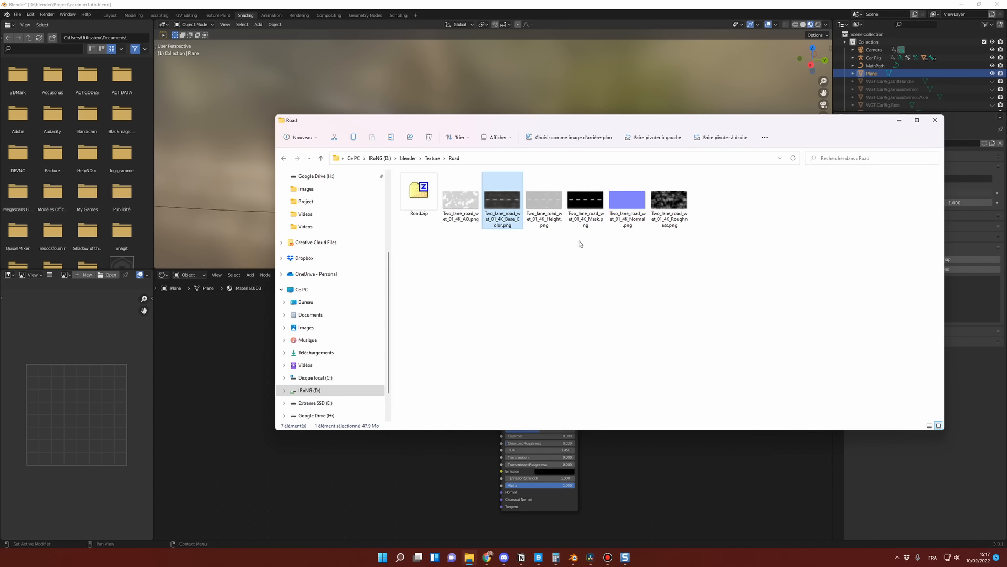
pyautogui.click(629, 200)
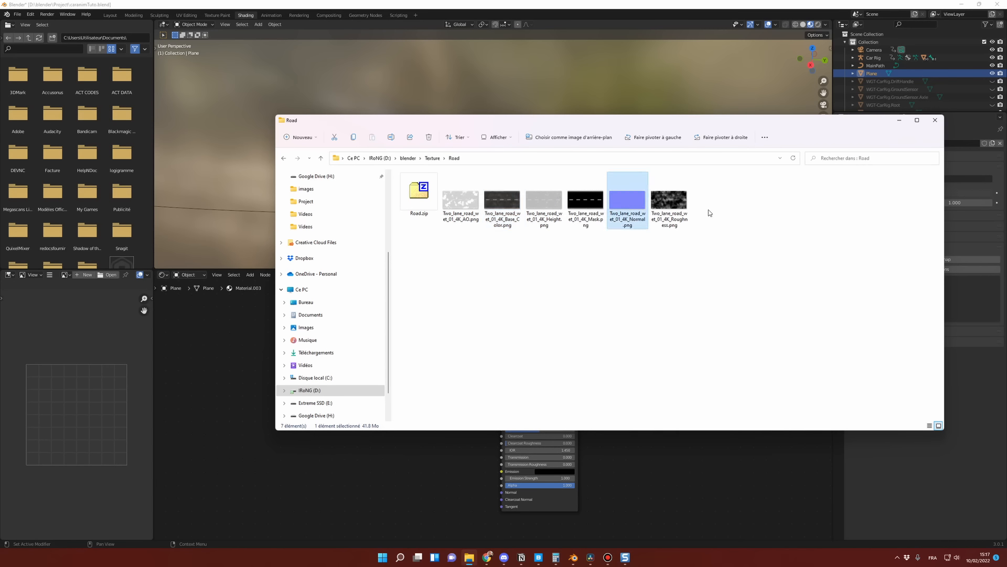
pyautogui.keyDown('ctrl'); pyautogui.click(680, 208); pyautogui.keyUp('ctrl')
pyautogui.moveTo(609, 125); pyautogui.dragTo(687, 89)
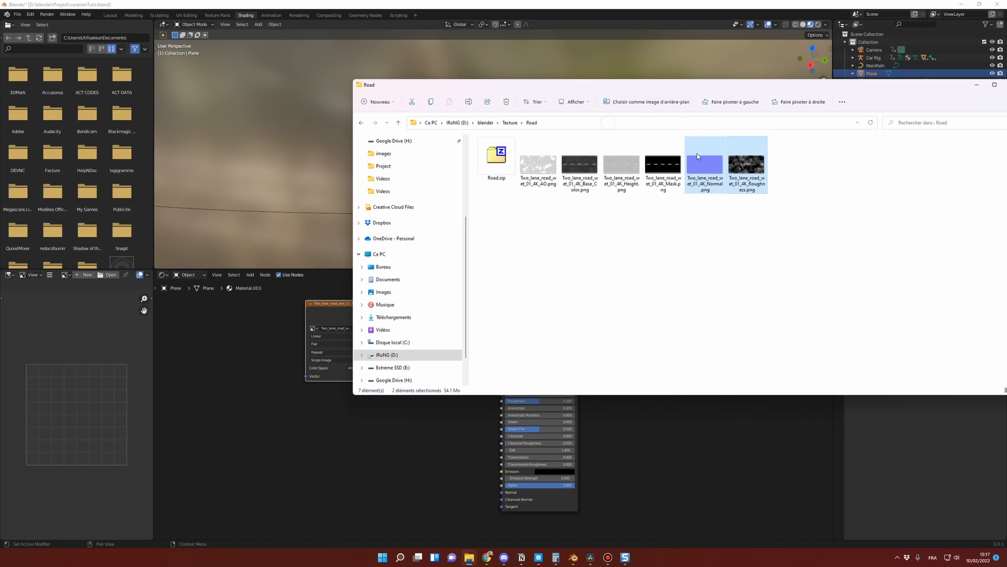
pyautogui.moveTo(701, 157); pyautogui.dragTo(312, 459)
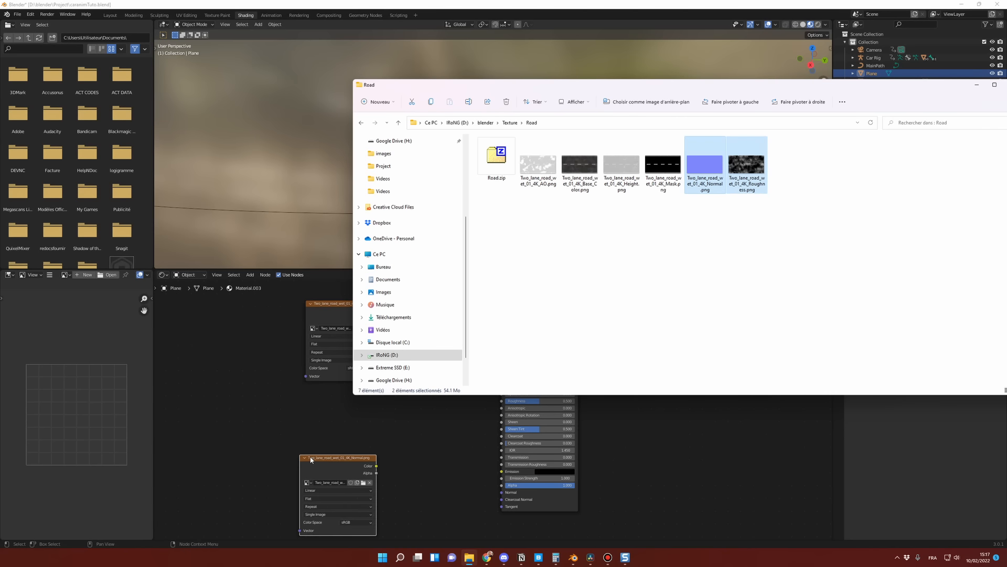
pyautogui.click(273, 436)
pyautogui.scroll(-3, 322, 441)
pyautogui.moveTo(395, 448); pyautogui.dragTo(364, 435)
# Step: Add Two_lane_road_wet_01_4K_Roughness.png as an image node and connect its Color output to the Principled BSDF's Roughness
pyautogui.hotkey('alt', 'Tab')
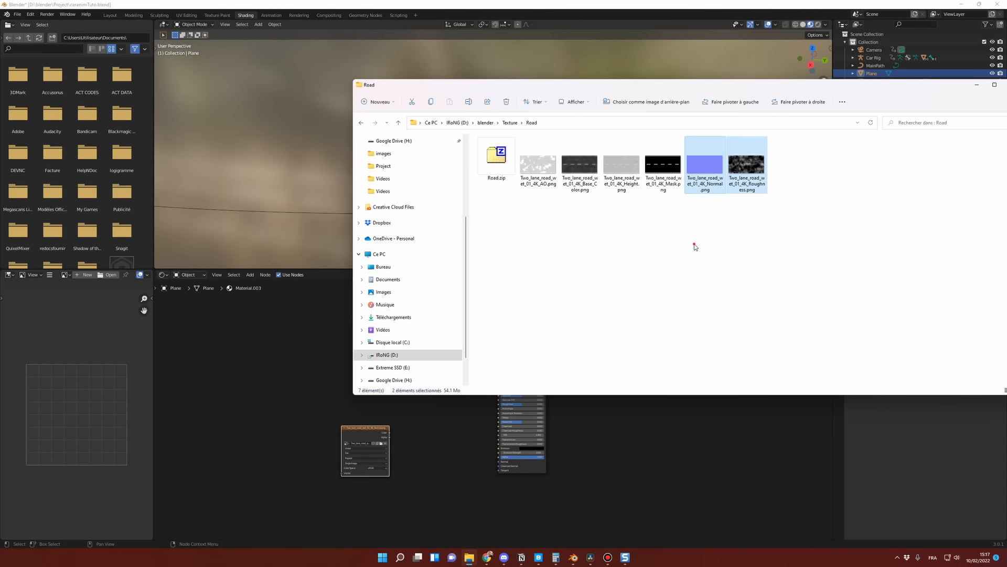
pyautogui.click(747, 165)
pyautogui.moveTo(747, 165); pyautogui.dragTo(436, 456)
pyautogui.click(446, 436)
pyautogui.hotkey('alt', 'Tab')
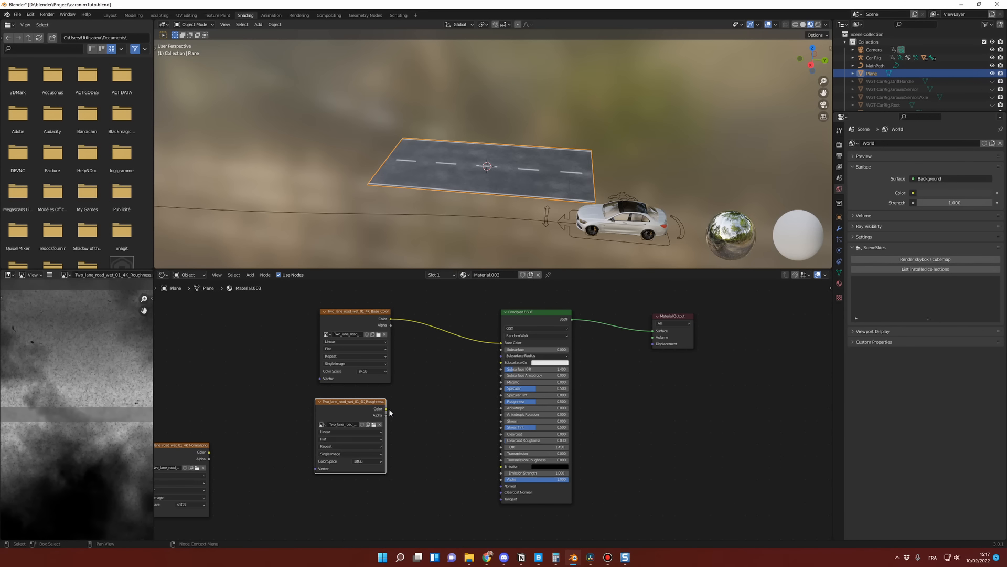
pyautogui.moveTo(387, 410); pyautogui.dragTo(502, 403)
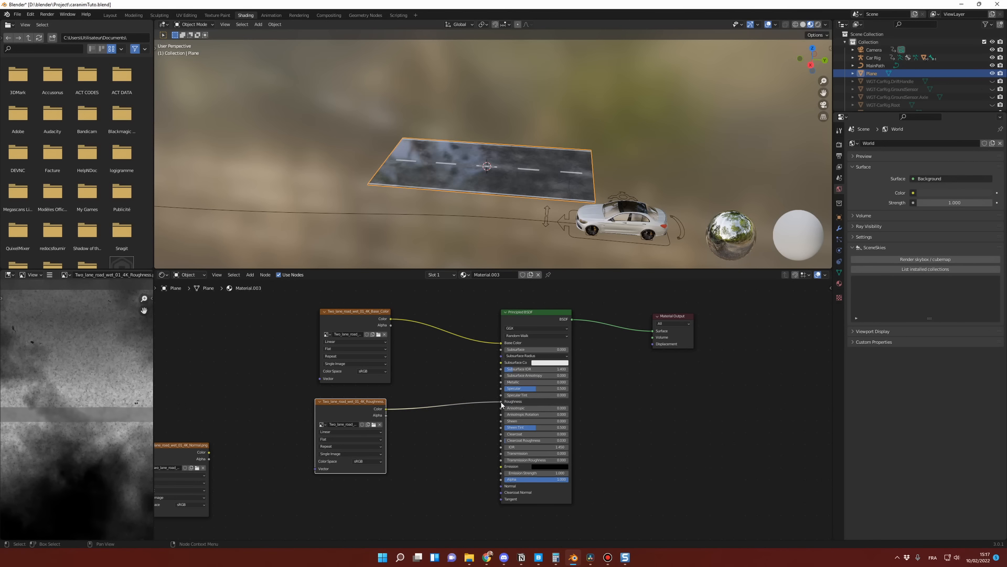
pyautogui.scroll(5, 505, 191)
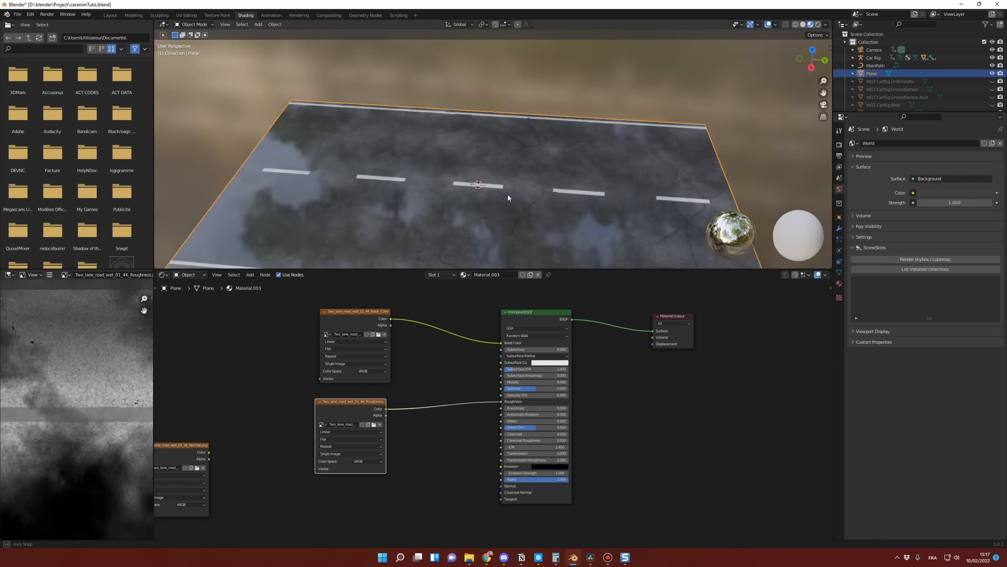
pyautogui.moveTo(508, 194); pyautogui.dragTo(513, 173, button='middle')
pyautogui.scroll(-5, 504, 194)
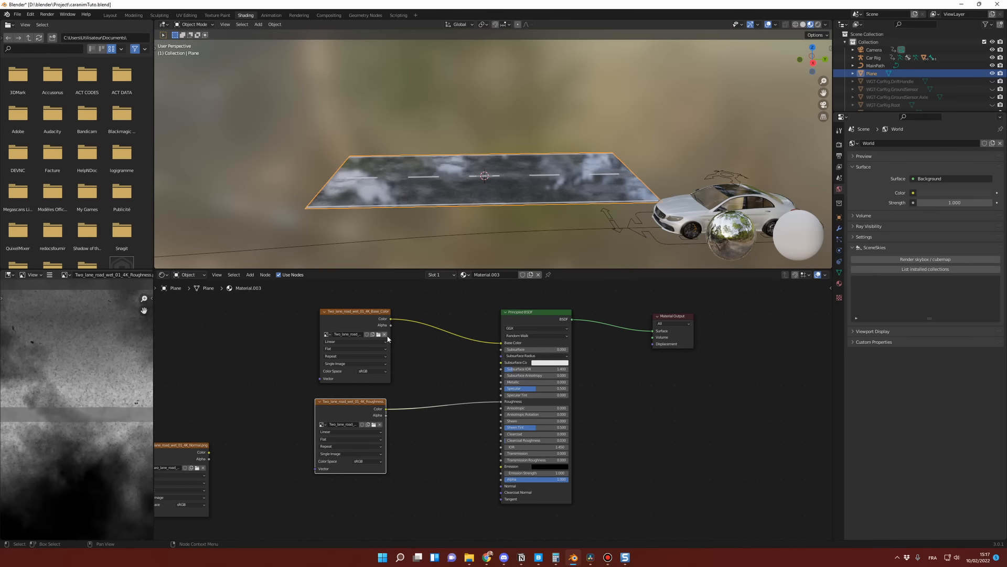
# Step: Arrange the base color, roughness and normal texture nodes in a staggered column, leaving space before the Principled BSDF
pyautogui.moveTo(365, 314); pyautogui.dragTo(366, 302)
pyautogui.moveTo(367, 405); pyautogui.dragTo(371, 385)
pyautogui.moveTo(188, 446); pyautogui.dragTo(366, 464)
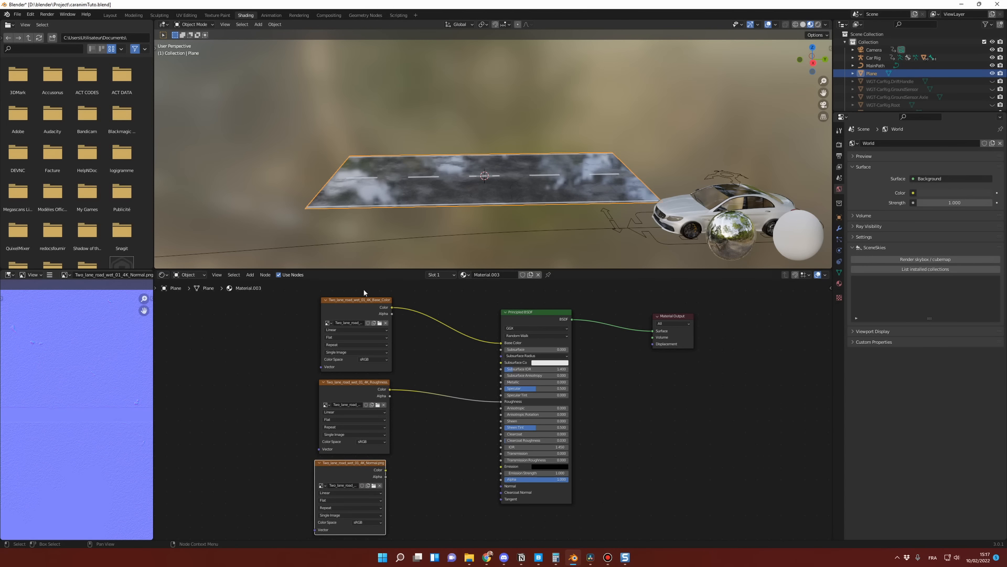
pyautogui.moveTo(365, 302); pyautogui.dragTo(271, 303)
pyautogui.moveTo(345, 387); pyautogui.dragTo(343, 358)
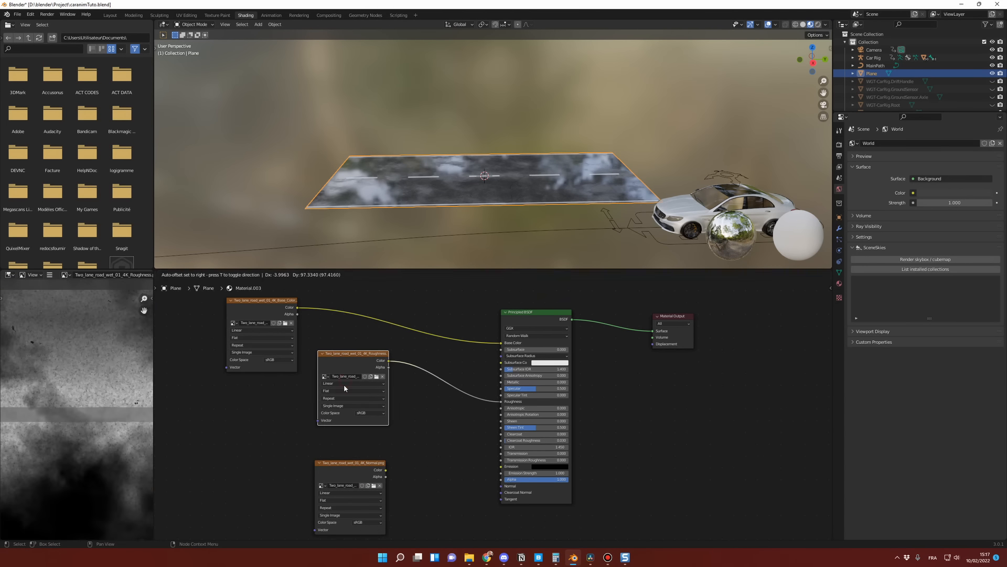
pyautogui.moveTo(359, 465); pyautogui.dragTo(354, 442)
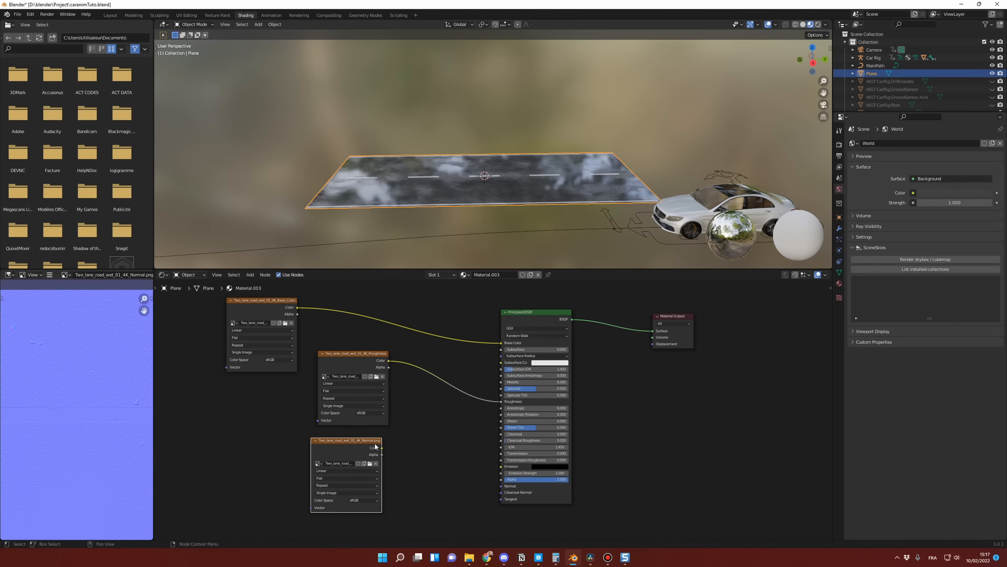
pyautogui.moveTo(364, 441); pyautogui.dragTo(313, 443)
pyautogui.click(400, 448)
pyautogui.hotkey('shift', 'a')
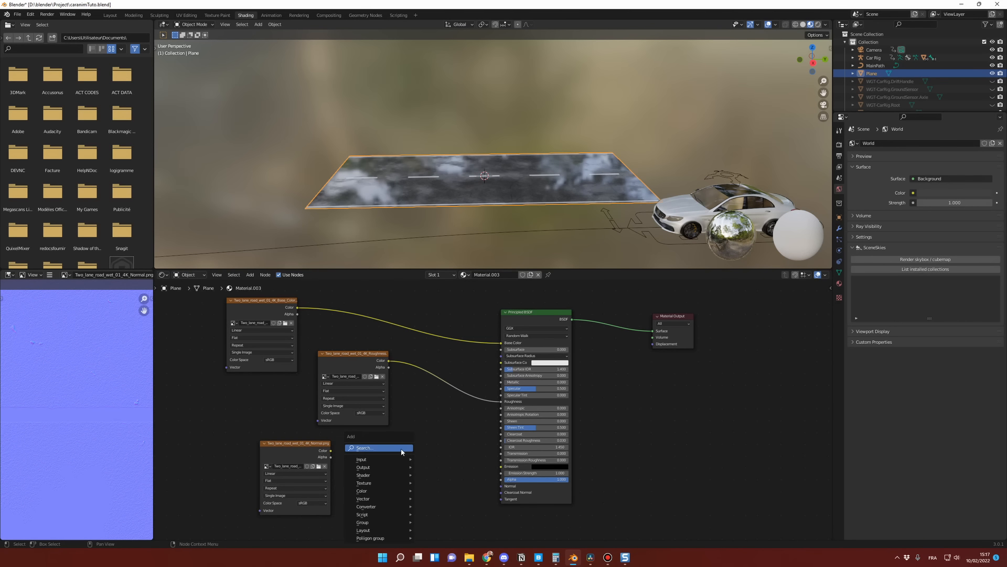
pyautogui.click(402, 449)
pyautogui.write('BM')
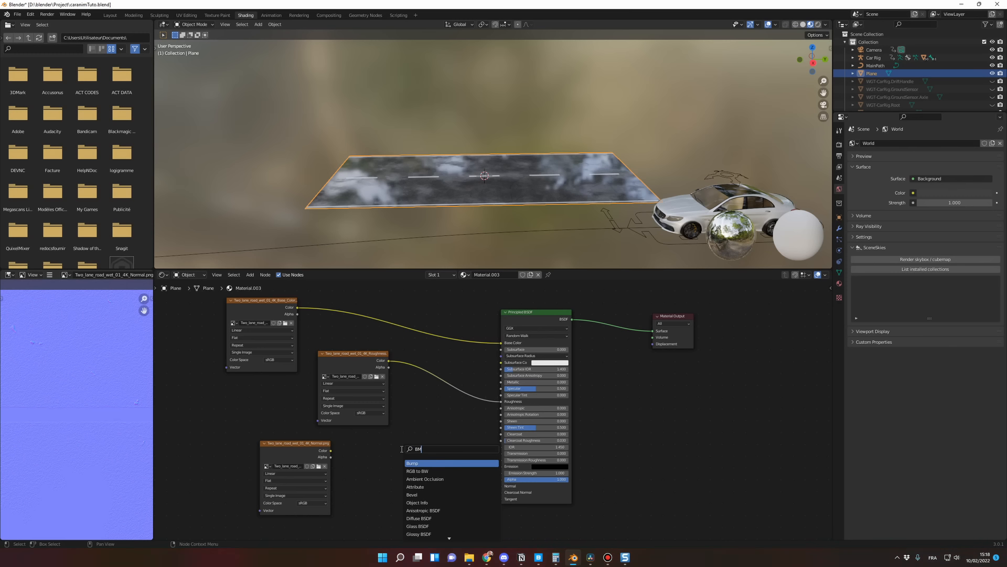
pyautogui.press('Escape')
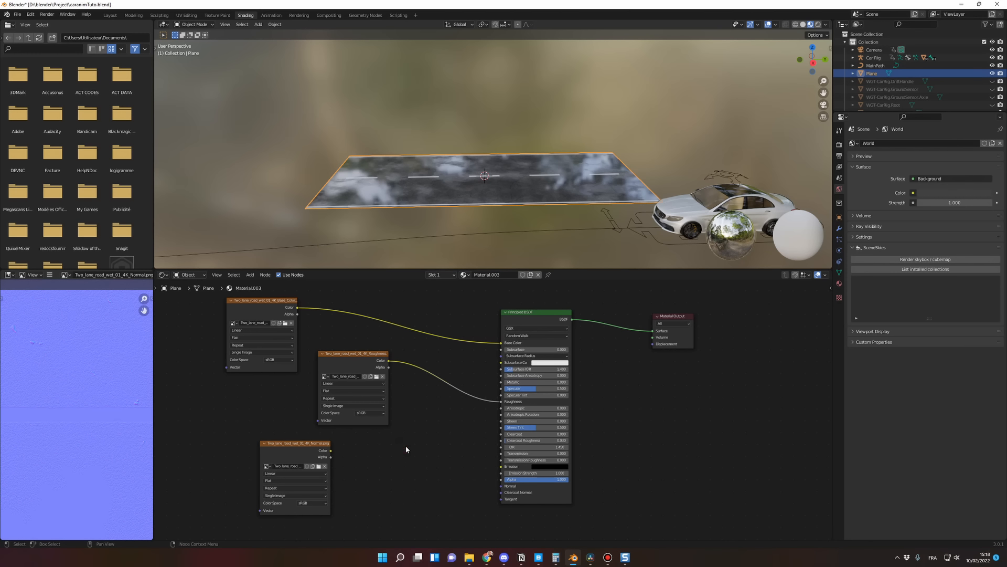
# Step: Add a Bump node between the normal texture and the Principled BSDF
pyautogui.hotkey('shift', 'a')
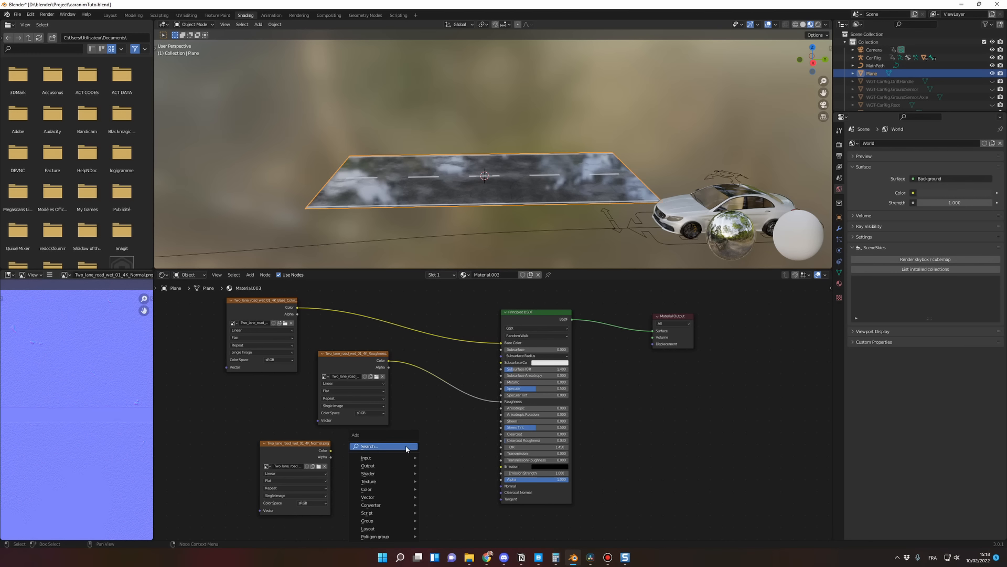
pyautogui.click(406, 447)
pyautogui.write('B')
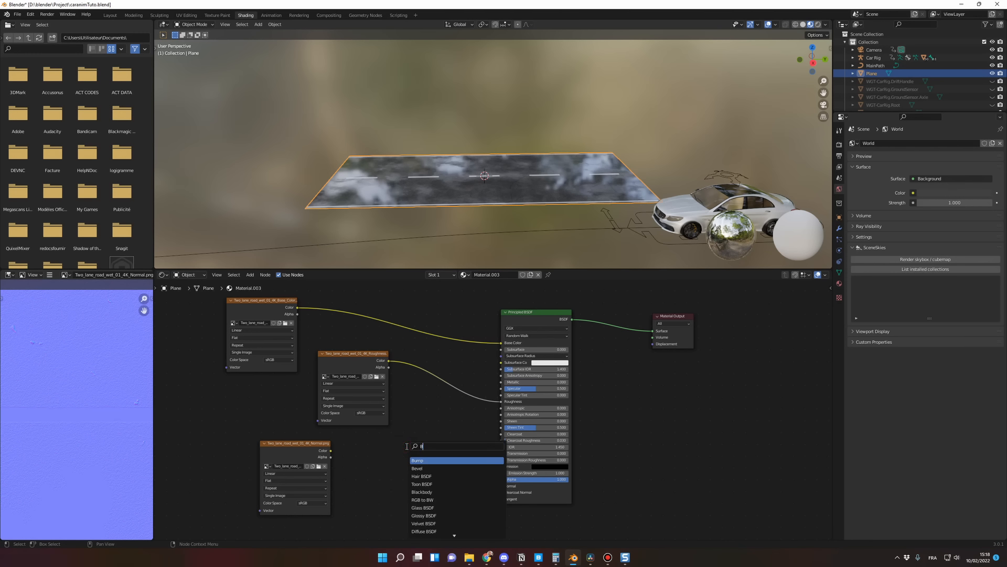
pyautogui.write('UM')
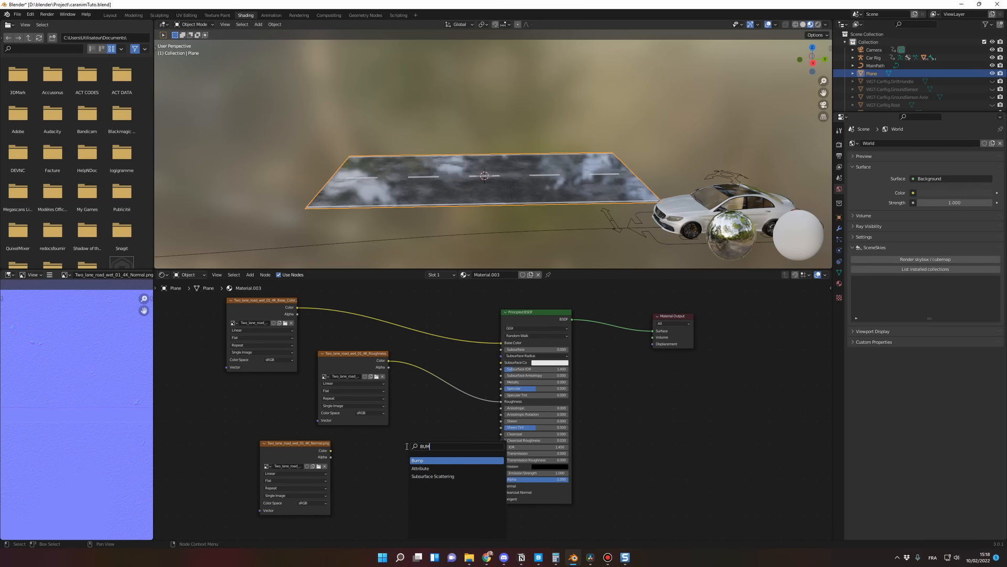
pyautogui.click(427, 460)
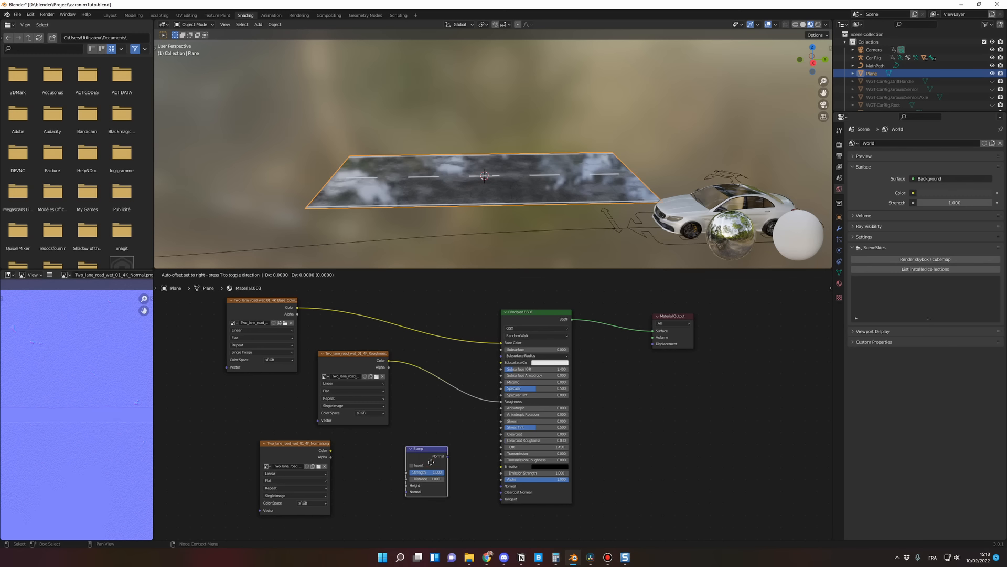
pyautogui.click(413, 461)
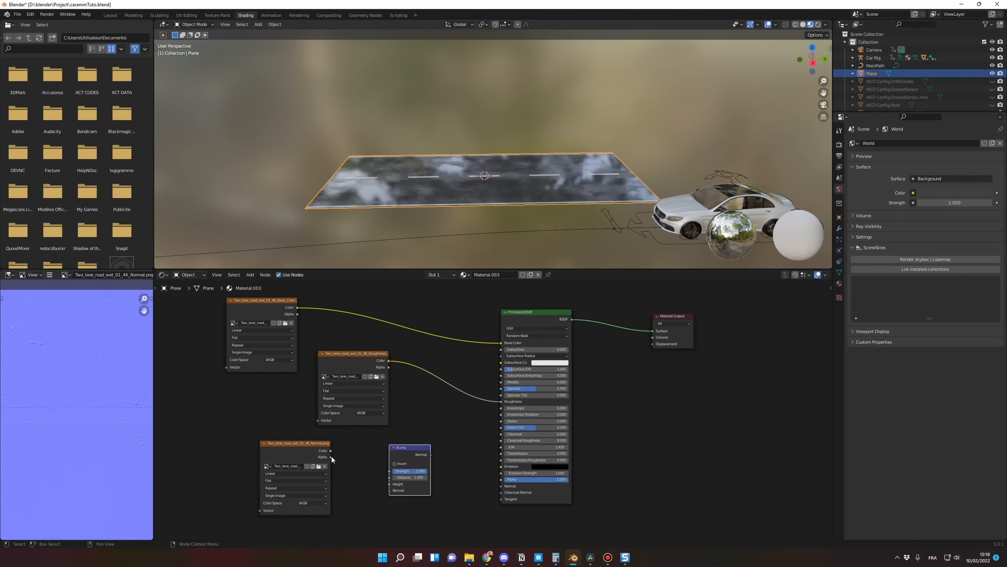
# Step: Connect the normal texture's Color to the Bump node's Normal input, and the Bump output to the Principled BSDF's Normal
pyautogui.moveTo(330, 450); pyautogui.dragTo(394, 493)
pyautogui.scroll(3, 458, 484)
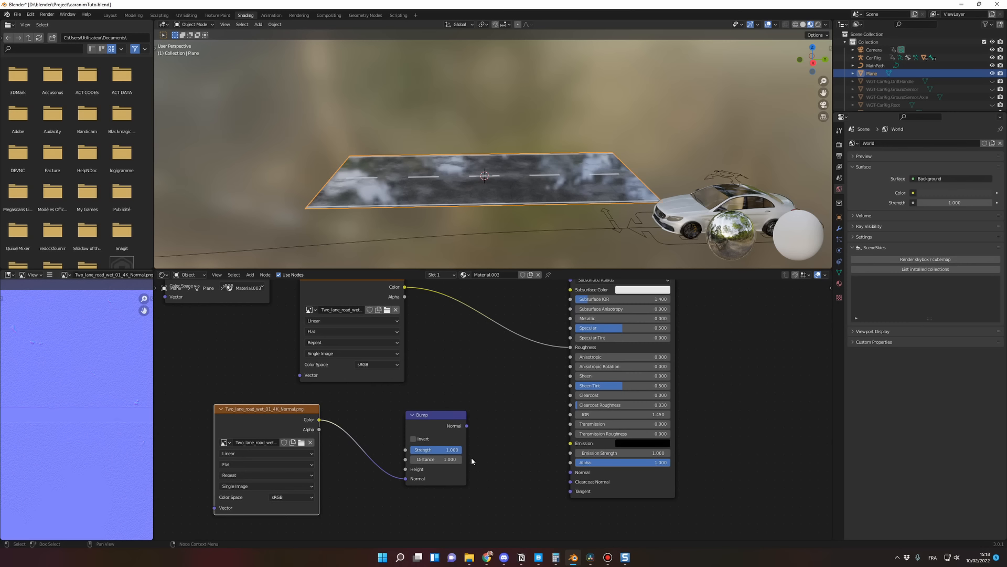
pyautogui.moveTo(467, 426); pyautogui.dragTo(571, 475)
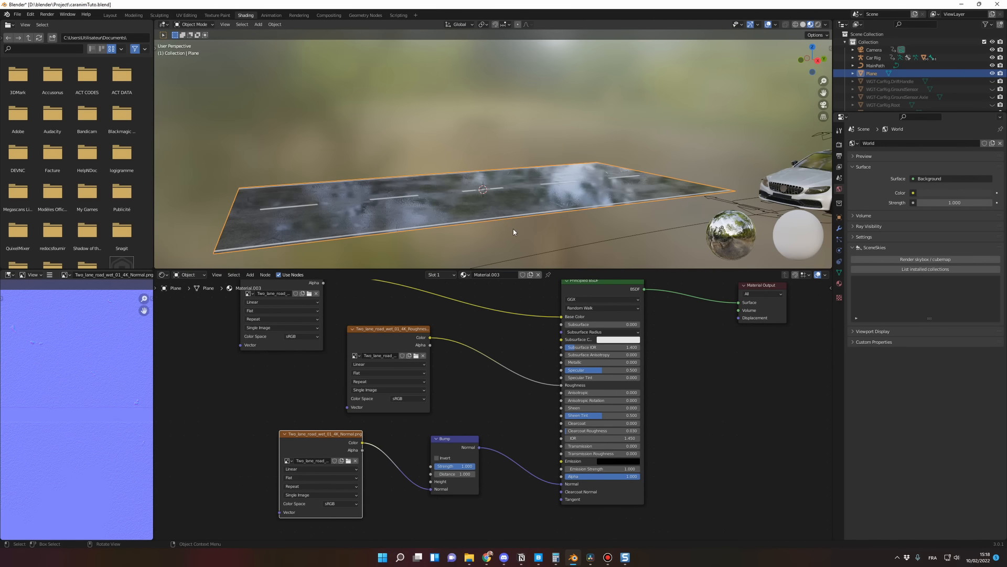
pyautogui.scroll(4, 515, 229)
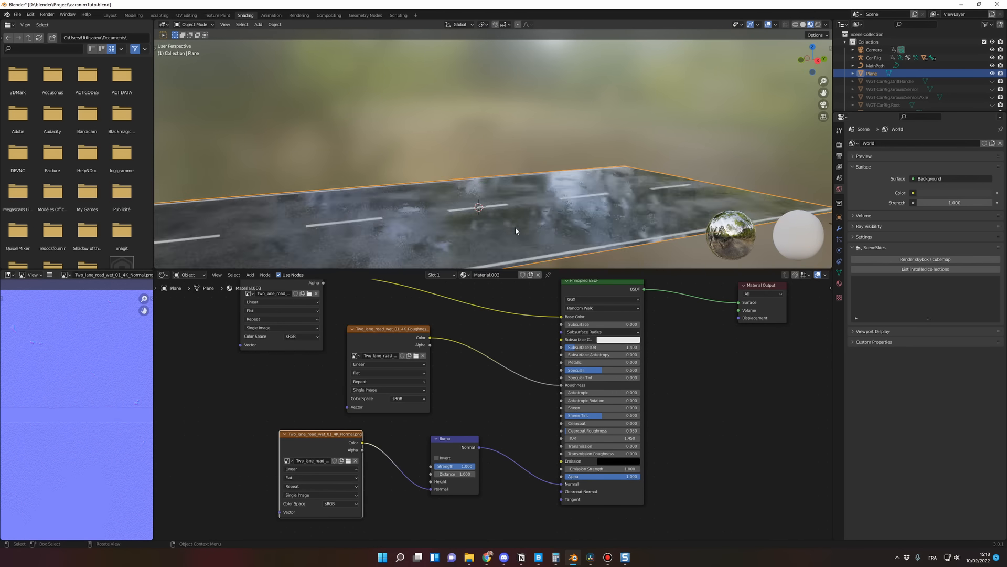
pyautogui.moveTo(515, 227); pyautogui.dragTo(494, 227, button='middle')
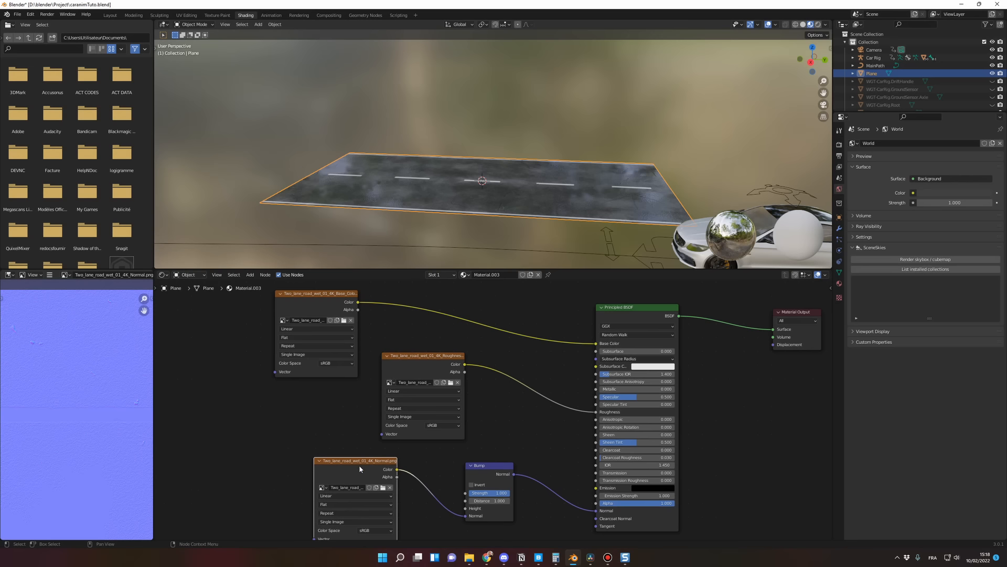
# Step: Move the normal, Bump and roughness nodes apart to free space after the base color texture
pyautogui.moveTo(359, 466); pyautogui.dragTo(310, 474)
pyautogui.moveTo(488, 466); pyautogui.dragTo(483, 498)
pyautogui.moveTo(430, 356); pyautogui.dragTo(427, 398)
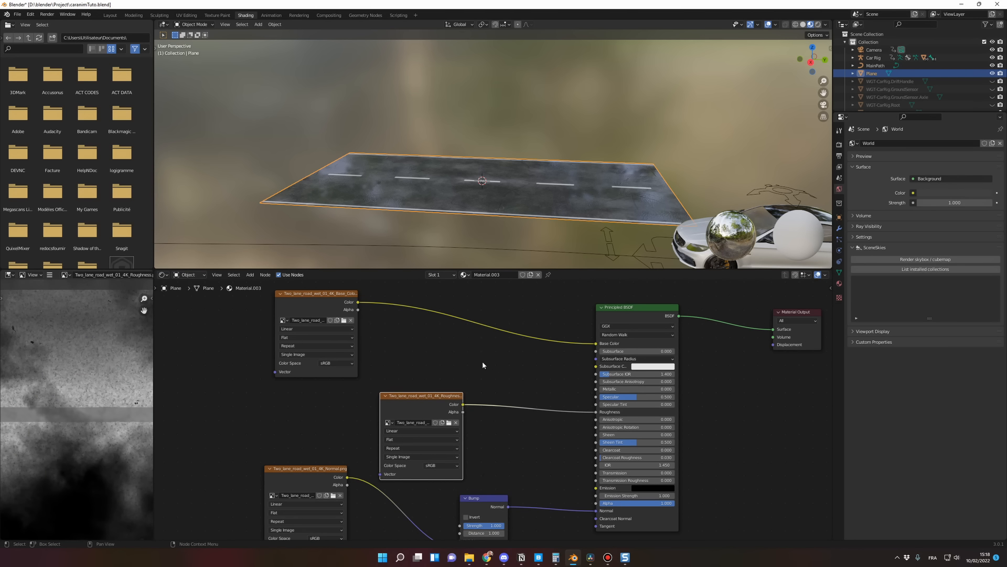
pyautogui.moveTo(418, 400); pyautogui.dragTo(205, 383)
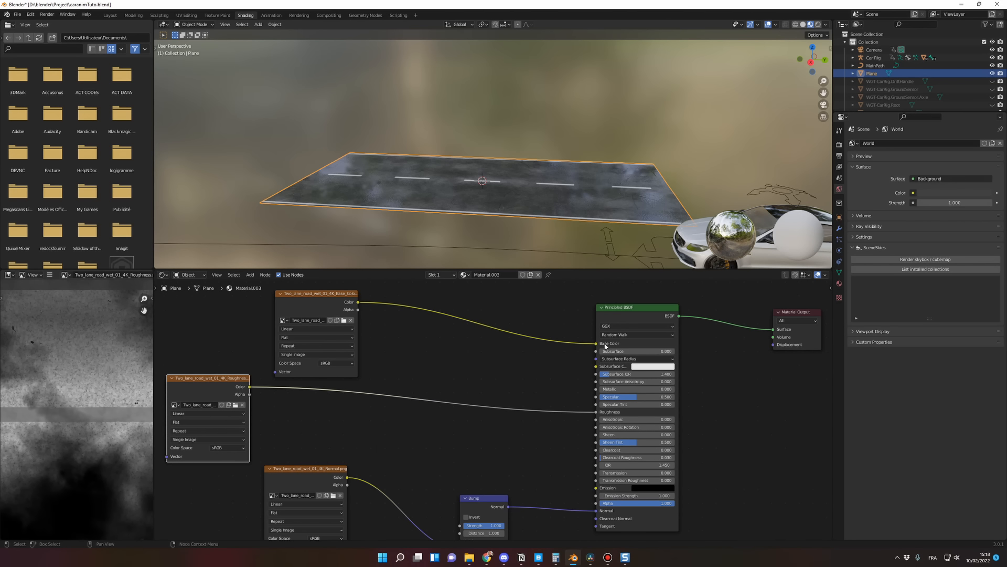
pyautogui.moveTo(488, 352); pyautogui.dragTo(493, 368, button='middle')
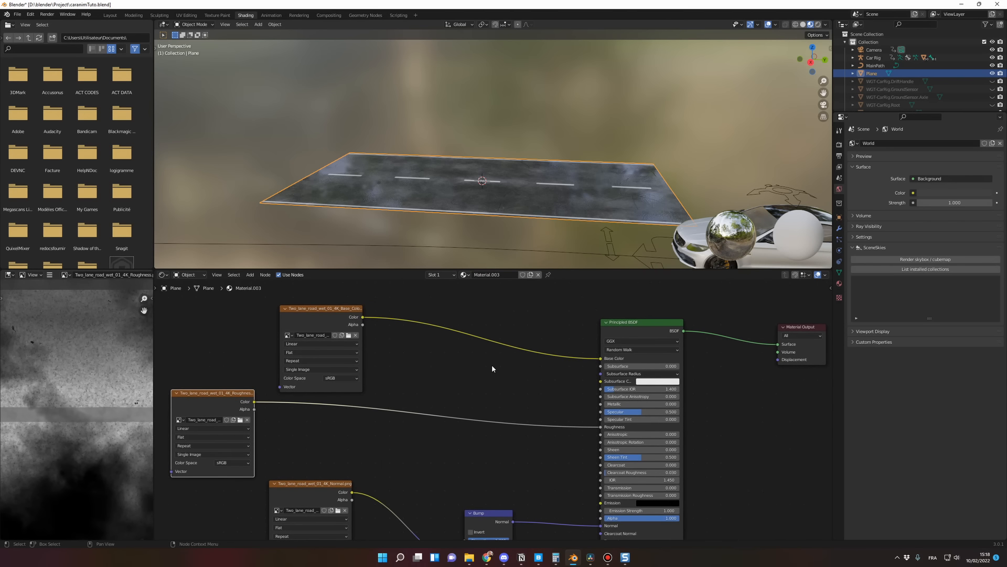
# Step: Add a MixRGB node on the link between the base color texture and the Principled BSDF's Base Color
pyautogui.click(461, 370)
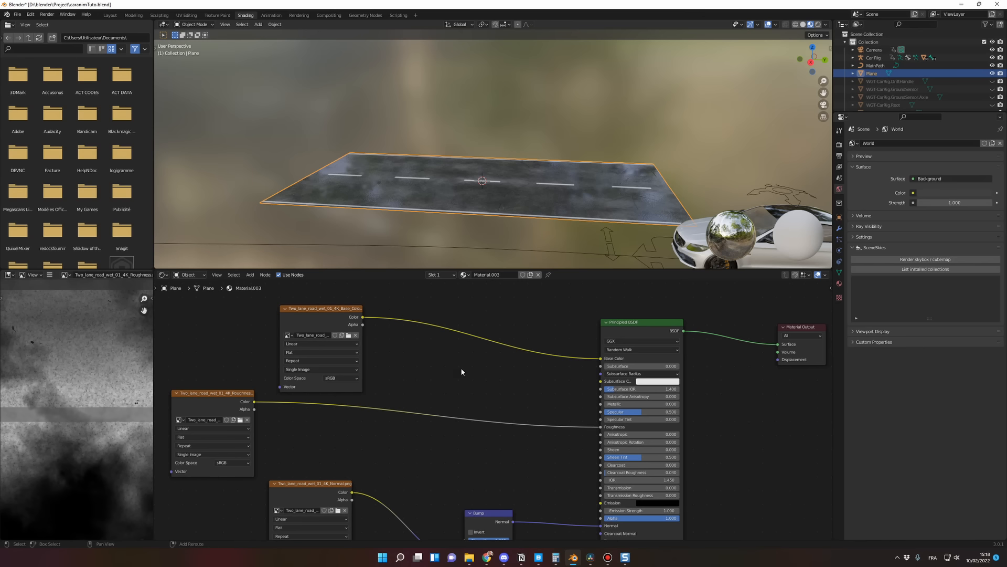
pyautogui.hotkey('shift', 'a')
pyautogui.click(462, 368)
pyautogui.write('MIX')
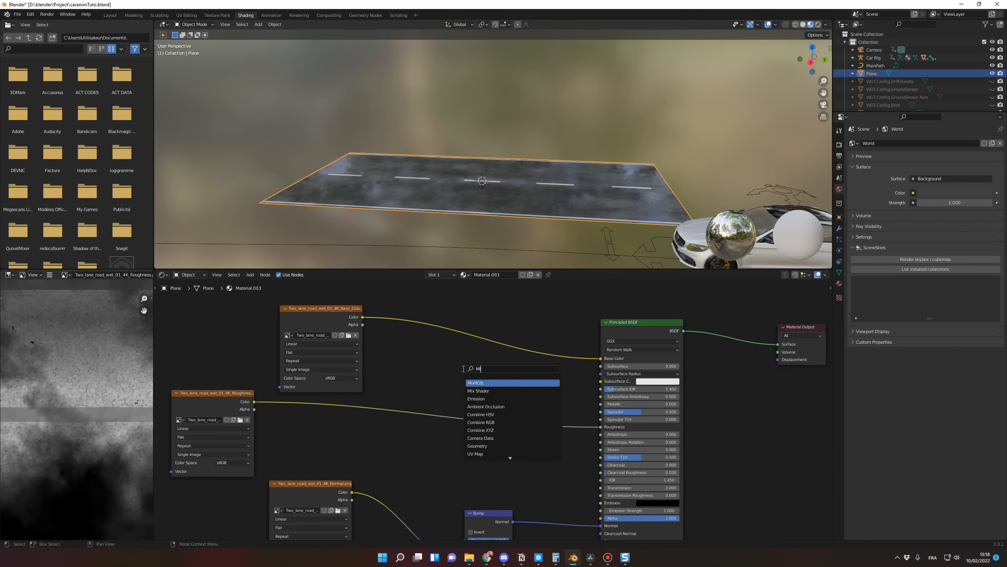
pyautogui.click(489, 382)
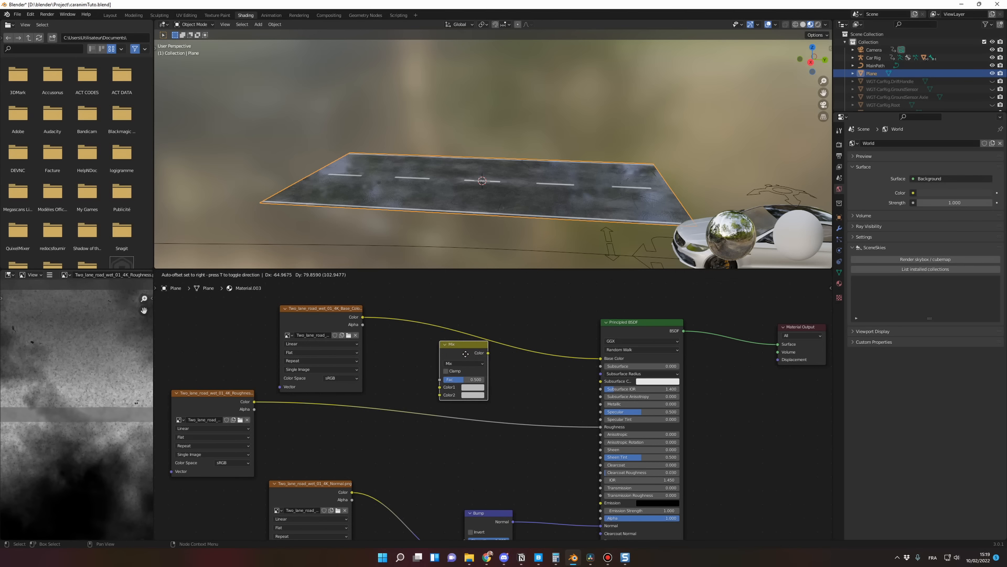
pyautogui.click(470, 326)
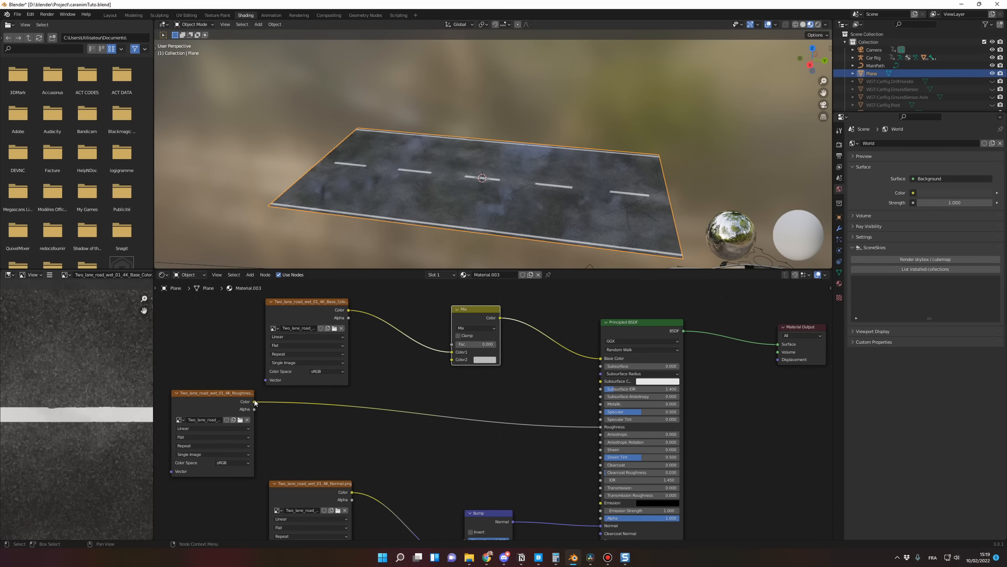
# Step: Connect the roughness texture's Color to the Mix node's Color2 input and set its Fac to 0.375
pyautogui.moveTo(242, 399); pyautogui.dragTo(496, 343)
pyautogui.click(458, 328)
pyautogui.click(431, 326)
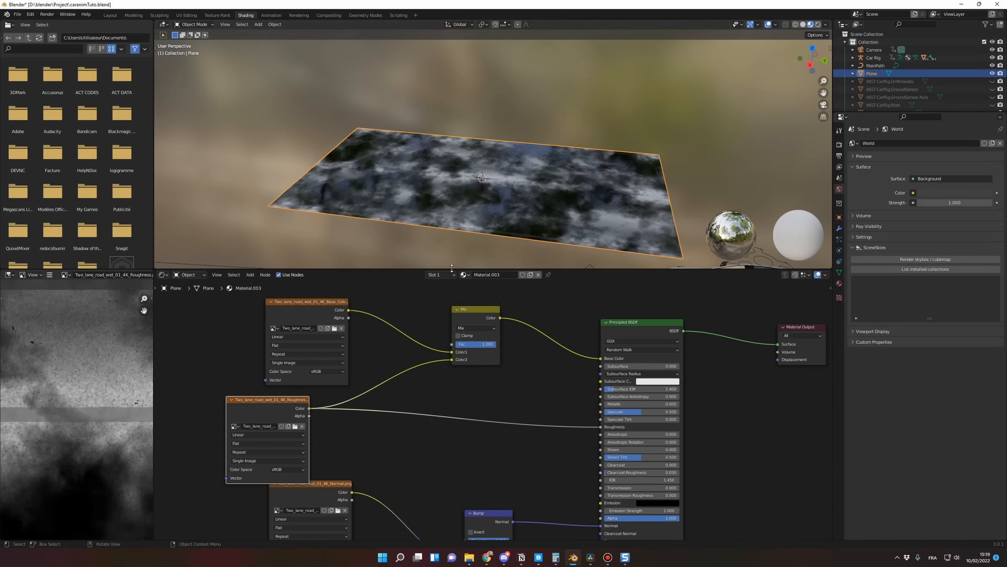
pyautogui.moveTo(457, 254); pyautogui.dragTo(465, 236, button='middle')
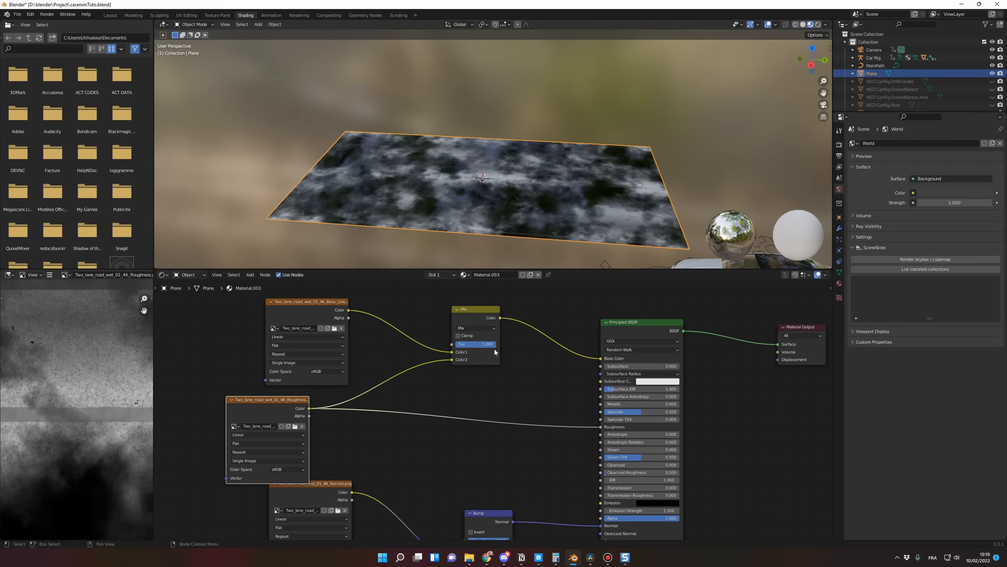
pyautogui.moveTo(493, 345); pyautogui.dragTo(454, 344)
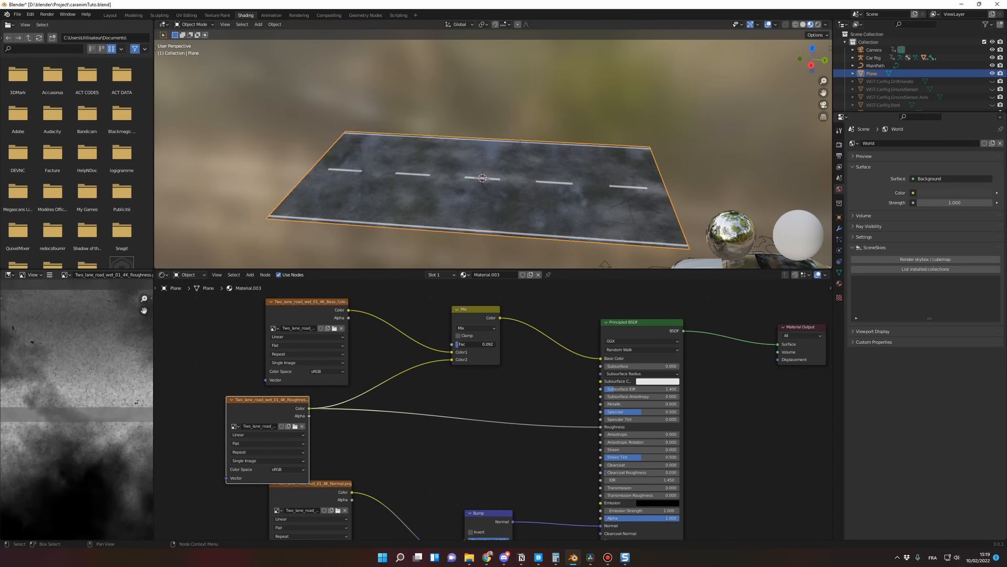
pyautogui.moveTo(463, 344); pyautogui.dragTo(470, 345)
pyautogui.moveTo(462, 248); pyautogui.dragTo(477, 226, button='middle')
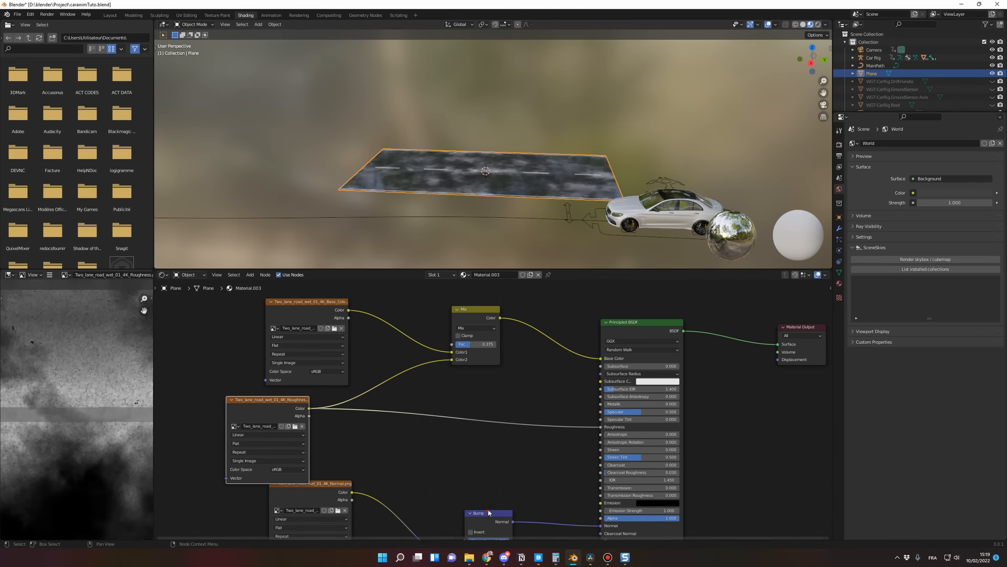
# Step: Reposition the Bump, normal and roughness nodes and connect the roughness texture's Color to the Bump node's Height
pyautogui.moveTo(488, 513); pyautogui.dragTo(496, 444)
pyautogui.moveTo(349, 483); pyautogui.dragTo(367, 498)
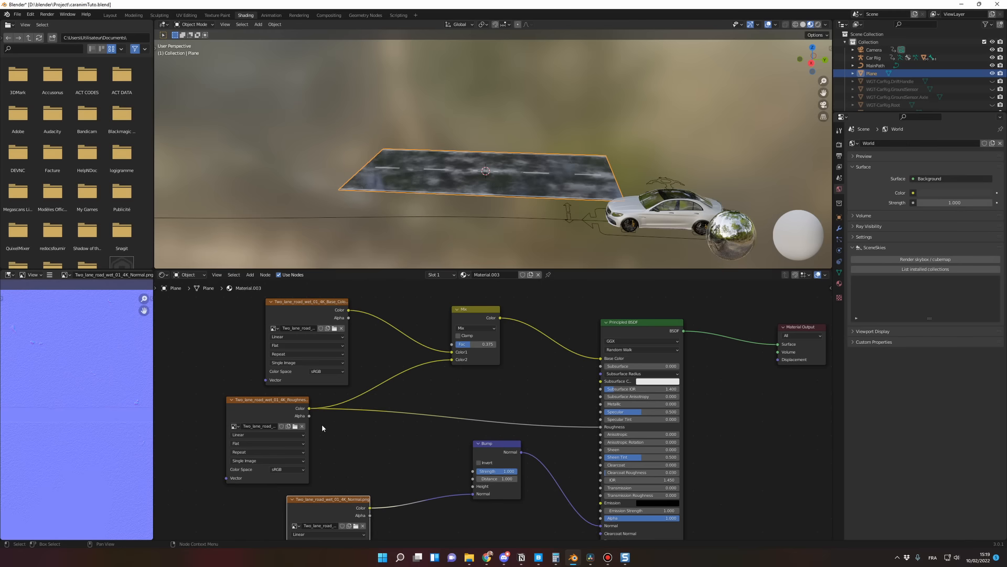
pyautogui.moveTo(290, 403); pyautogui.dragTo(282, 404)
pyautogui.moveTo(350, 500)
pyautogui.mouseDown()
pyautogui.moveTo(383, 471)
pyautogui.moveTo(366, 491)
pyautogui.mouseUp()
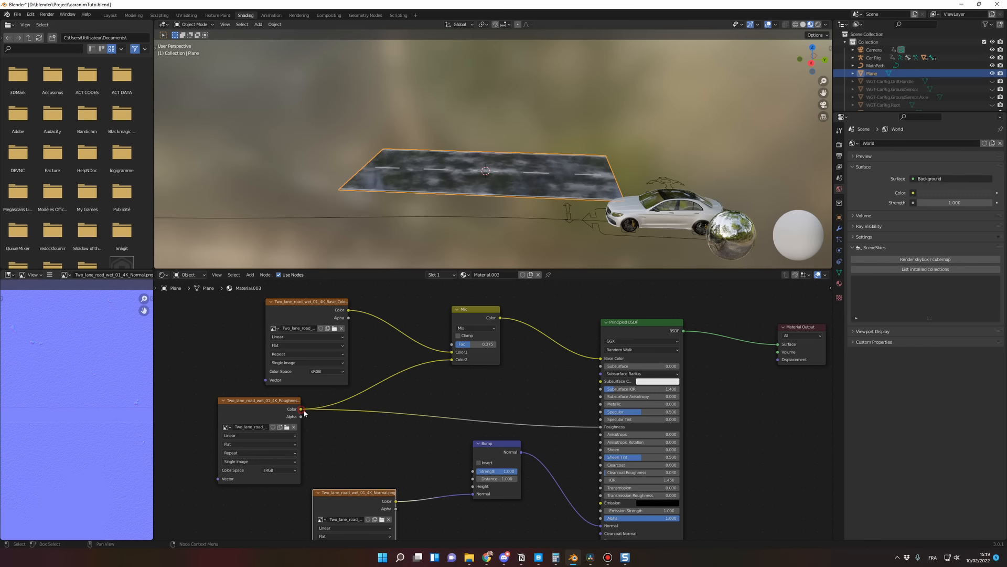
pyautogui.moveTo(302, 410); pyautogui.dragTo(473, 487)
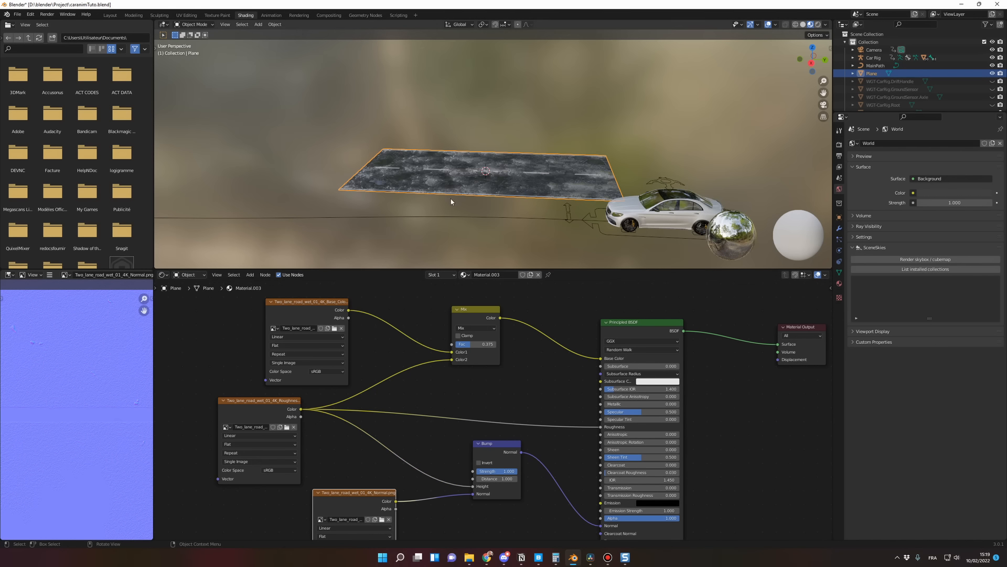
pyautogui.moveTo(479, 163); pyautogui.dragTo(518, 203, button='middle')
pyautogui.scroll(3, 484, 188)
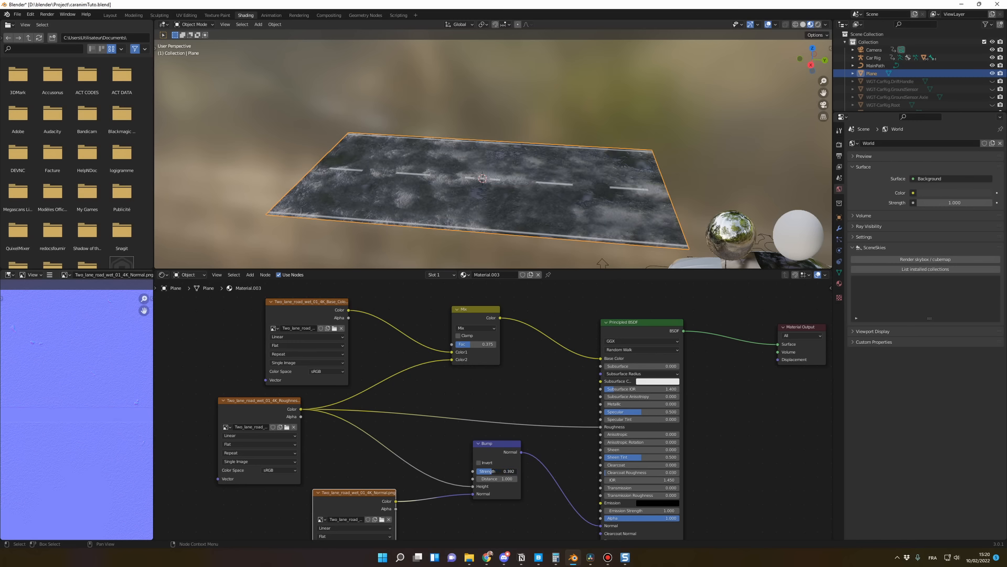
# Step: Reduce the Bump node's Strength to a little under half and deselect the road plane
pyautogui.moveTo(490, 470); pyautogui.dragTo(502, 471)
pyautogui.moveTo(446, 226); pyautogui.dragTo(441, 252, button='middle')
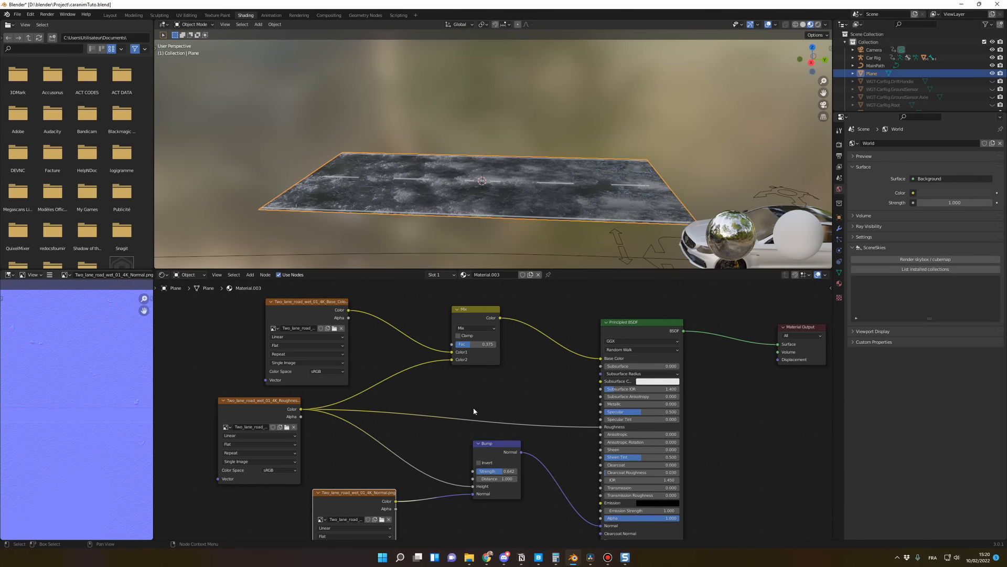
pyautogui.moveTo(496, 471); pyautogui.dragTo(485, 471)
pyautogui.moveTo(498, 471); pyautogui.dragTo(497, 472)
pyautogui.moveTo(475, 251); pyautogui.dragTo(578, 243, button='middle')
pyautogui.click(575, 239)
pyautogui.scroll(-2, 588, 265)
pyautogui.scroll(2, 468, 257)
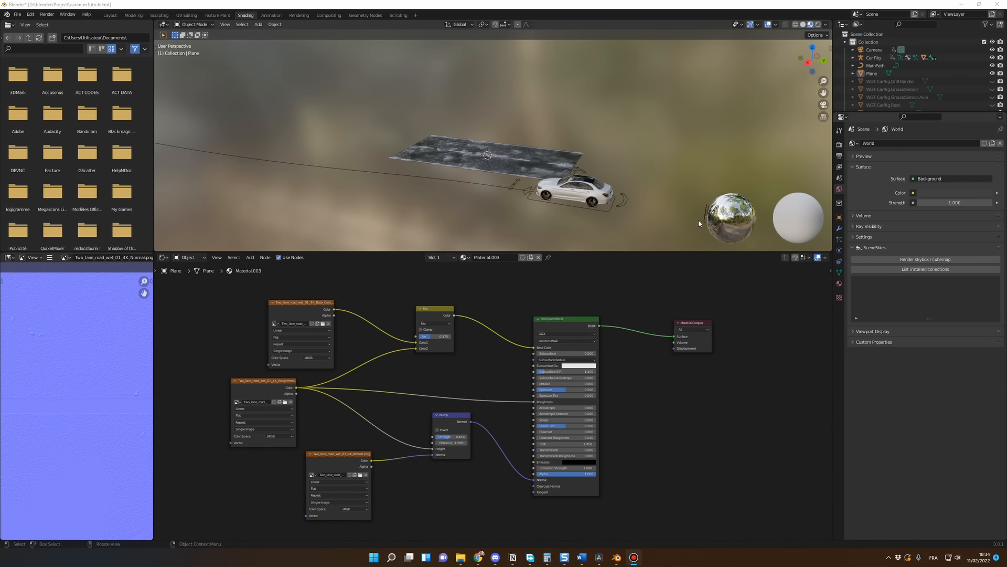
# Step: In the Layout workspace, move the road plane horizontally with Z locked to about X 7.29 m, Y 4.34 m, under the car
pyautogui.moveTo(590, 189); pyautogui.dragTo(573, 205, button='middle')
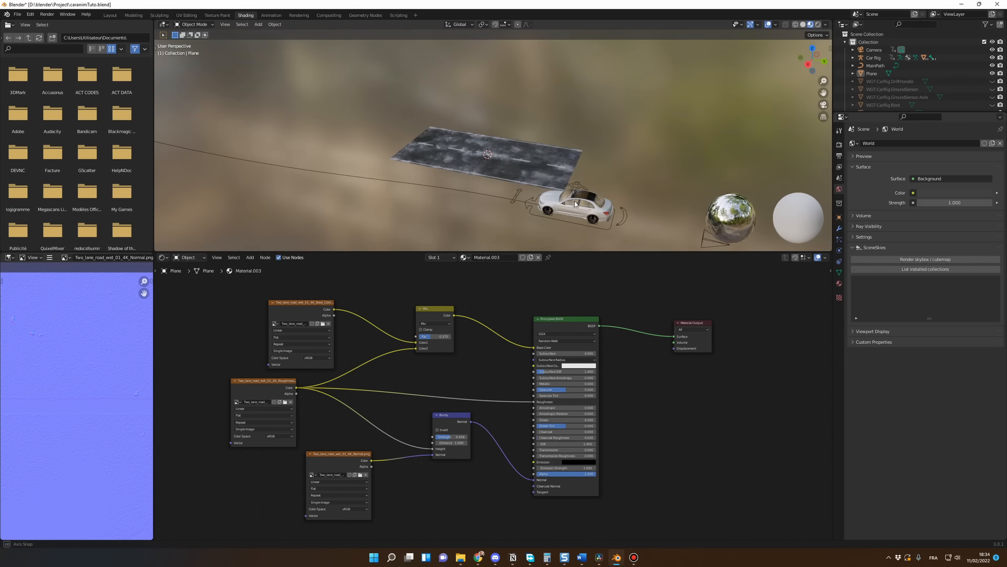
pyautogui.click(110, 15)
pyautogui.moveTo(431, 252); pyautogui.dragTo(362, 180, button='middle')
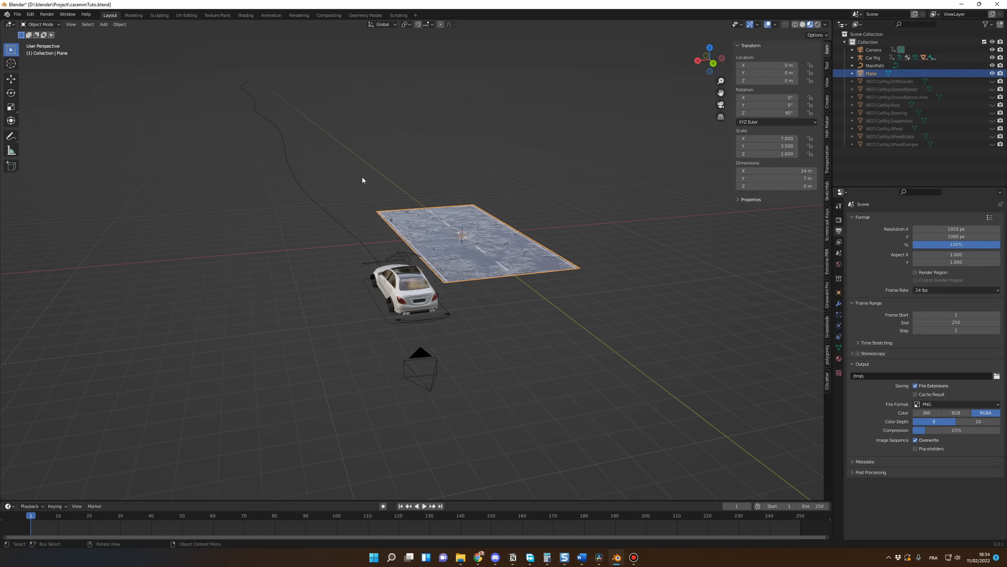
pyautogui.moveTo(332, 275); pyautogui.dragTo(407, 309, button='middle')
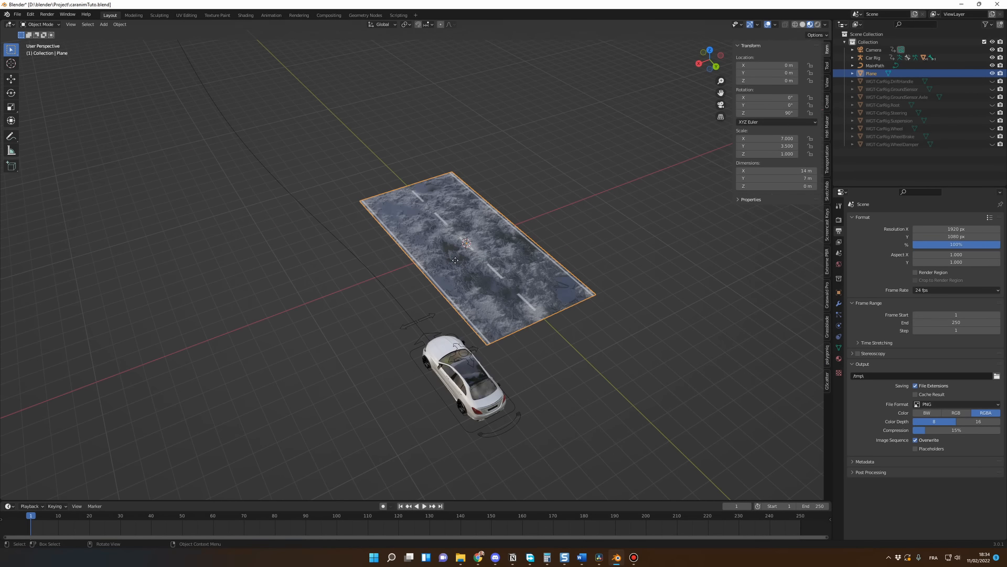
pyautogui.press('g')
pyautogui.hotkey('shift', 'z')
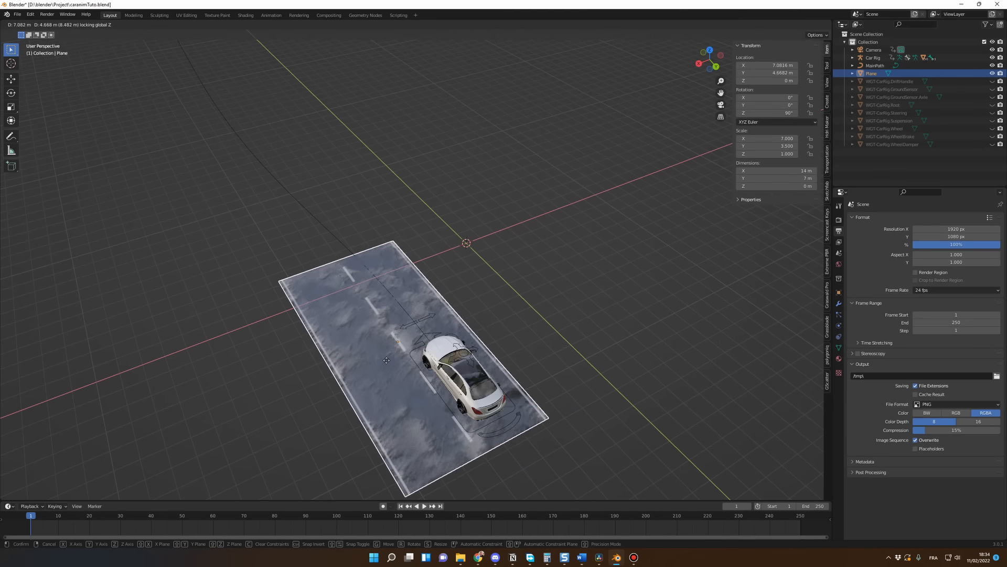
pyautogui.click(383, 350)
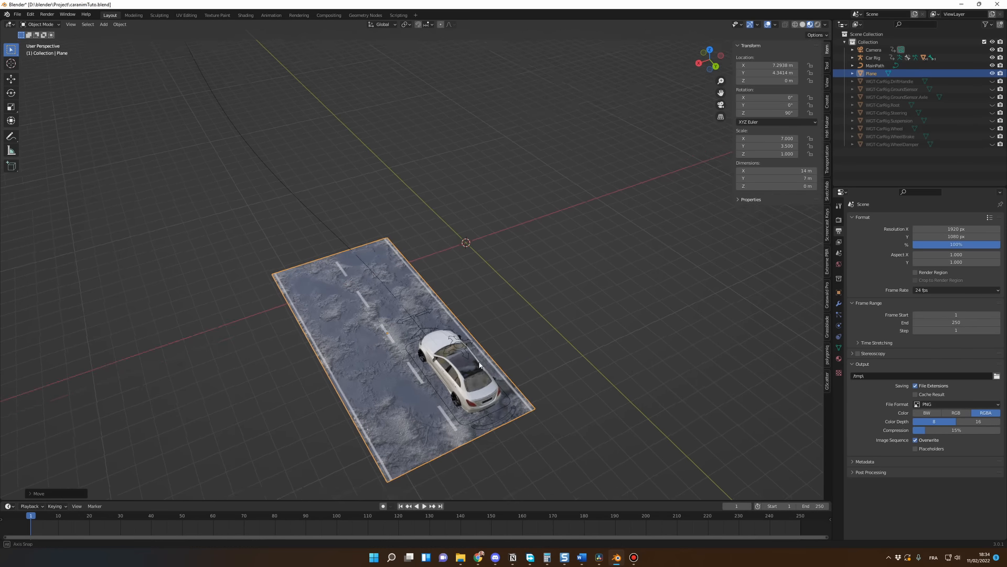
# Step: Add an Array modifier to the road plane
pyautogui.moveTo(479, 364); pyautogui.dragTo(459, 335, button='middle')
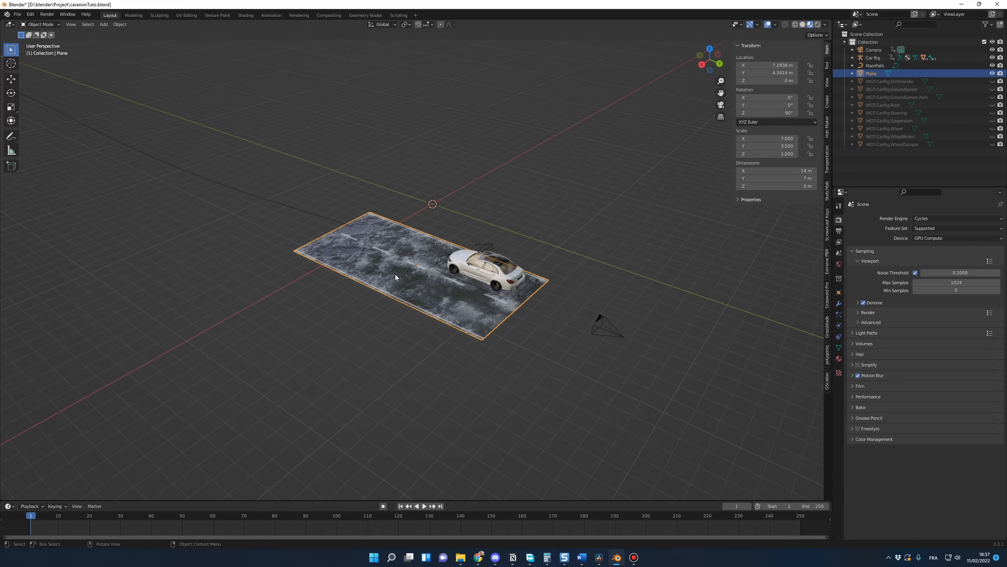
pyautogui.moveTo(373, 330); pyautogui.dragTo(362, 322, button='middle')
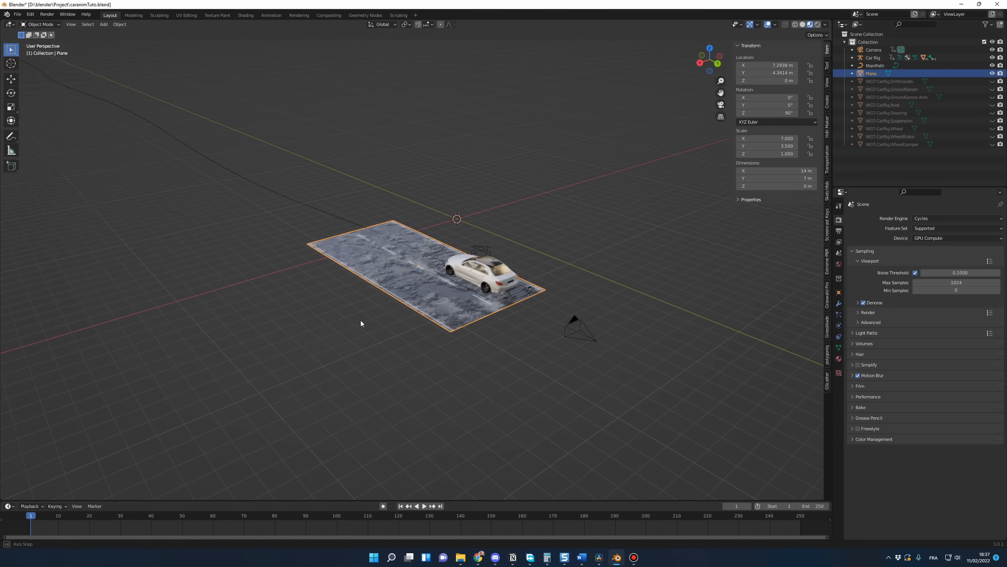
pyautogui.click(840, 305)
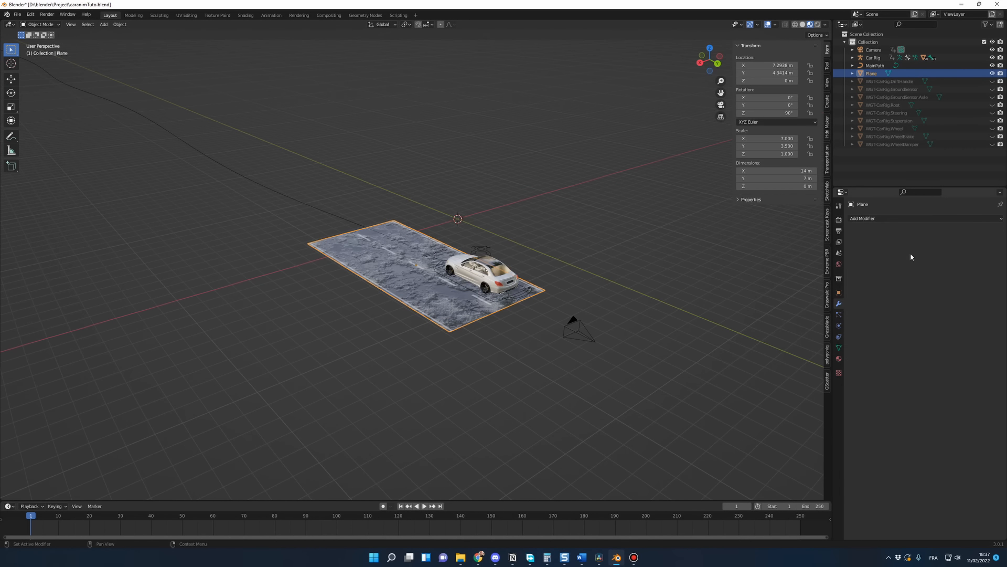
pyautogui.click(878, 219)
pyautogui.click(844, 240)
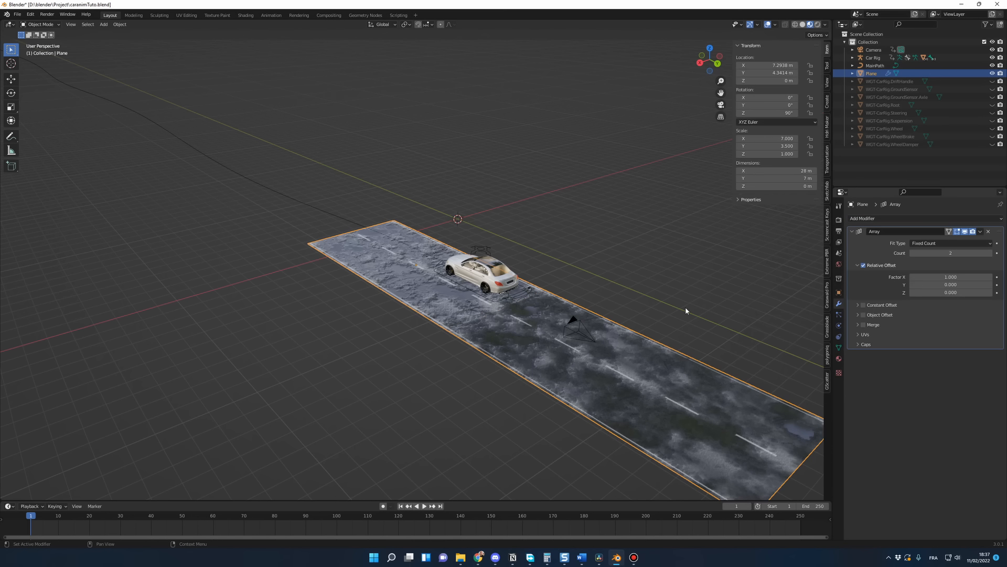
# Step: Set the Array's relative offset Factor X to -1 so the road repeats ahead of the car
pyautogui.moveTo(630, 341); pyautogui.dragTo(534, 328, button='middle')
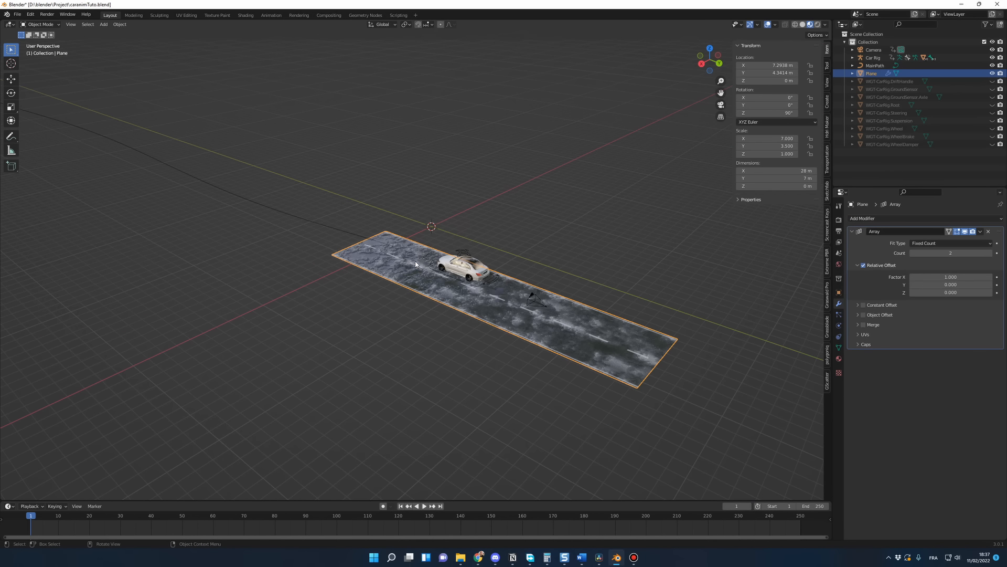
pyautogui.click(929, 277)
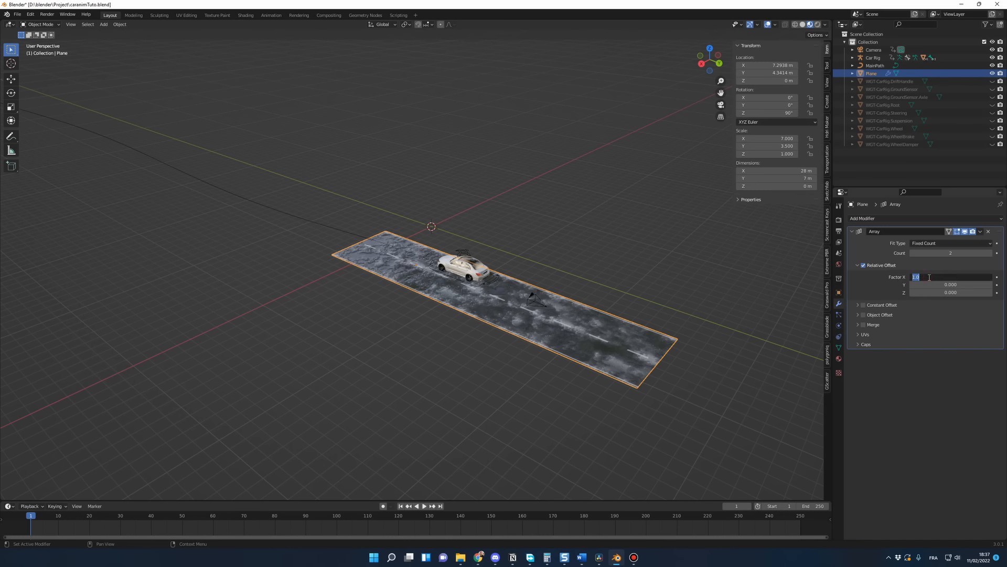
pyautogui.write('-1')
pyautogui.press('Return')
pyautogui.scroll(-3, 507, 294)
pyautogui.moveTo(543, 310); pyautogui.dragTo(534, 334, button='middle')
pyautogui.scroll(-1, 534, 334)
pyautogui.scroll(-2, 534, 334)
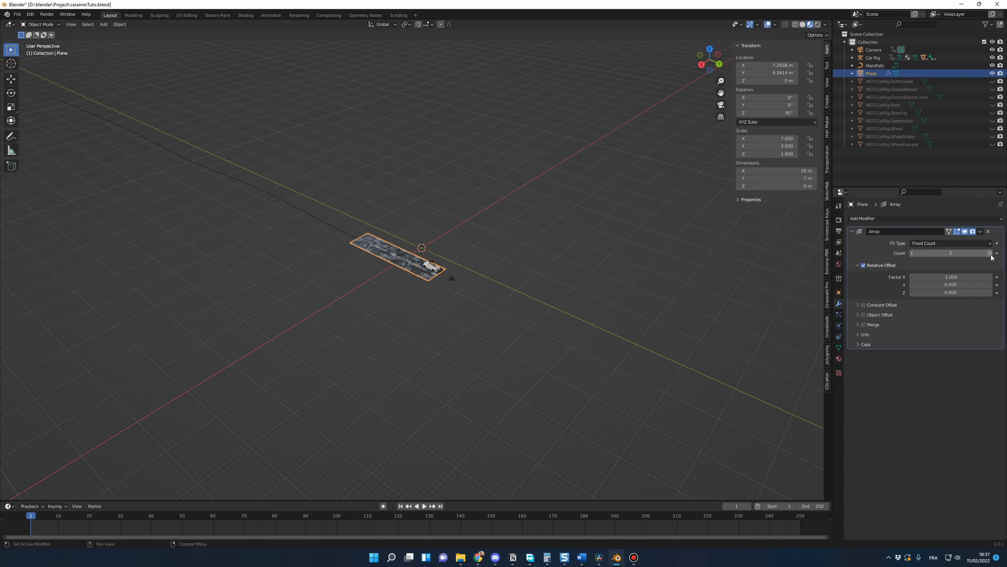
# Step: Raise the Array modifier's Count to 40 to lengthen the road along the car's path
pyautogui.moveTo(971, 253); pyautogui.dragTo(1002, 253)
pyautogui.scroll(-4, 568, 332)
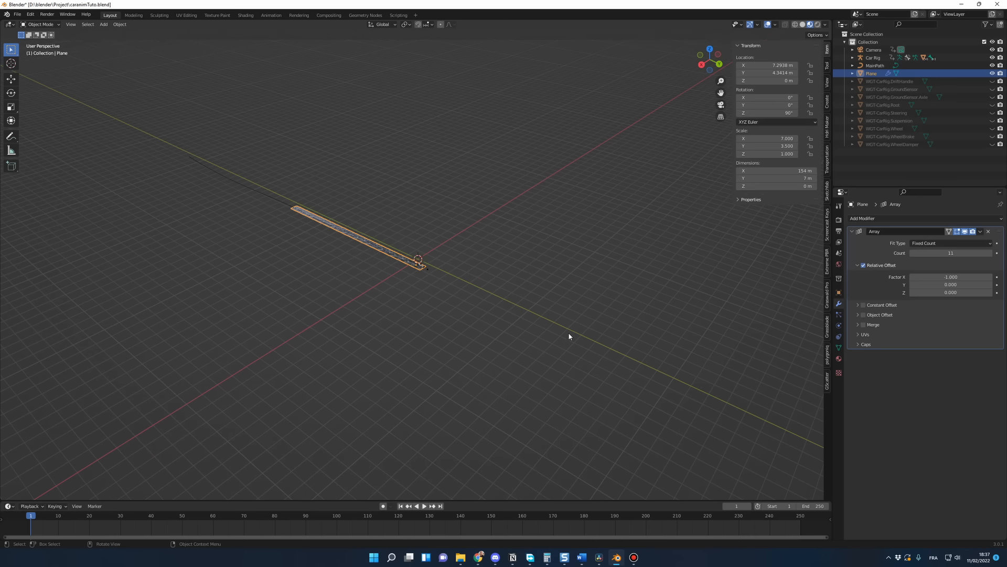
pyautogui.click(990, 253)
pyautogui.click(990, 253)
pyautogui.click(990, 253)
pyautogui.click(990, 253)
pyautogui.click(990, 253)
pyautogui.click(991, 253)
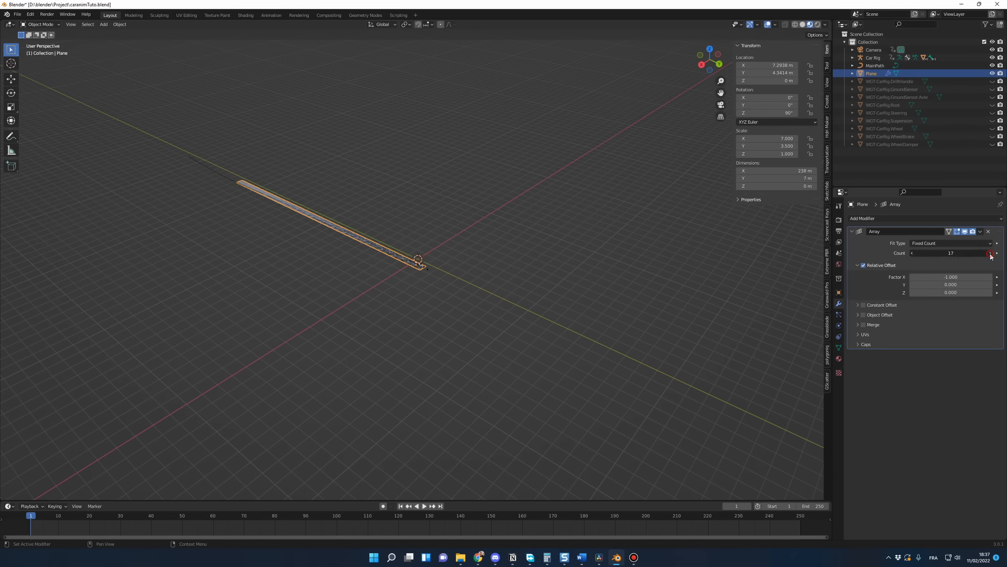
pyautogui.click(990, 253)
pyautogui.click(991, 253)
pyautogui.click(990, 253)
pyautogui.click(991, 253)
pyautogui.click(990, 253)
pyautogui.click(990, 253)
pyautogui.click(990, 253)
pyautogui.click(991, 253)
pyautogui.click(990, 253)
pyautogui.click(990, 253)
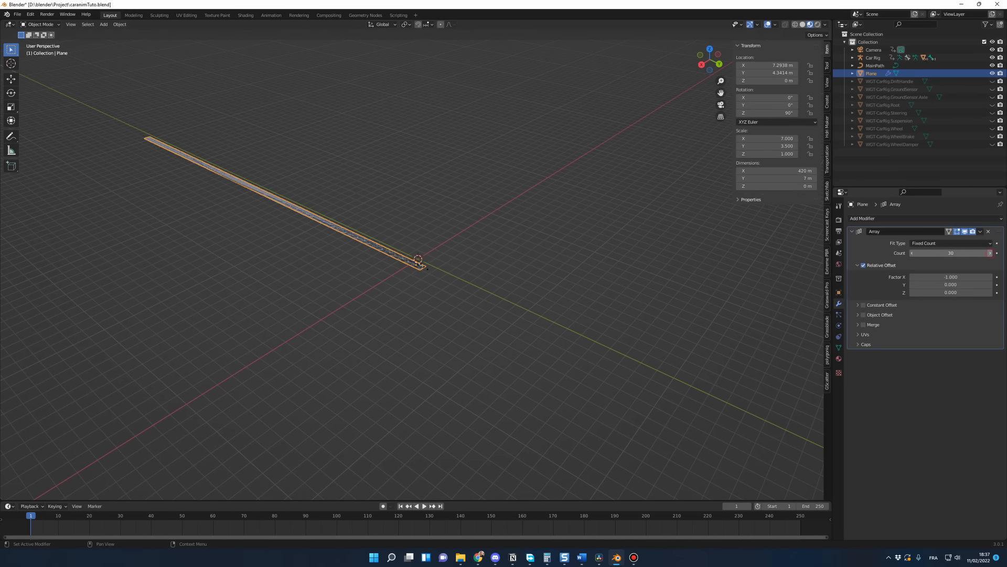
pyautogui.click(990, 253)
pyautogui.click(990, 253)
pyautogui.click(991, 253)
pyautogui.click(990, 252)
pyautogui.click(990, 253)
pyautogui.click(990, 252)
pyautogui.click(991, 252)
pyautogui.click(990, 253)
pyautogui.click(990, 253)
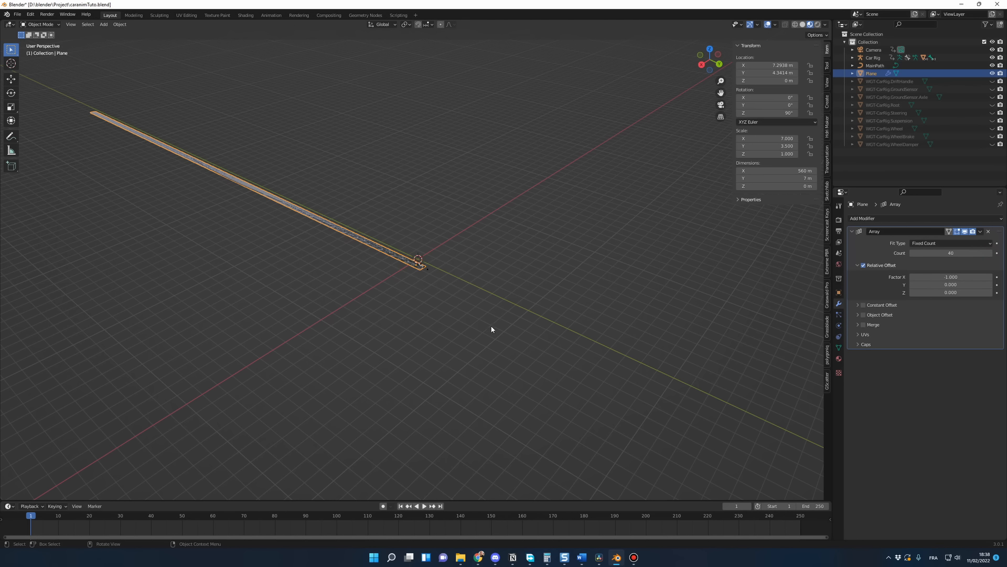
# Step: Examine the extended road from both ends and check where the car sits on it at frame 170
pyautogui.moveTo(491, 326); pyautogui.dragTo(435, 319, button='middle')
pyautogui.scroll(-1, 420, 315)
pyautogui.scroll(6, 412, 312)
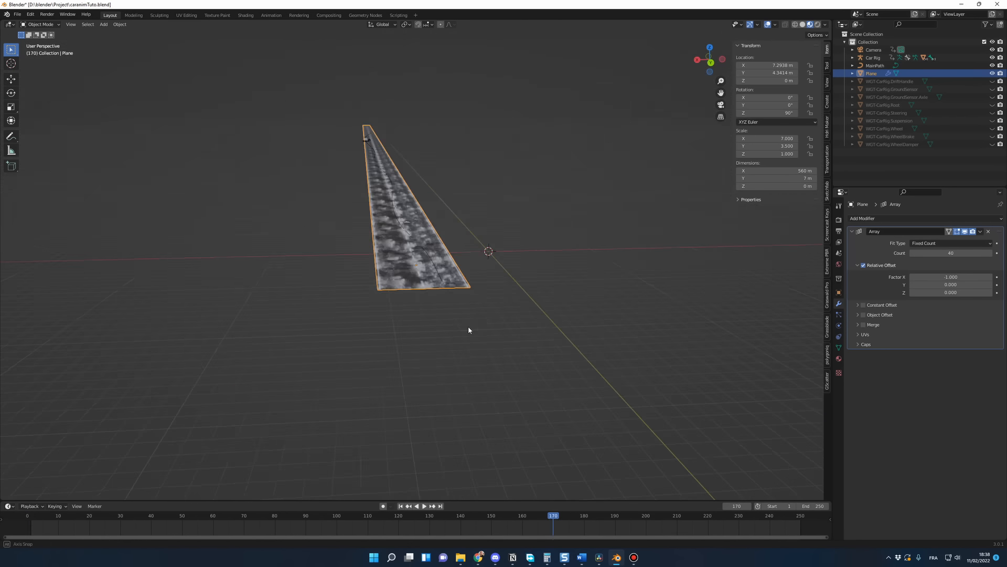
pyautogui.moveTo(469, 330); pyautogui.dragTo(518, 335, button='middle')
pyautogui.scroll(-2, 513, 340)
pyautogui.scroll(2, 512, 339)
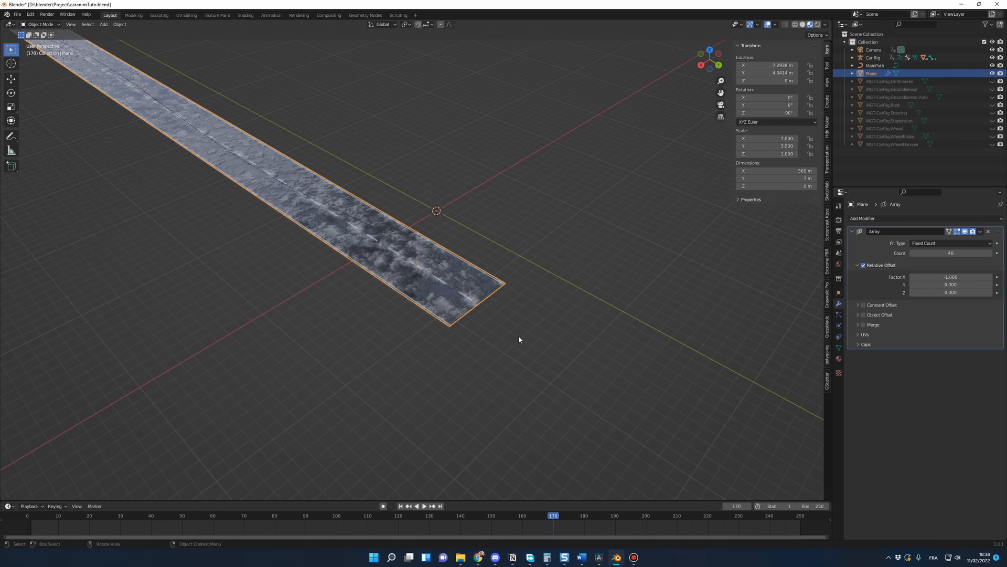
pyautogui.press('Tab')
pyautogui.press('Tab')
pyautogui.scroll(-3, 472, 349)
pyautogui.press('Tab')
pyautogui.press('Tab')
pyautogui.scroll(-3, 420, 344)
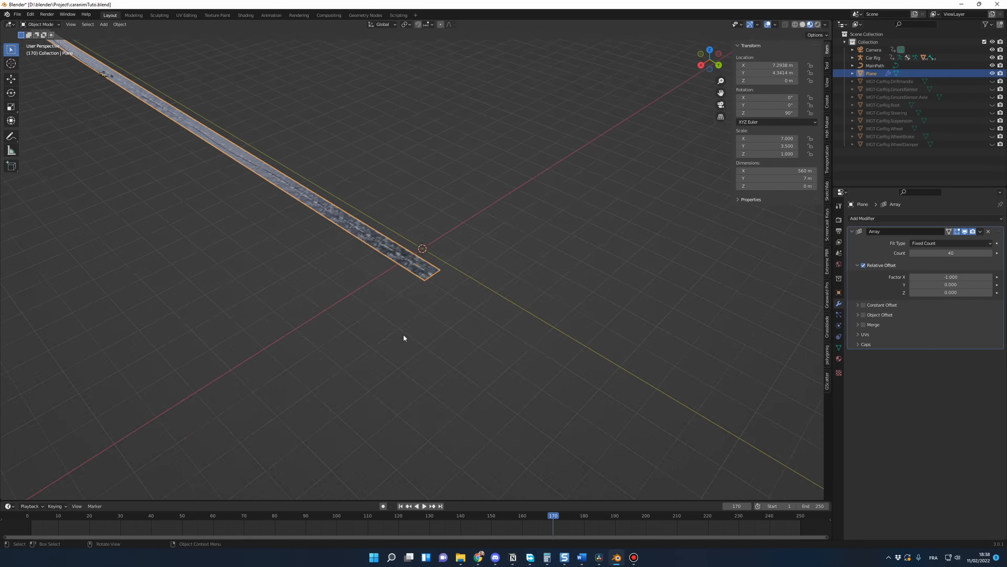
pyautogui.moveTo(404, 337); pyautogui.dragTo(487, 317, button='middle')
pyautogui.scroll(3, 480, 338)
pyautogui.scroll(-3, 481, 339)
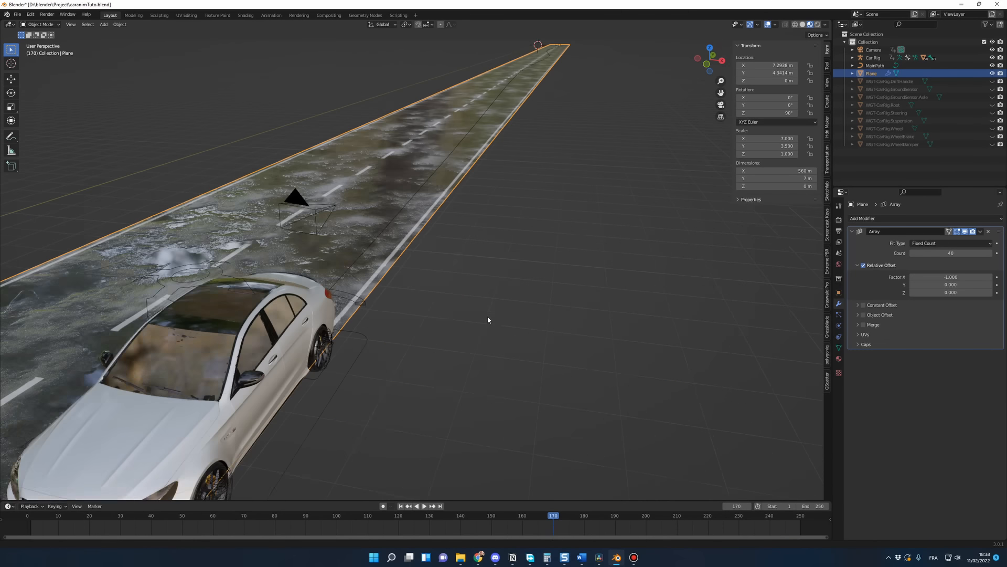
pyautogui.scroll(-3, 488, 319)
pyautogui.scroll(-4, 496, 339)
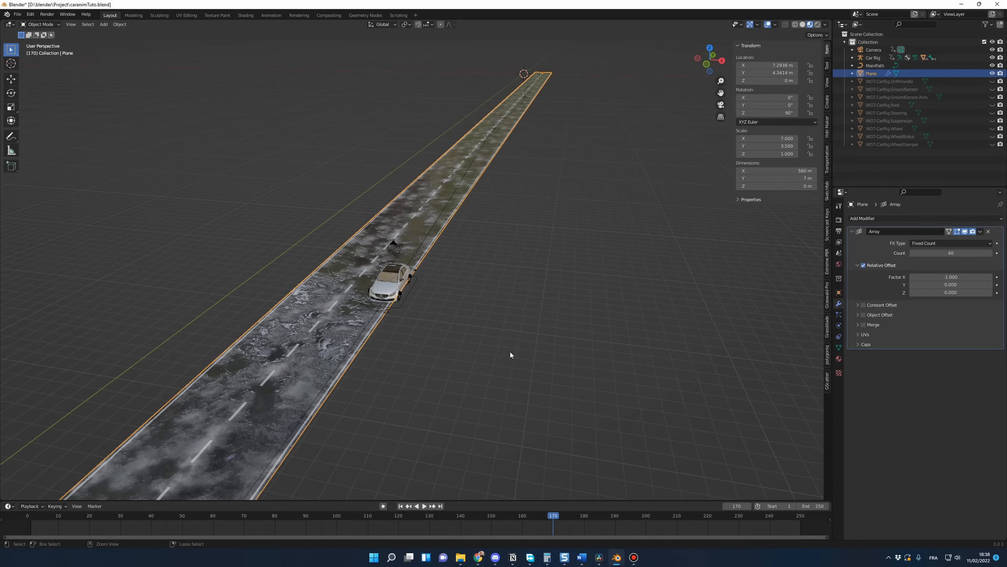
pyautogui.moveTo(510, 352)
pyautogui.mouseDown(button='middle')
pyautogui.moveTo(519, 349)
pyautogui.moveTo(506, 339)
pyautogui.mouseUp(button='middle')
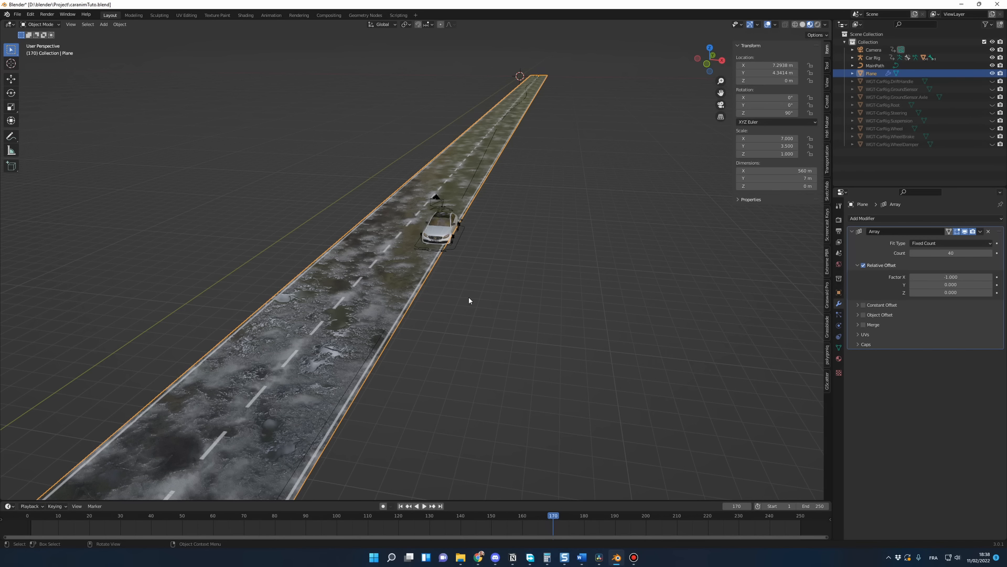
# Step: Widen the road by scaling it along the global X axis to a width of about 9 m
pyautogui.press('KP_Decimal')
pyautogui.click(568, 274)
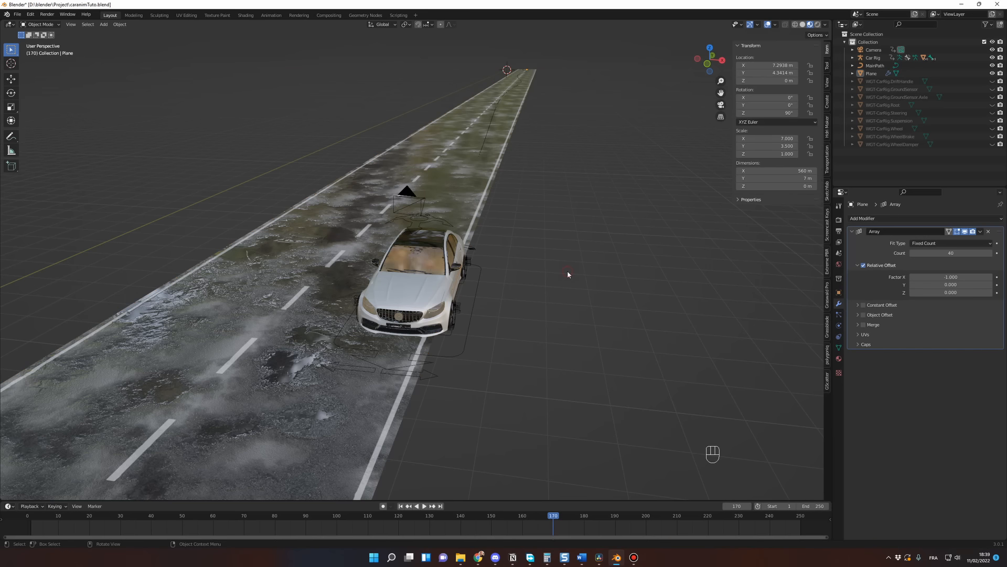
pyautogui.click(305, 374)
pyautogui.press('s')
pyautogui.press('x')
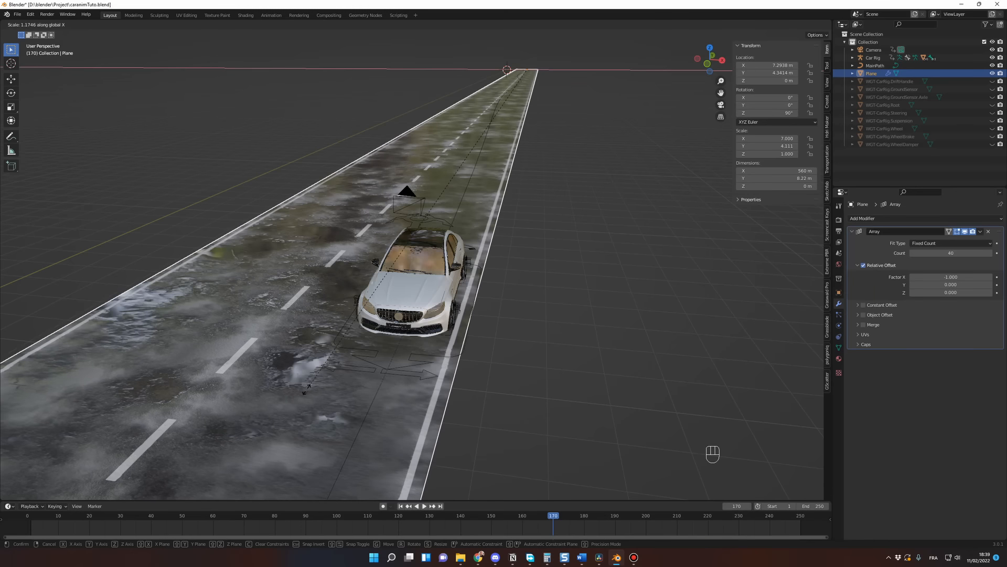
pyautogui.click(281, 415)
pyautogui.scroll(-4, 527, 414)
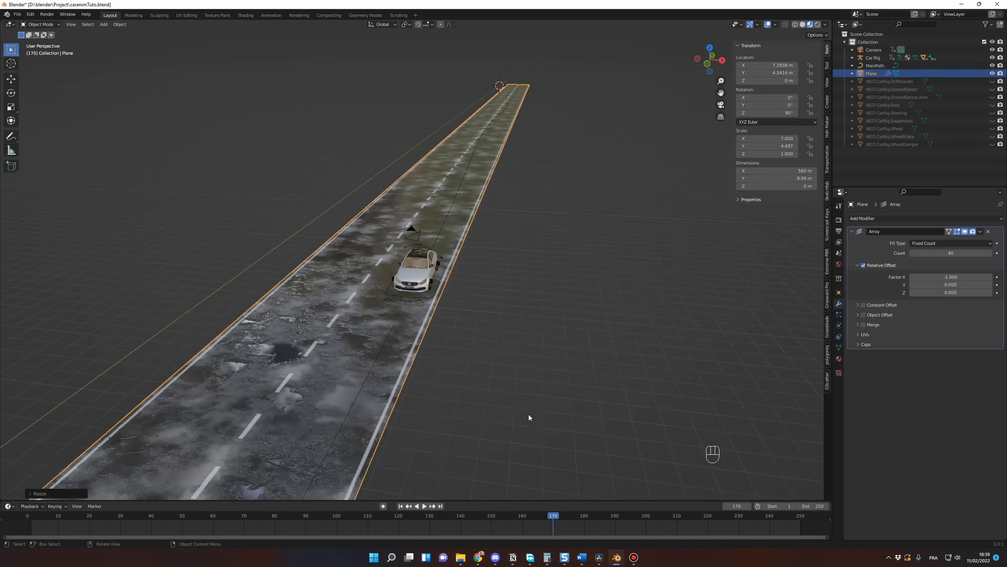
# Step: Play and scrub the animation to check the car's travel along the straight road, and return to frame 1
pyautogui.press('space')
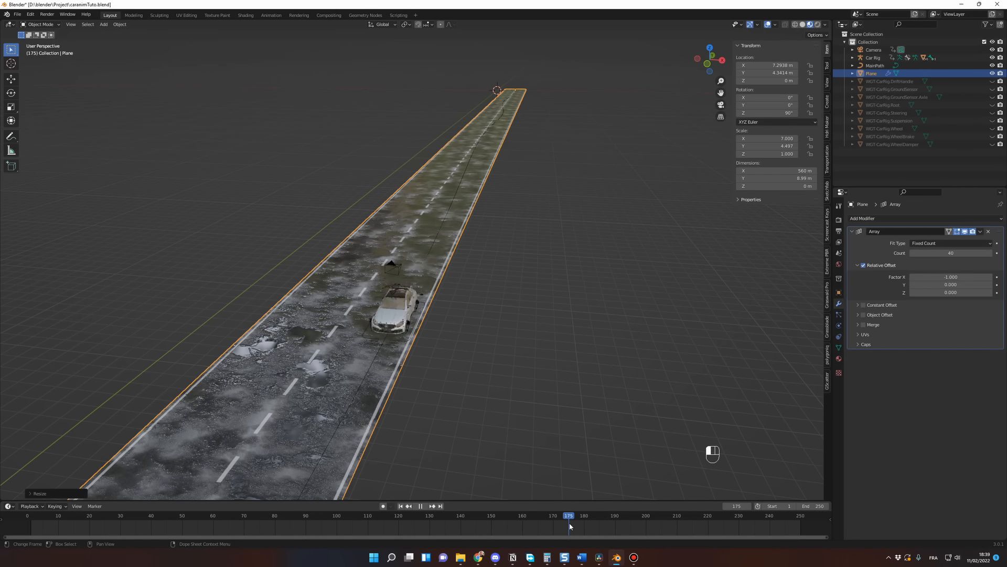
pyautogui.moveTo(580, 526); pyautogui.dragTo(540, 524)
pyautogui.moveTo(529, 412); pyautogui.dragTo(389, 388, button='middle')
pyautogui.scroll(-6, 390, 391)
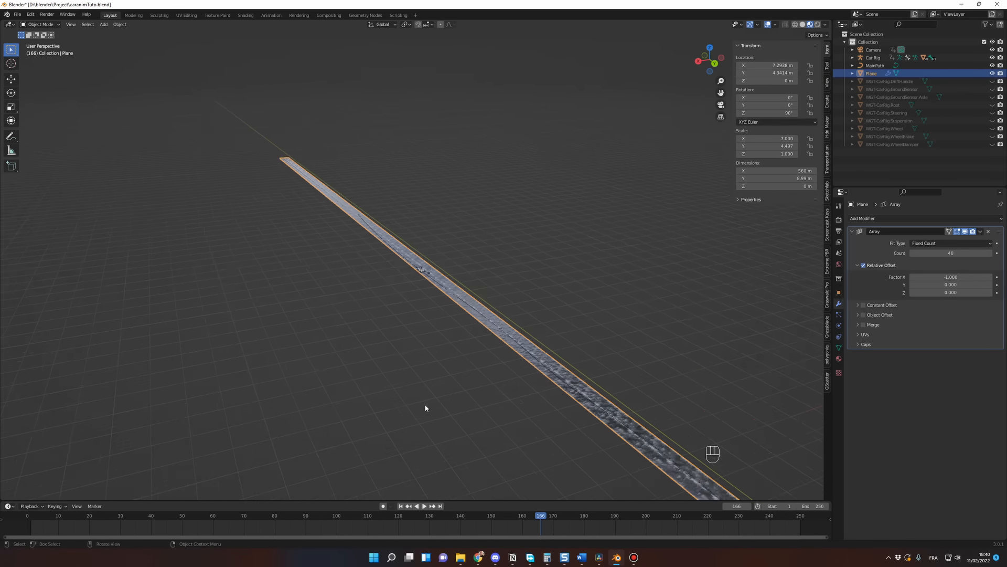
pyautogui.moveTo(472, 409)
pyautogui.mouseDown(button='middle')
pyautogui.moveTo(609, 435)
pyautogui.moveTo(474, 400)
pyautogui.mouseUp(button='middle')
pyautogui.scroll(3, 473, 398)
pyautogui.moveTo(519, 442); pyautogui.dragTo(330, 385, button='middle')
pyautogui.keyDown('shift'); pyautogui.moveTo(331, 386); pyautogui.dragTo(502, 371, button='middle'); pyautogui.keyUp('shift')
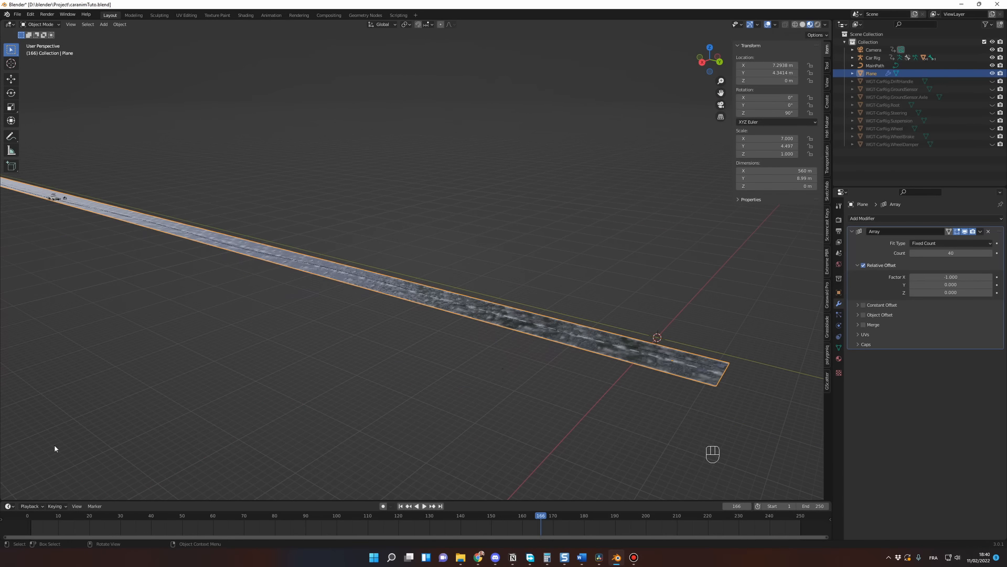
pyautogui.click(32, 517)
pyautogui.press('space')
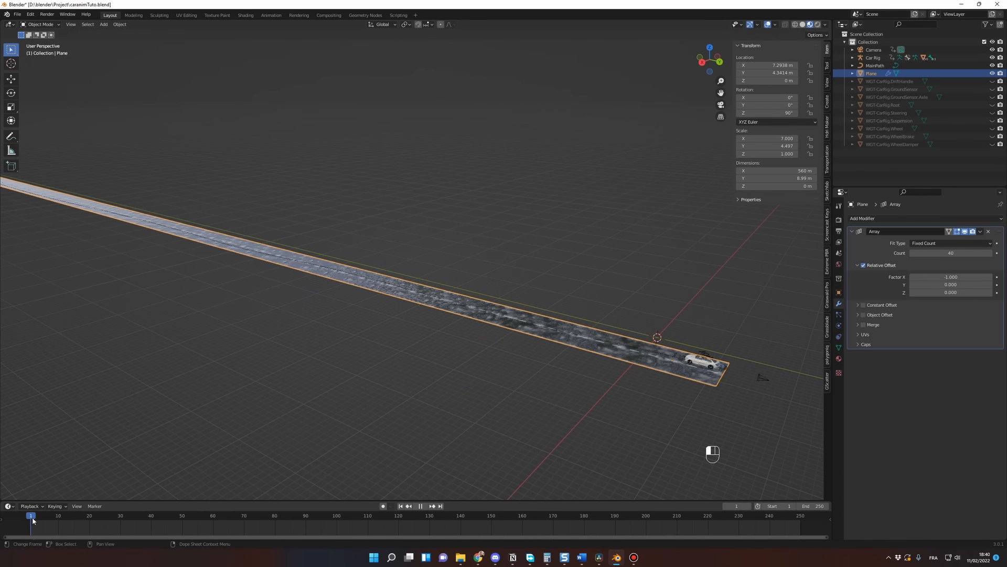
pyautogui.press('space')
# Step: Add a Curve modifier to the road with MainPath as its Curve Object
pyautogui.click(877, 219)
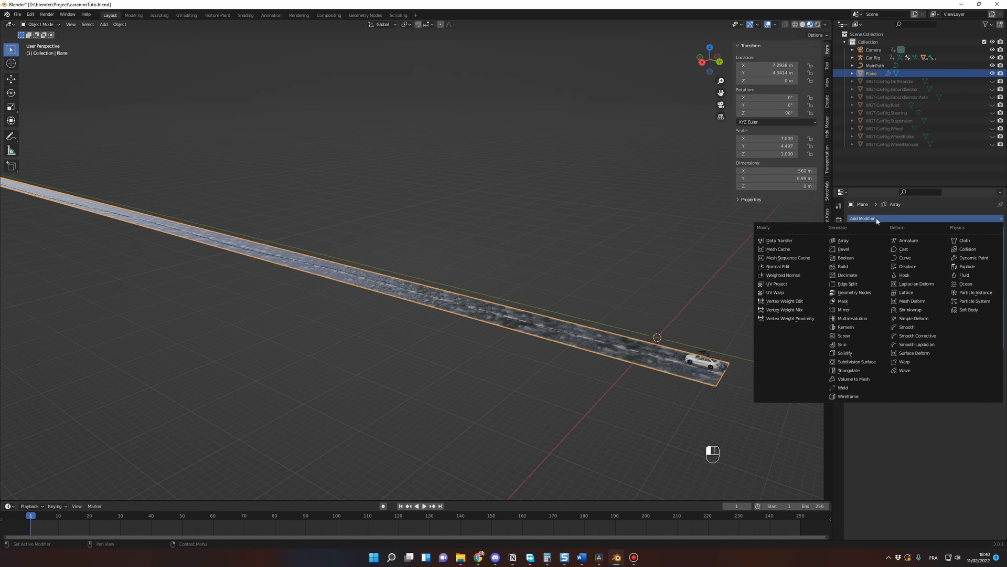
pyautogui.click(909, 259)
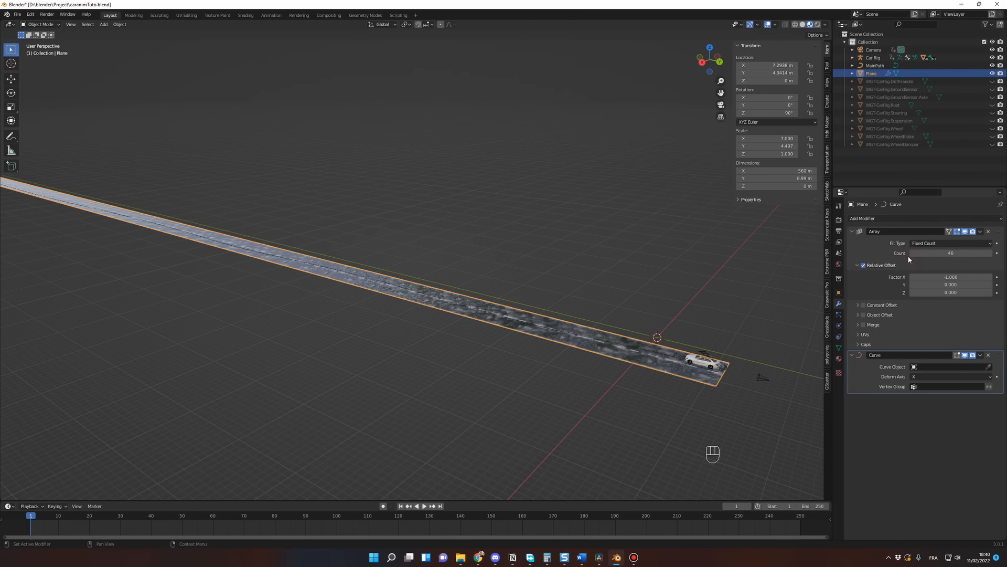
pyautogui.click(944, 367)
pyautogui.click(939, 377)
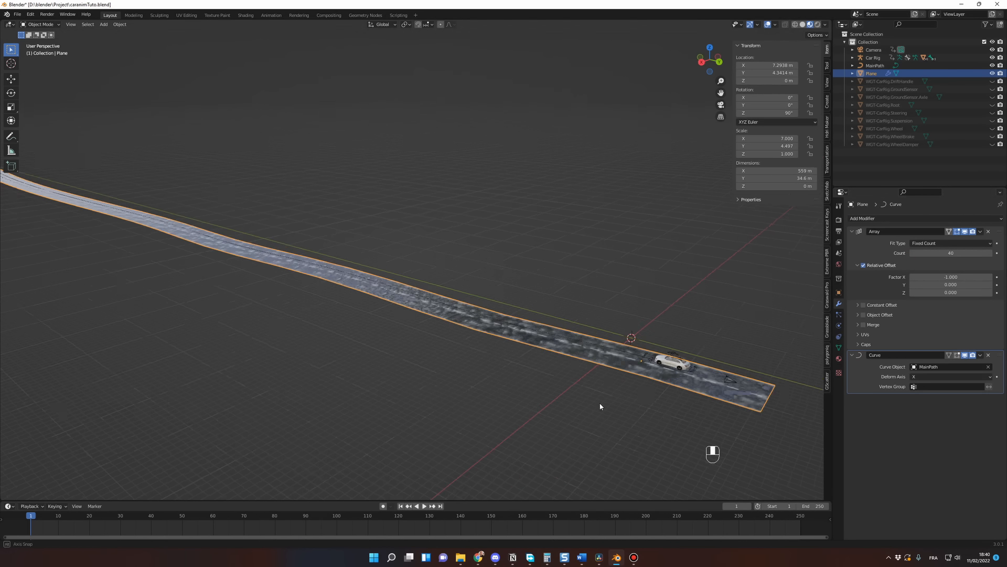
pyautogui.moveTo(600, 406); pyautogui.dragTo(553, 408, button='middle')
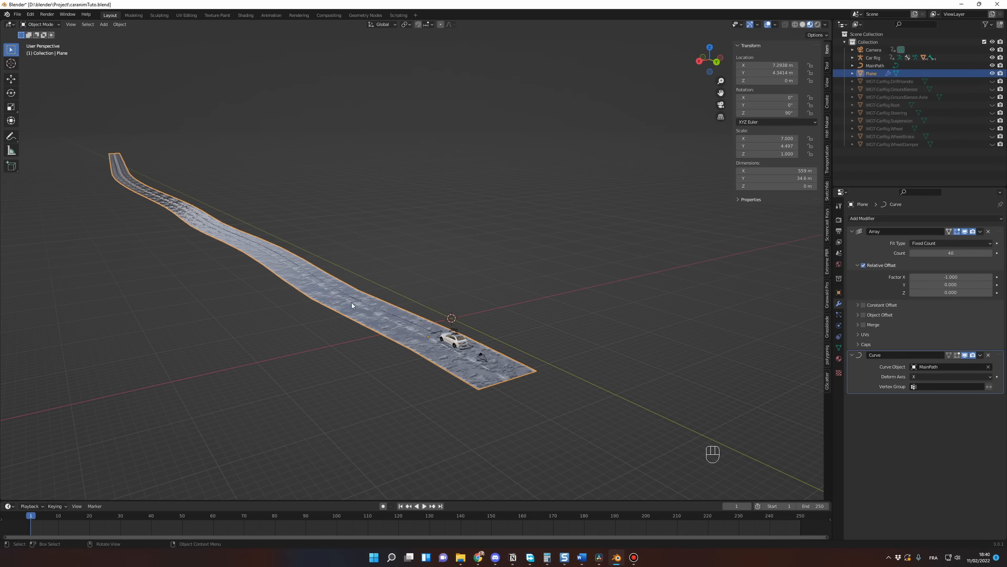
# Step: Play the animation through the camera view to check the car on the curved road, and return to frame 1
pyautogui.press('KP_0')
pyautogui.press('space')
pyautogui.press('space')
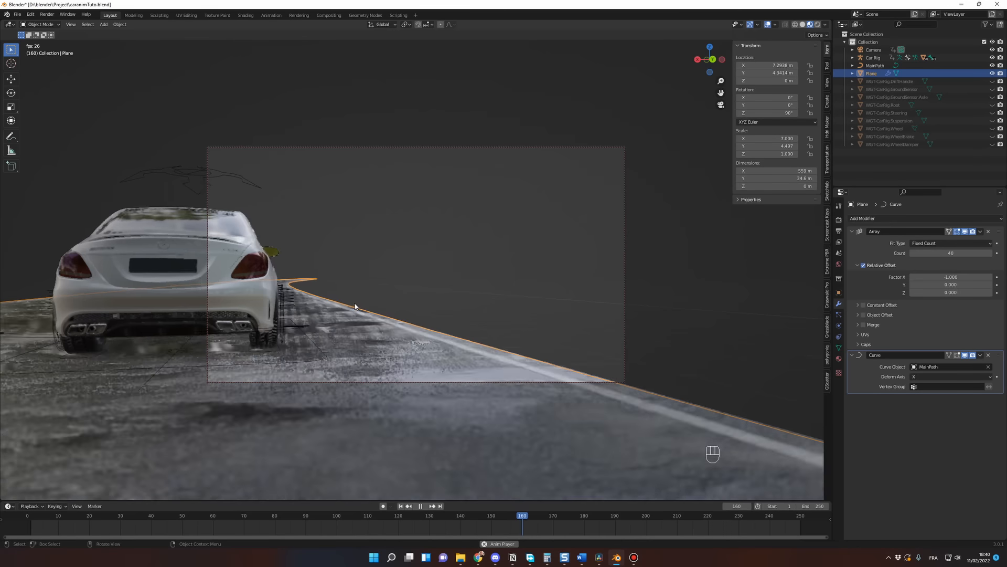
pyautogui.press('space')
pyautogui.moveTo(69, 527); pyautogui.dragTo(30, 520)
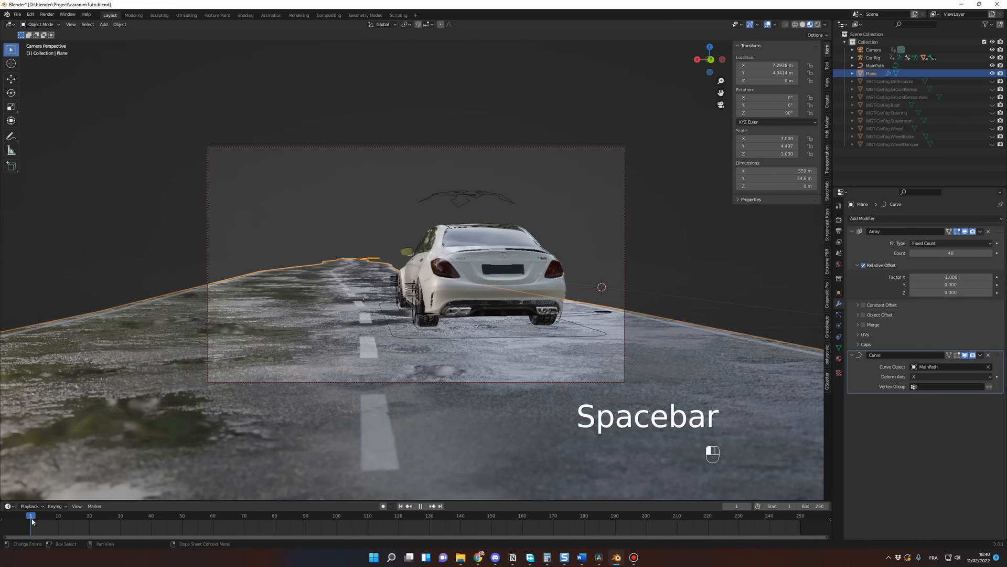
# Step: Remove the Curve modifier from the road and play the animation briefly to check the car on the straight road
pyautogui.press('KP_0')
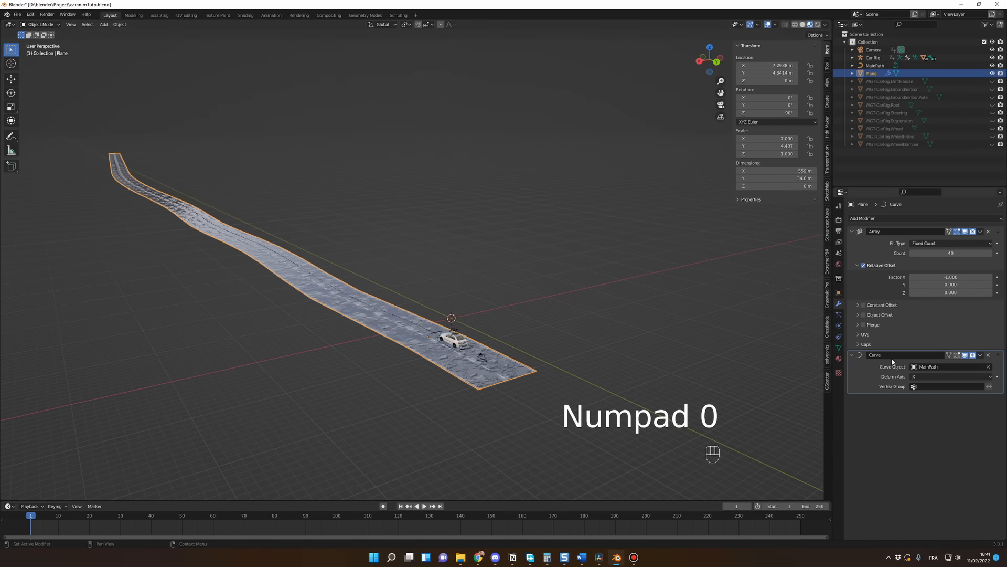
pyautogui.click(989, 355)
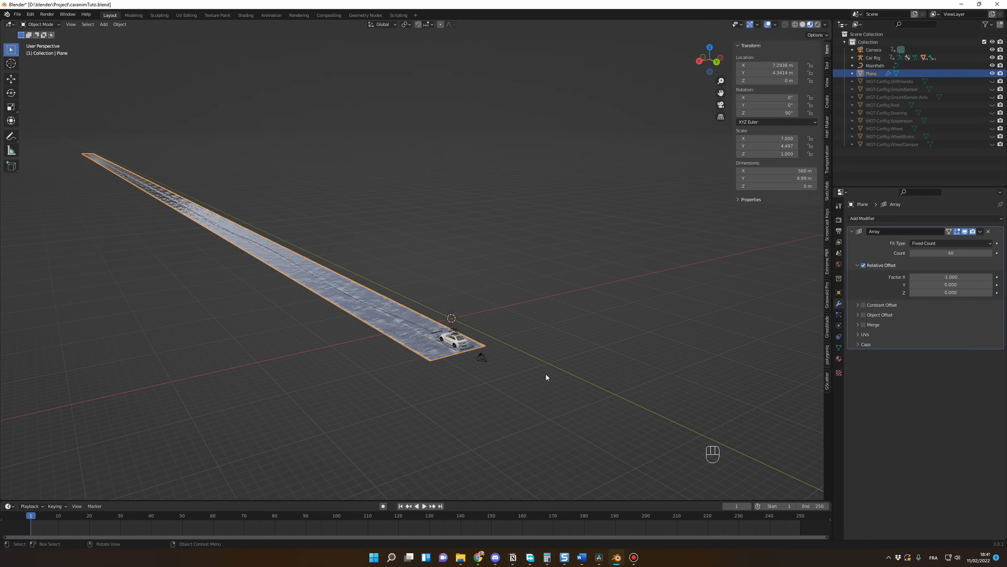
pyautogui.moveTo(546, 377); pyautogui.dragTo(398, 327, button='middle')
pyautogui.press('KP_0')
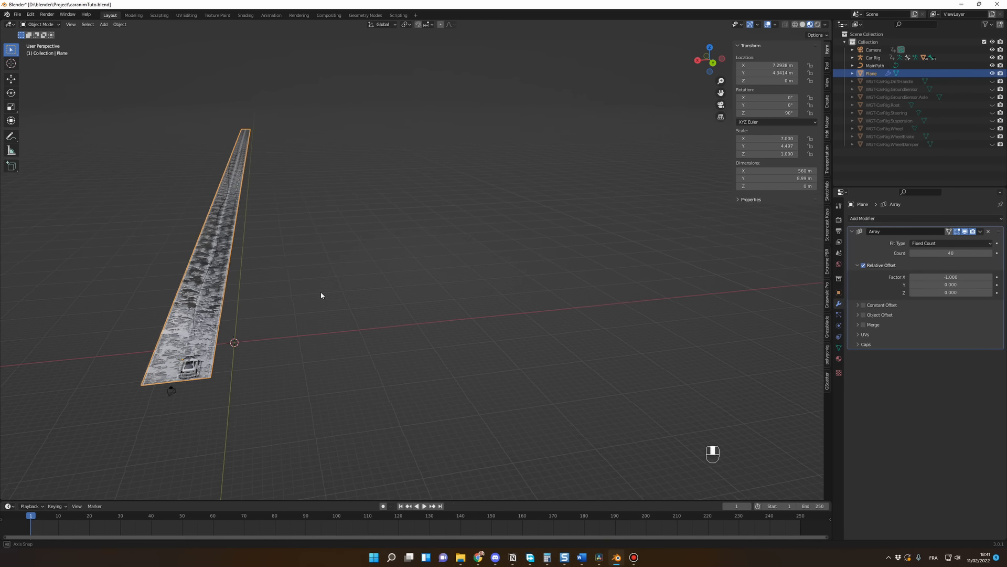
pyautogui.press('space')
pyautogui.press('space')
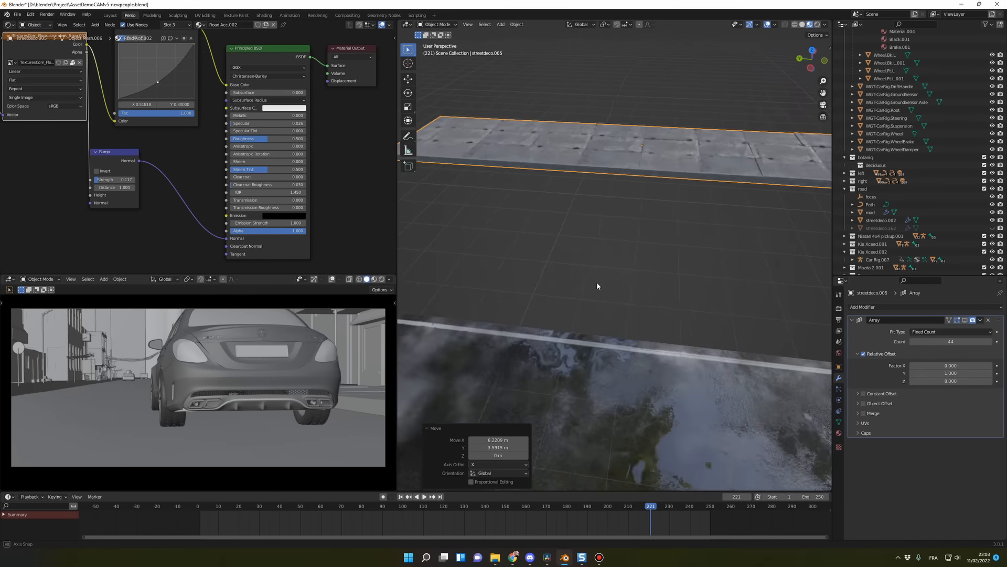
# Step: Examine the sidewalk piece, the night skyscraper models and the street decoration assets available for building the scene
pyautogui.moveTo(596, 282); pyautogui.dragTo(656, 281, button='middle')
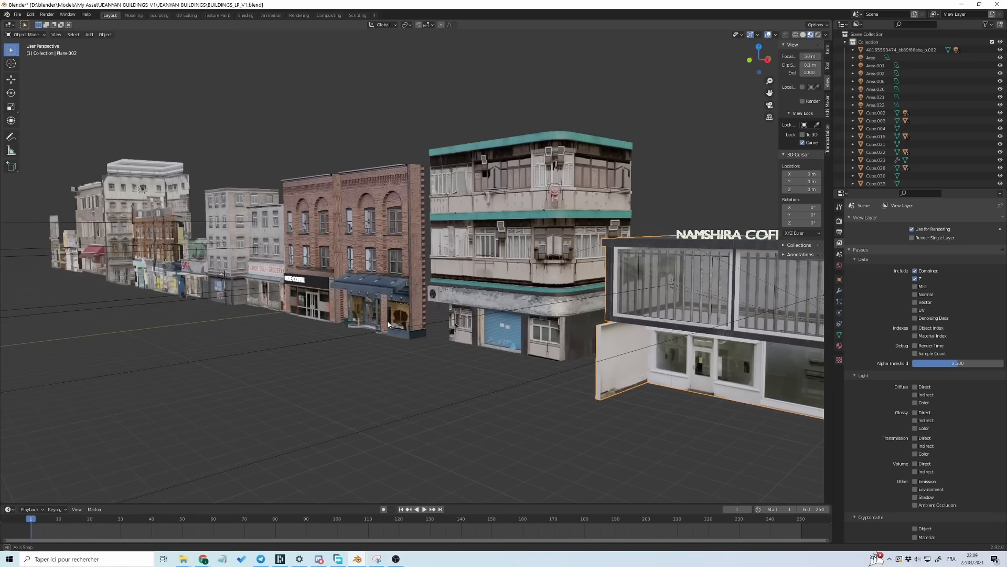
pyautogui.moveTo(456, 321); pyautogui.dragTo(536, 390, button='middle')
pyautogui.scroll(-8, 492, 321)
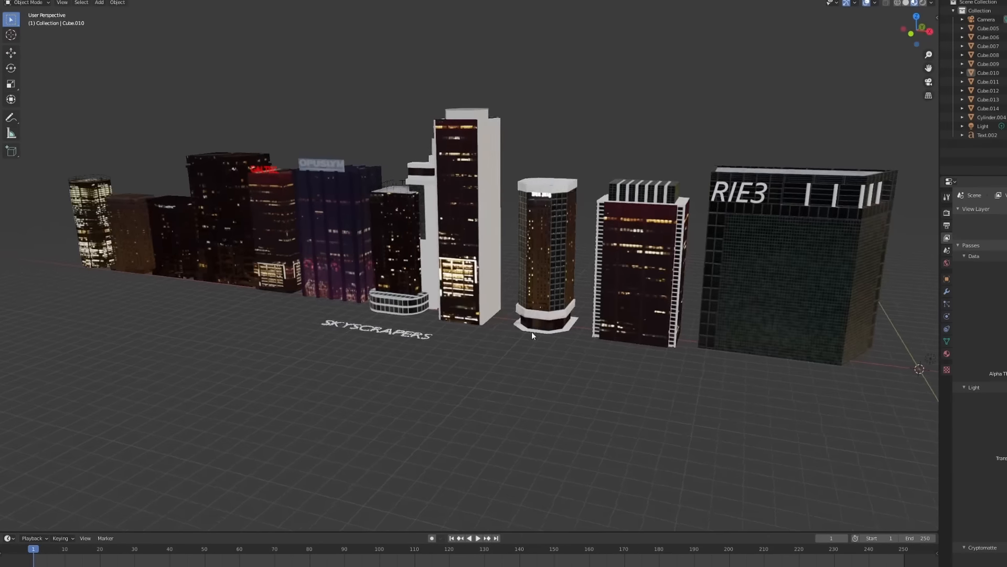
pyautogui.moveTo(531, 331); pyautogui.dragTo(615, 329, button='middle')
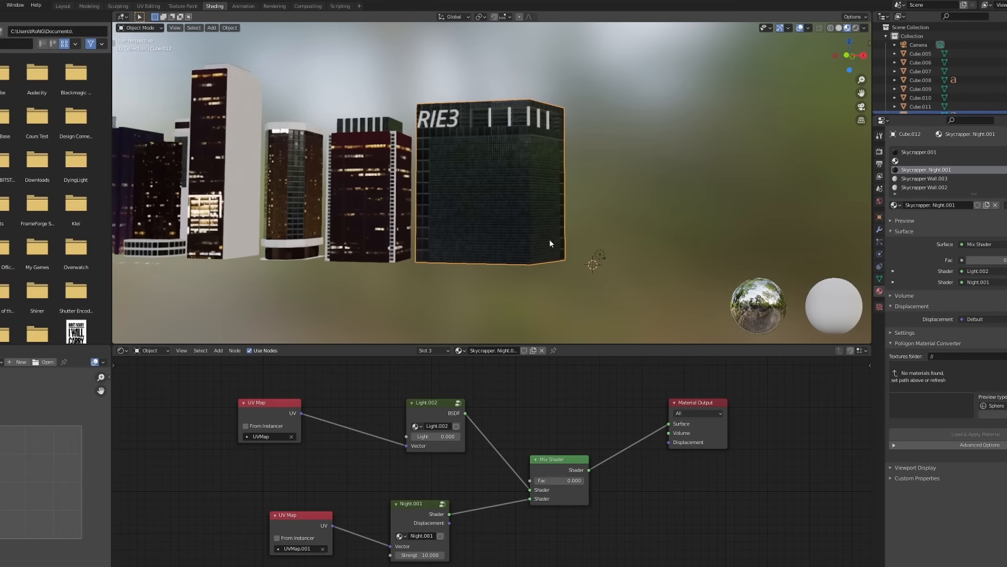
pyautogui.scroll(3, 548, 220)
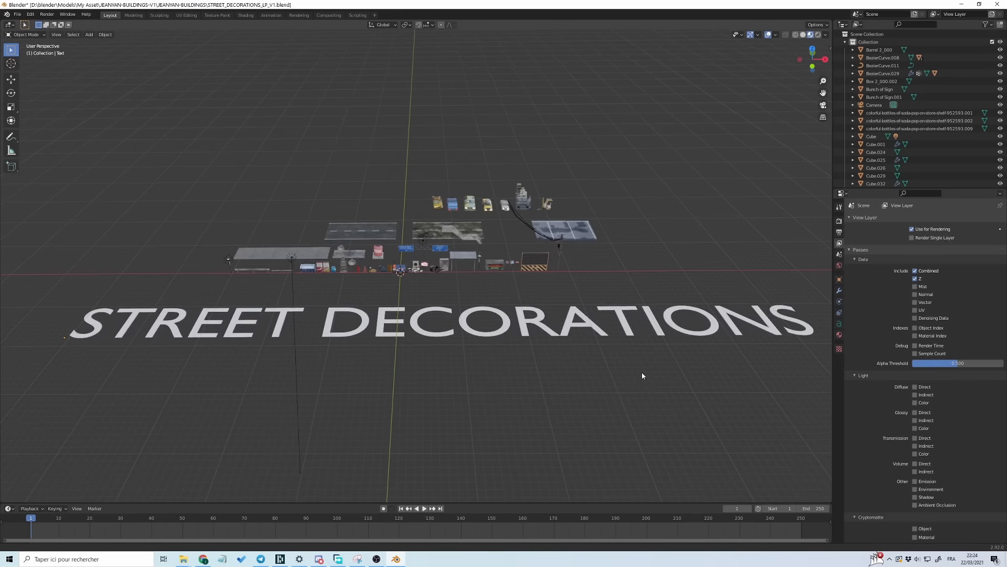
pyautogui.scroll(5, 641, 373)
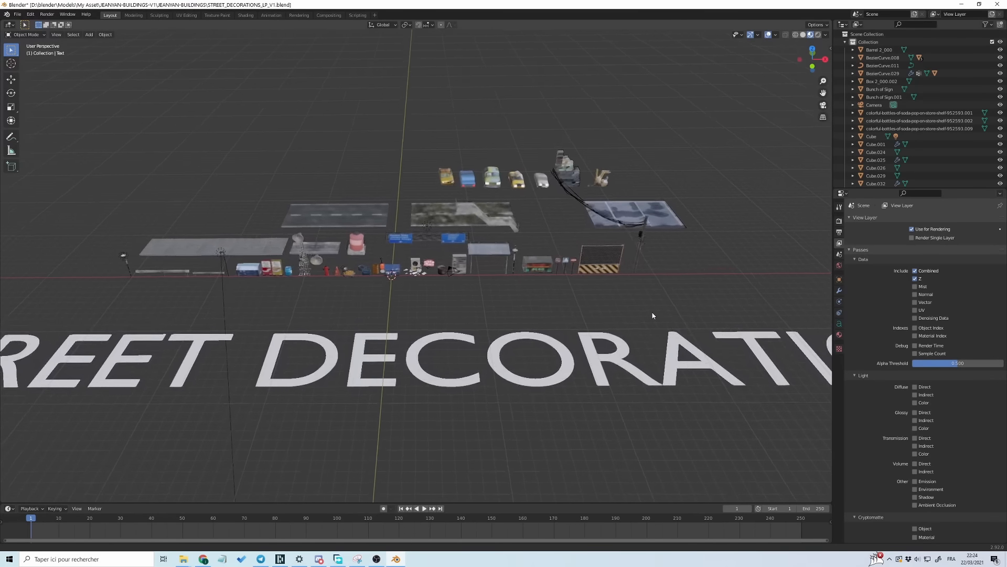
pyautogui.keyDown('ctrl'); pyautogui.moveTo(662, 285); pyautogui.dragTo(673, 250, button='middle'); pyautogui.keyUp('ctrl')
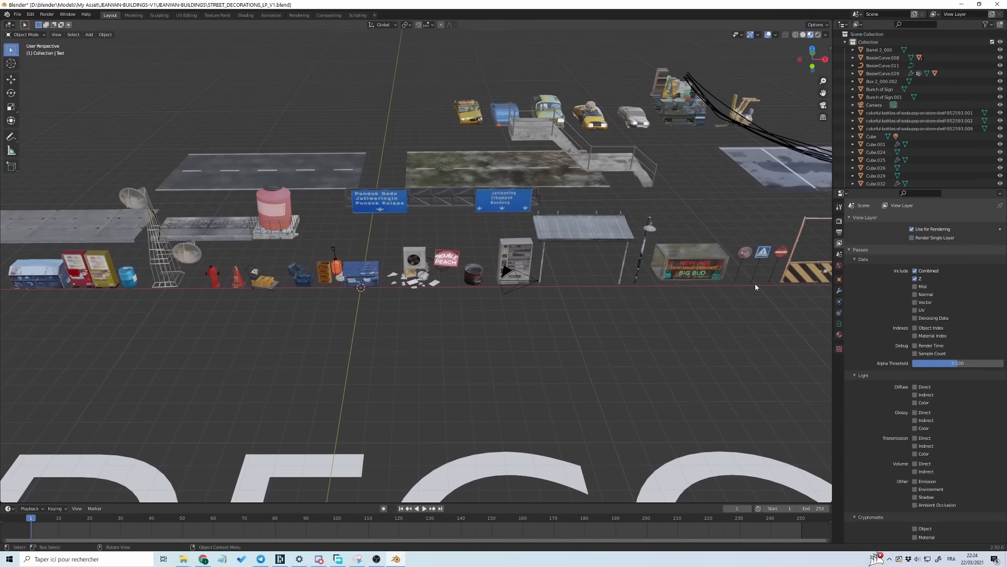
pyautogui.moveTo(755, 283); pyautogui.dragTo(737, 277, button='middle')
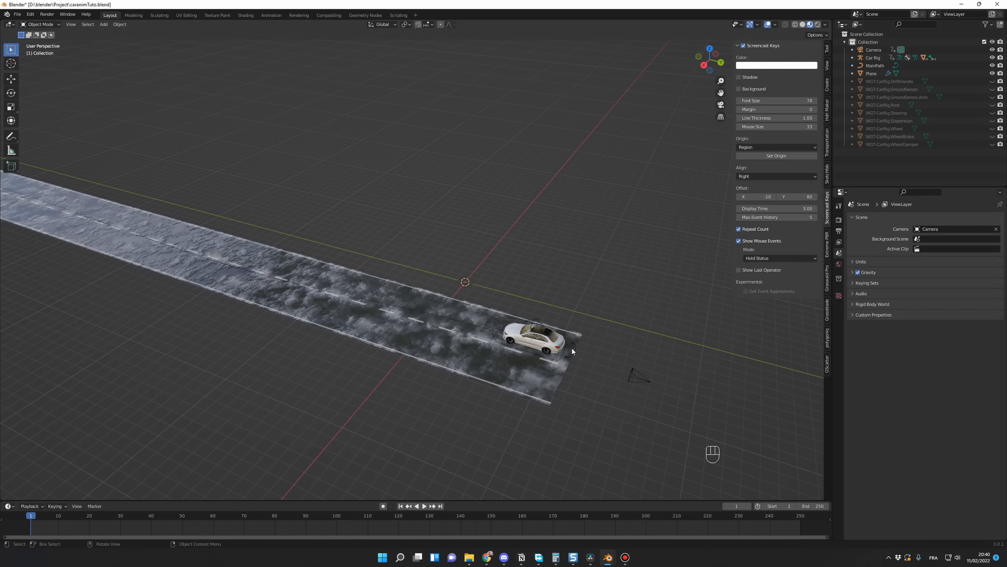
# Step: Copy the long concrete sidewalk from the STREET_DECORATIONS_LP_V1.blend window and paste it into the car scene
pyautogui.moveTo(609, 557)
pyautogui.click(650, 515)
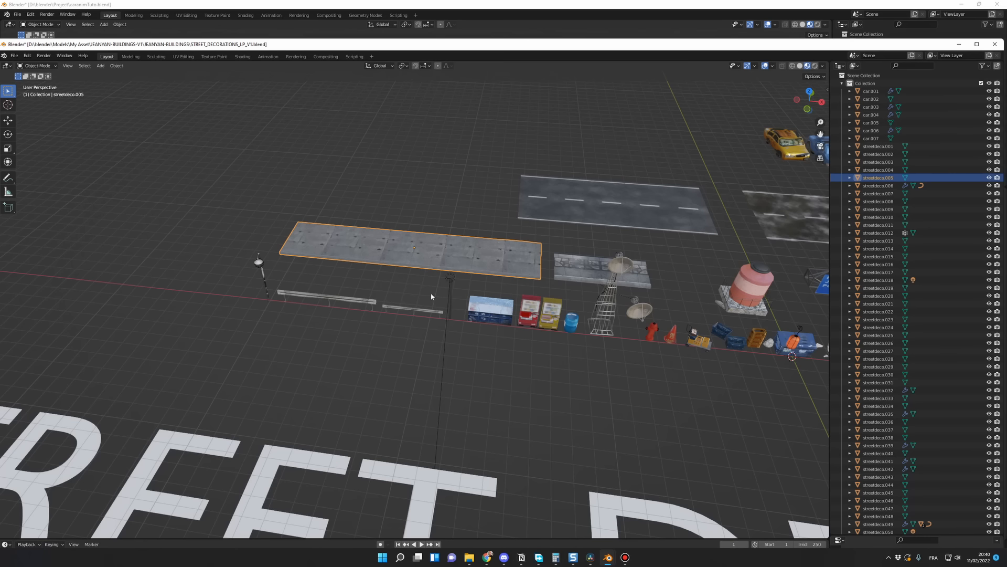
pyautogui.click(458, 251)
pyautogui.scroll(2, 474, 294)
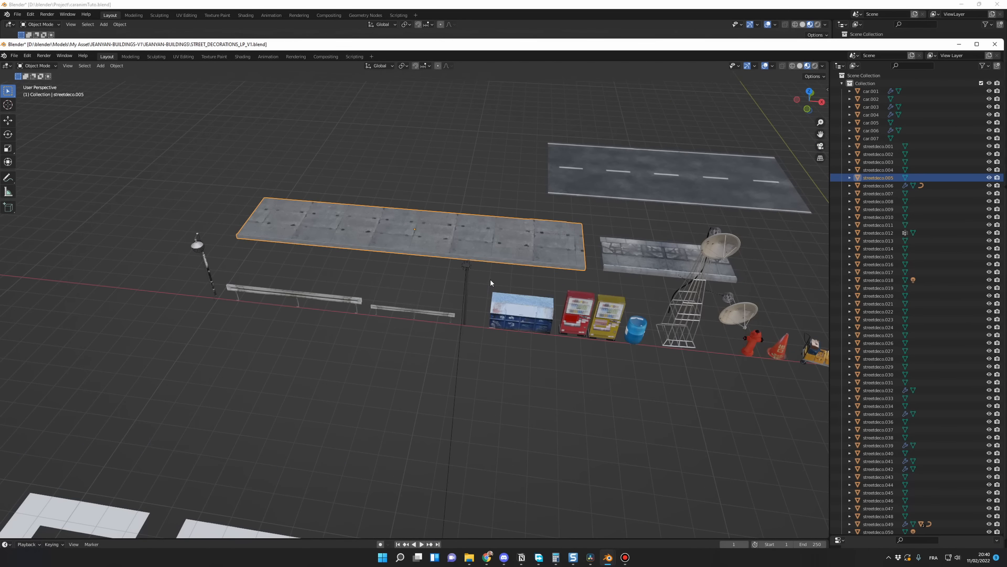
pyautogui.click(957, 46)
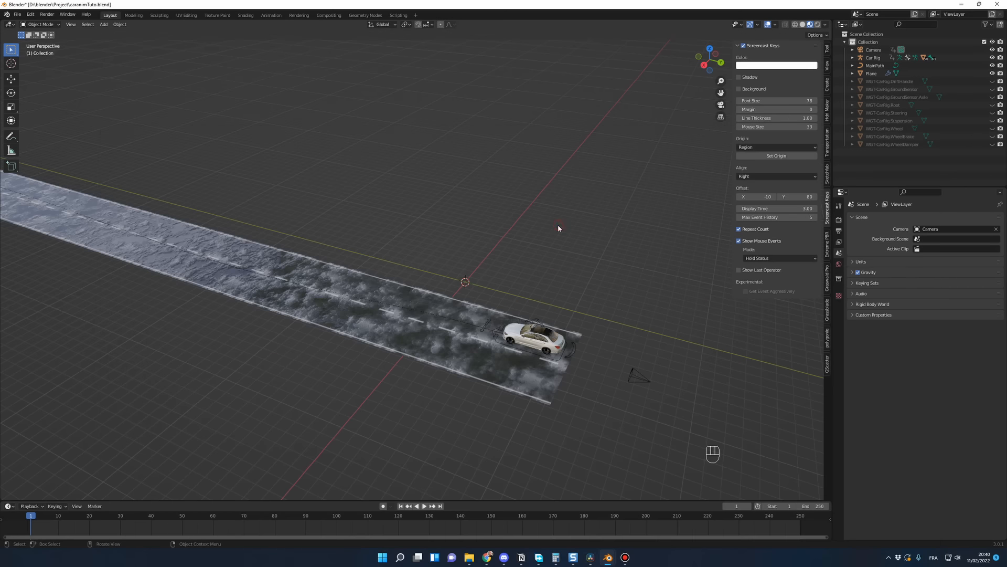
pyautogui.hotkey('ctrl', 'v')
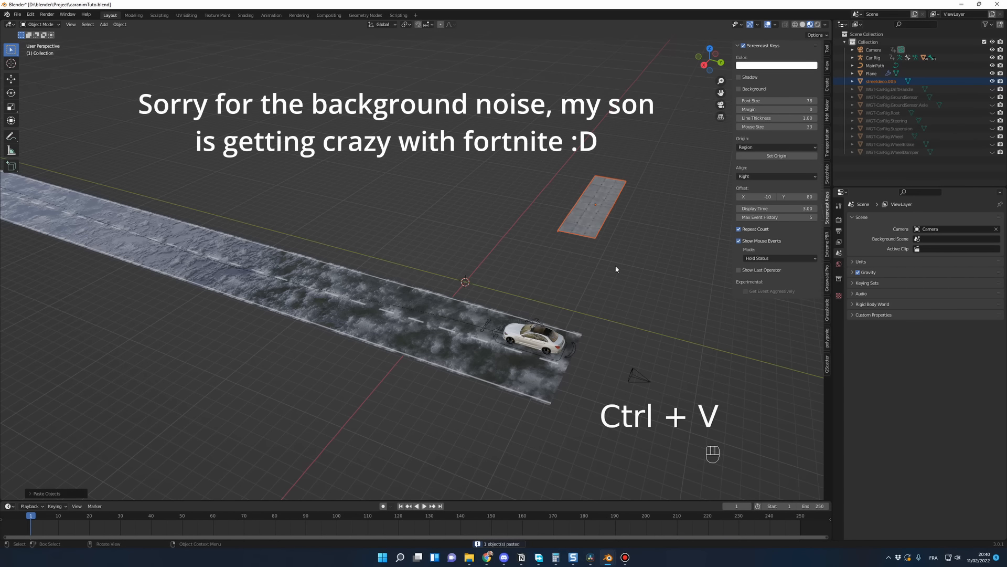
# Step: Move the pasted sidewalk horizontally, with Z locked, close to the road's start and set its Z rotation to 0°
pyautogui.moveTo(570, 239); pyautogui.dragTo(713, 269, button='middle')
pyautogui.click(407, 236)
pyautogui.click(340, 199)
pyautogui.moveTo(418, 254); pyautogui.dragTo(471, 259, button='middle')
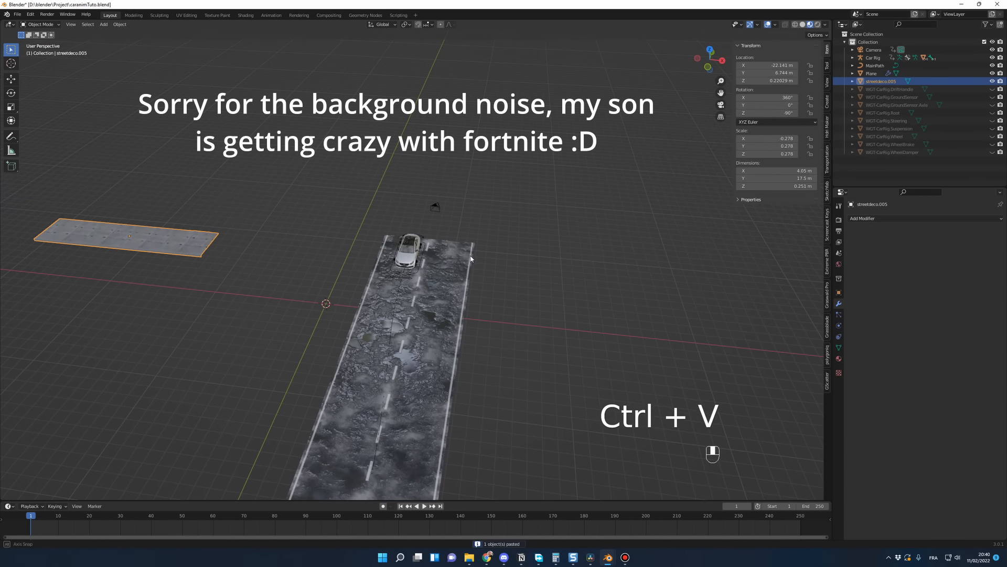
pyautogui.press('g')
pyautogui.hotkey('shift', 'z')
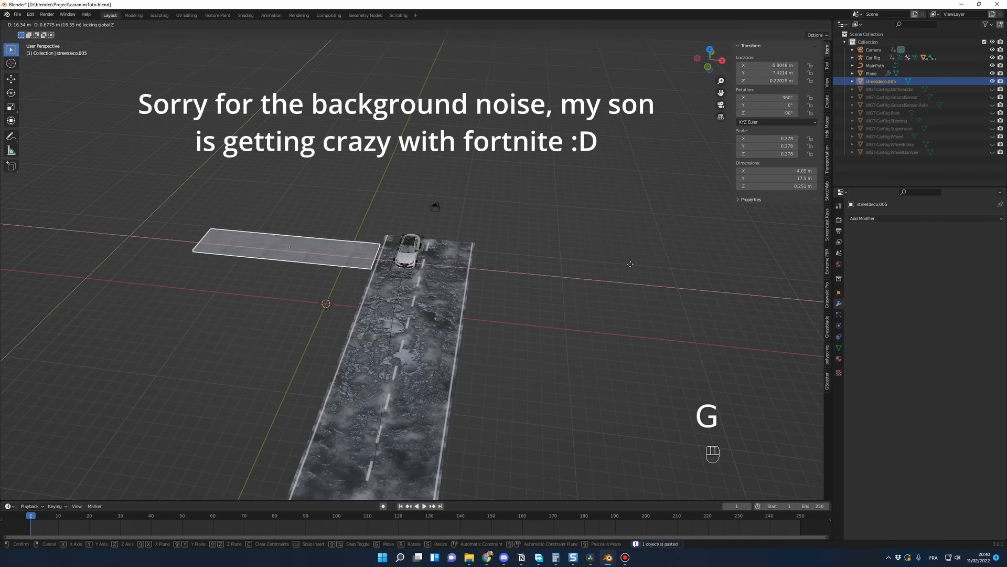
pyautogui.click(368, 245)
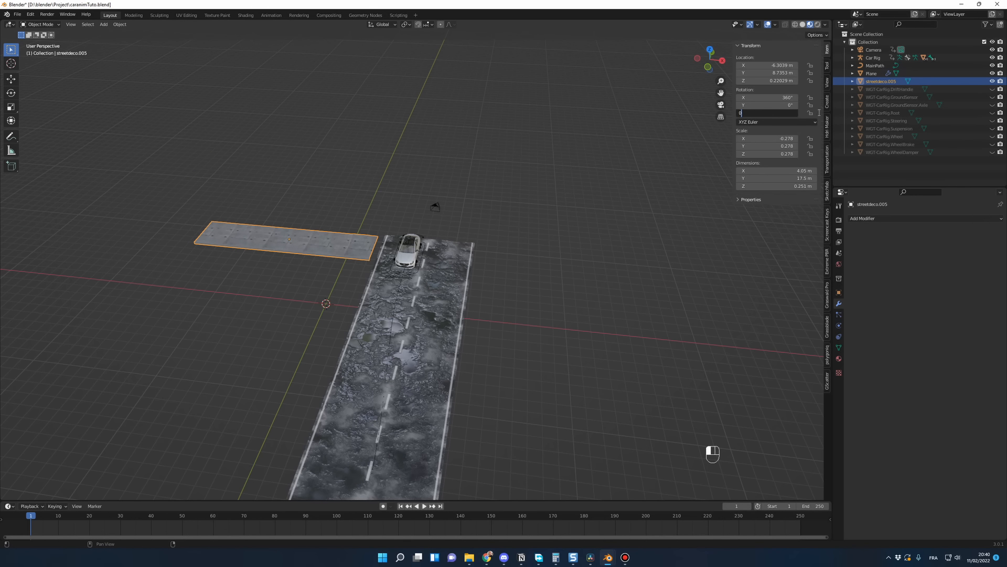
pyautogui.press('Return')
# Step: In top view, move the sidewalk with Z locked against the road edge on the car's side, flush with the road's start
pyautogui.press('KP_7')
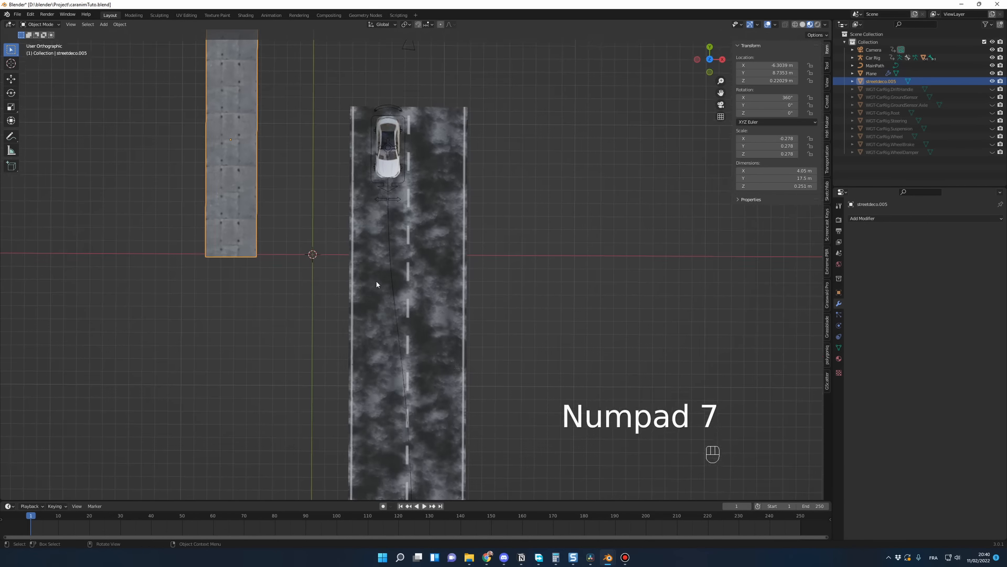
pyautogui.scroll(-1, 347, 286)
pyautogui.keyDown('shift'); pyautogui.moveTo(348, 276); pyautogui.dragTo(378, 287, button='middle'); pyautogui.keyUp('shift')
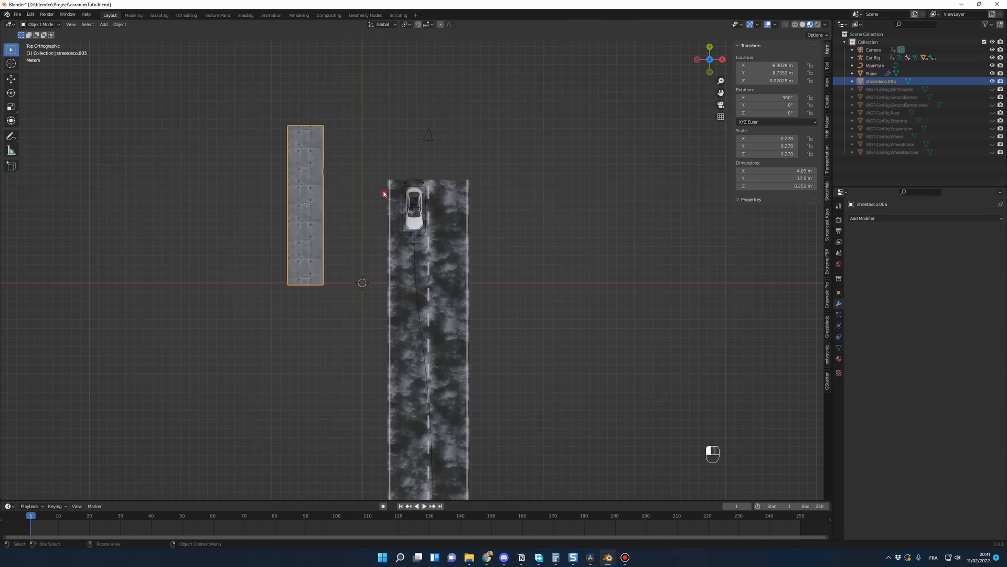
pyautogui.press('g')
pyautogui.hotkey('shift', 'z')
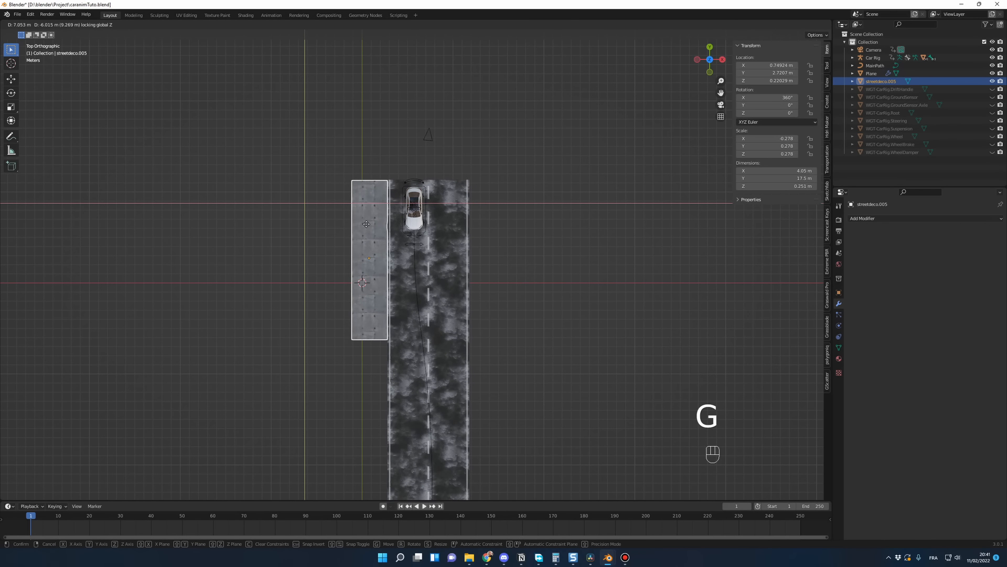
pyautogui.click(366, 224)
# Step: Fine-tune the sidewalk against the road edge, moving it along X to about 0.823 m and lowering it along Z to about 0.155 m
pyautogui.scroll(5, 428, 285)
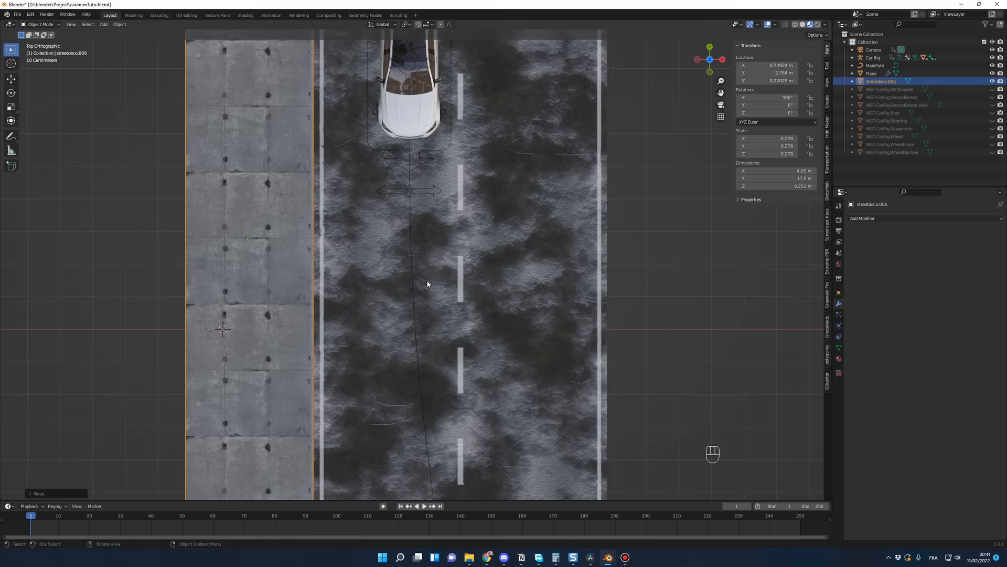
pyautogui.moveTo(428, 285); pyautogui.dragTo(445, 229, button='middle')
pyautogui.press('g')
pyautogui.press('x')
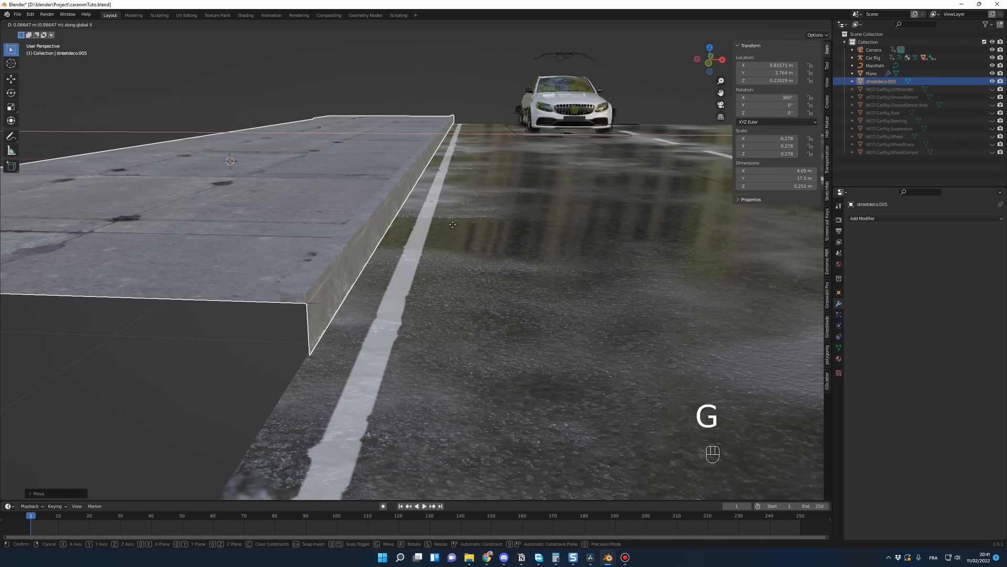
pyautogui.click(453, 226)
pyautogui.press('g')
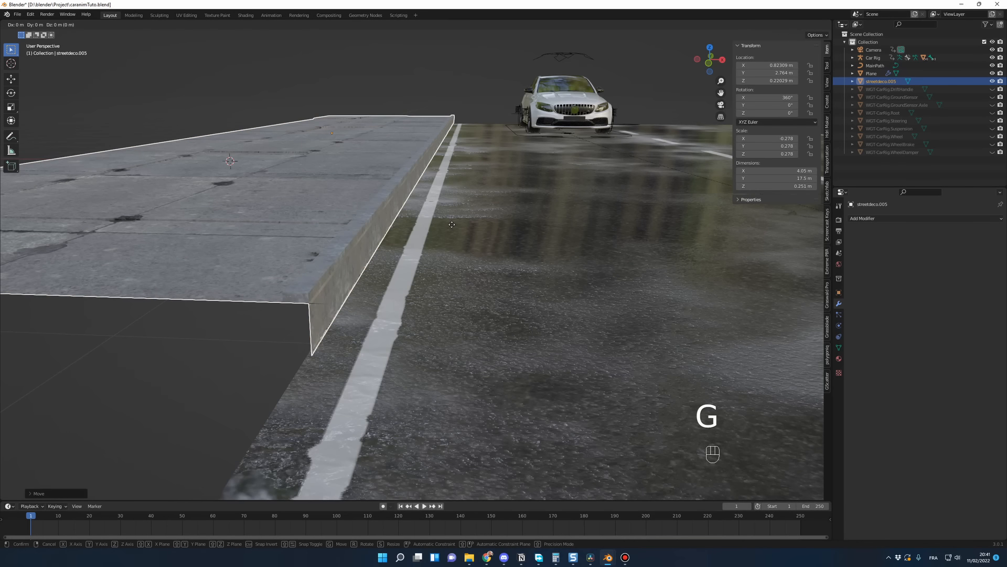
pyautogui.press('z')
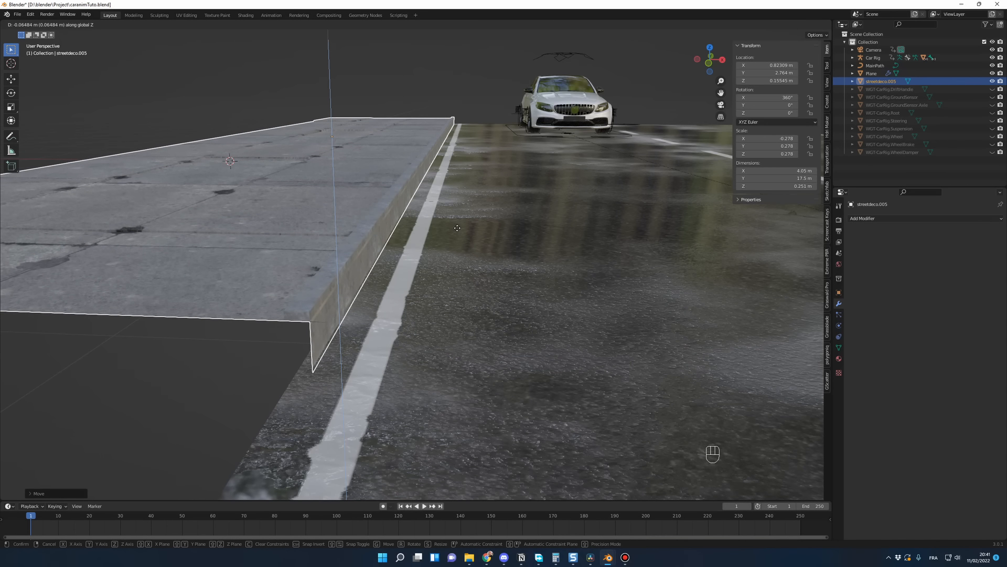
pyautogui.click(457, 228)
# Step: Add an Array modifier to the sidewalk with a relative offset of 0 on X and -1 on Y
pyautogui.moveTo(458, 228); pyautogui.dragTo(721, 305, button='middle')
pyautogui.scroll(-2, 328, 248)
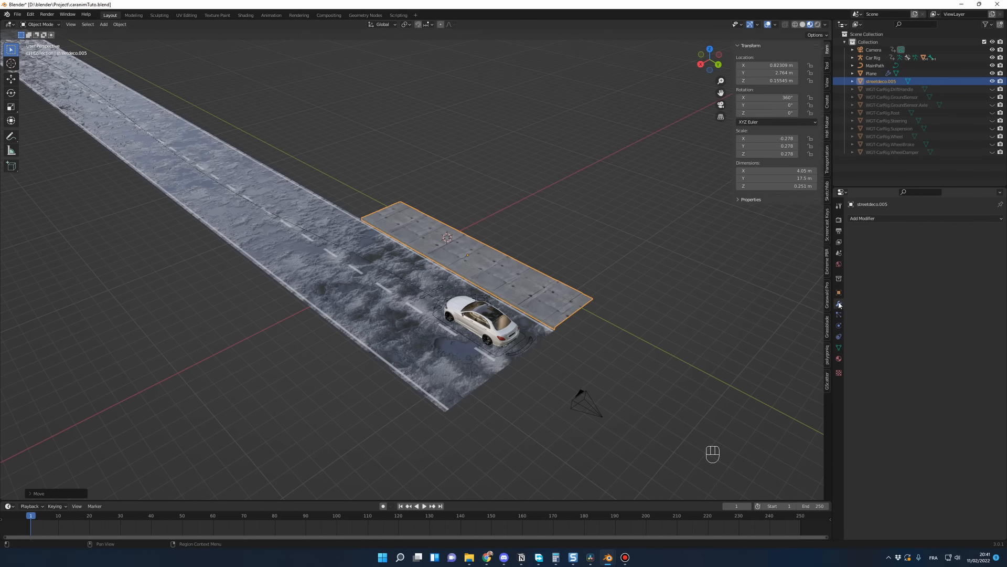
pyautogui.click(870, 219)
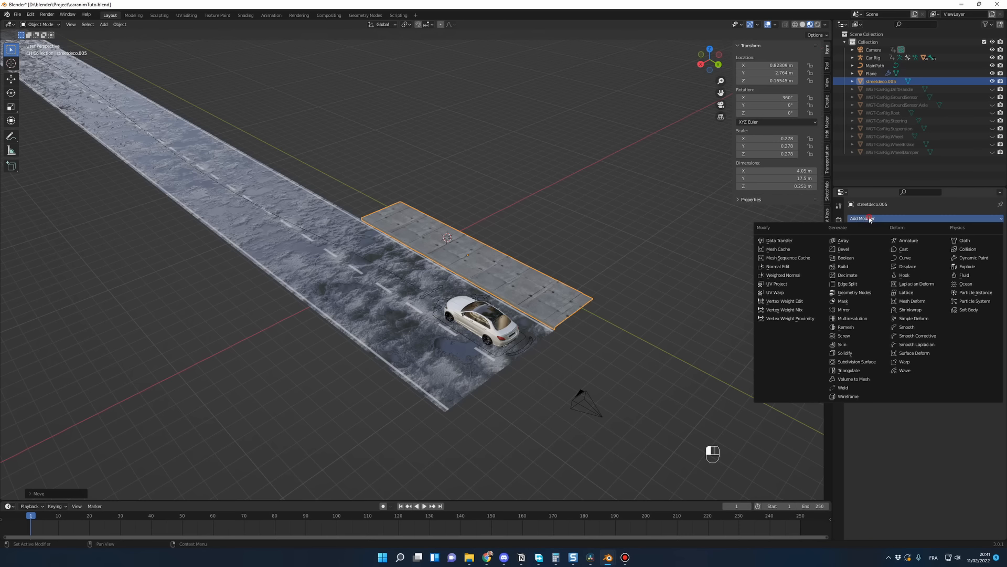
pyautogui.click(843, 240)
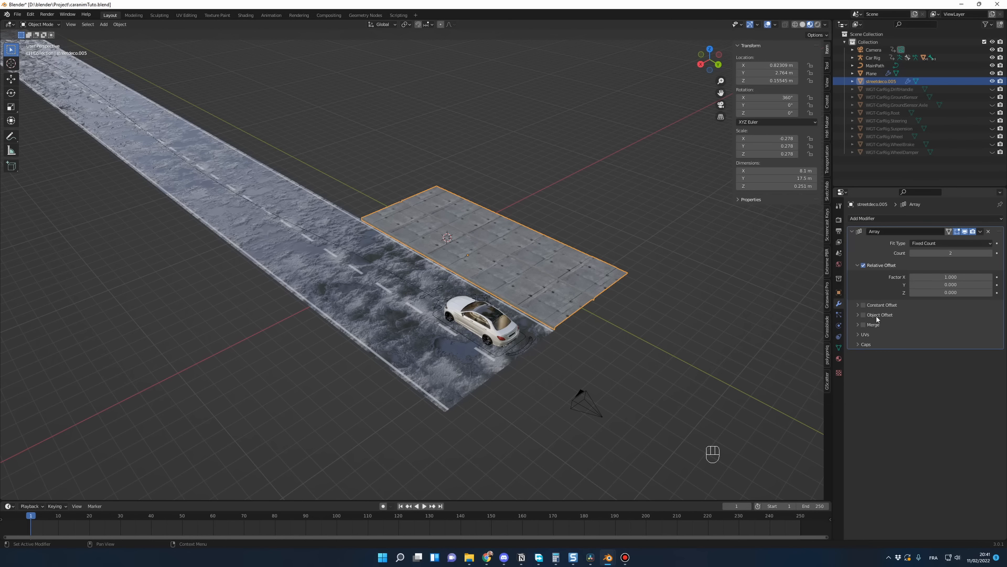
pyautogui.click(940, 278)
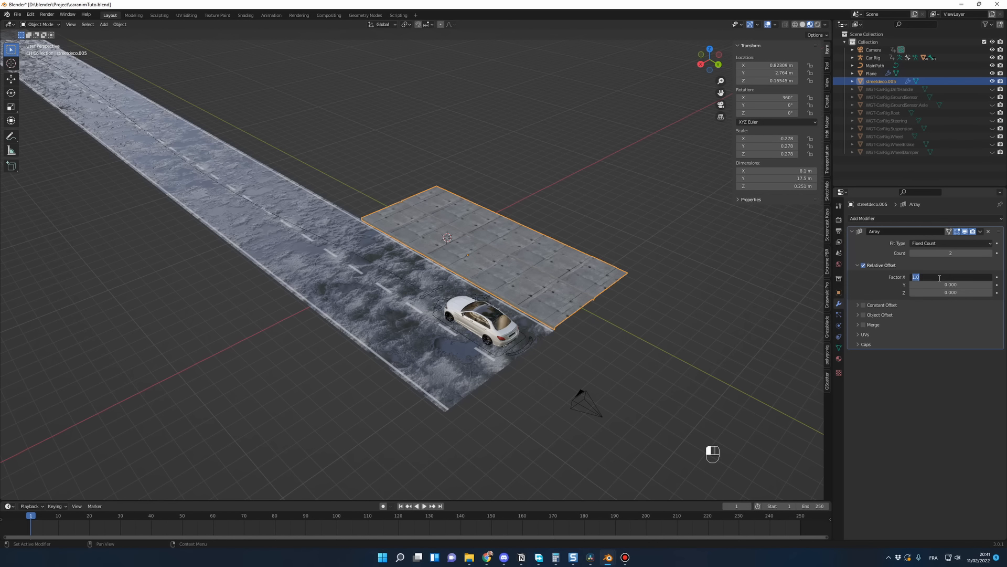
pyautogui.write('0')
pyautogui.press('Return')
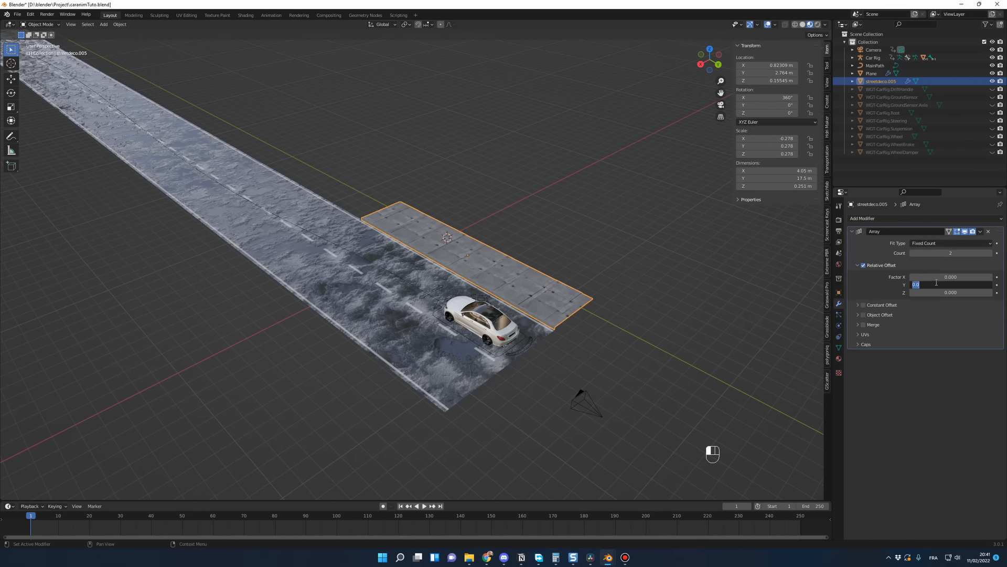
pyautogui.write('1')
pyautogui.press('Return')
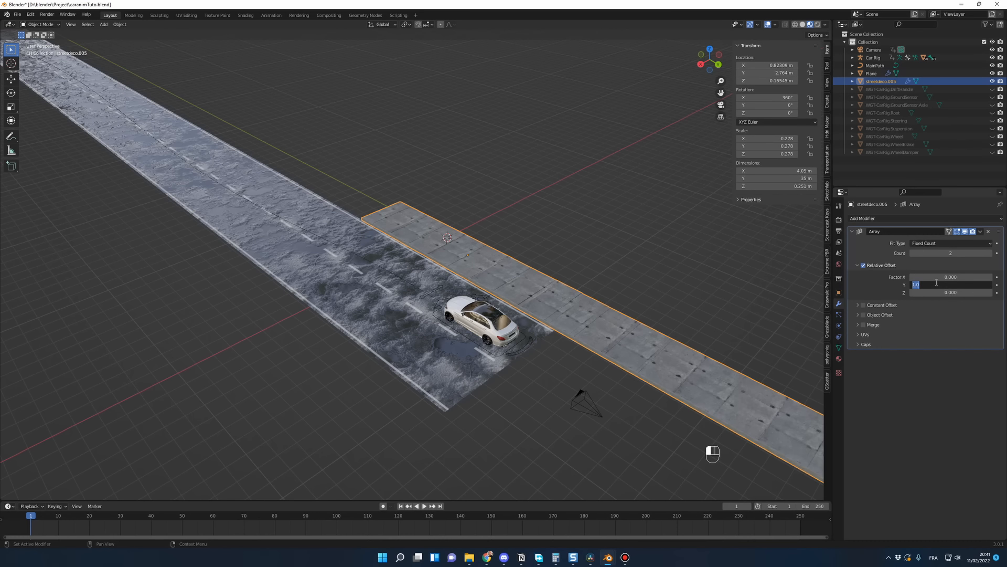
pyautogui.write('-1')
pyautogui.press('Return')
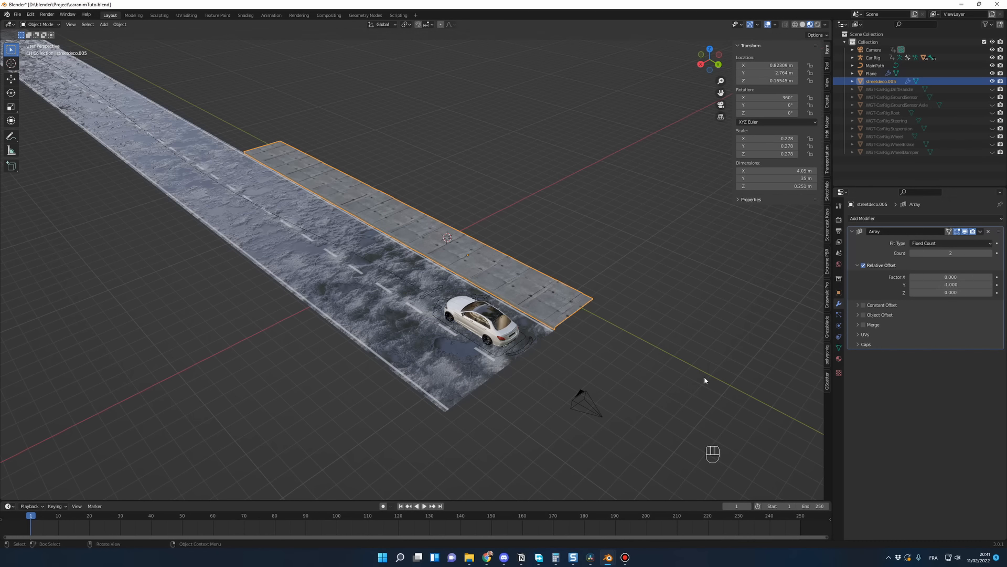
# Step: Raise the sidewalk's Array count to 33 so that it runs along the full length of the road
pyautogui.moveTo(705, 380); pyautogui.dragTo(614, 315, button='middle')
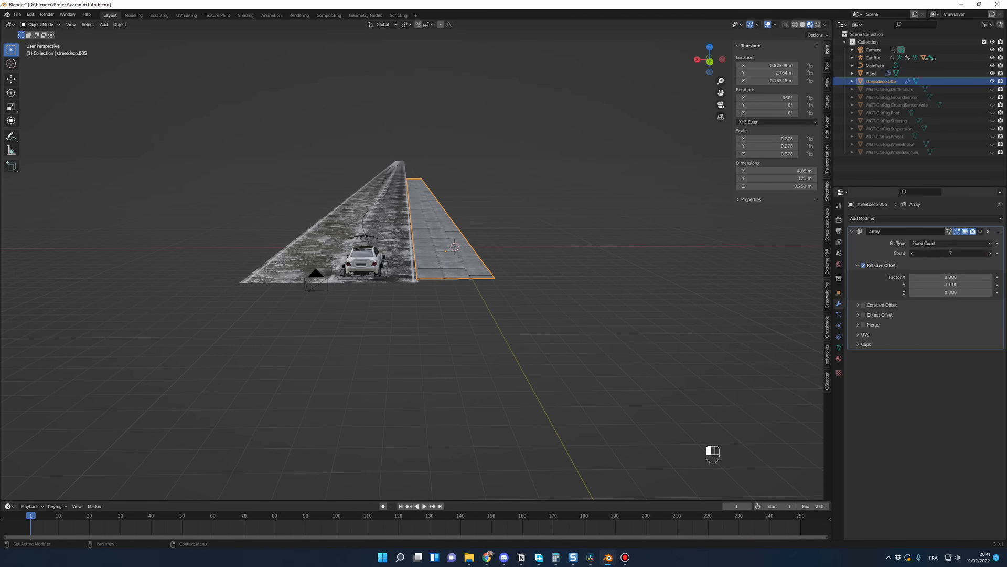
pyautogui.click(991, 253)
pyautogui.click(991, 252)
pyautogui.scroll(-5, 568, 400)
pyautogui.moveTo(567, 399); pyautogui.dragTo(658, 388, button='middle')
pyautogui.scroll(-3, 518, 390)
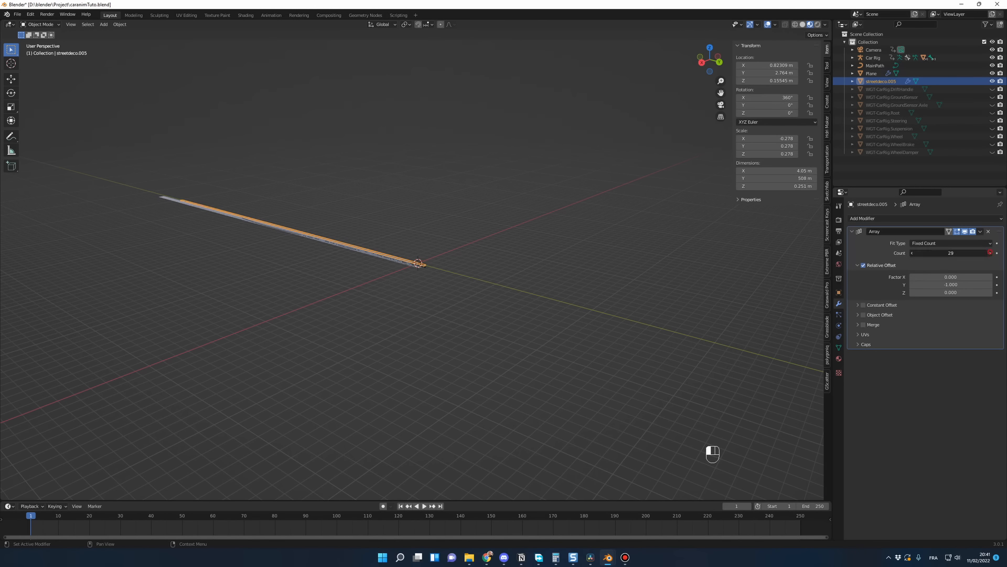
pyautogui.scroll(2, 539, 342)
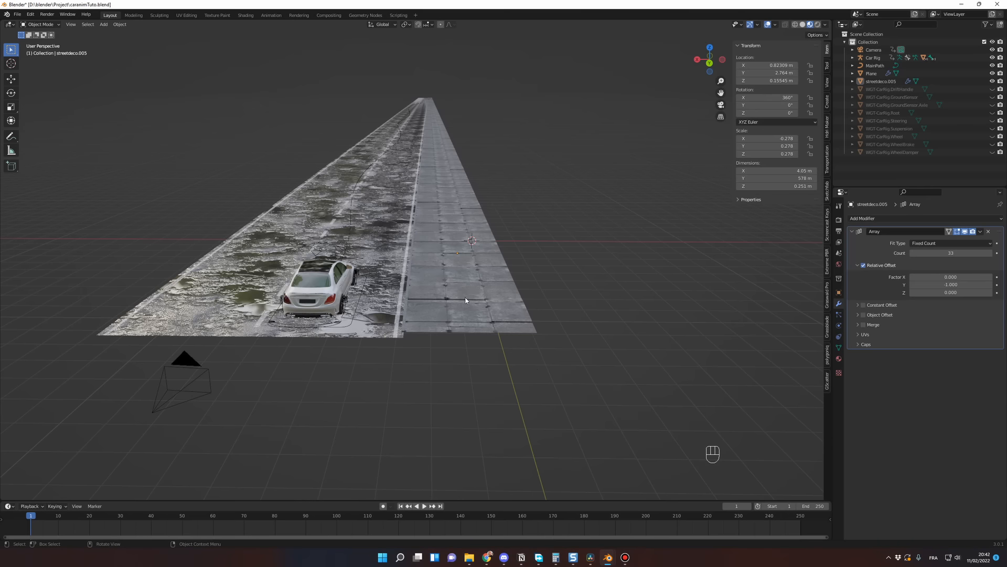
# Step: Make a linked duplicate of the sidewalk beside the original at X about -1.285 m and lower it to Z about 0.102 m
pyautogui.moveTo(505, 334)
pyautogui.mouseDown(button='middle')
pyautogui.moveTo(502, 326)
pyautogui.moveTo(503, 341)
pyautogui.mouseUp(button='middle')
pyautogui.click(461, 326)
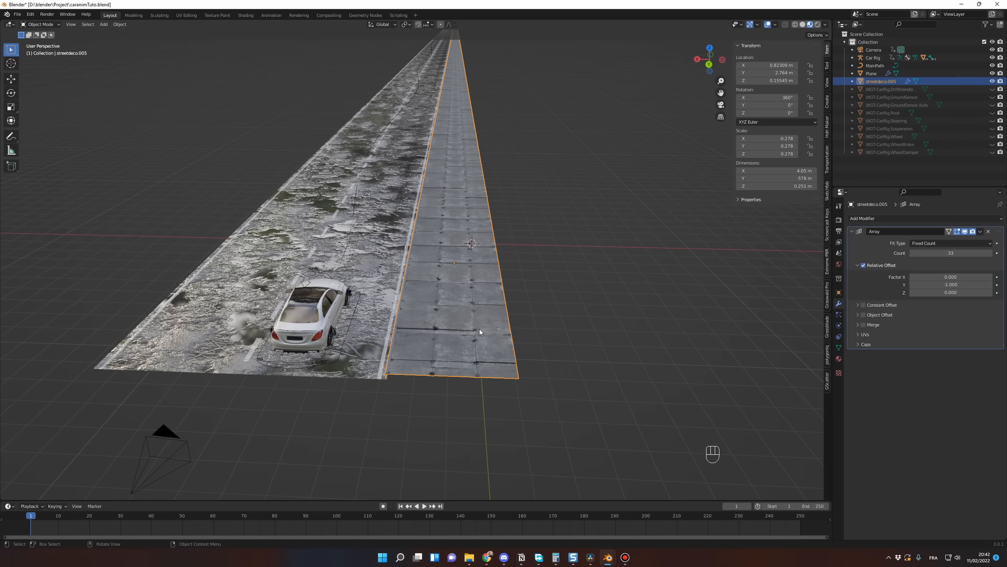
pyautogui.hotkey('alt', 'd')
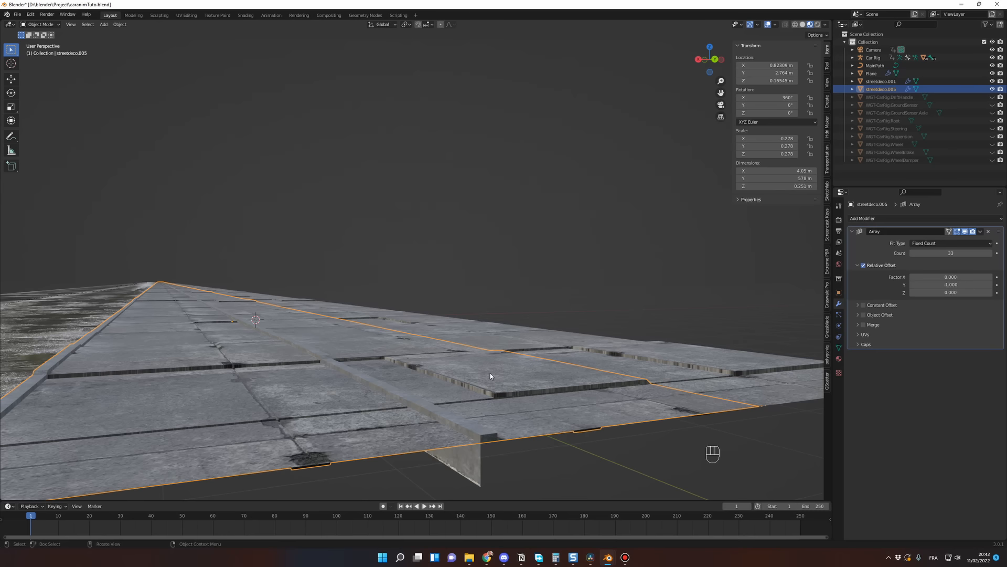
pyautogui.press('g')
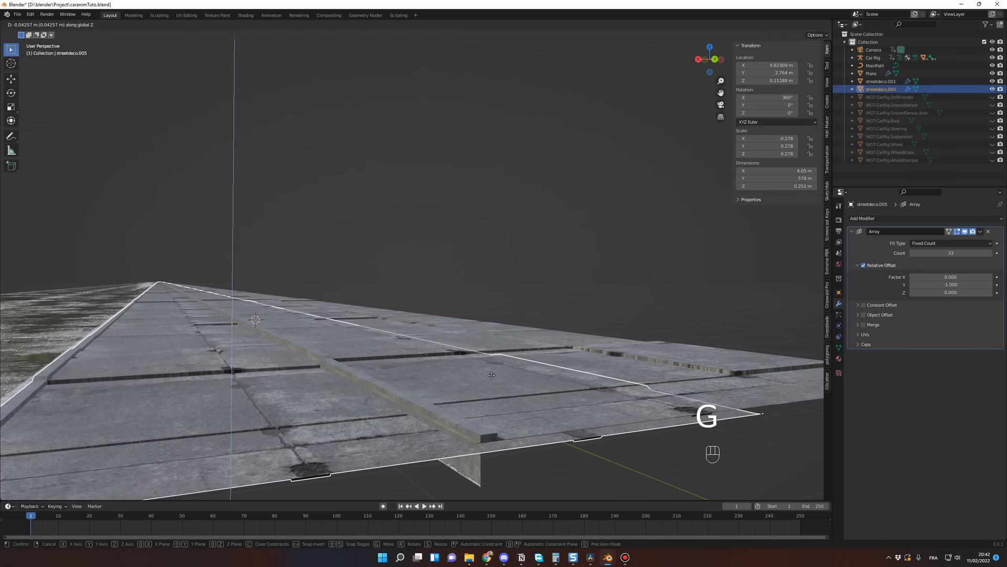
pyautogui.rightClick(647, 363)
pyautogui.click(674, 361)
pyautogui.press('g')
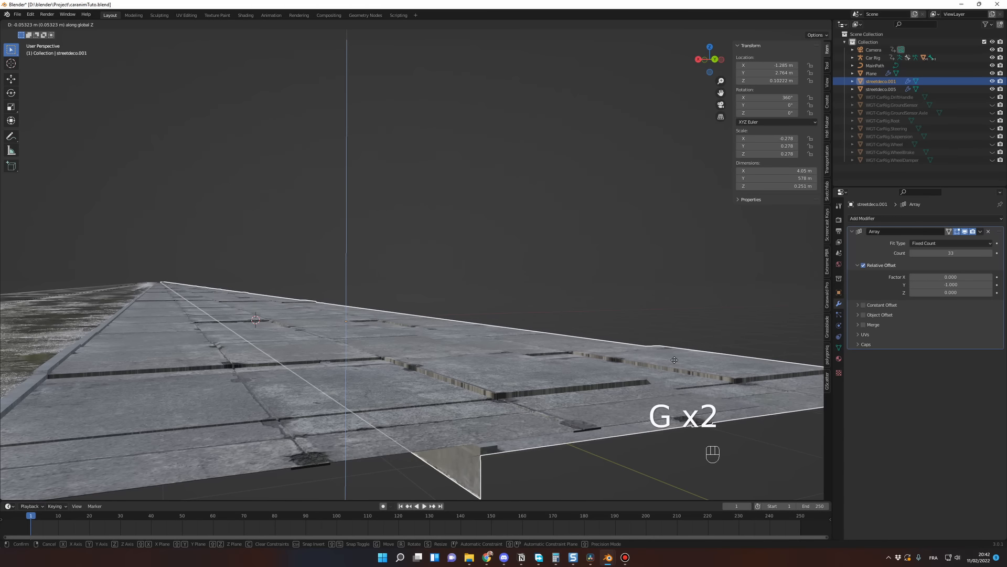
pyautogui.click(676, 361)
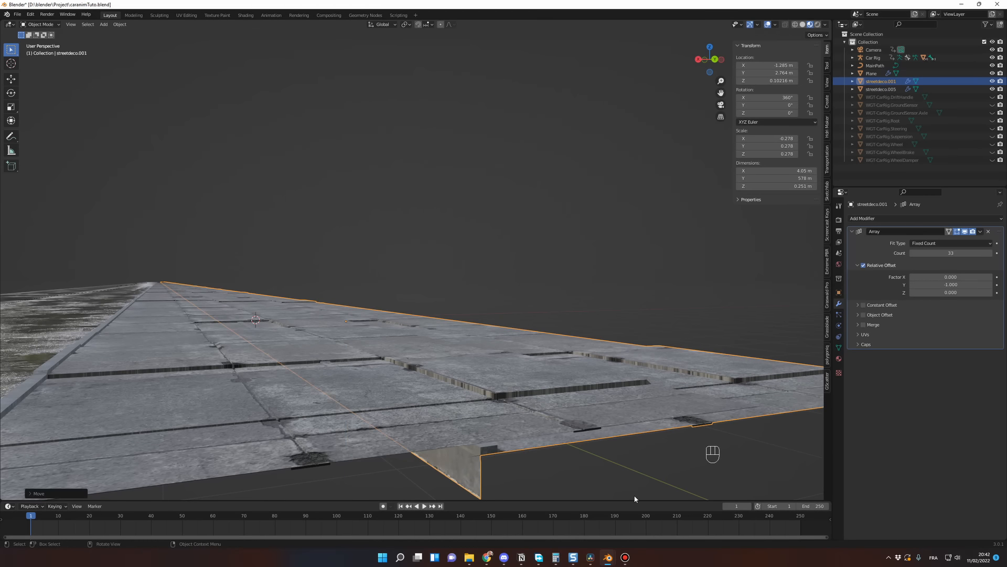
# Step: Select both adjacent sidewalk strips and join them into a single object
pyautogui.scroll(-5, 636, 495)
pyautogui.moveTo(636, 496); pyautogui.dragTo(623, 43, button='middle')
pyautogui.keyDown('shift'); pyautogui.click(397, 302); pyautogui.keyUp('shift')
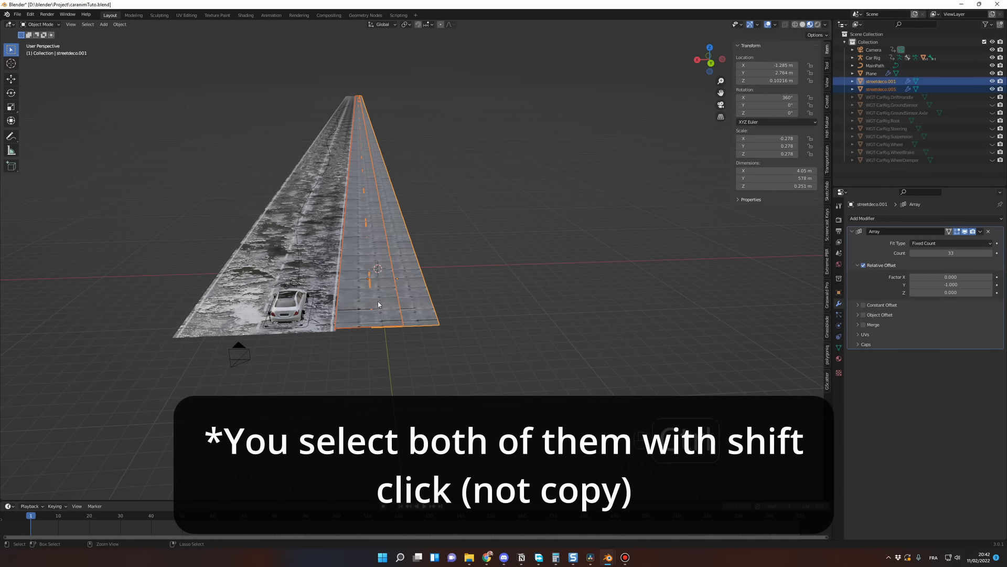
pyautogui.hotkey('ctrl', 'j')
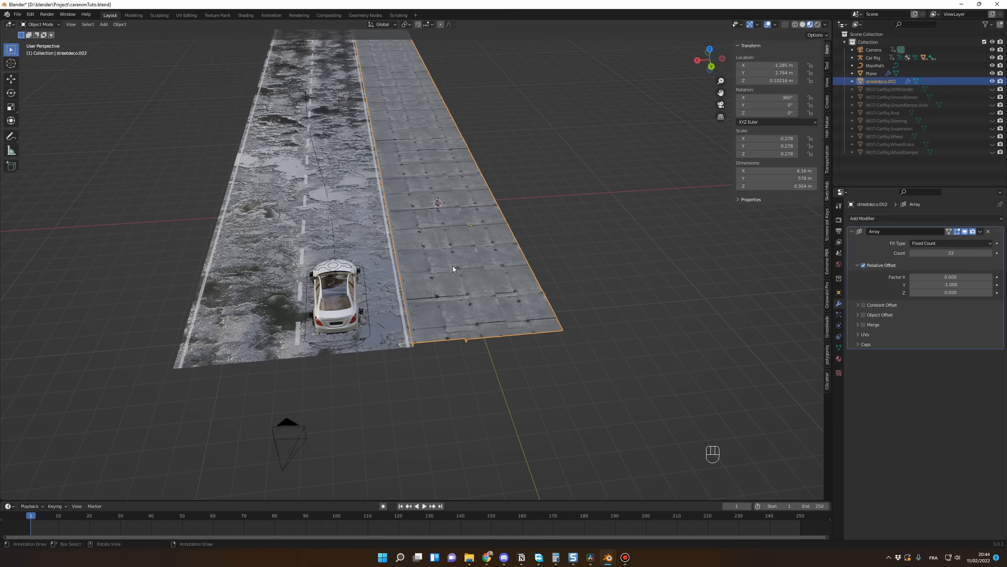
# Step: Make a linked duplicate of the joined sidewalk, shifted along X to the road's opposite side, and set its Z rotation to 180°
pyautogui.hotkey('alt', 'd')
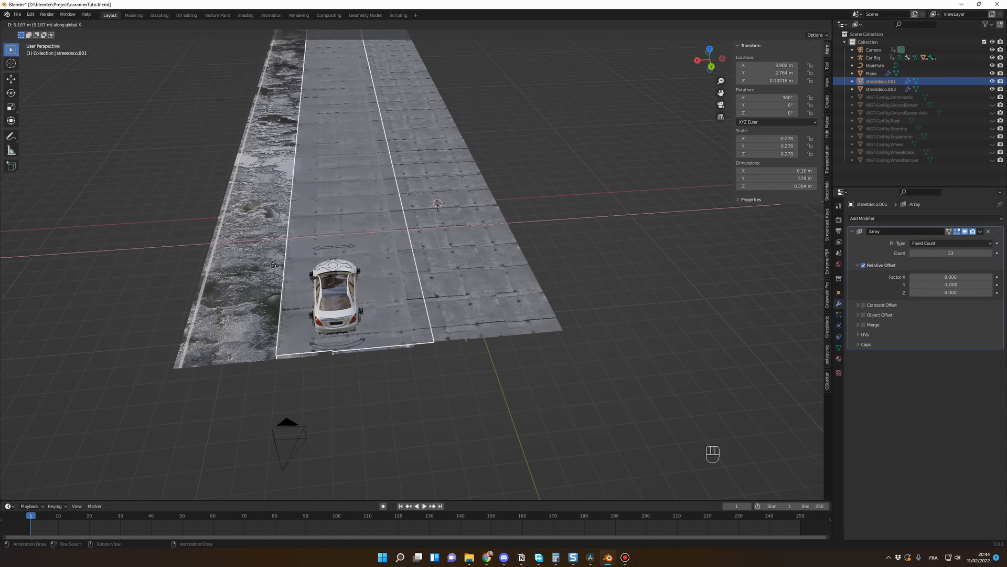
pyautogui.click(156, 266)
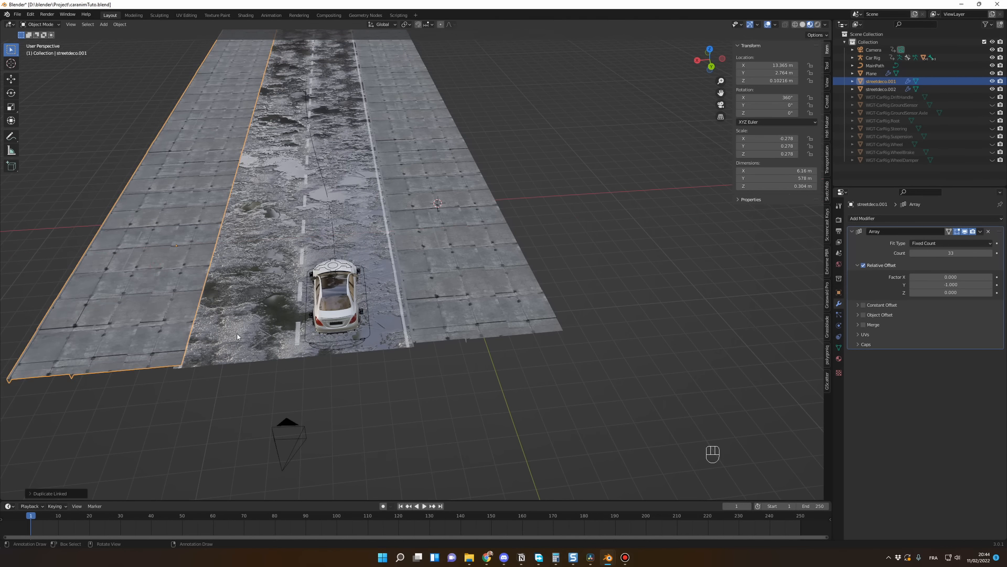
pyautogui.moveTo(315, 304); pyautogui.dragTo(651, 302, button='middle')
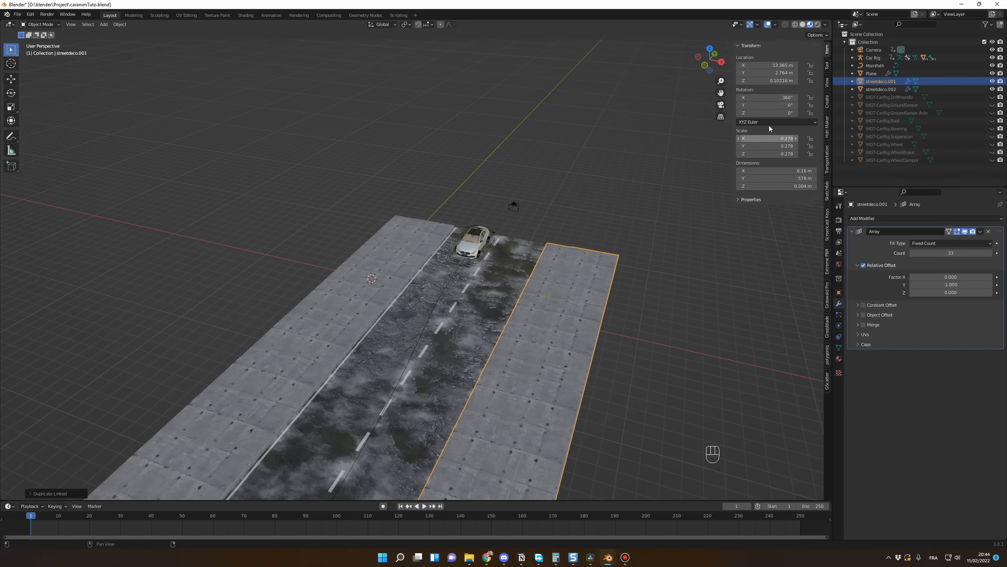
pyautogui.press('Return')
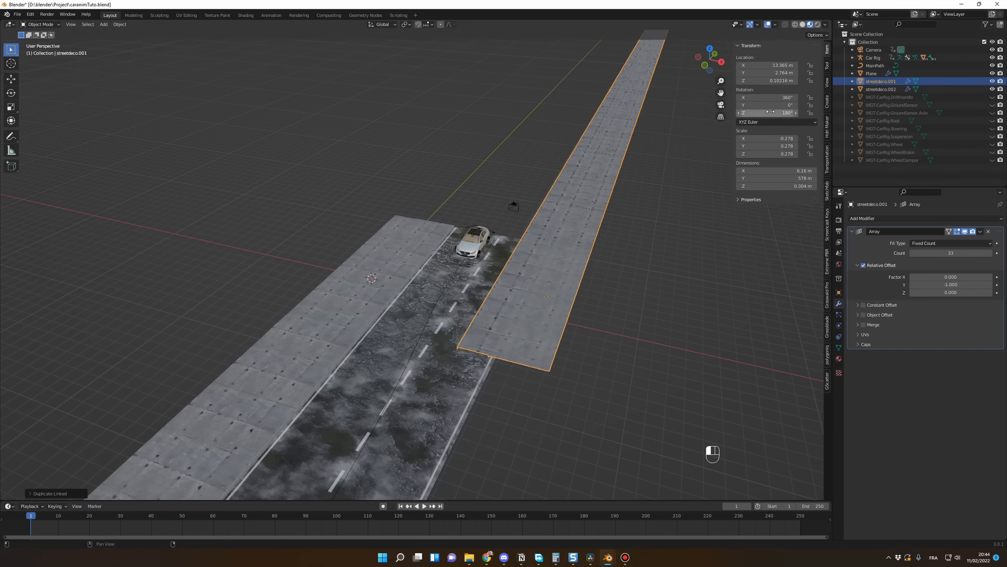
# Step: In top view, move the rotated sidewalk along Y to about -558.29 m, flush with the start of the road
pyautogui.moveTo(607, 338)
pyautogui.mouseDown(button='middle')
pyautogui.moveTo(657, 294)
pyautogui.moveTo(628, 312)
pyautogui.moveTo(638, 294)
pyautogui.moveTo(620, 319)
pyautogui.moveTo(622, 336)
pyautogui.mouseUp(button='middle')
pyautogui.press('KP_7')
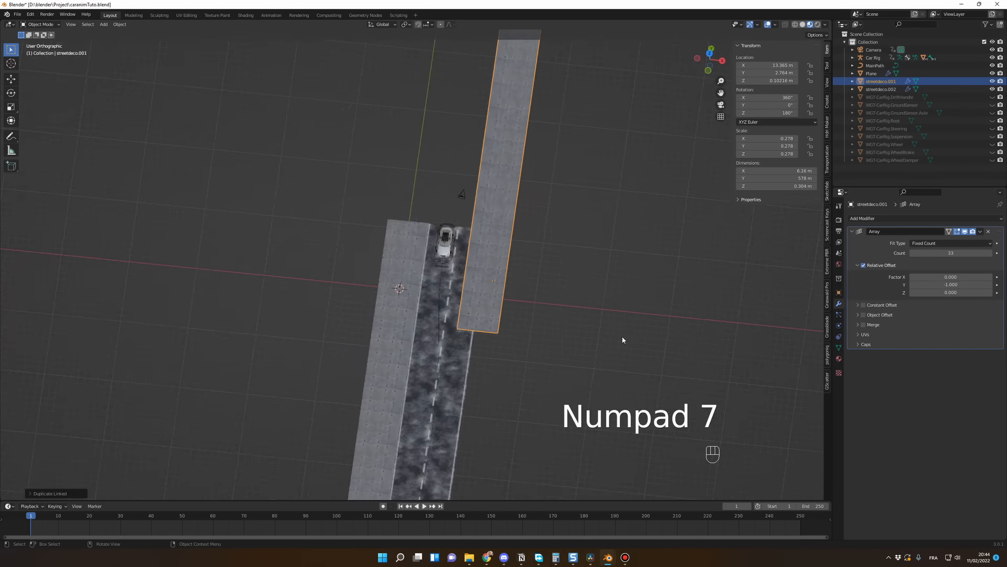
pyautogui.scroll(-5, 636, 340)
pyautogui.press('g')
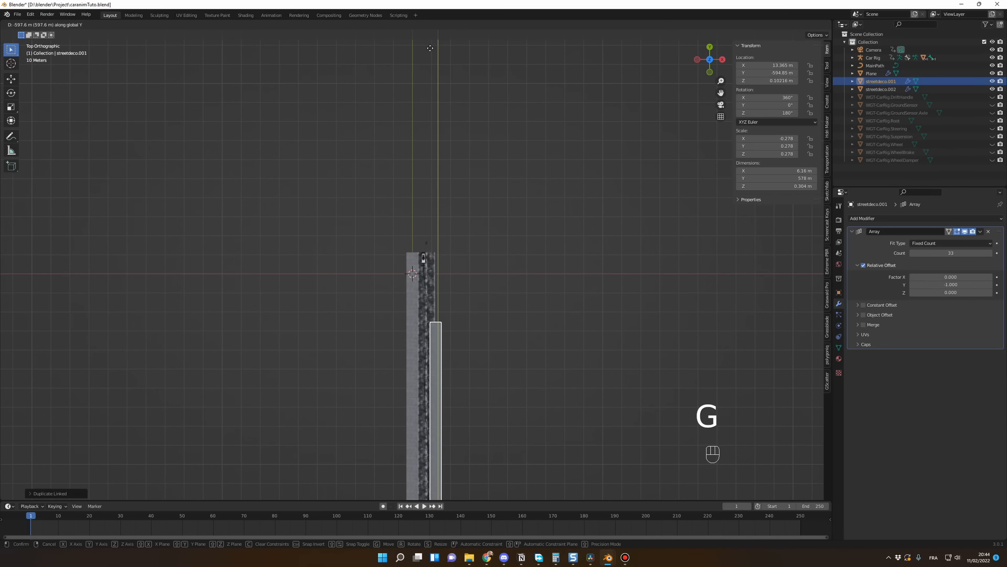
pyautogui.click(470, 439)
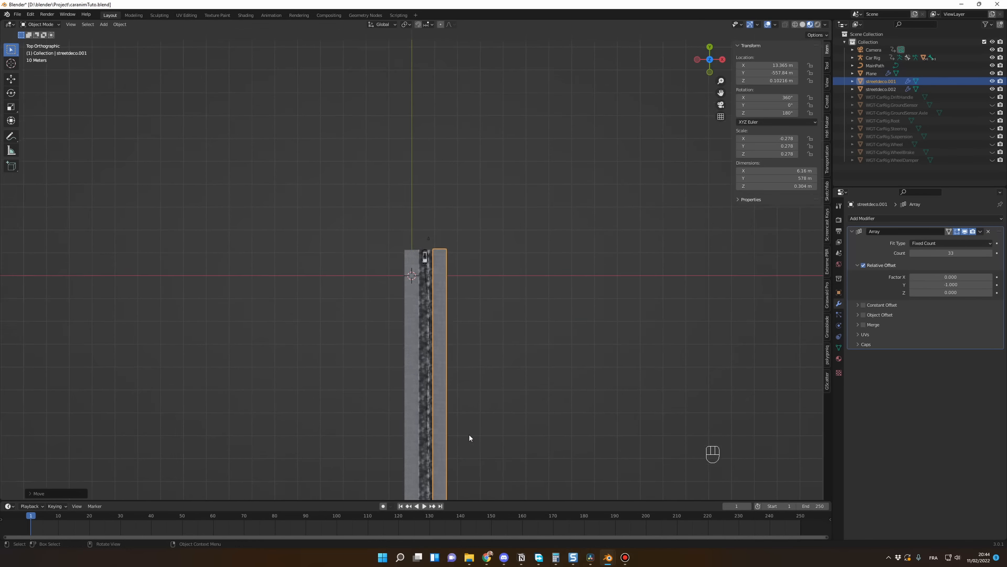
pyautogui.scroll(12, 470, 437)
pyautogui.press('g')
pyautogui.press('y')
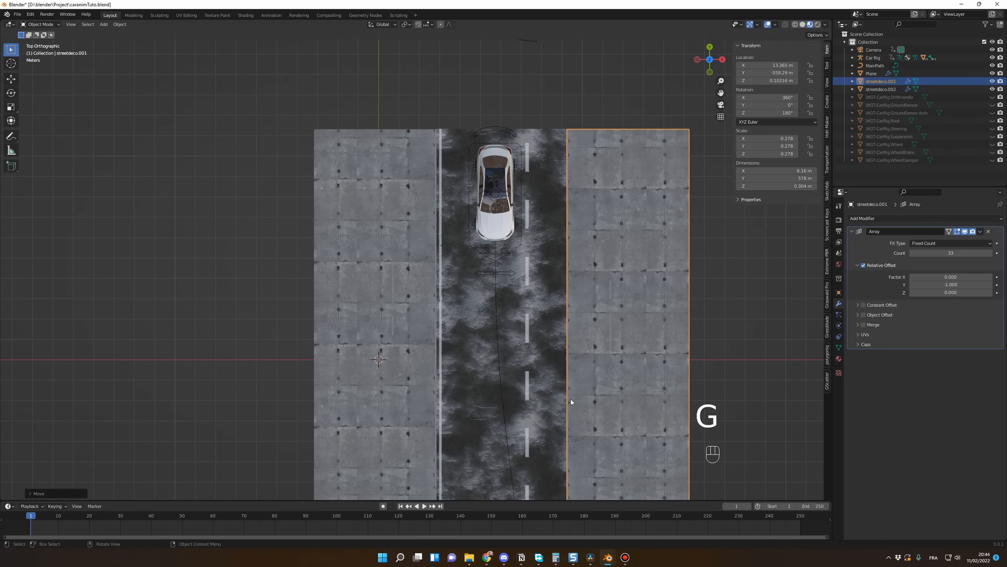
# Step: Move the rotated sidewalk along X to about 15.876 m, against the outer line of the road
pyautogui.press('g')
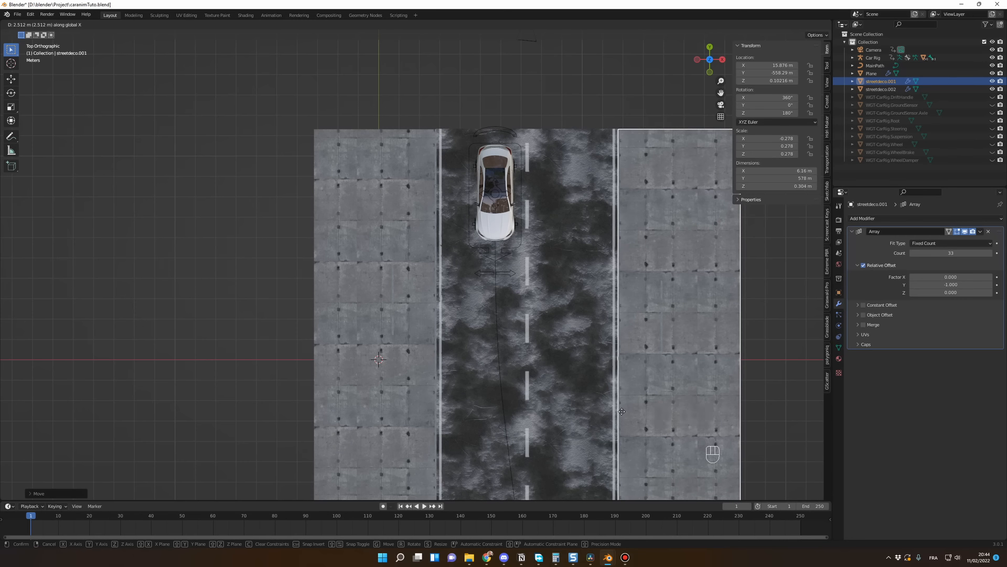
pyautogui.click(622, 411)
pyautogui.moveTo(623, 416); pyautogui.dragTo(608, 381, button='middle')
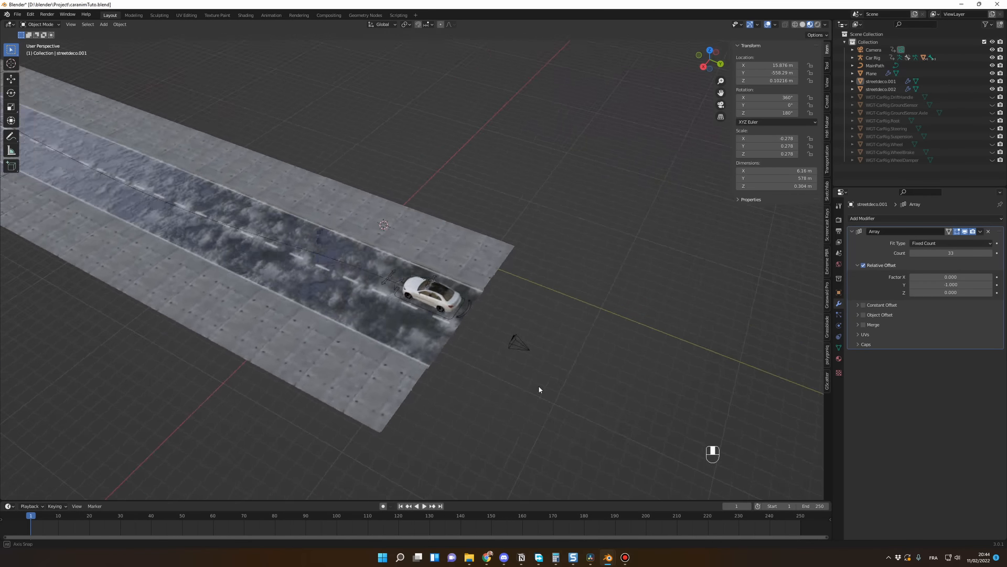
# Step: Play the animation through the camera view to check the road with both sidewalks, and replay it from near the start
pyautogui.press('KP_0')
pyautogui.press('KP_0')
pyautogui.press('KP_0')
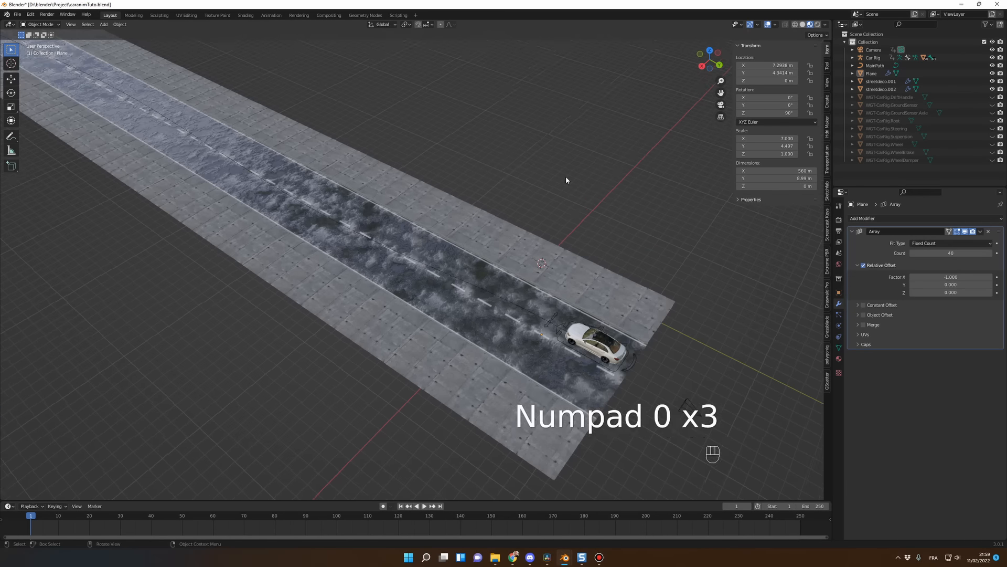
pyautogui.press('space')
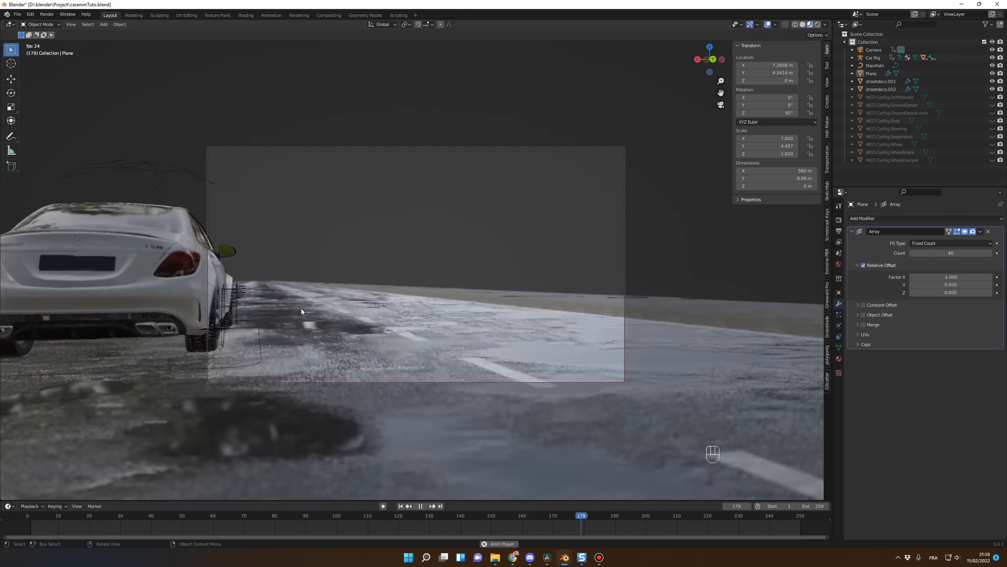
pyautogui.press('space')
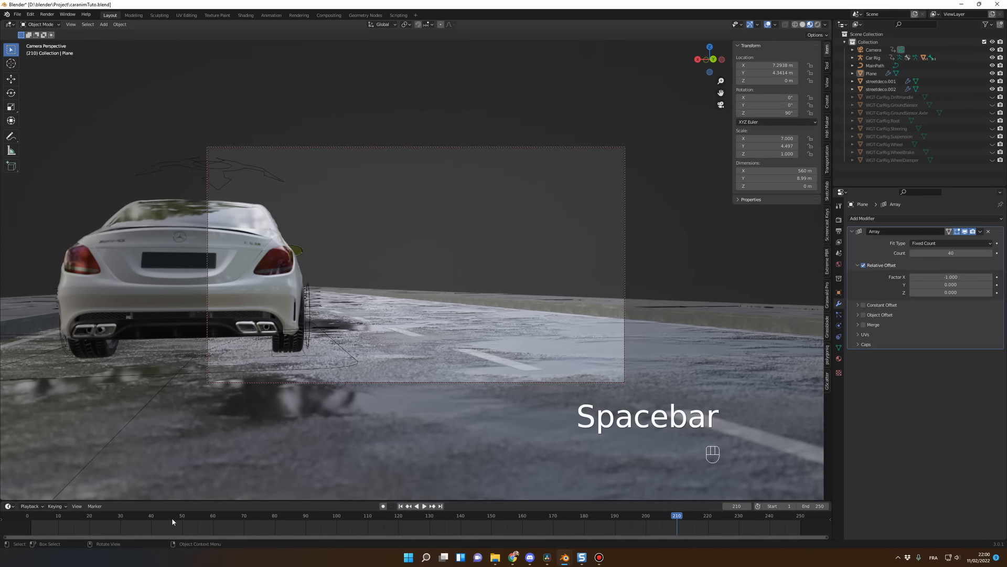
pyautogui.click(65, 520)
pyautogui.press('space')
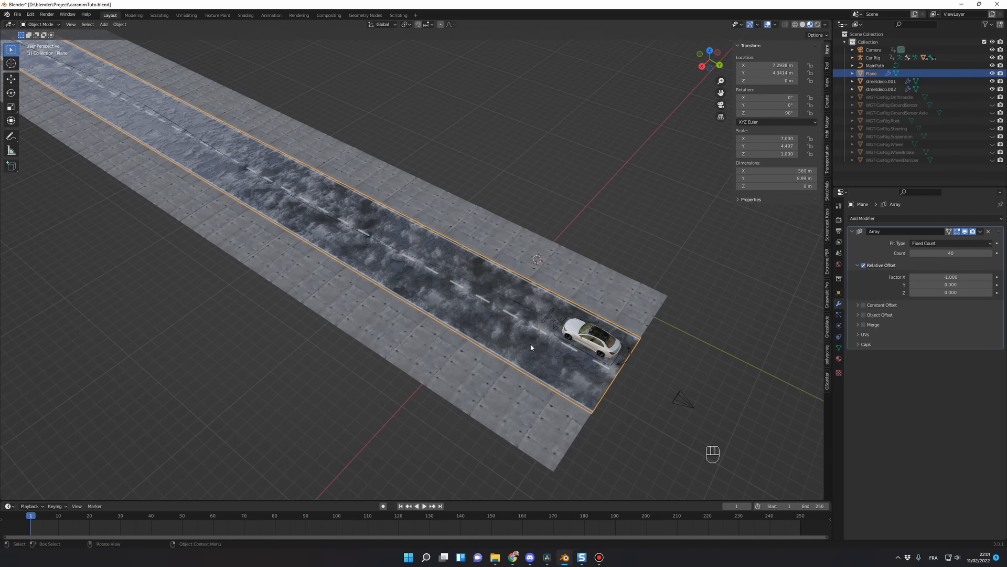
# Step: Subdivide the road plane's mesh with 60 cuts and return to Object Mode
pyautogui.press('Tab')
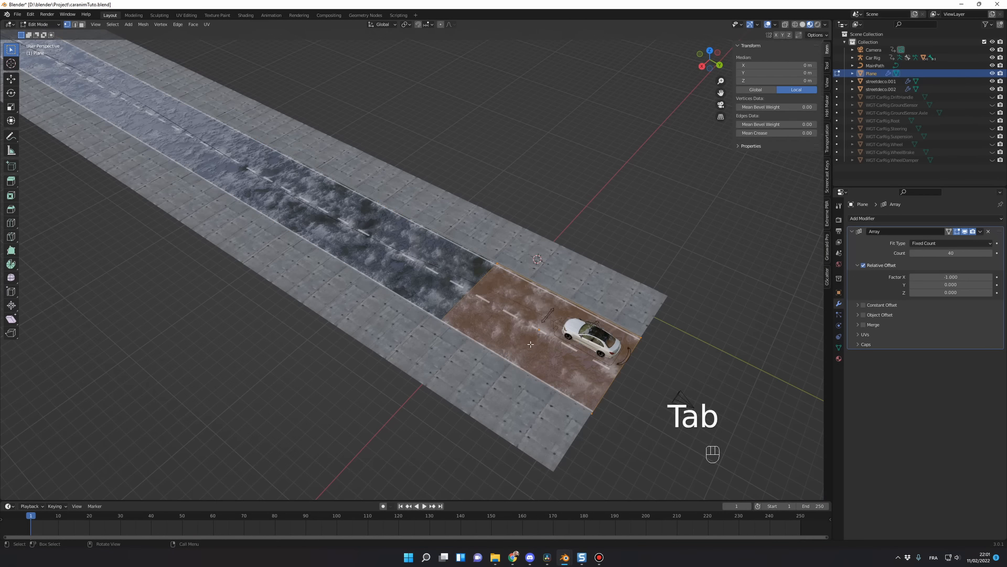
pyautogui.rightClick(531, 344)
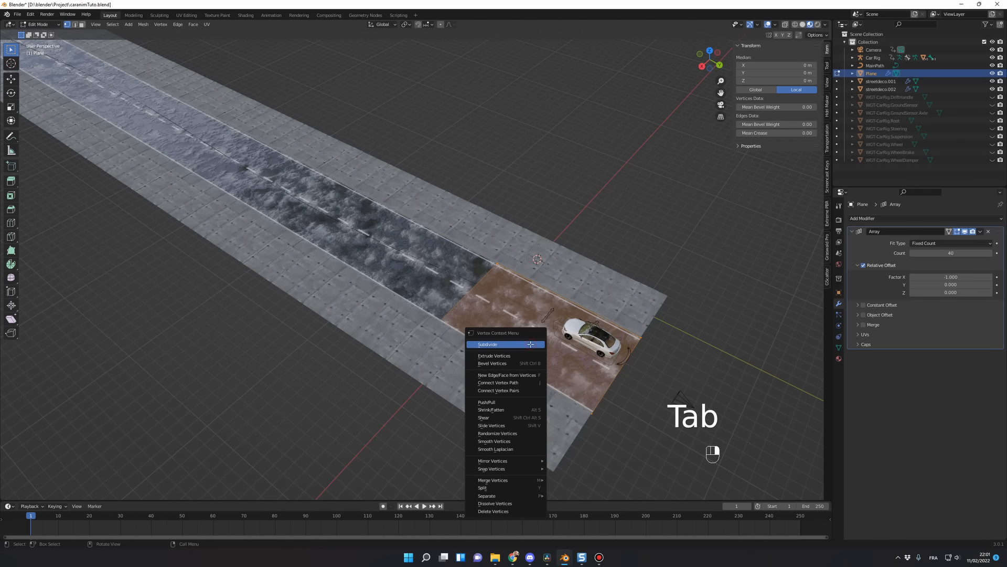
pyautogui.click(530, 345)
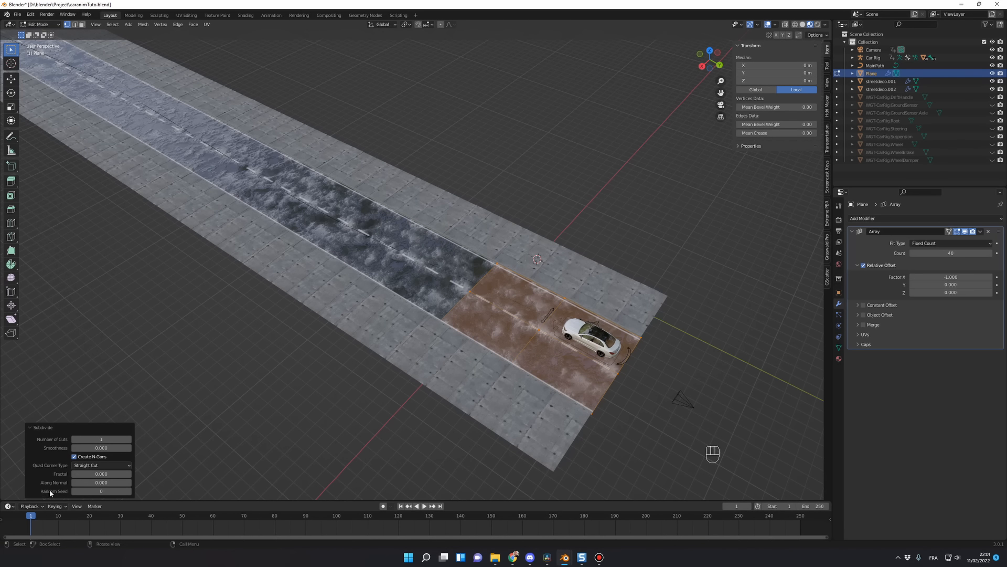
pyautogui.click(99, 440)
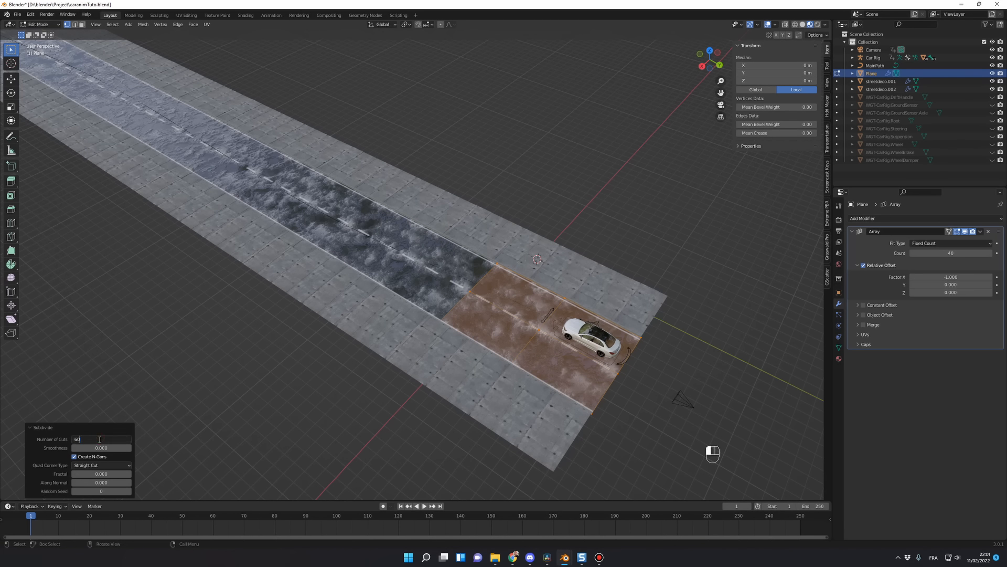
pyautogui.press('Return')
pyautogui.press('Tab')
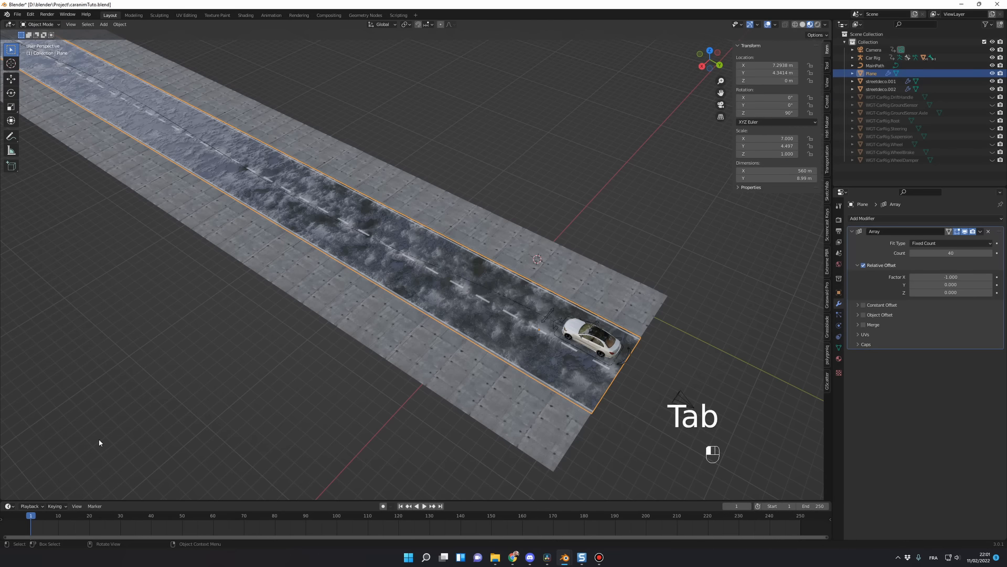
pyautogui.click(346, 404)
pyautogui.press('Tab')
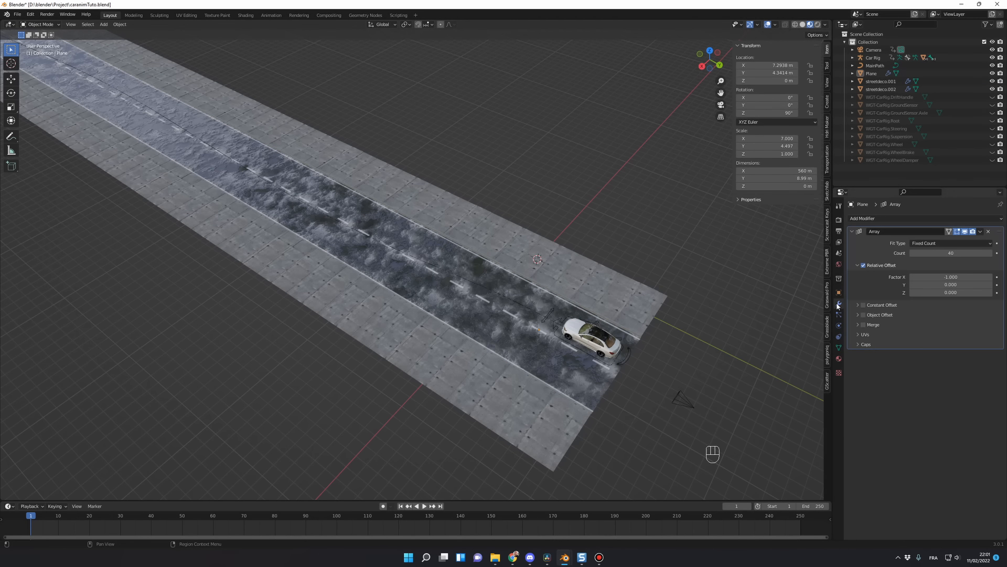
# Step: Add a Displace modifier to the road plane and create a new texture for it
pyautogui.click(873, 219)
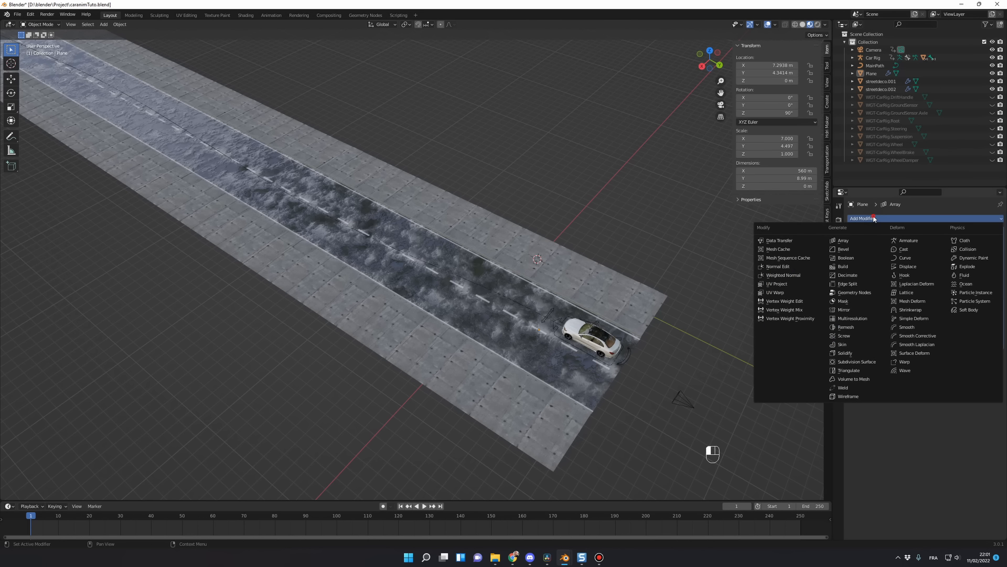
pyautogui.click(924, 266)
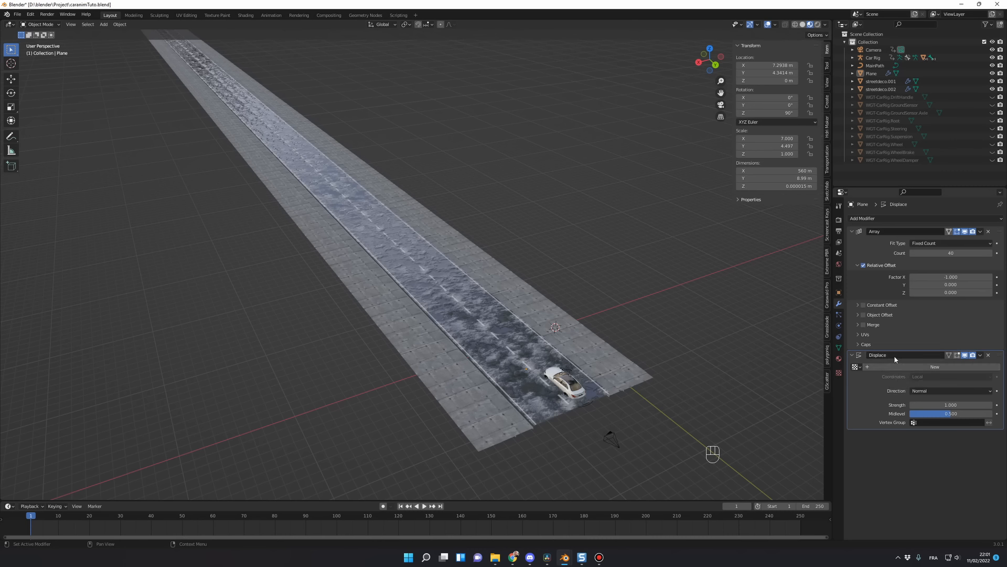
pyautogui.click(927, 369)
# Step: Rename the displacement texture to roadBumps and set its type to Clouds
pyautogui.click(839, 373)
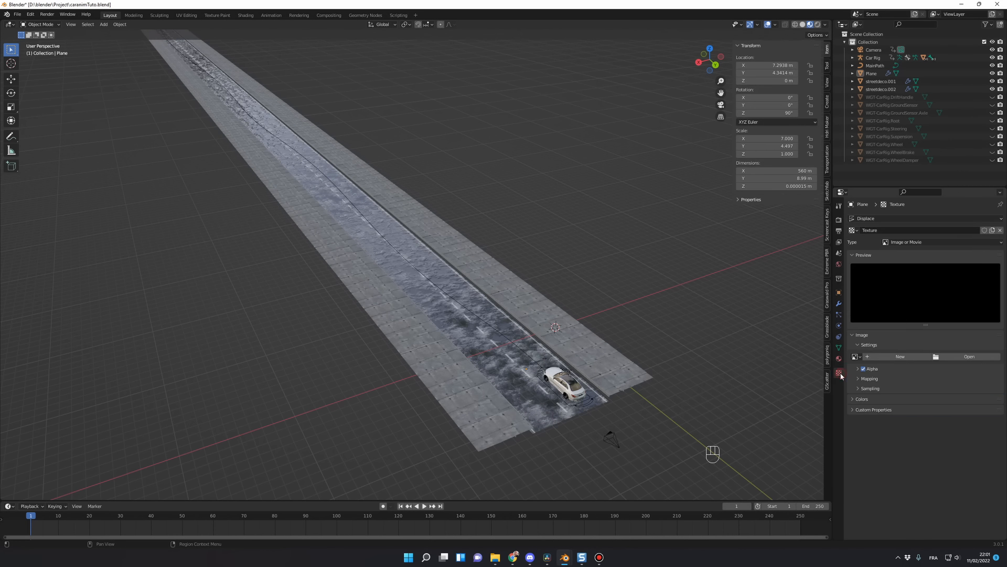
pyautogui.doubleClick(883, 230)
pyautogui.write('roadBumps')
pyautogui.click(918, 242)
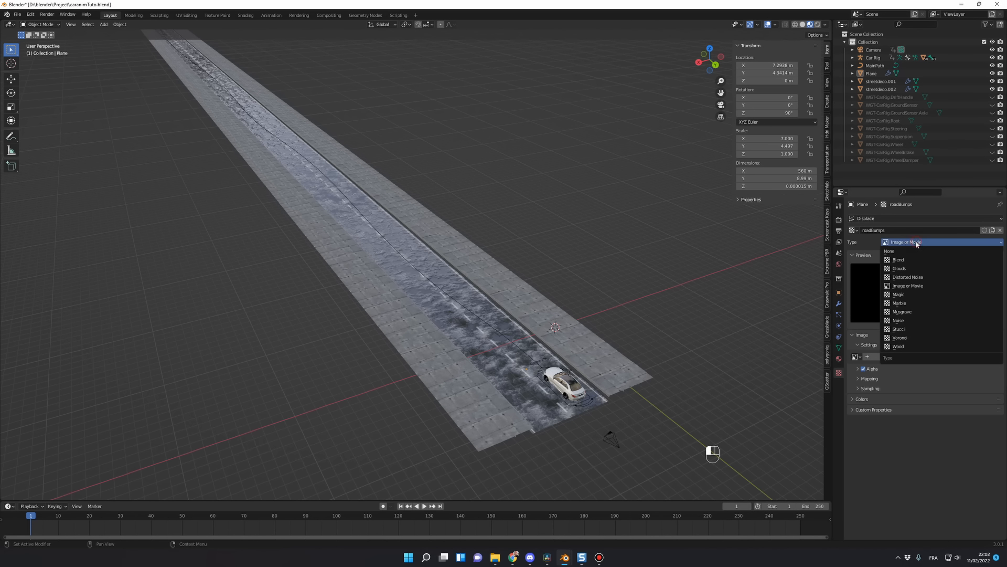
pyautogui.click(920, 272)
# Step: Play the animation from frame 1 through the camera to examine the car driving over the displaced road
pyautogui.moveTo(556, 362)
pyautogui.mouseDown(button='middle')
pyautogui.moveTo(573, 369)
pyautogui.moveTo(556, 390)
pyautogui.moveTo(550, 379)
pyautogui.mouseUp(button='middle')
pyautogui.press('KP_0')
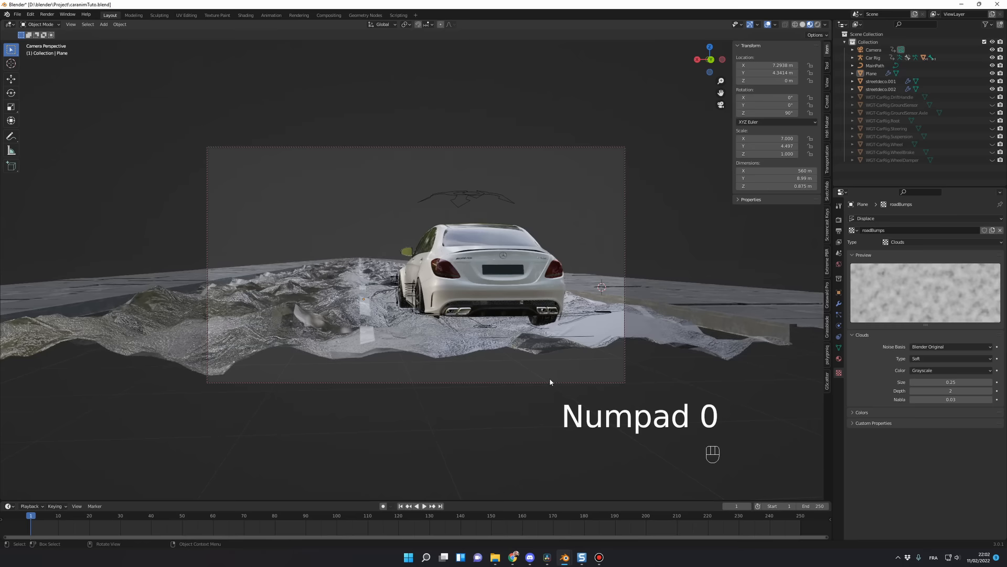
pyautogui.press('space')
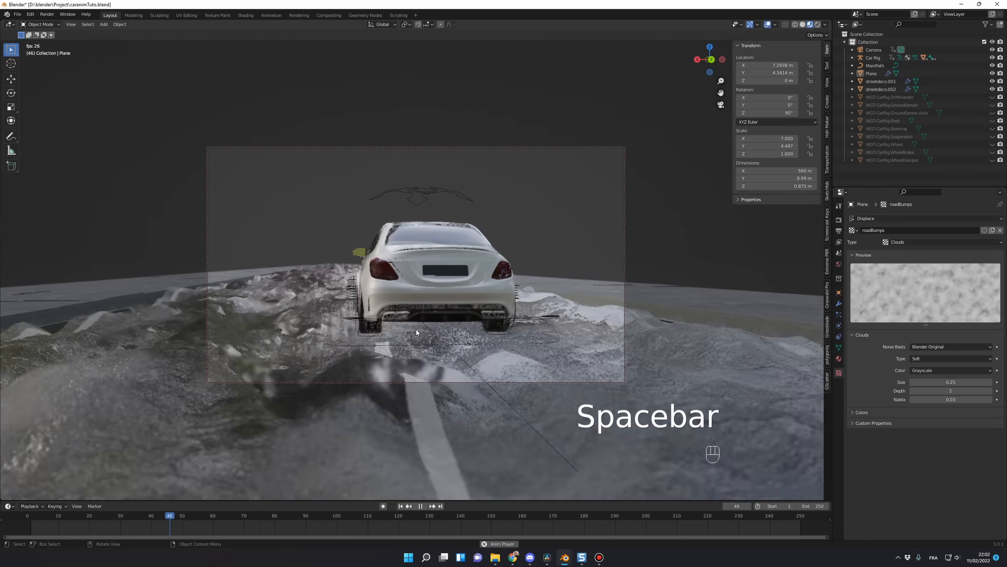
pyautogui.press('space')
pyautogui.moveTo(107, 522); pyautogui.dragTo(31, 519)
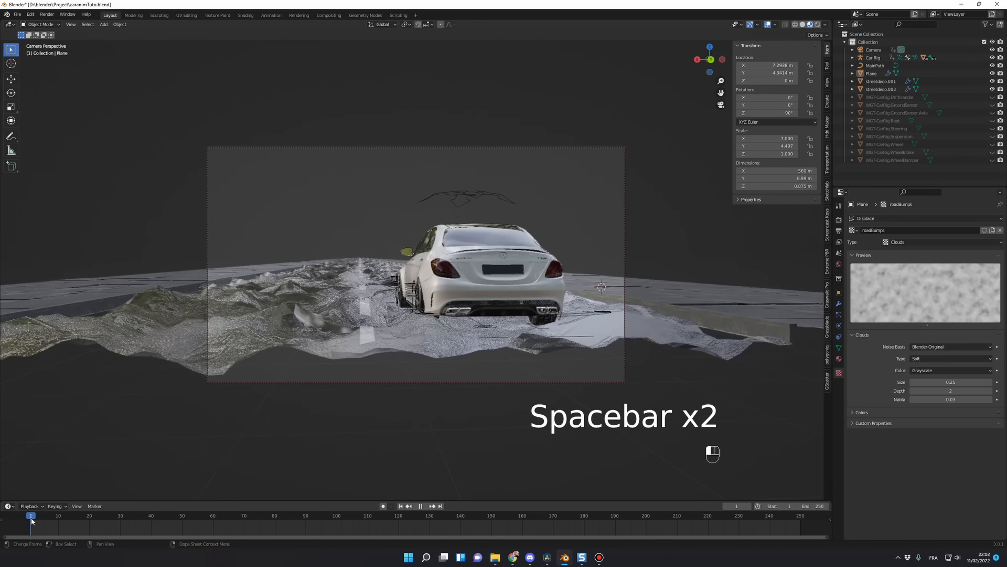
pyautogui.press('space')
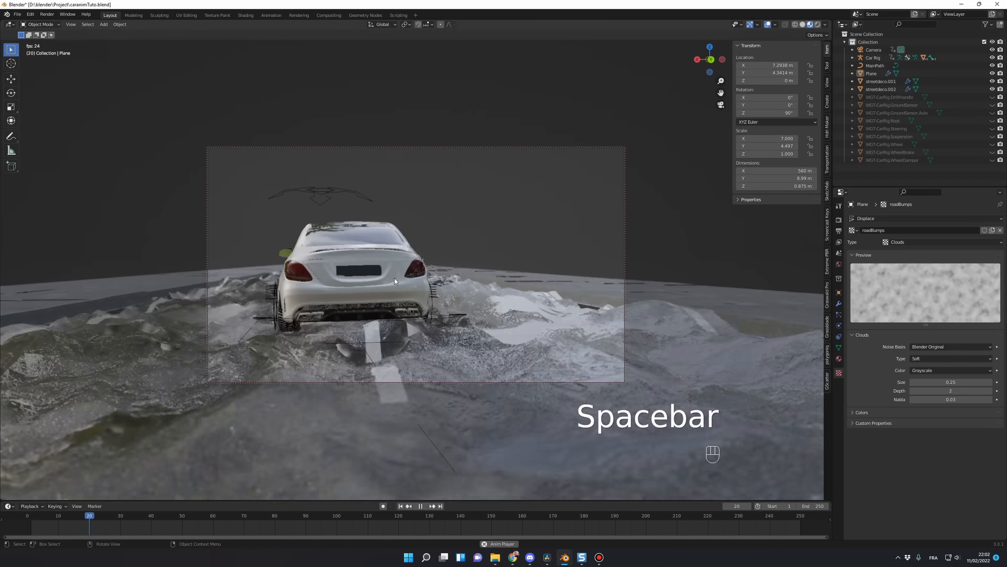
# Step: Stop the playback, return the timeline to frame 2 and leave the camera view
pyautogui.press('space')
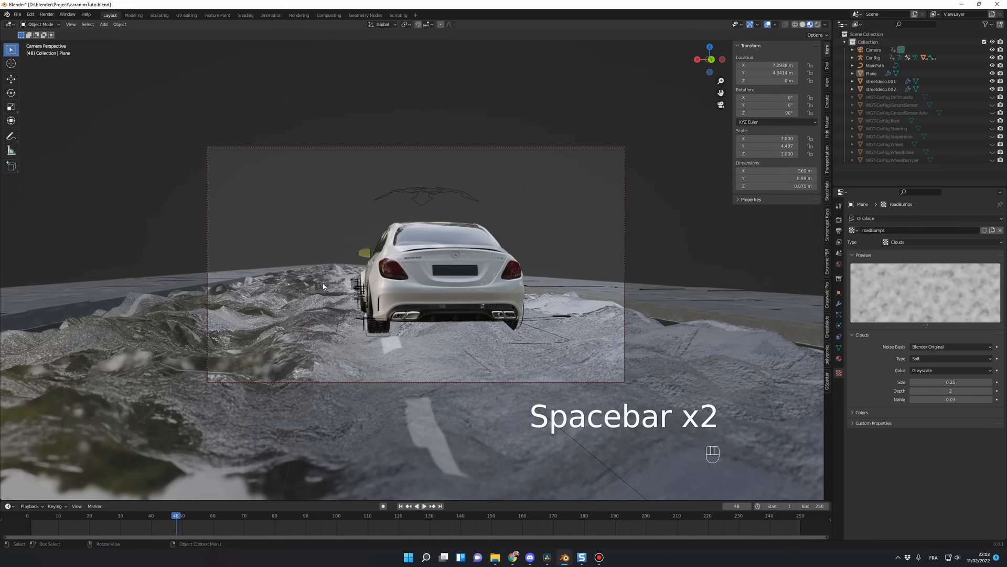
pyautogui.moveTo(90, 518); pyautogui.dragTo(33, 518)
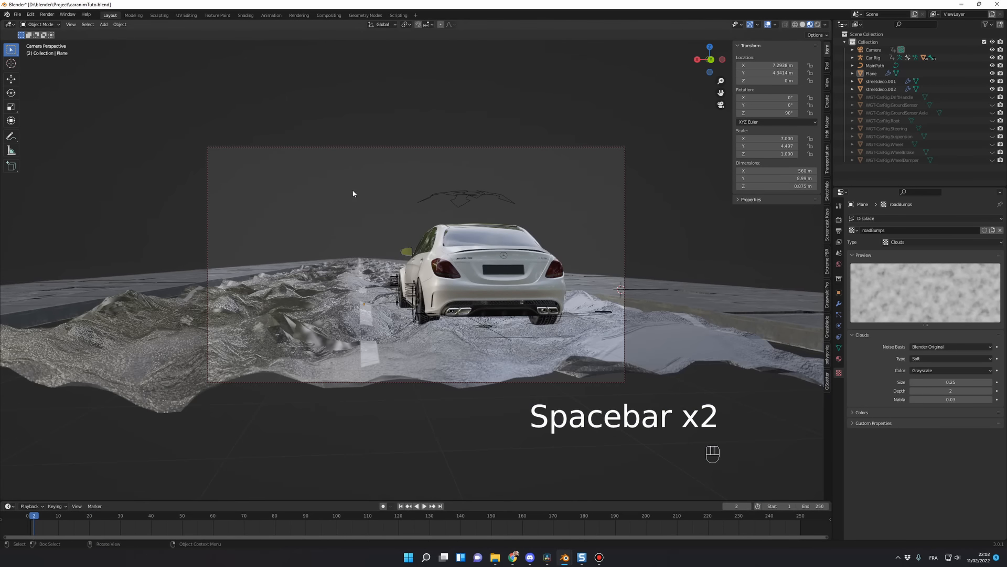
pyautogui.press('KP_0')
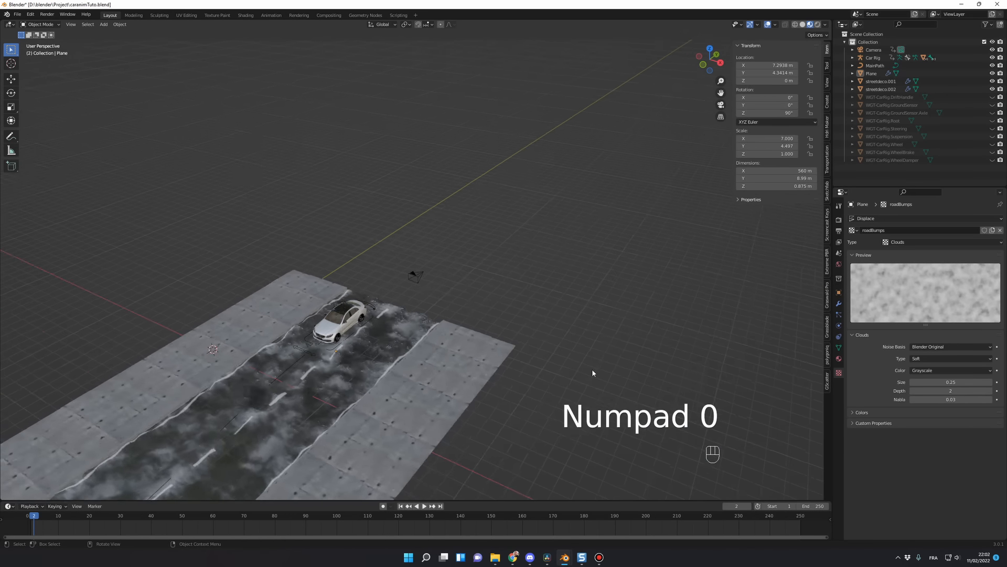
# Step: Select the Car Rig and open its Rigacar Ground Sensors settings
pyautogui.moveTo(592, 369); pyautogui.dragTo(309, 378, button='middle')
pyautogui.scroll(3, 367, 389)
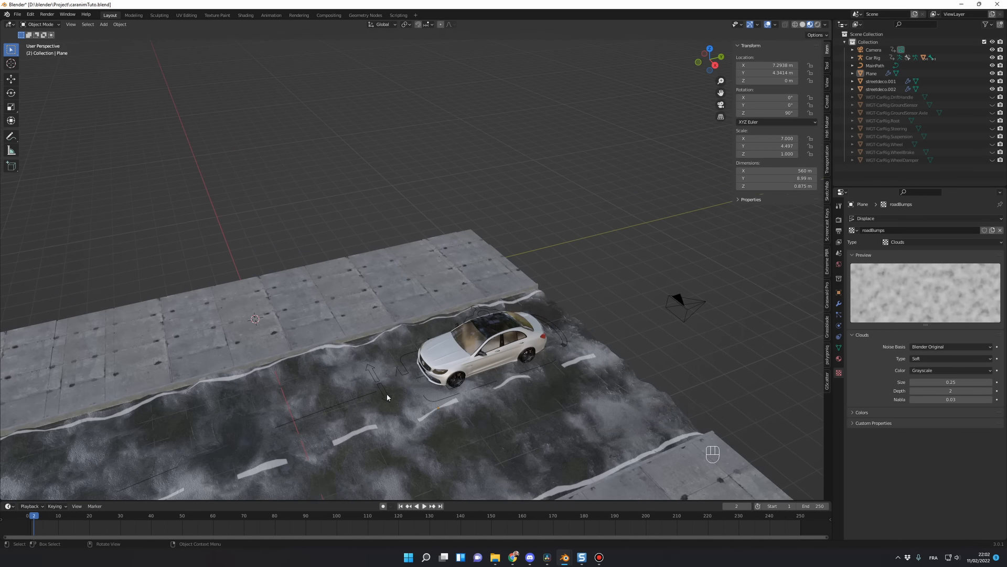
pyautogui.click(443, 410)
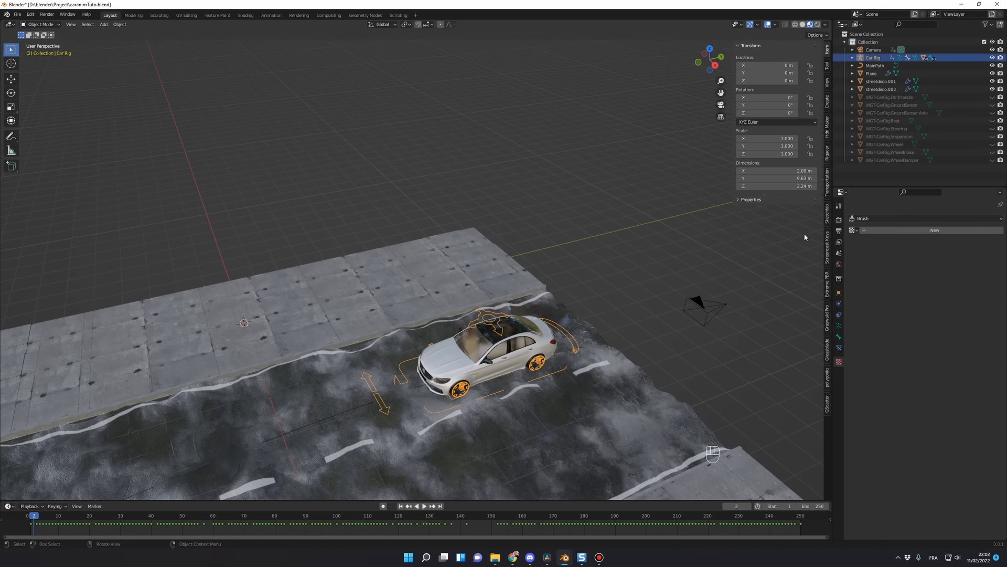
pyautogui.click(827, 154)
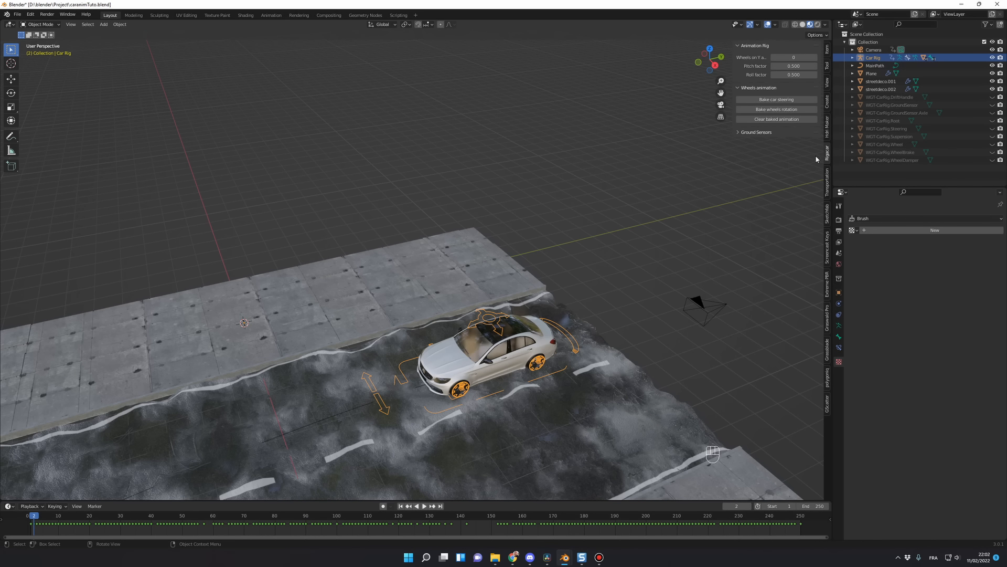
pyautogui.click(755, 133)
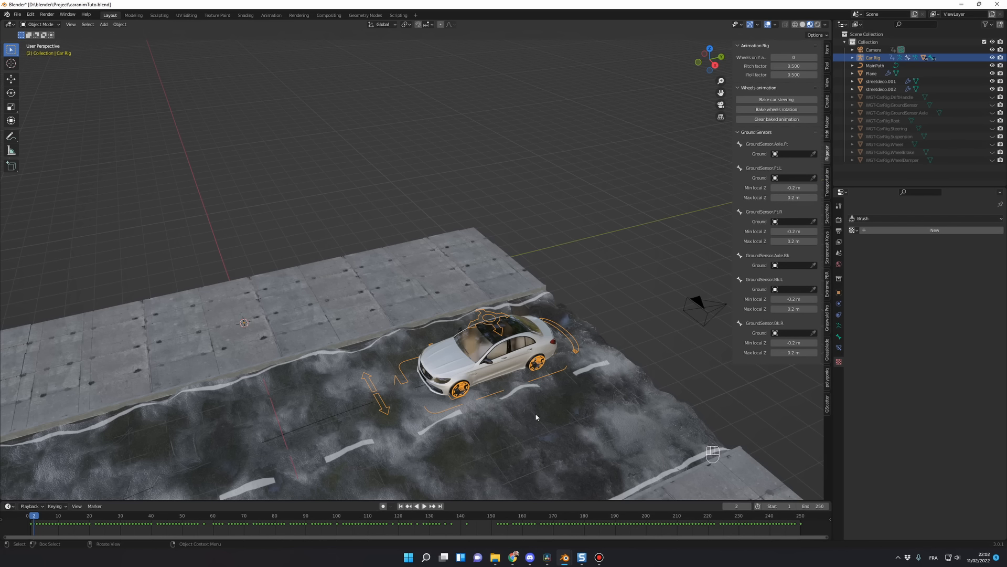
# Step: Assign the road Plane as the ground for all six ground sensors of the car rig, front and rear axles and wheels
pyautogui.click(808, 154)
pyautogui.click(806, 149)
pyautogui.click(814, 154)
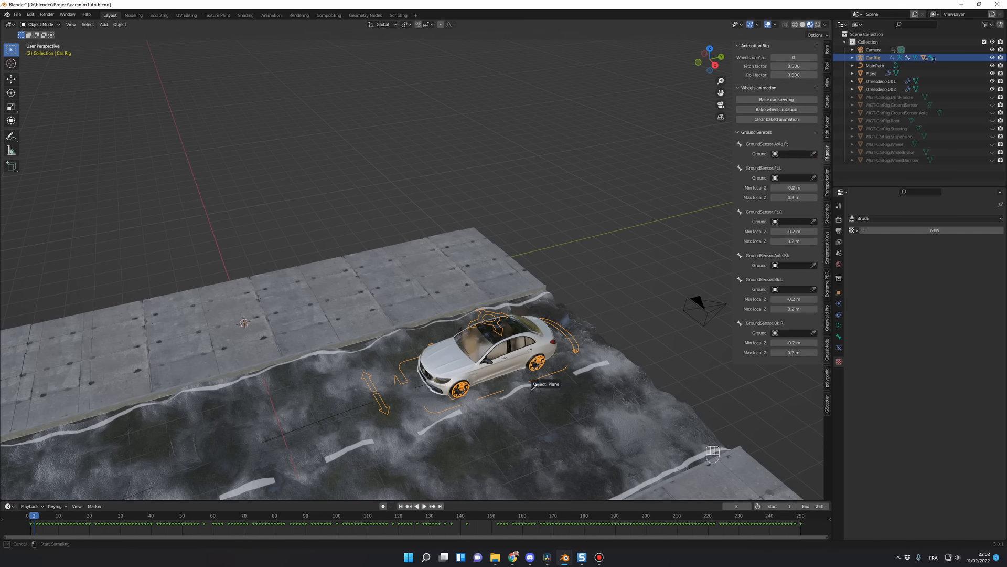
pyautogui.click(517, 424)
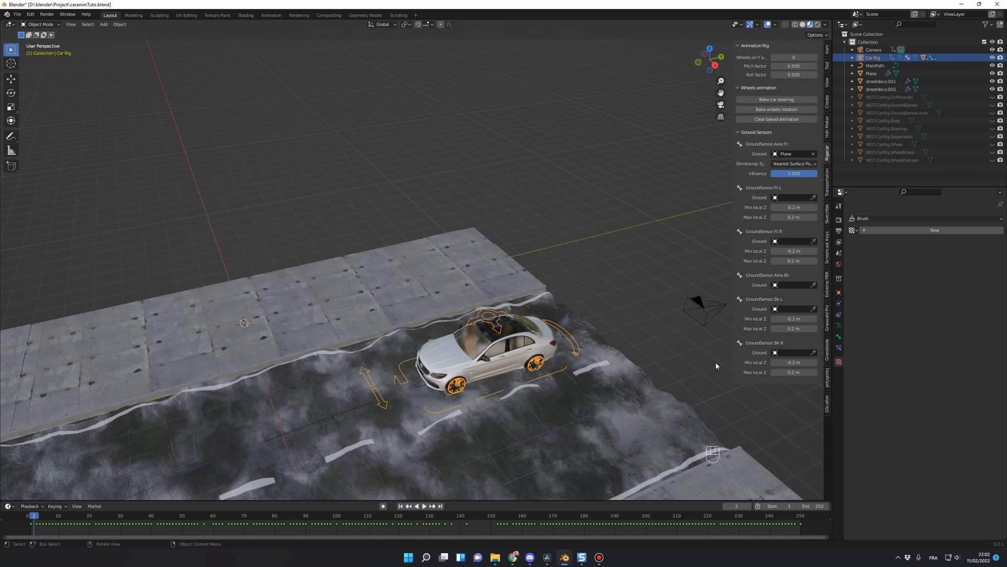
pyautogui.click(815, 200)
pyautogui.click(567, 423)
pyautogui.click(814, 261)
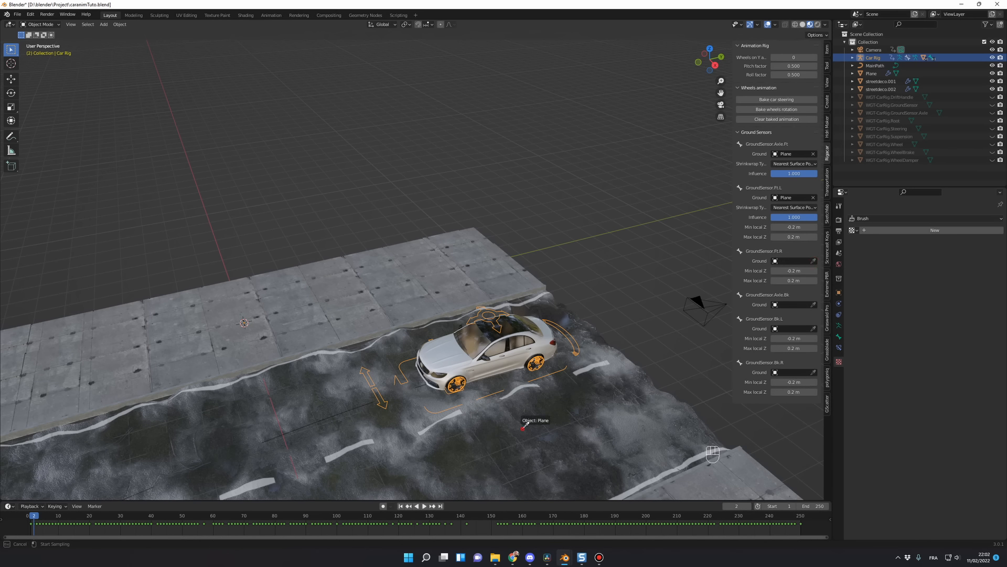
pyautogui.click(525, 415)
pyautogui.click(525, 415)
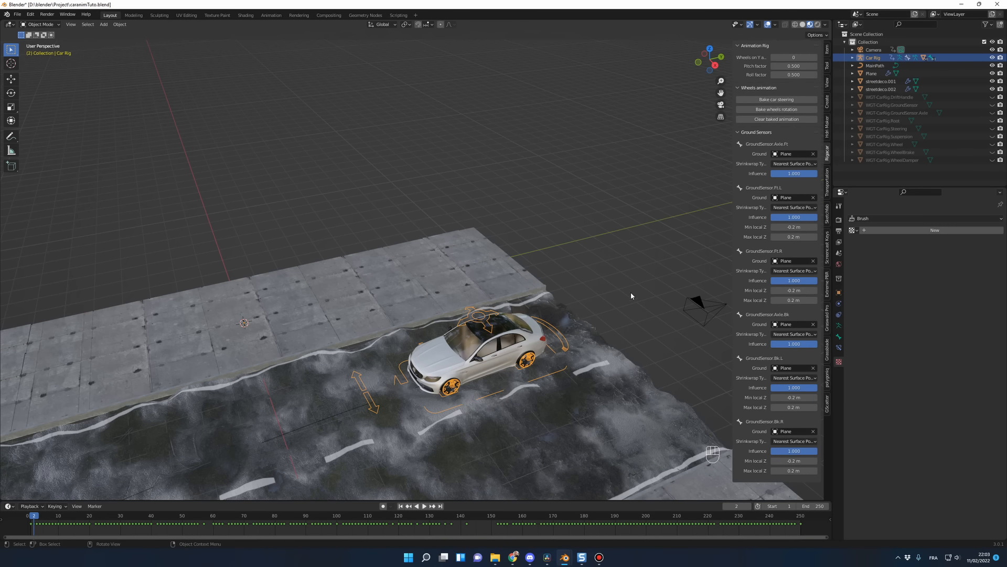
# Step: Play the animation through the camera to examine how the car follows the road bumps, and return the timeline to frame 2
pyautogui.press('KP_0')
pyautogui.press('space')
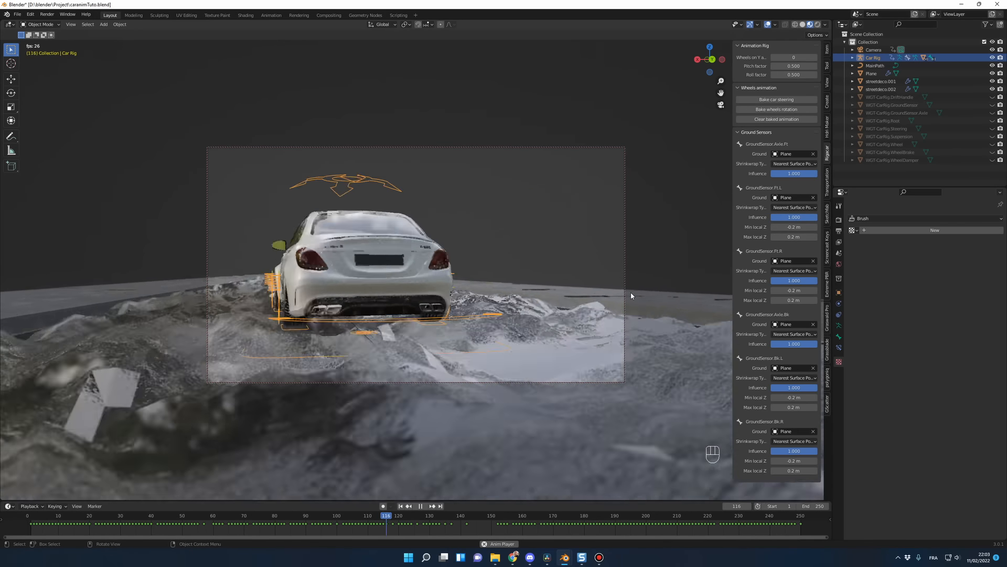
pyautogui.press('space')
pyautogui.press('KP_0')
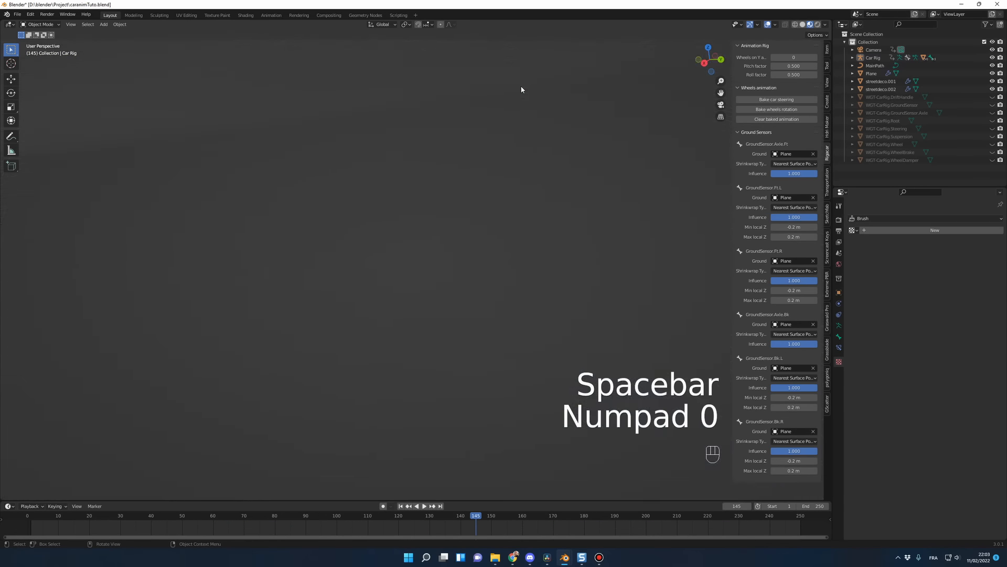
pyautogui.scroll(-1, 525, 344)
pyautogui.moveTo(514, 355); pyautogui.dragTo(452, 351, button='middle')
pyautogui.scroll(-2, 473, 354)
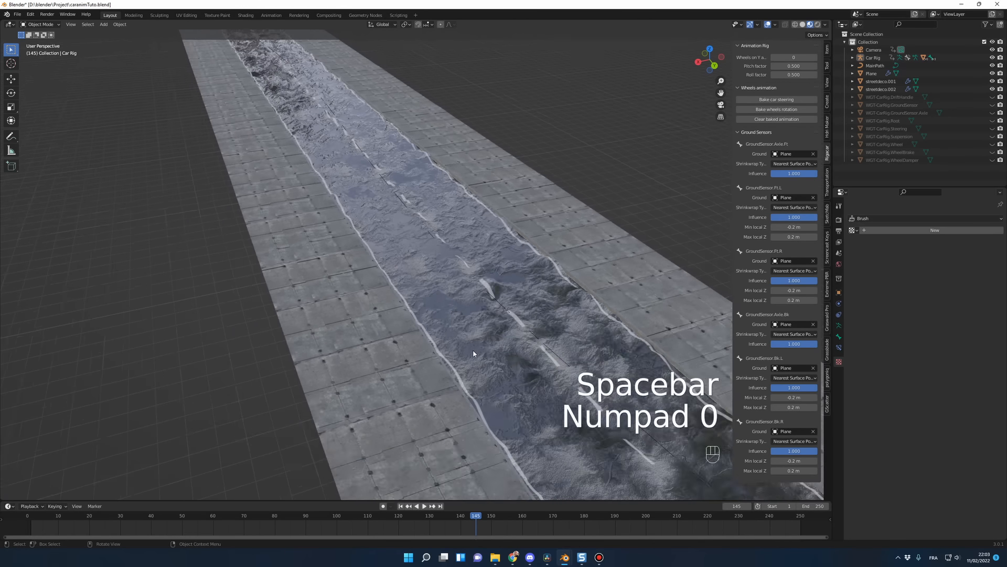
pyautogui.scroll(-2, 473, 354)
pyautogui.moveTo(47, 520); pyautogui.dragTo(33, 519)
# Step: Select the road plane and set its roadBumps Clouds texture to size 1.30 and depth 3
pyautogui.moveTo(638, 420); pyautogui.dragTo(730, 406, button='middle')
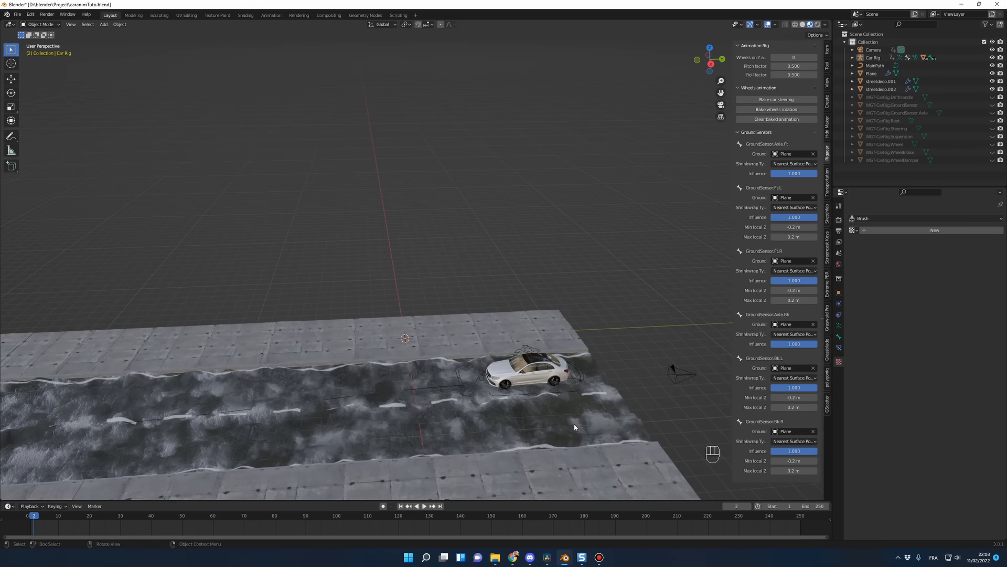
pyautogui.click(576, 425)
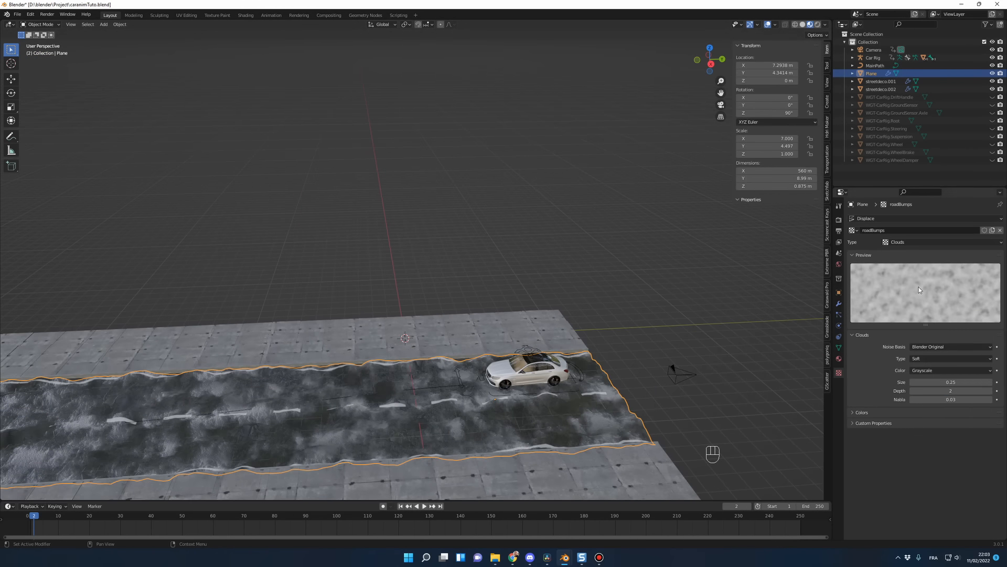
pyautogui.click(937, 382)
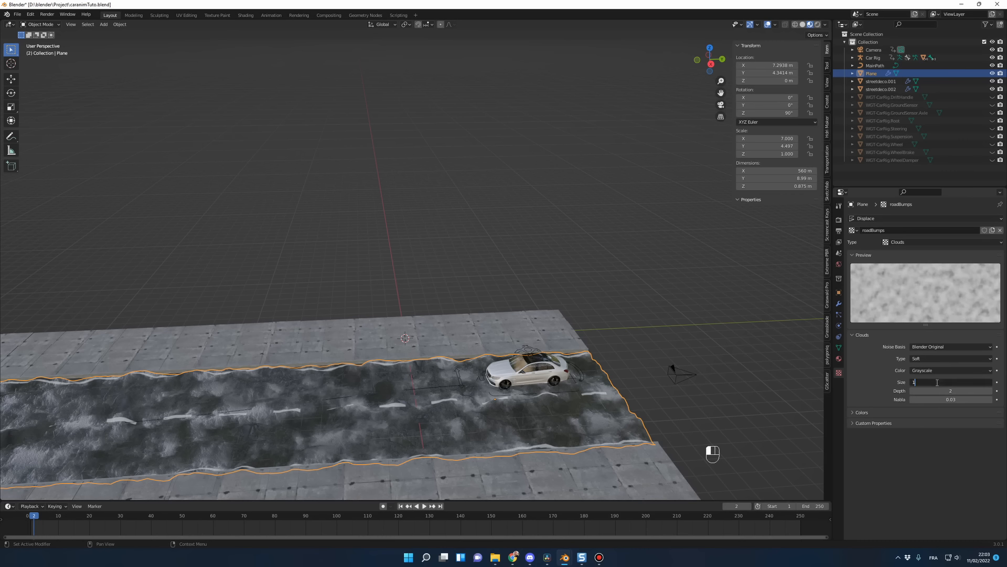
pyautogui.press('Return')
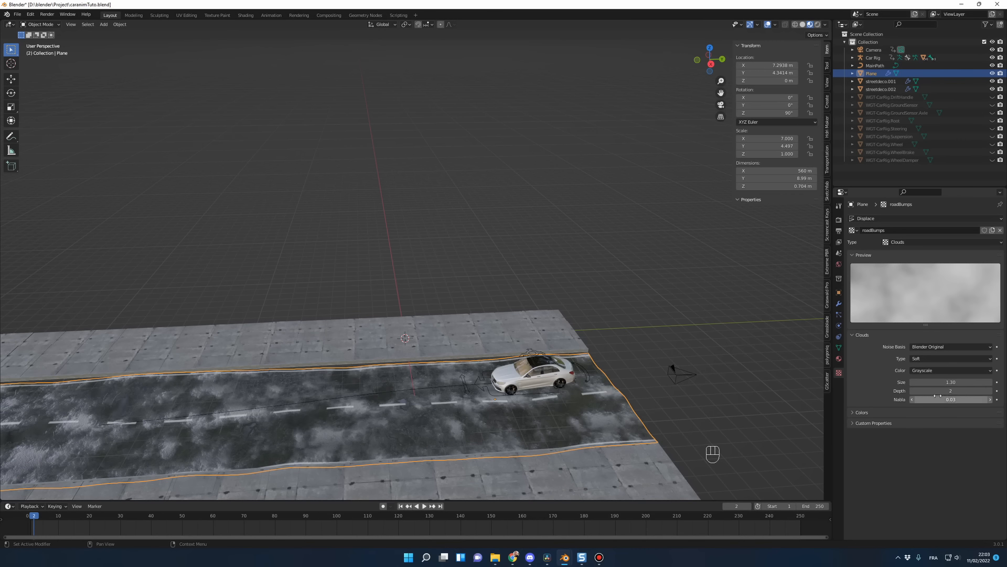
pyautogui.click(939, 390)
pyautogui.write('3')
pyautogui.press('Return')
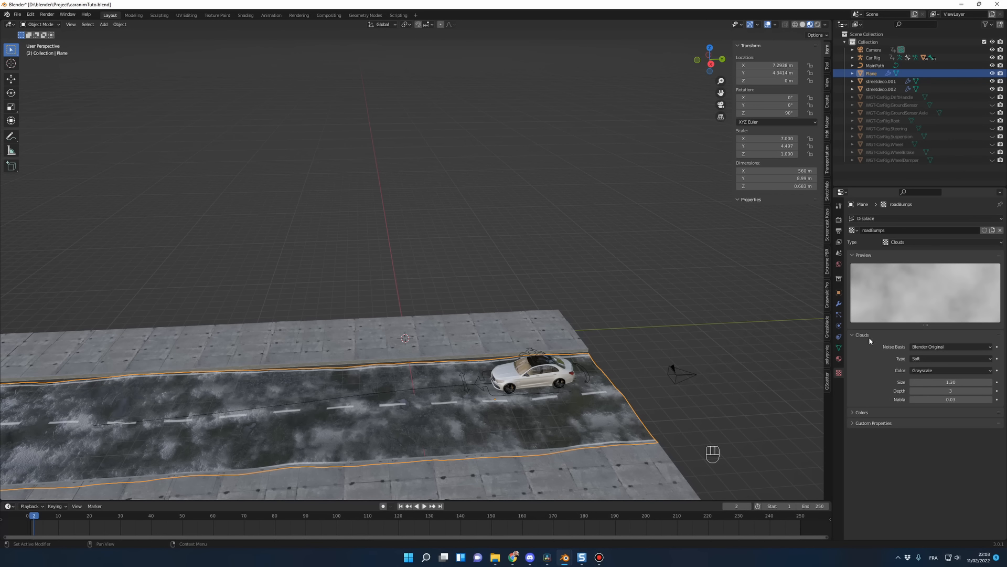
# Step: Set the strength of the road plane's Displace modifier to 0.06
pyautogui.click(838, 305)
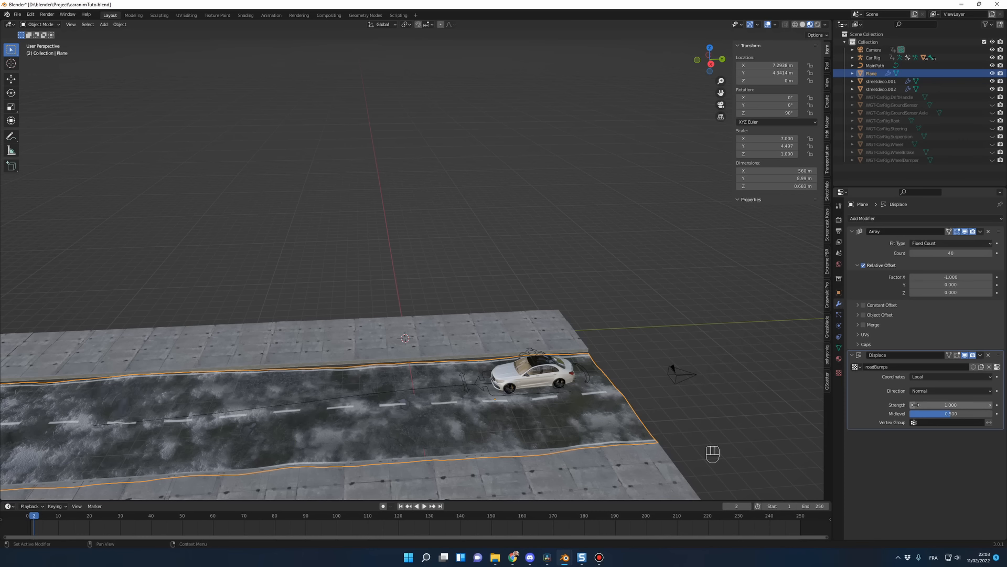
pyautogui.click(947, 405)
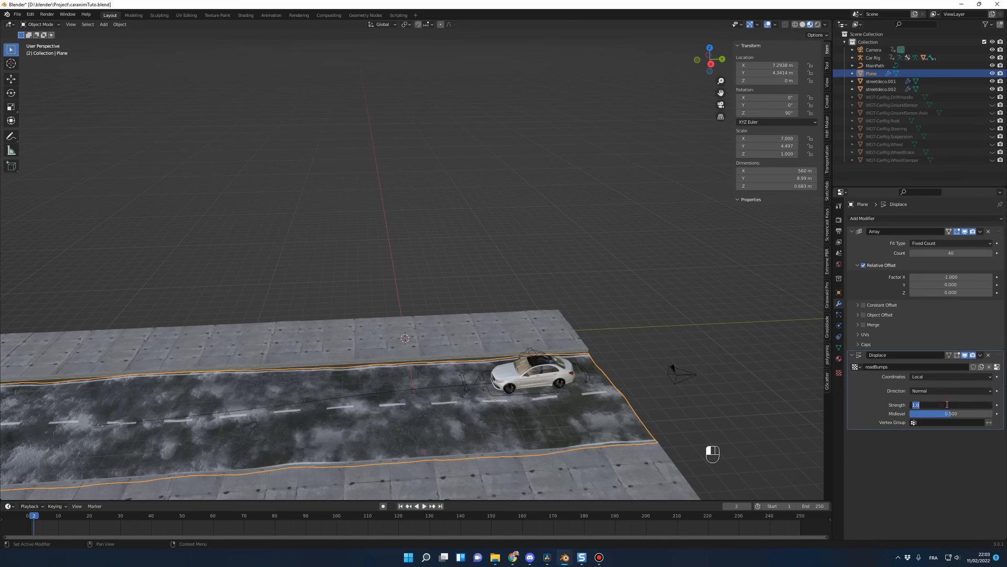
pyautogui.write('0.06')
pyautogui.press('Return')
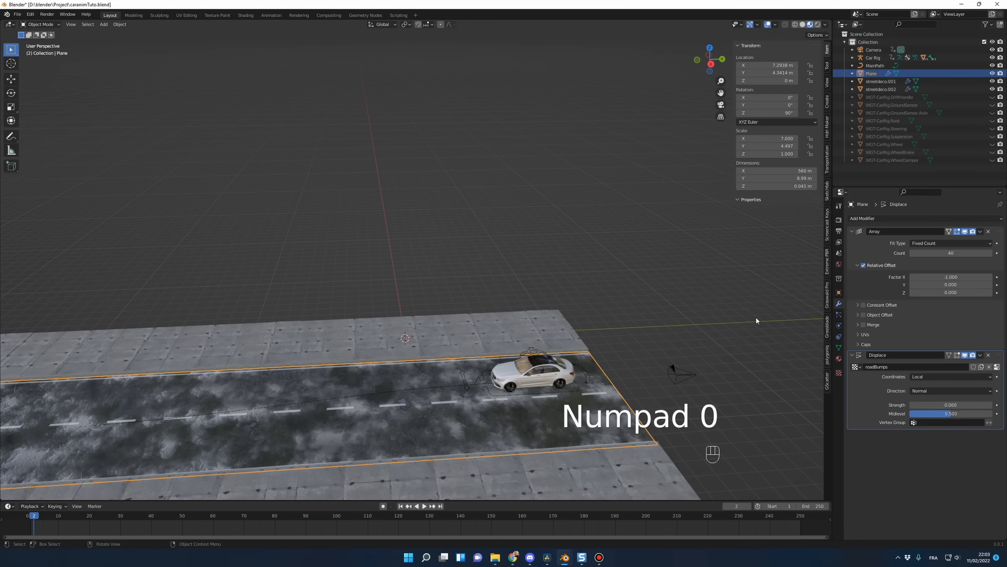
# Step: Play the animation through the camera to examine the car's motion on the softened road bumps
pyautogui.press('KP_0')
pyautogui.press('space')
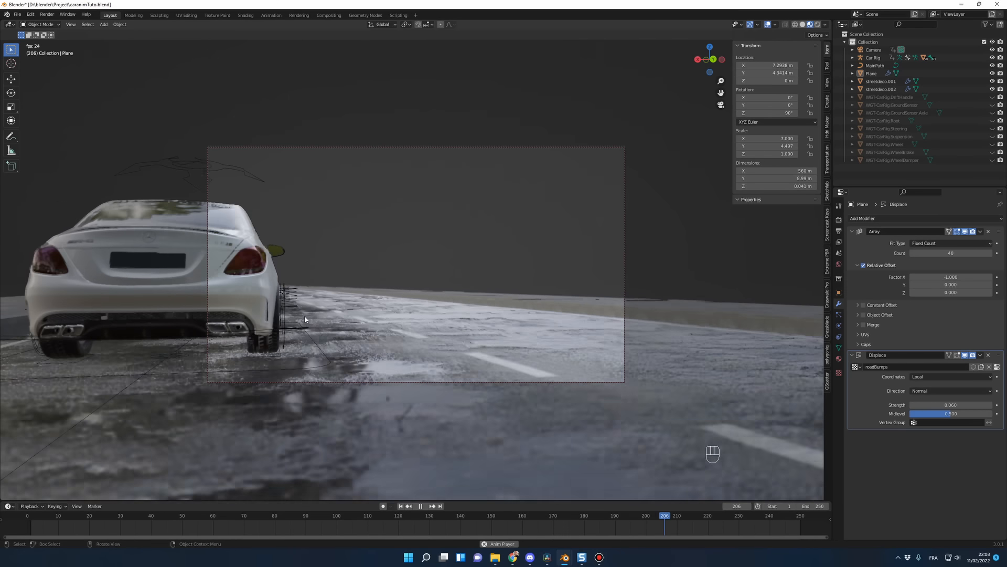
pyautogui.press('space')
pyautogui.press('space')
pyautogui.press('space')
pyautogui.press('space')
pyautogui.press('space')
pyautogui.press('space')
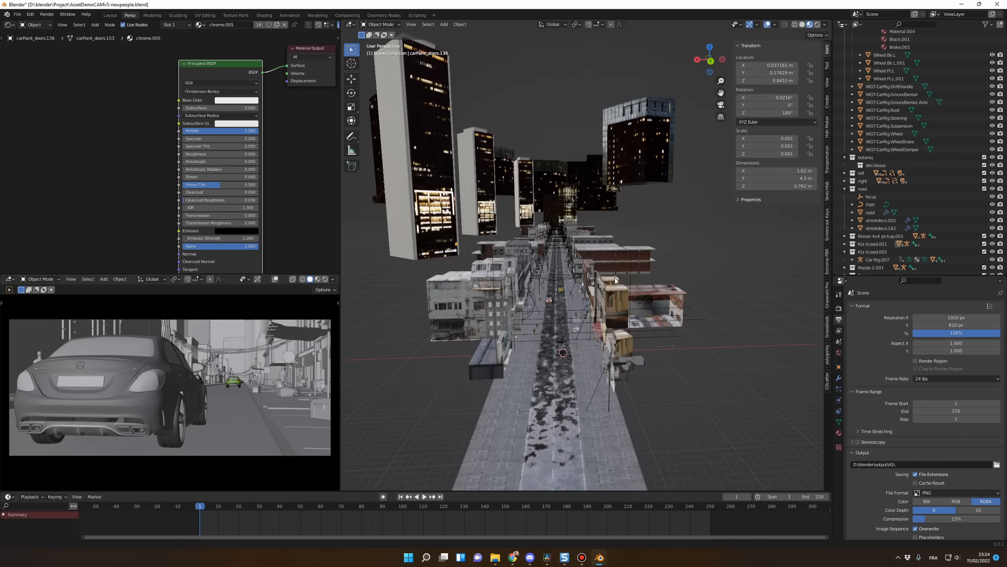
pyautogui.keyDown('shift'); pyautogui.moveTo(615, 299); pyautogui.dragTo(654, 290, button='middle'); pyautogui.keyUp('shift')
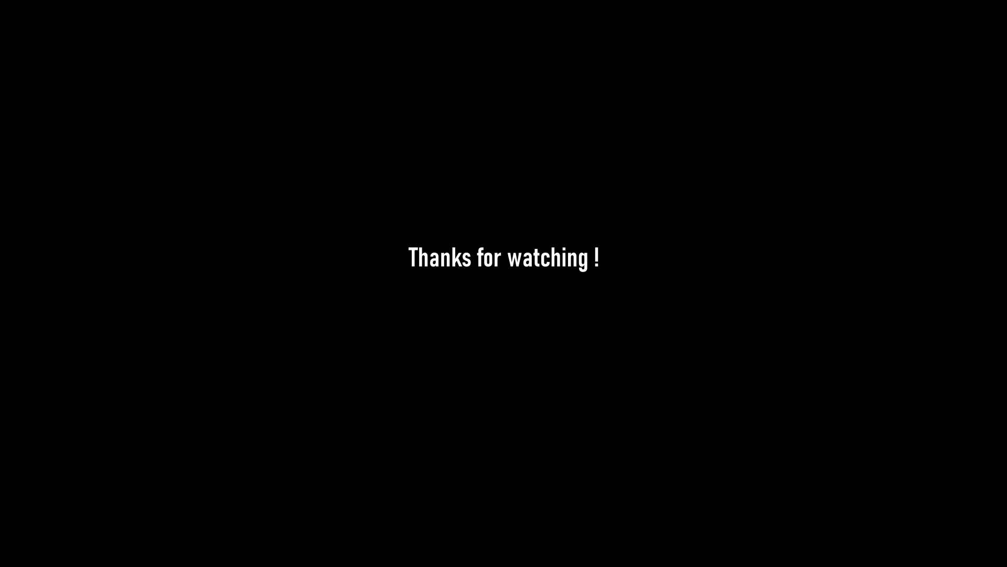